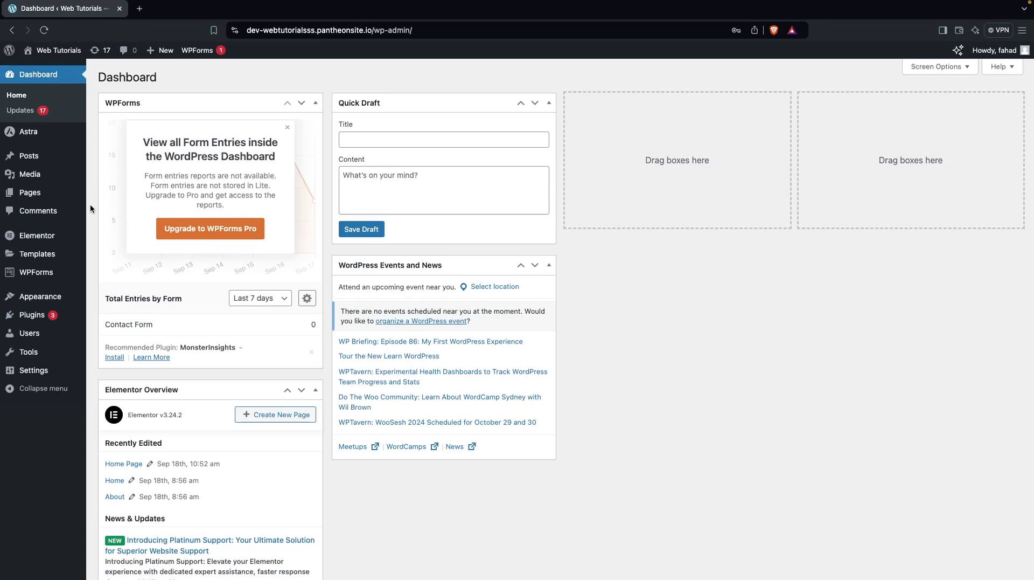
Search the plugin directory for elementor
mouse_move(50, 321)
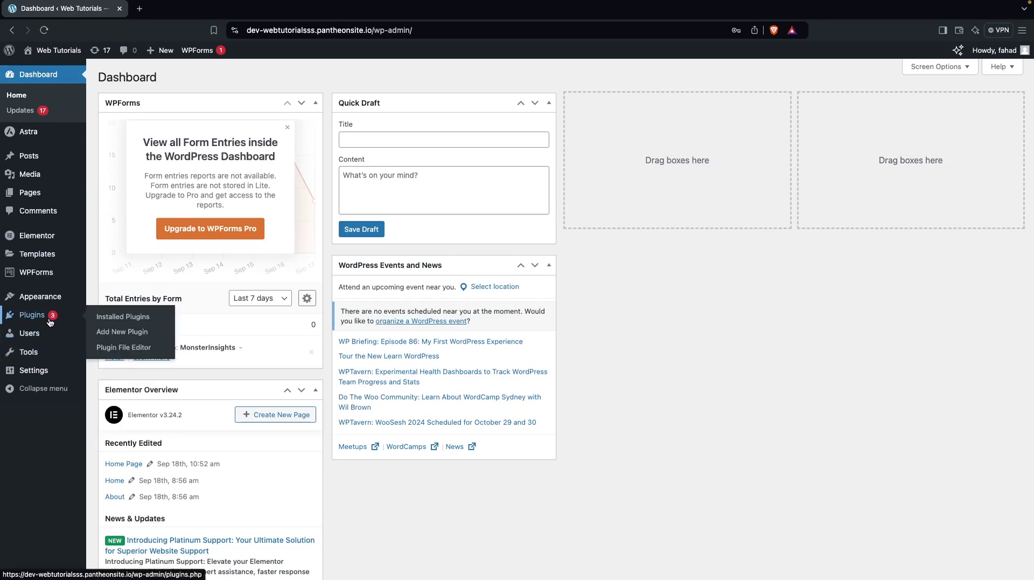
click(126, 333)
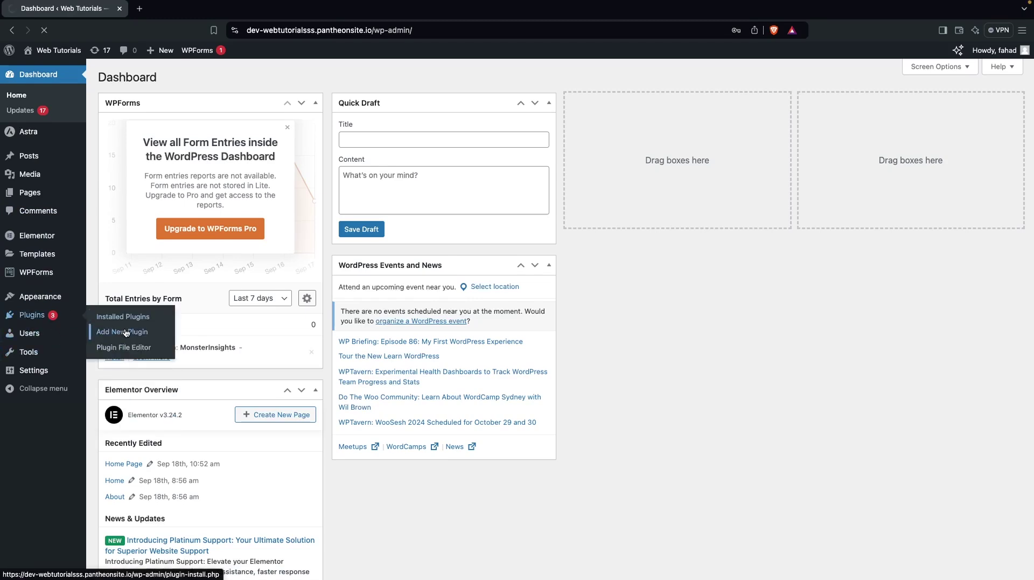
click(829, 109)
key(Down)
key(Down)
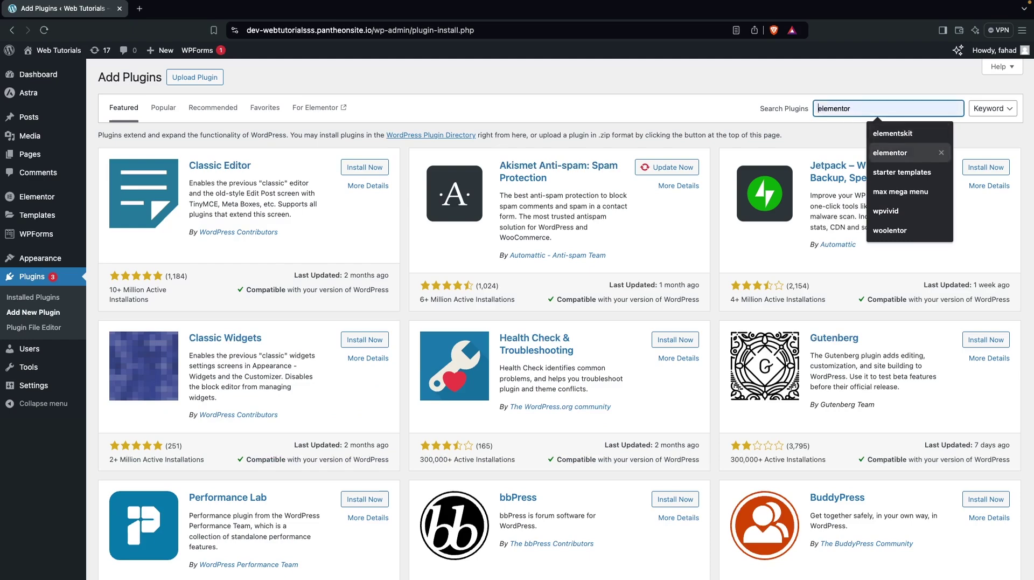
key(Return)
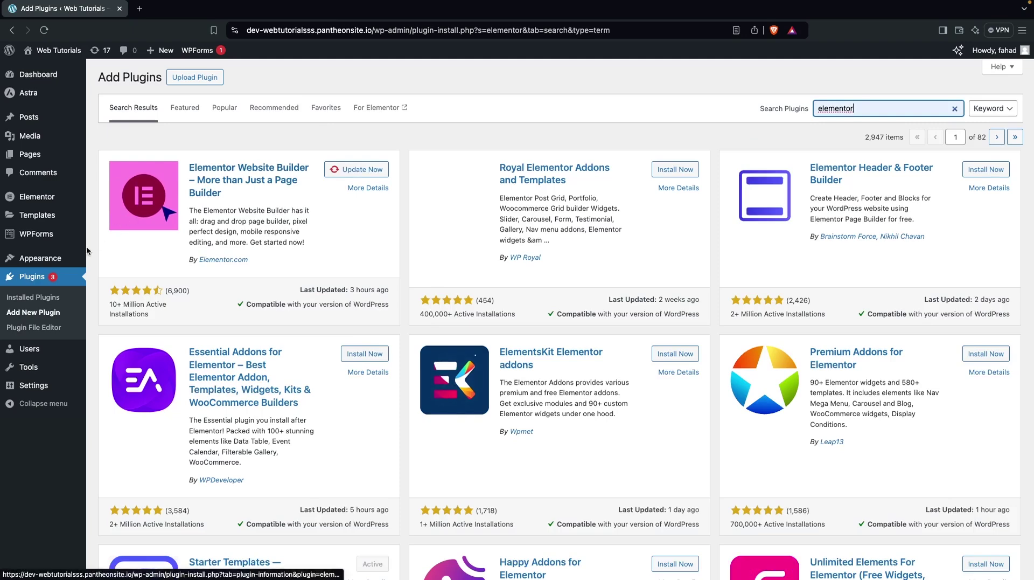
Search the directory of new themes for astra
mouse_move(59, 261)
click(107, 260)
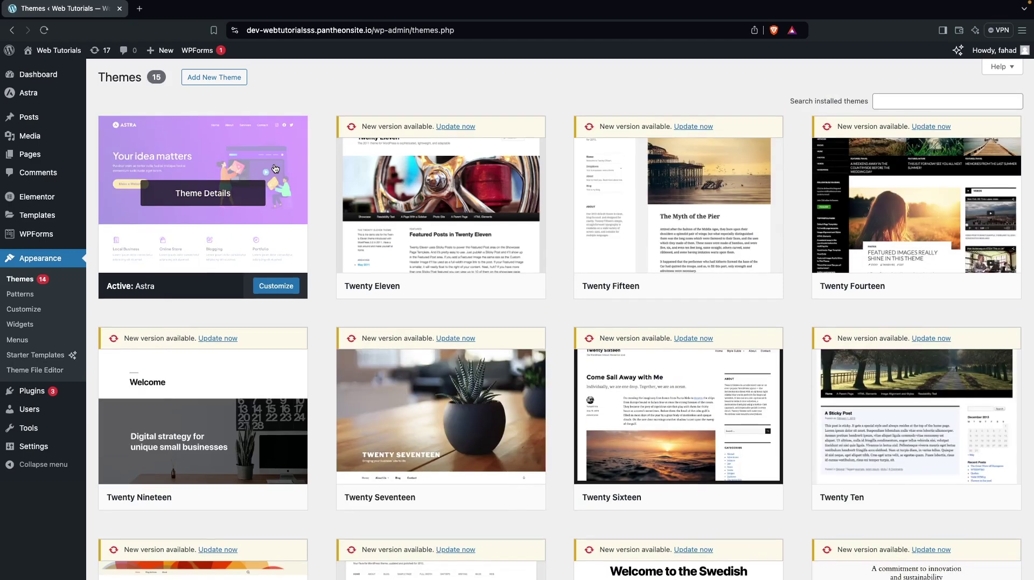
click(222, 78)
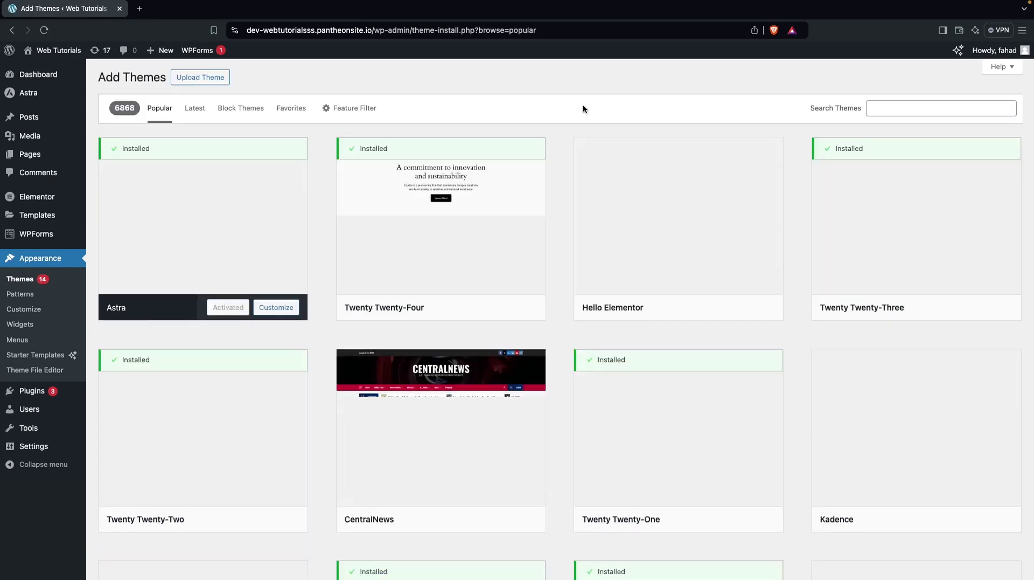
click(889, 108)
text(astra)
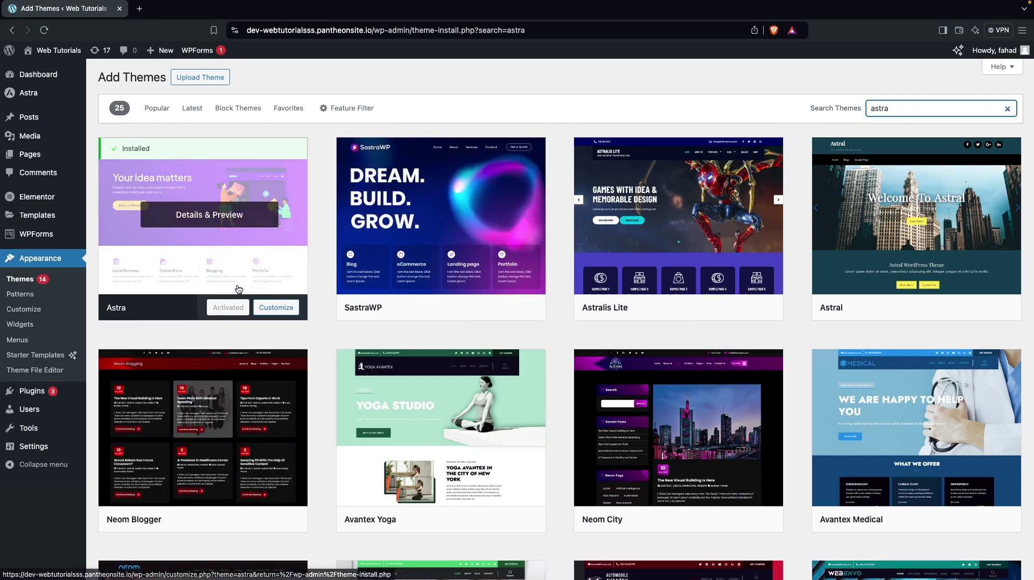
Open the page titled Home Page for editing with Elementor and close the Structure panel
mouse_move(41, 203)
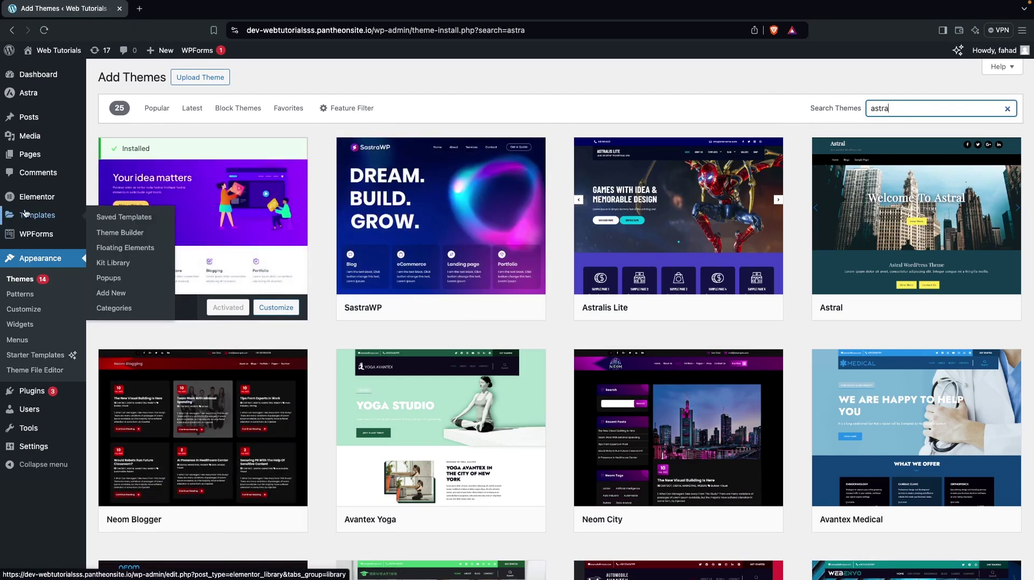
click(46, 155)
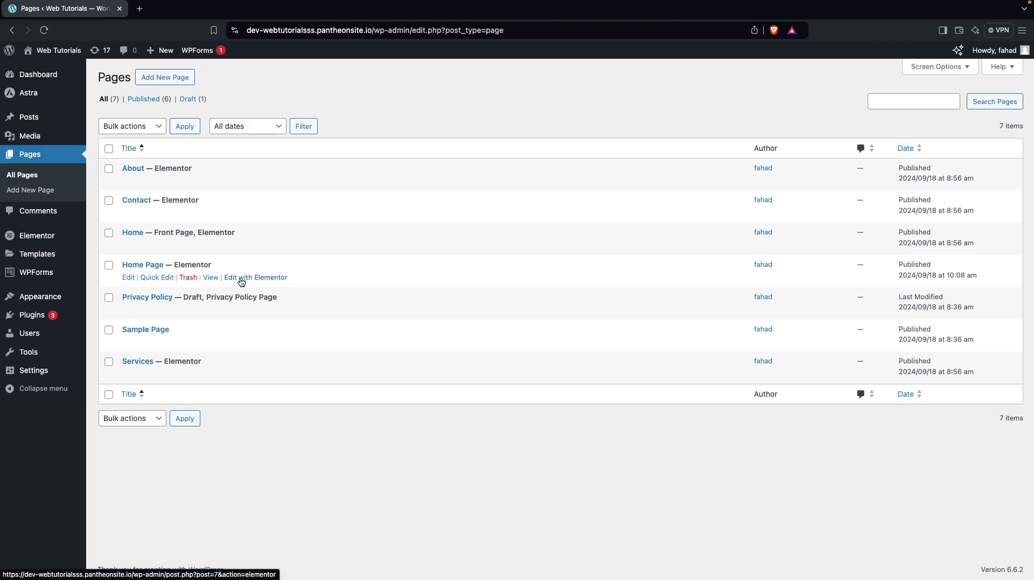
click(241, 279)
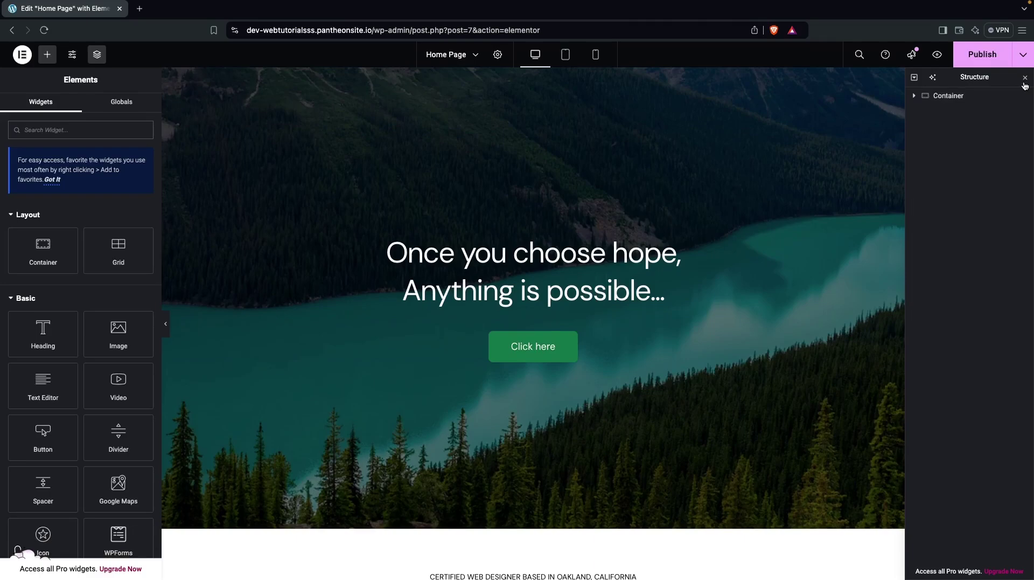
click(1025, 80)
Look through all sections of the Home Page in the desktop layout, down to the footer
scroll(831, 251, down, 8)
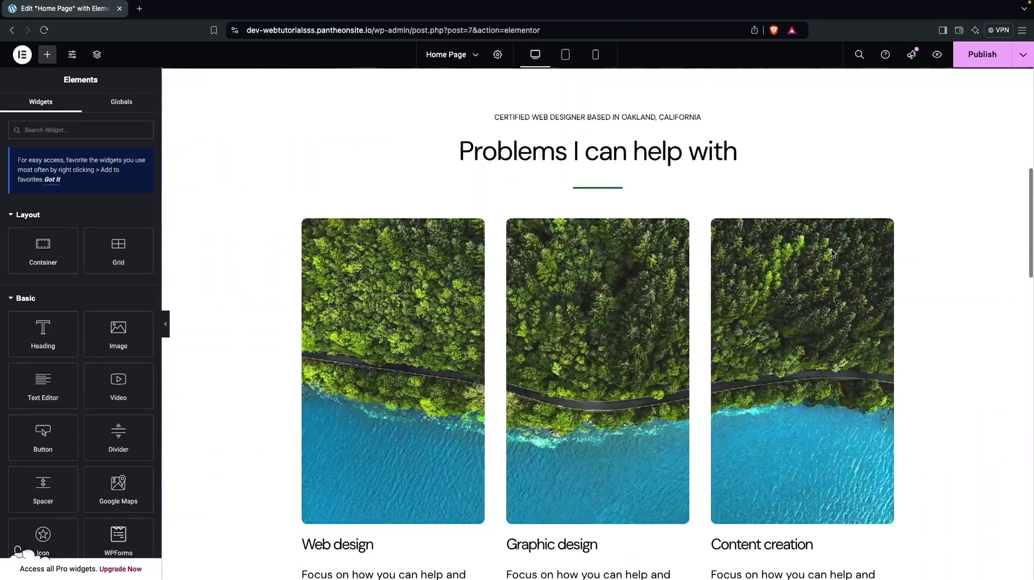
scroll(831, 253, down, 8)
scroll(831, 253, up, 4)
scroll(831, 254, down, 6)
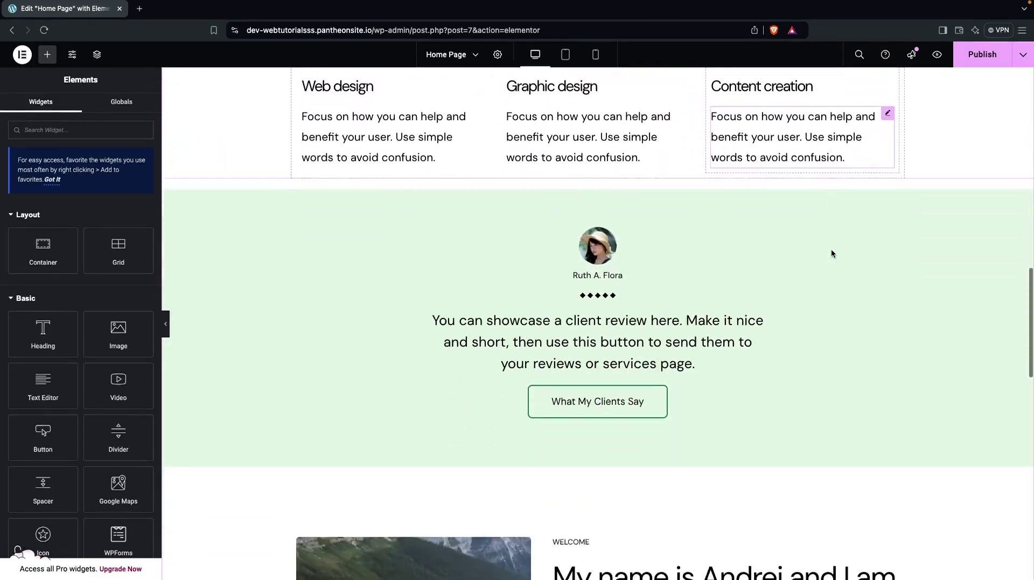
scroll(831, 253, down, 10)
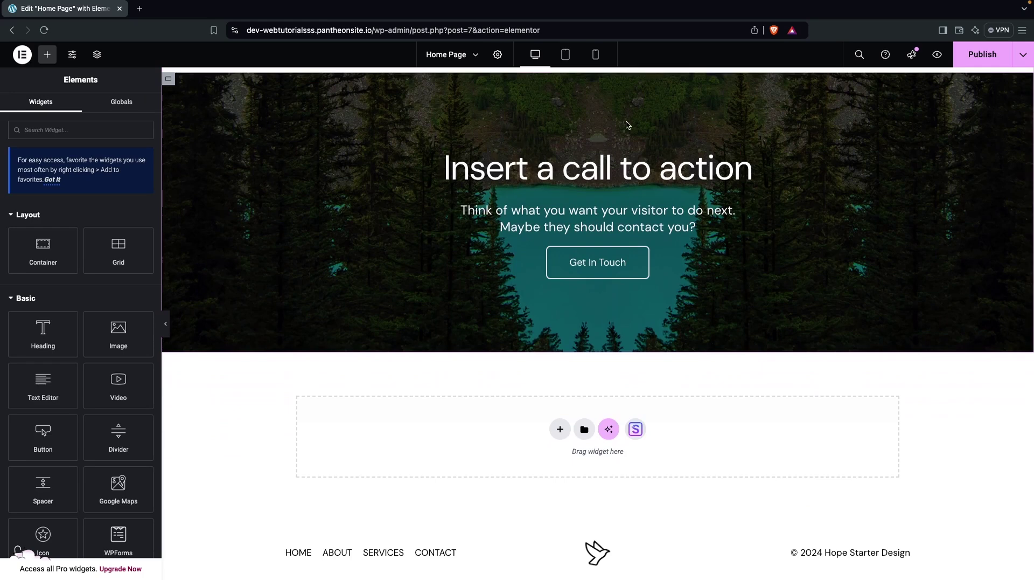
Preview the page in mobile portrait and examine how the hero heading, images and service sections fit the narrow screen
click(596, 54)
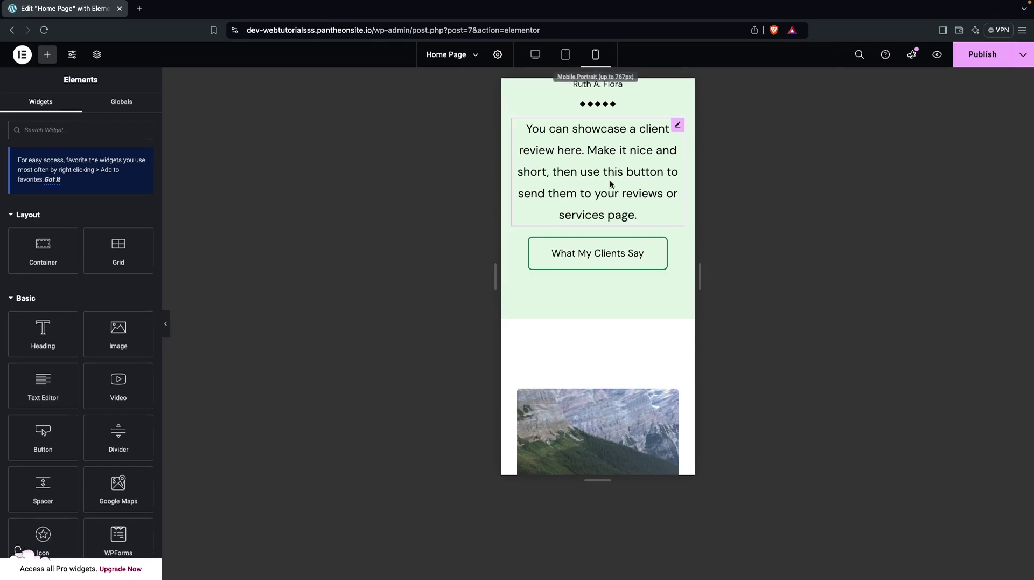
scroll(612, 199, up, 10)
scroll(611, 200, up, 10)
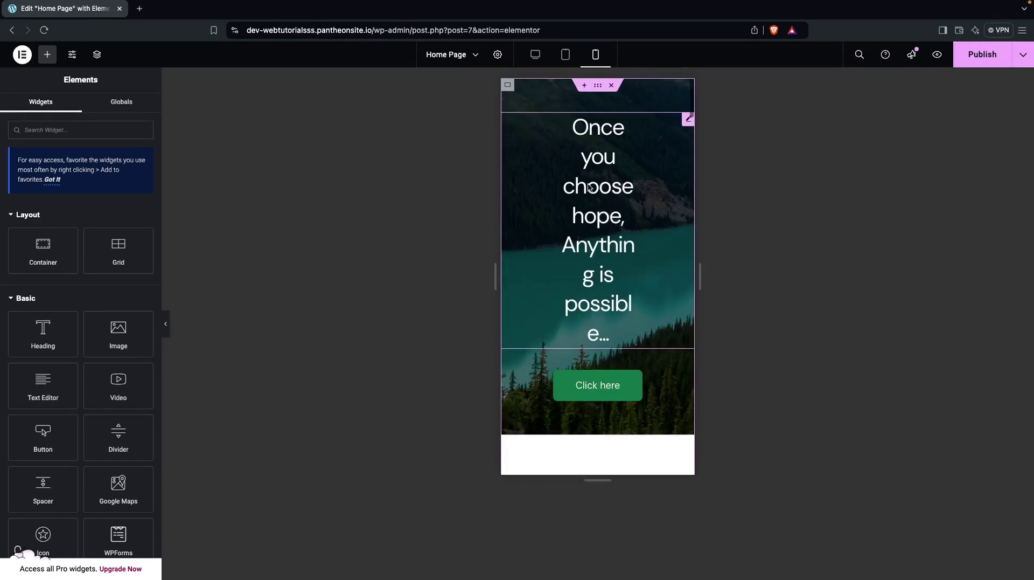
scroll(589, 241, down, 5)
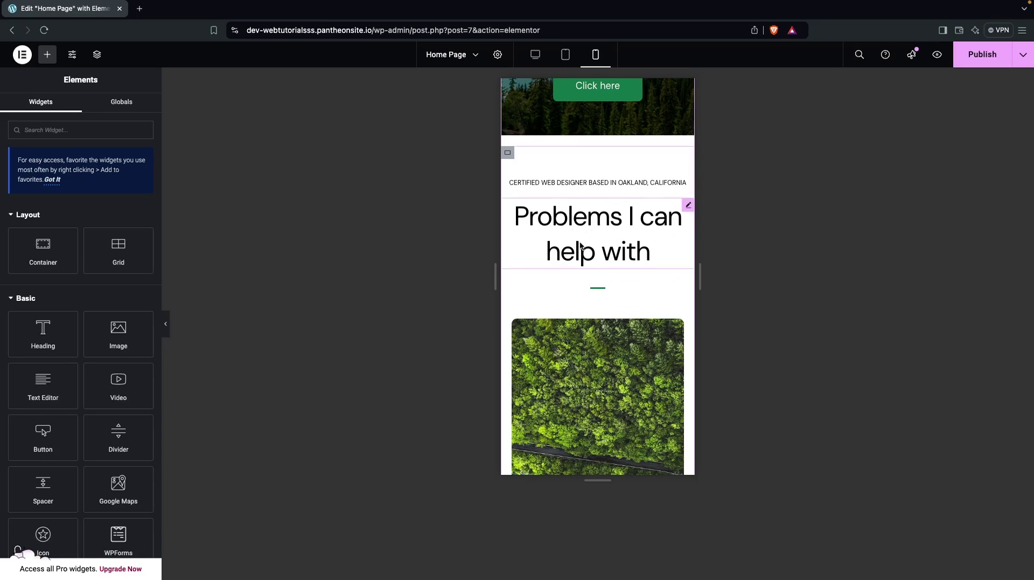
scroll(580, 246, down, 6)
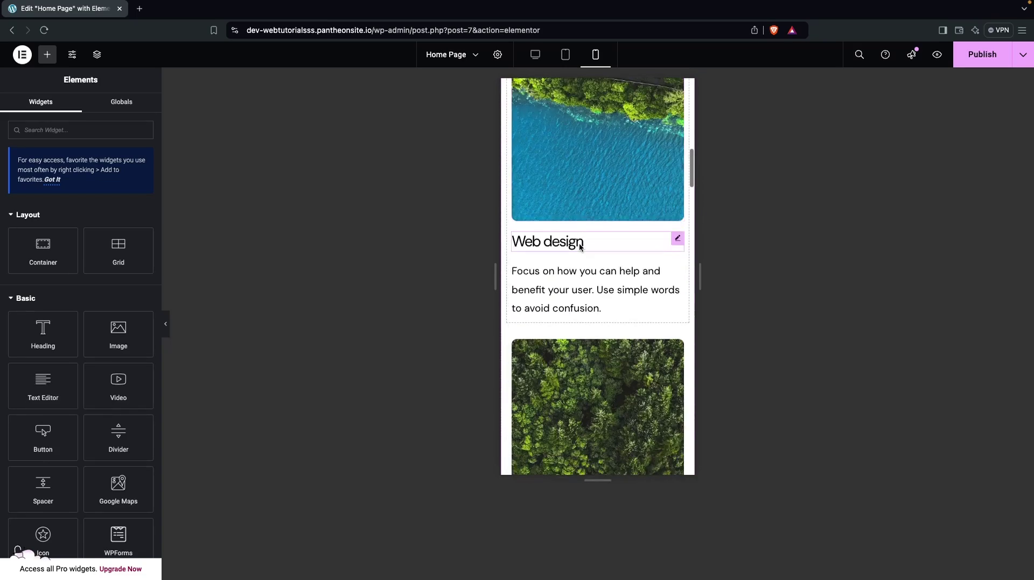
scroll(580, 247, down, 5)
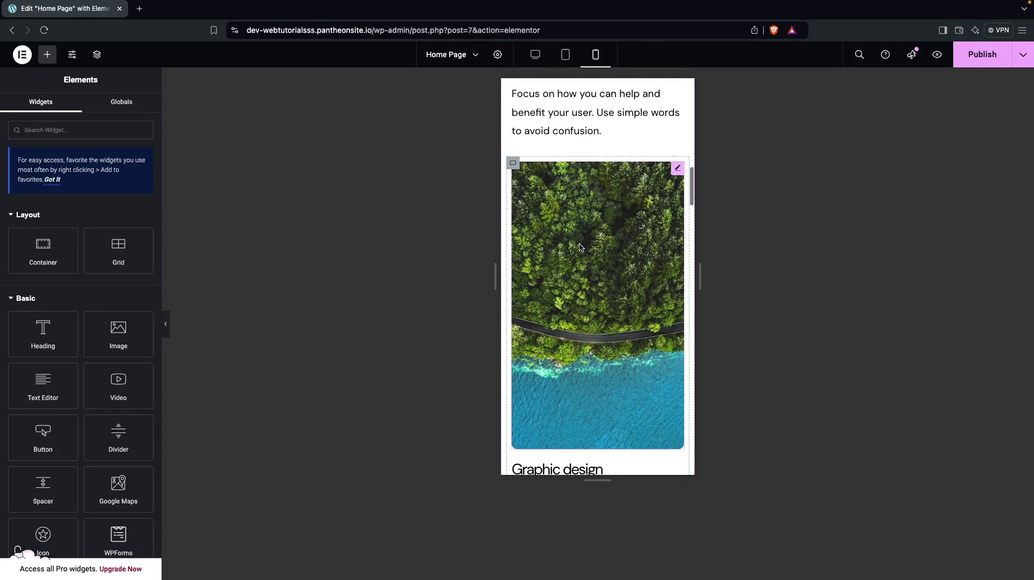
scroll(581, 247, down, 5)
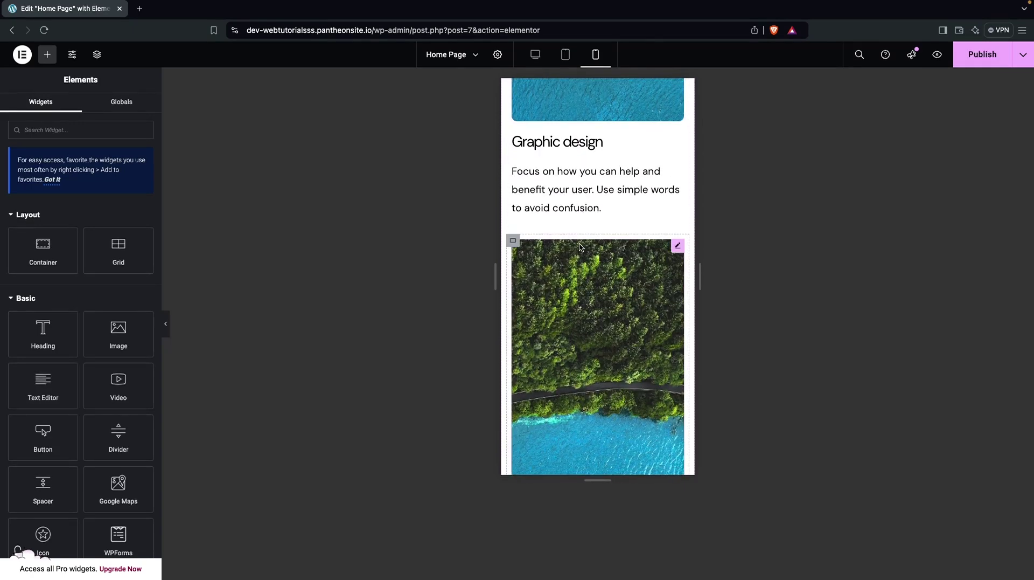
scroll(580, 247, up, 15)
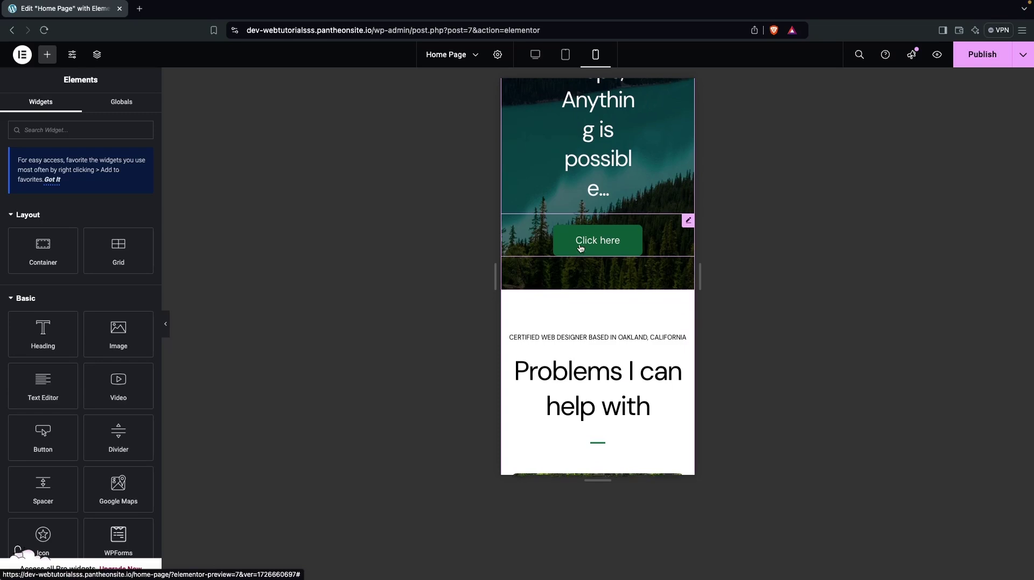
scroll(580, 247, up, 3)
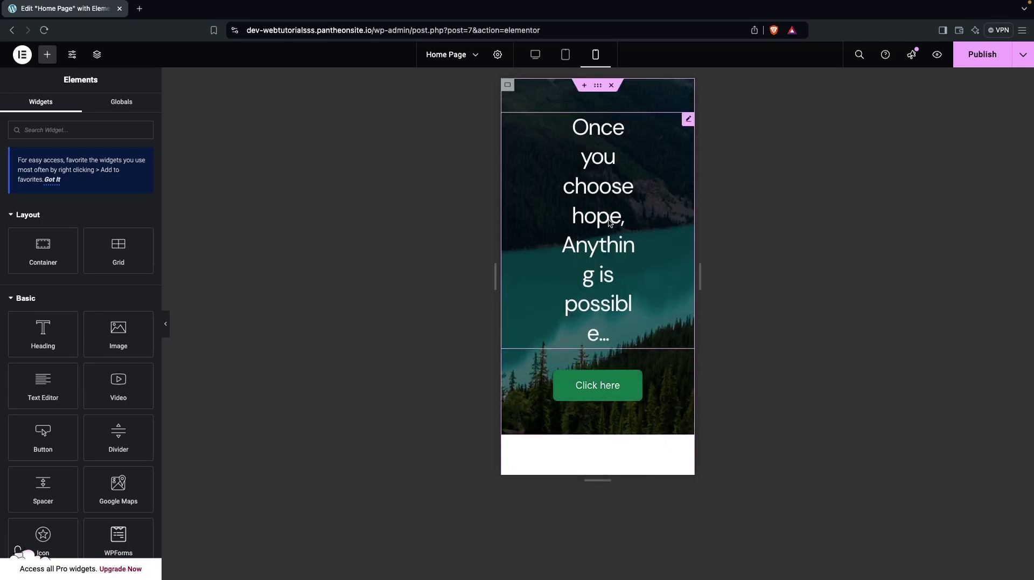
Compare the hero section in the desktop, mobile portrait and tablet portrait layouts
click(536, 56)
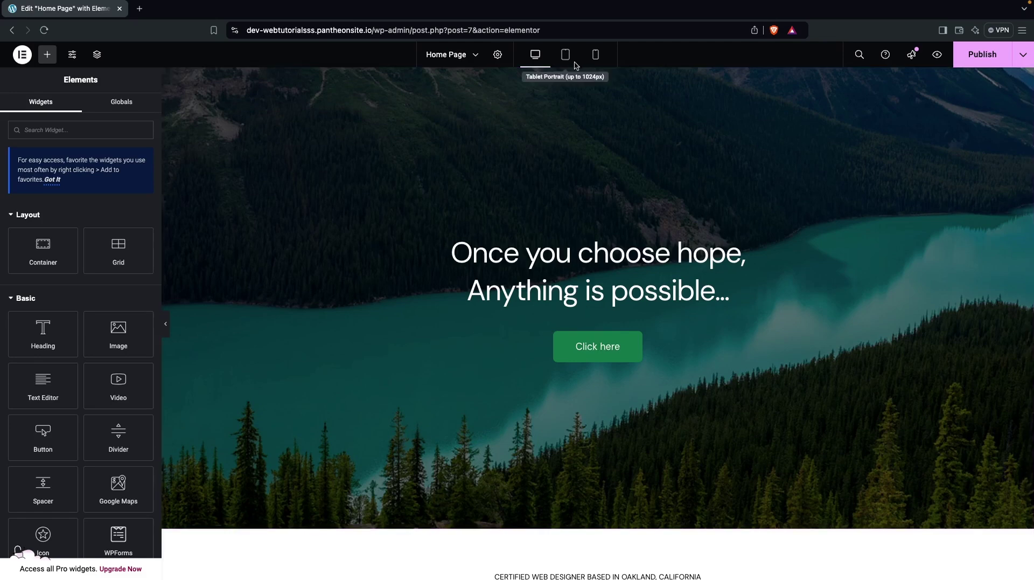
click(596, 56)
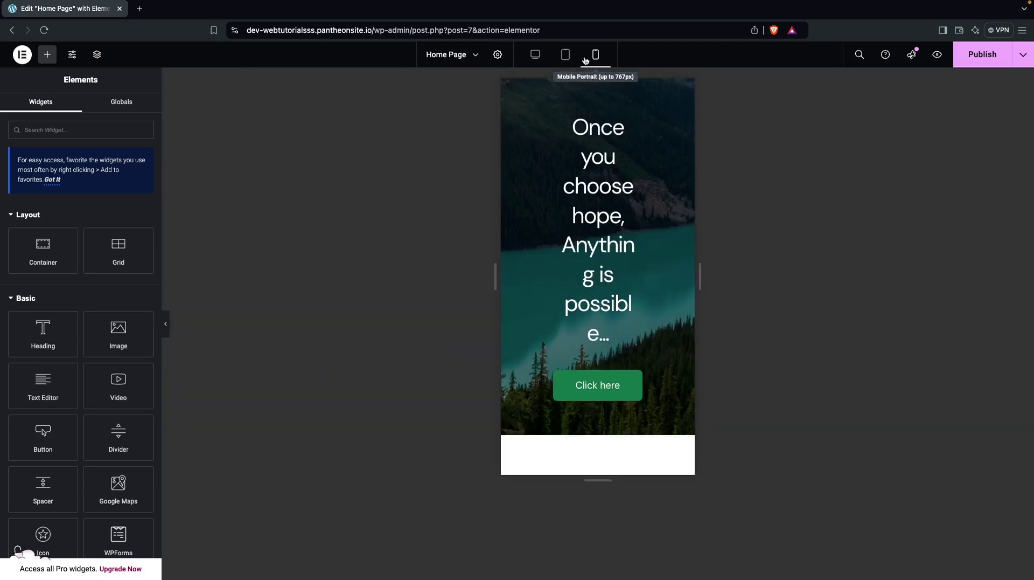
click(566, 55)
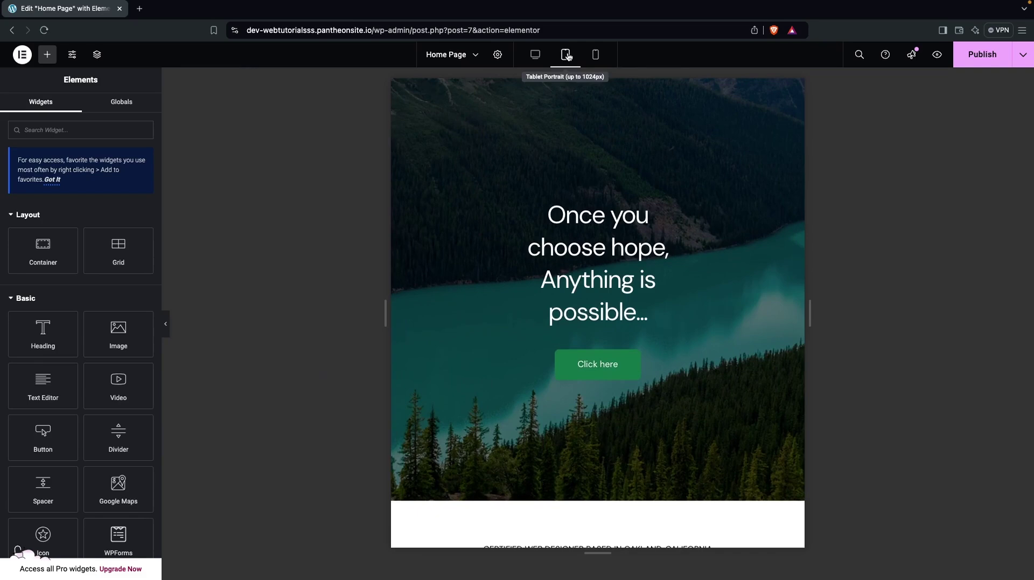
In the mobile portrait view, set the HTML tag of the hero heading "Once you choose hope, Anything is possible..." to H3
click(596, 56)
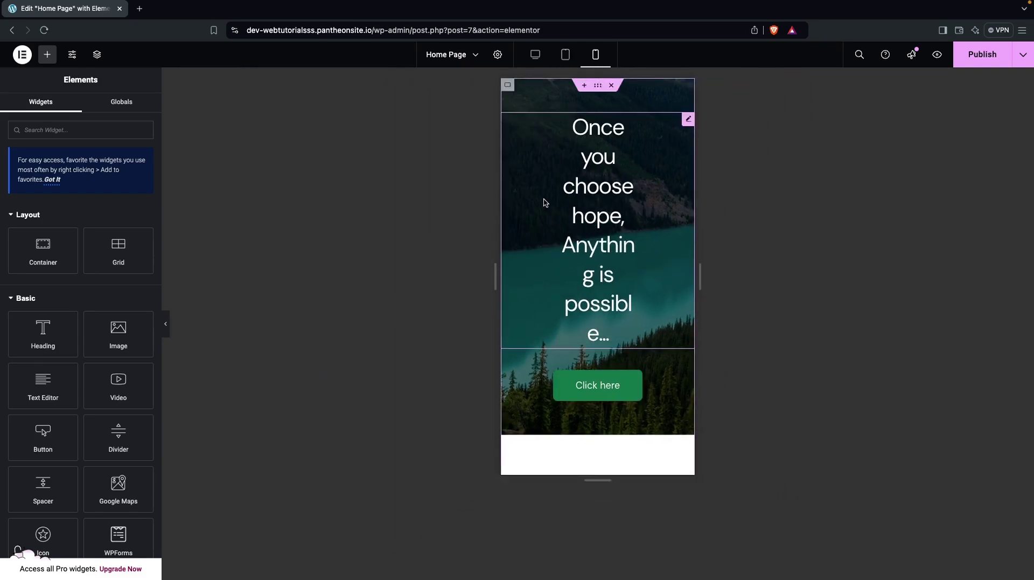
click(591, 210)
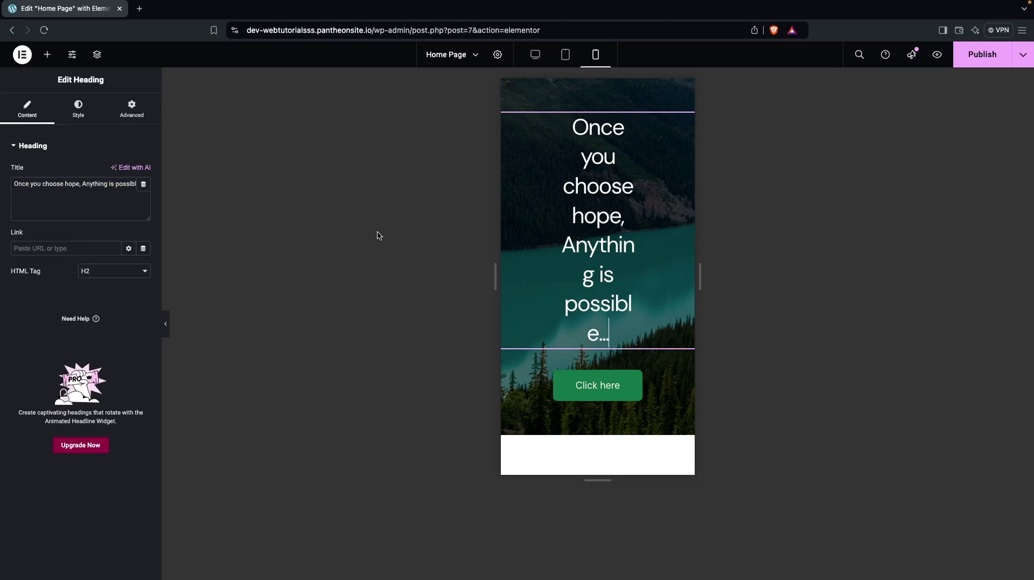
click(138, 273)
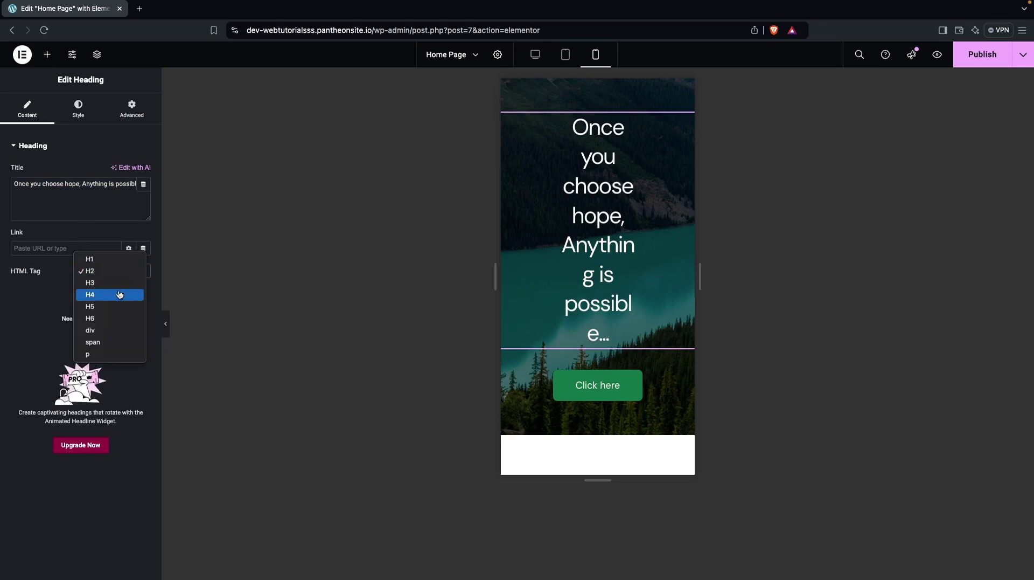
click(119, 294)
click(111, 272)
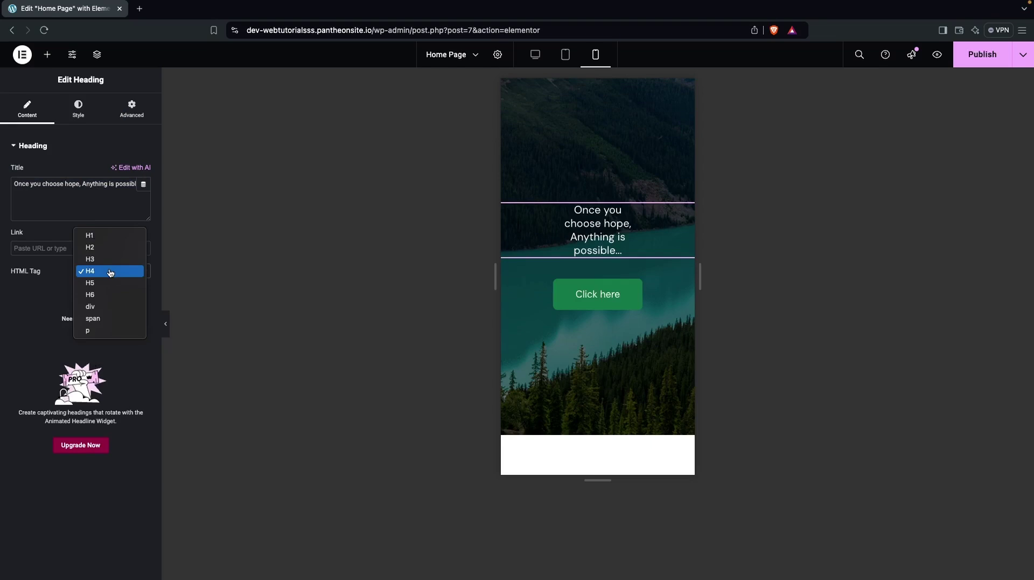
click(97, 259)
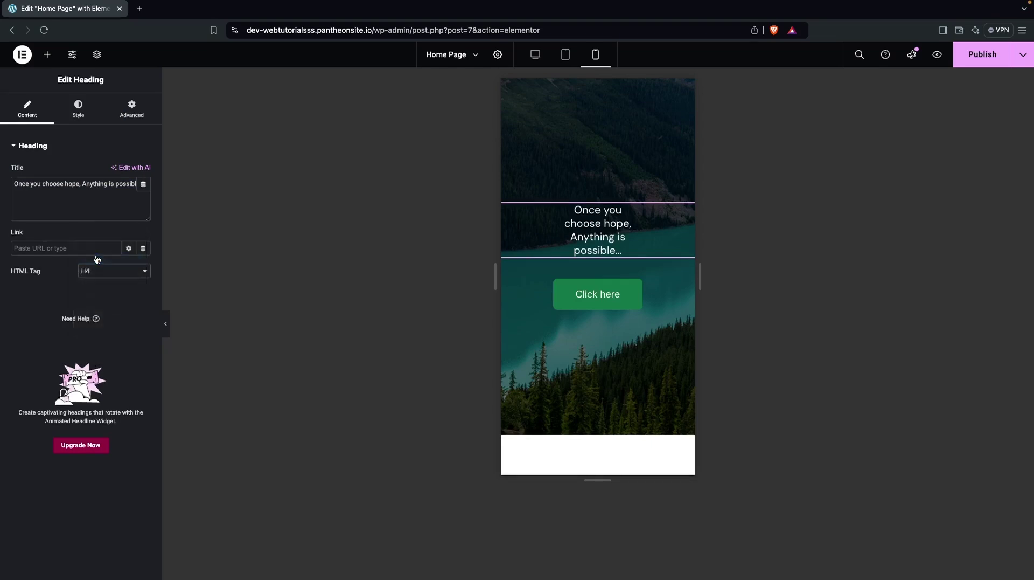
Unlink the hero heading's mobile padding values and set 10% on the right and left, leaving top and bottom at 0
click(76, 115)
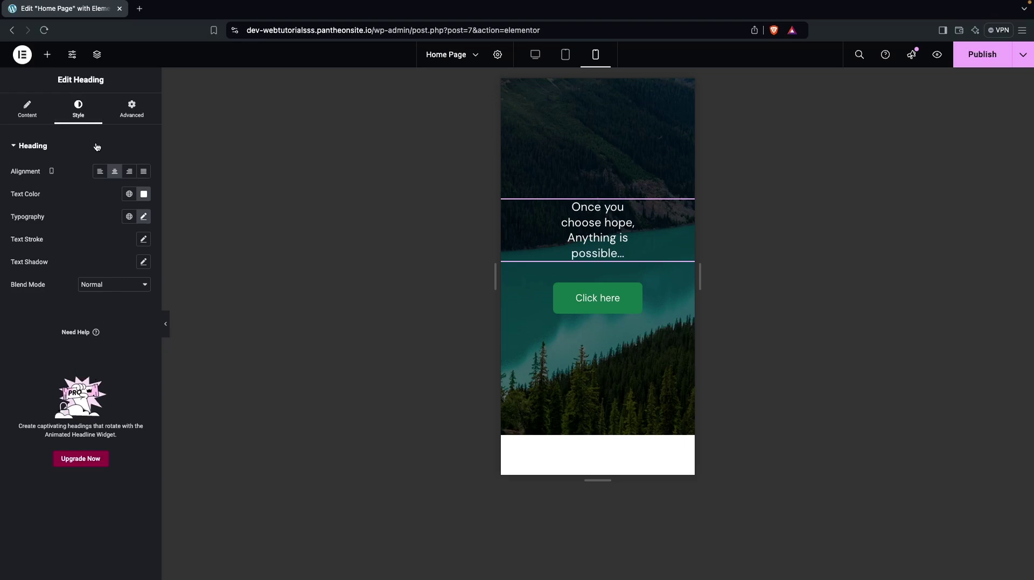
click(133, 110)
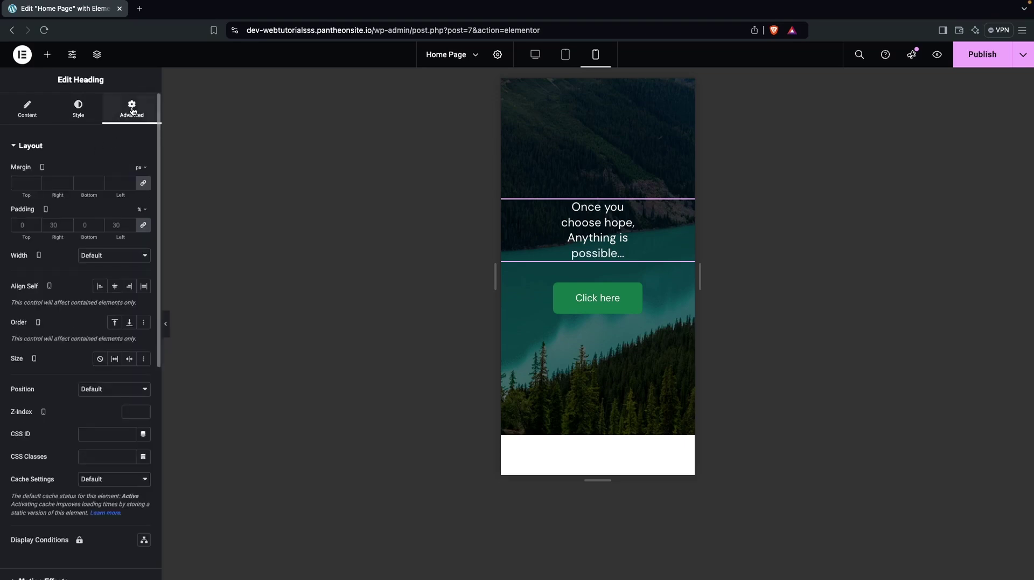
click(144, 227)
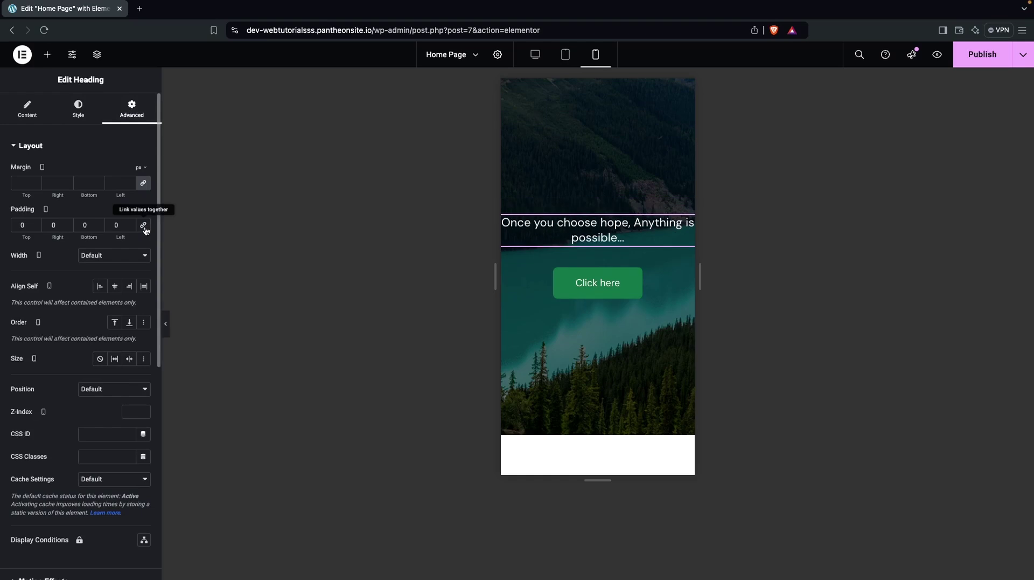
click(52, 226)
text(10)
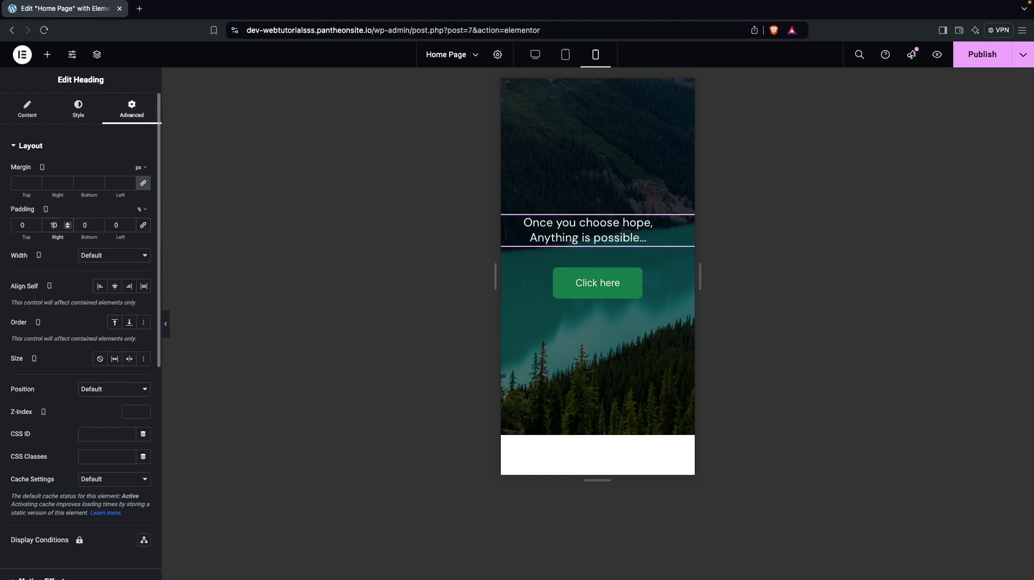
click(116, 225)
text(10)
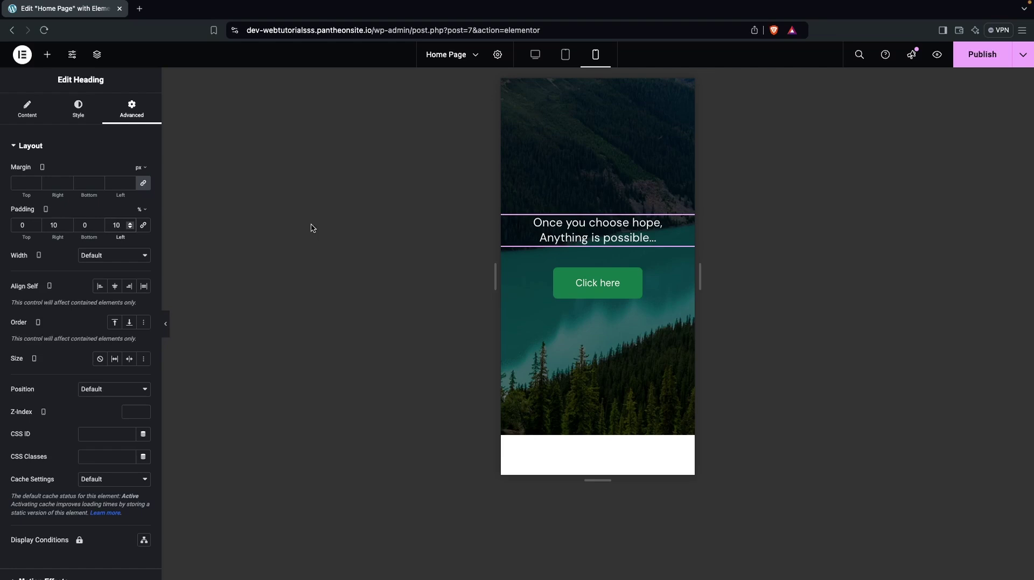
In the mobile view, set the minimum height of the hero's inner container with the heading and button to 50 vh
click(583, 292)
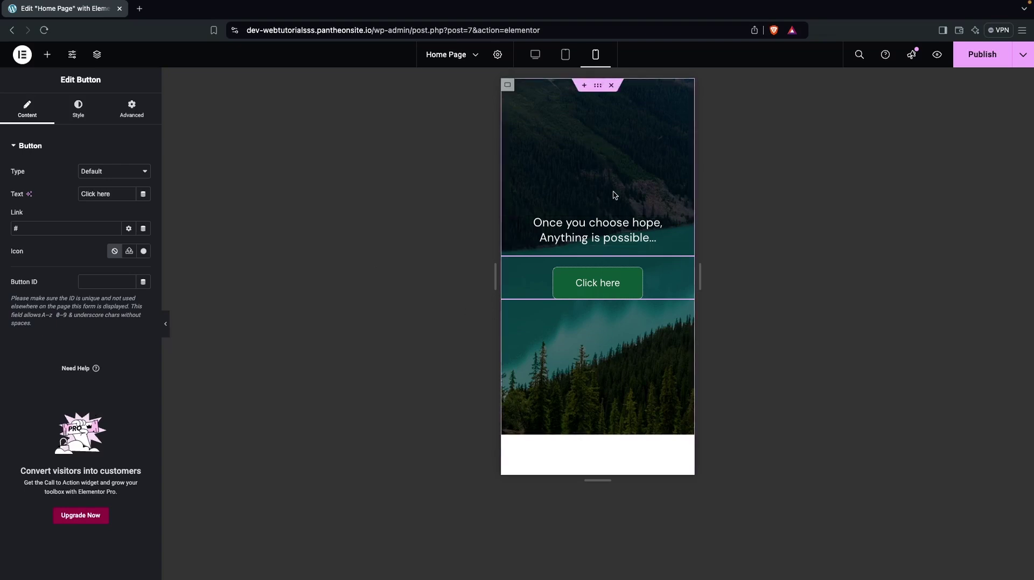
click(598, 91)
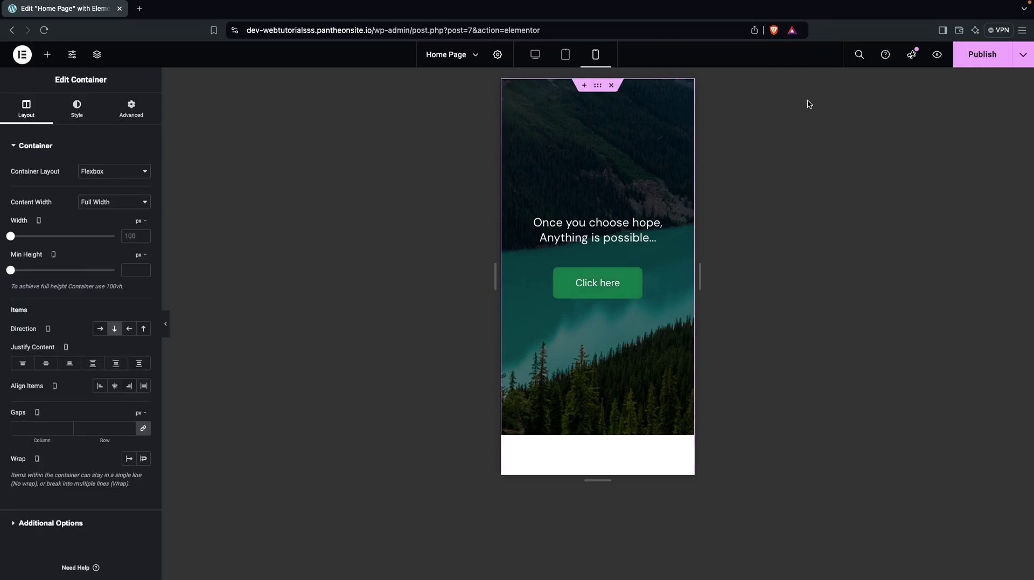
click(97, 55)
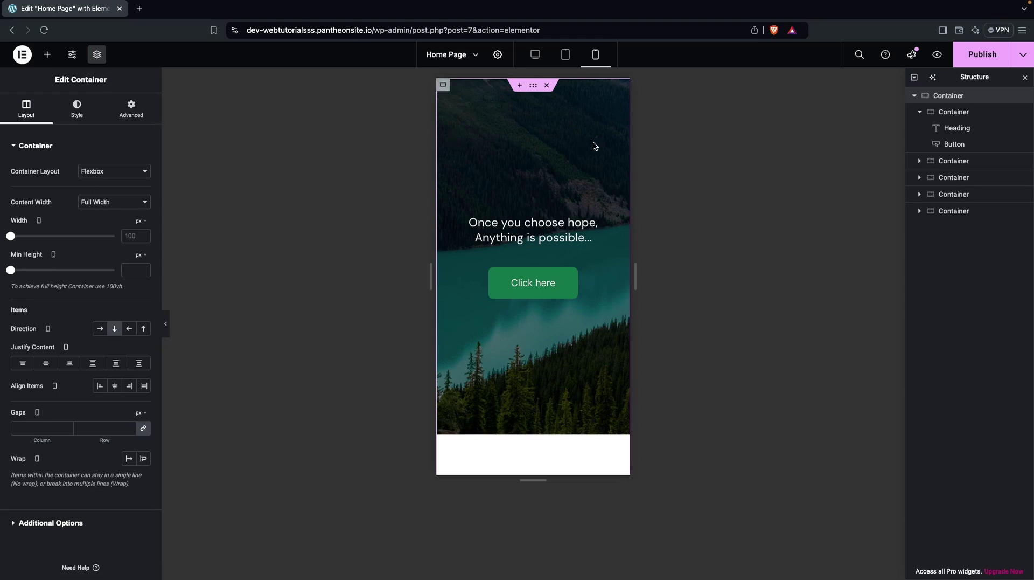
click(941, 114)
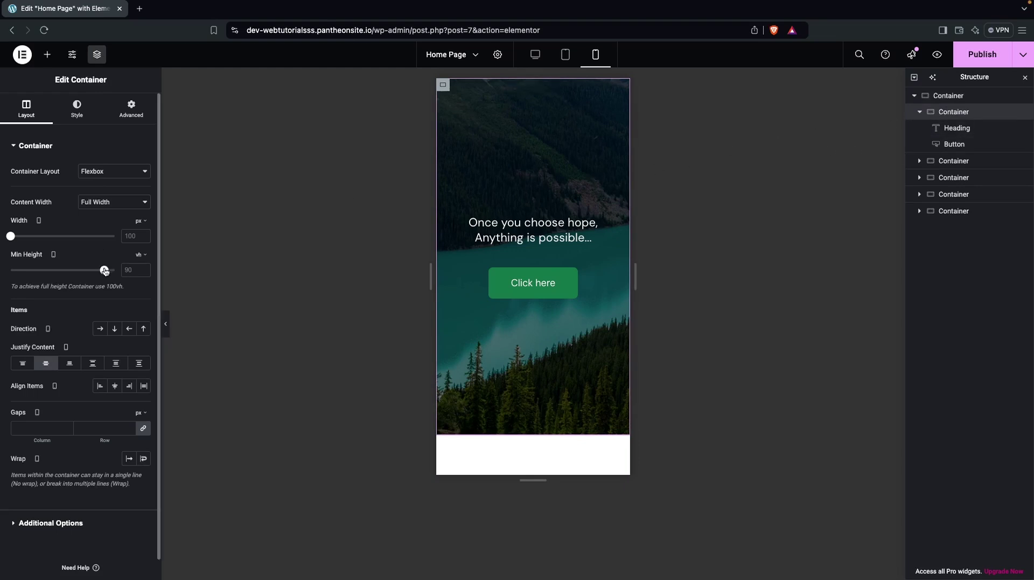
drag(104, 270, 62, 260)
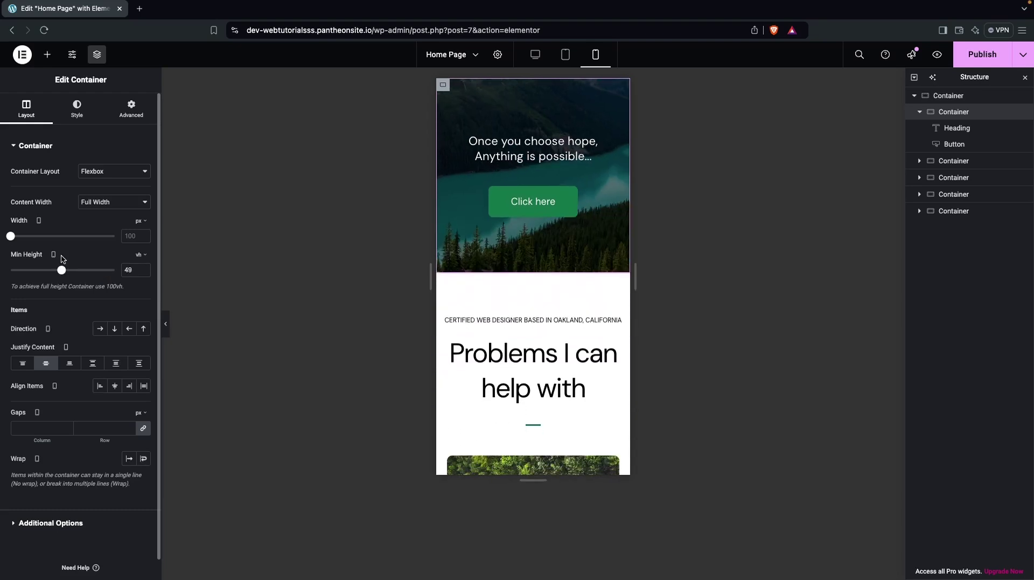
click(143, 268)
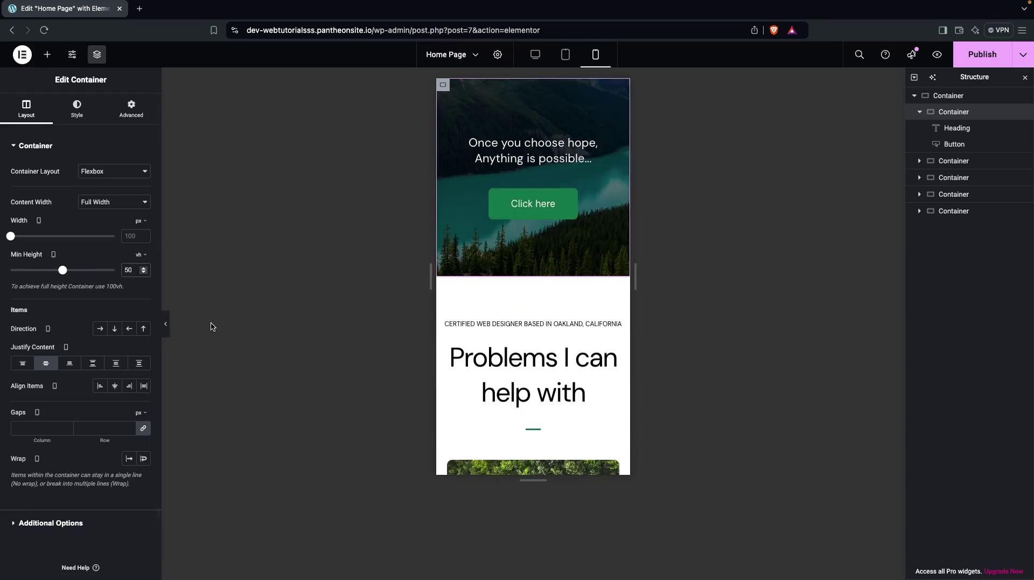
Unlink the mobile padding of the "Problems I can help with" section container and set 20 px on top, with 0 on the other sides
scroll(532, 325, down, 1)
scroll(532, 325, down, 2)
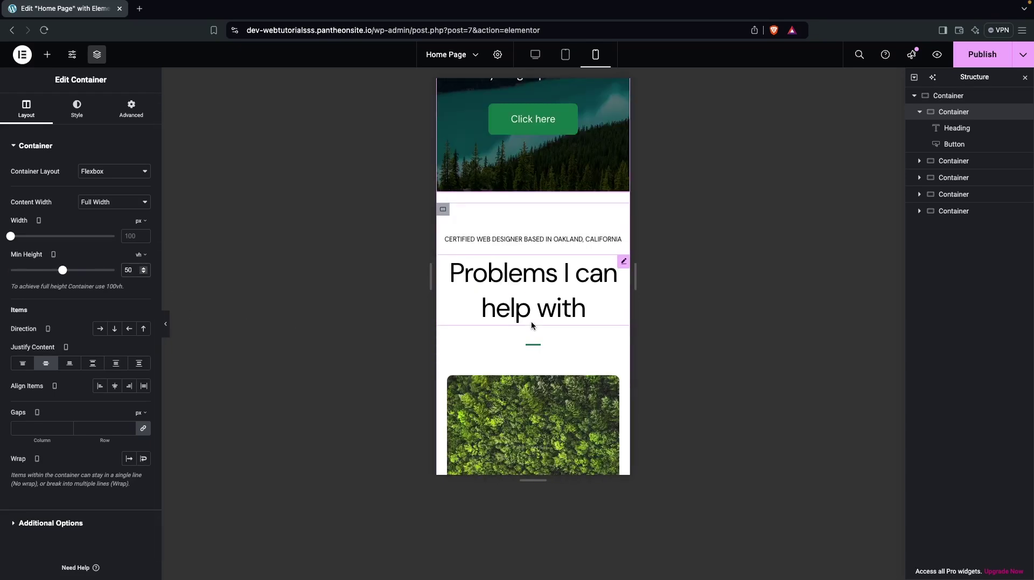
click(443, 209)
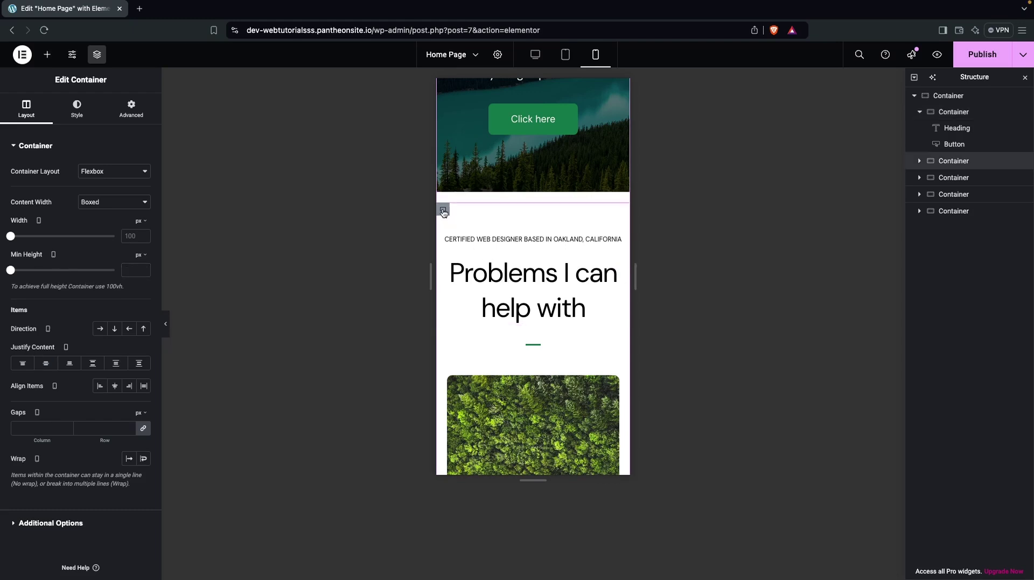
click(132, 108)
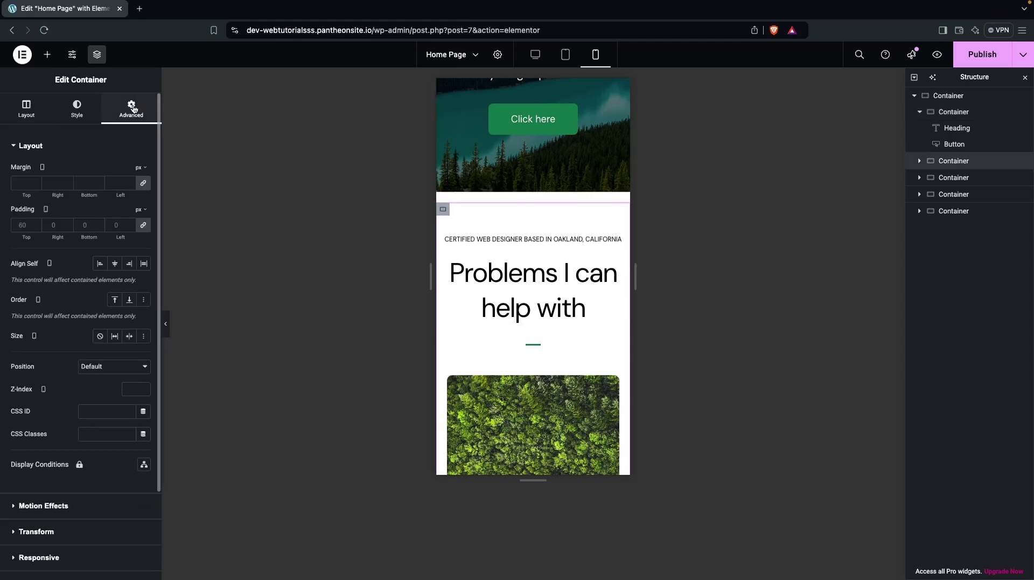
click(143, 225)
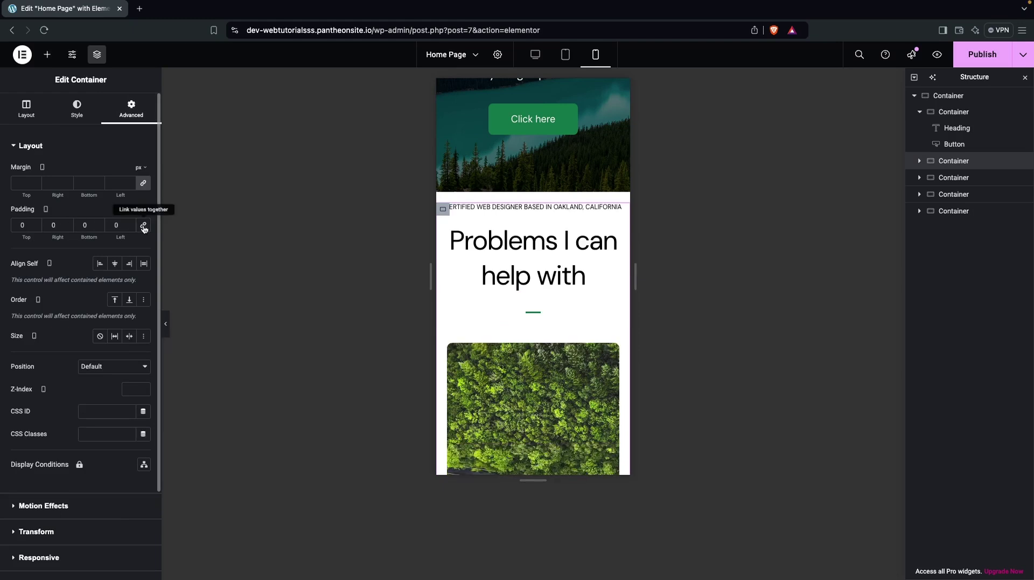
click(19, 224)
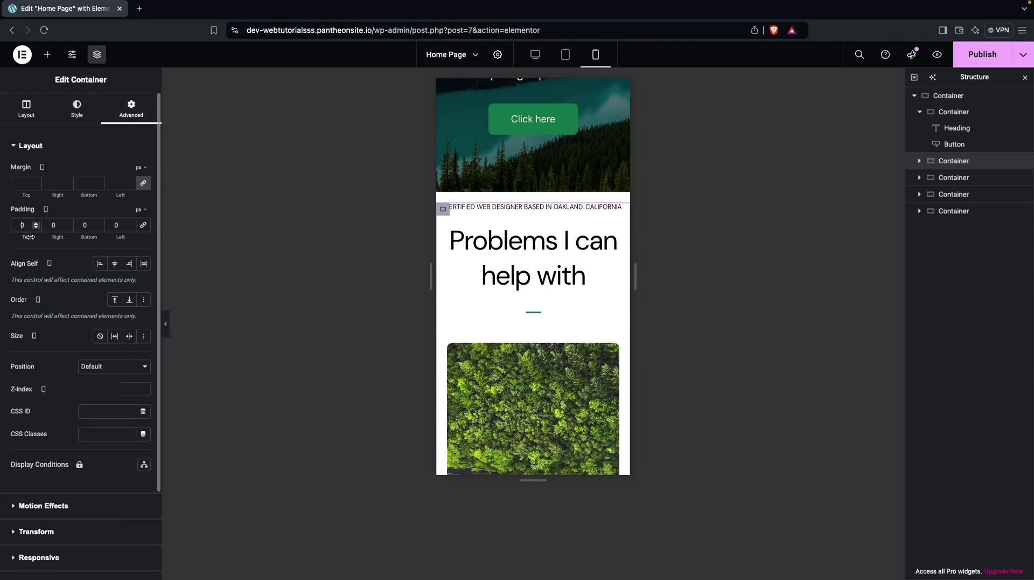
text(2)
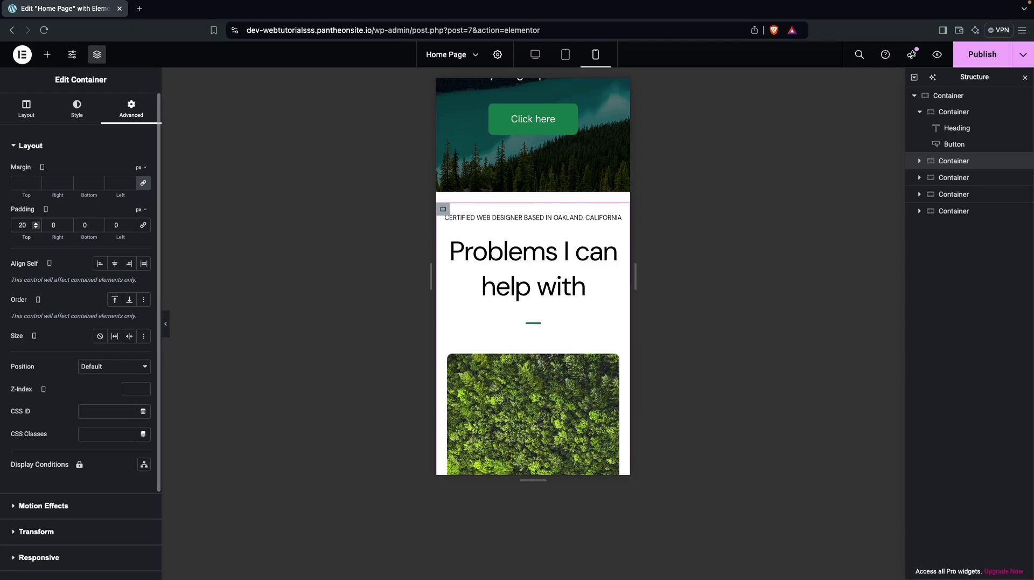
key(BackSpace)
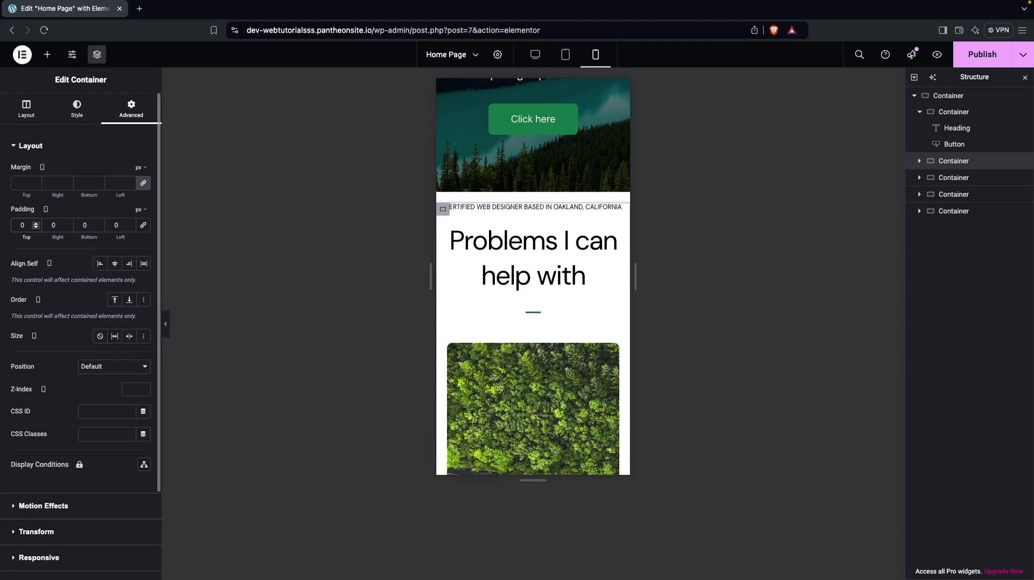
text(2)
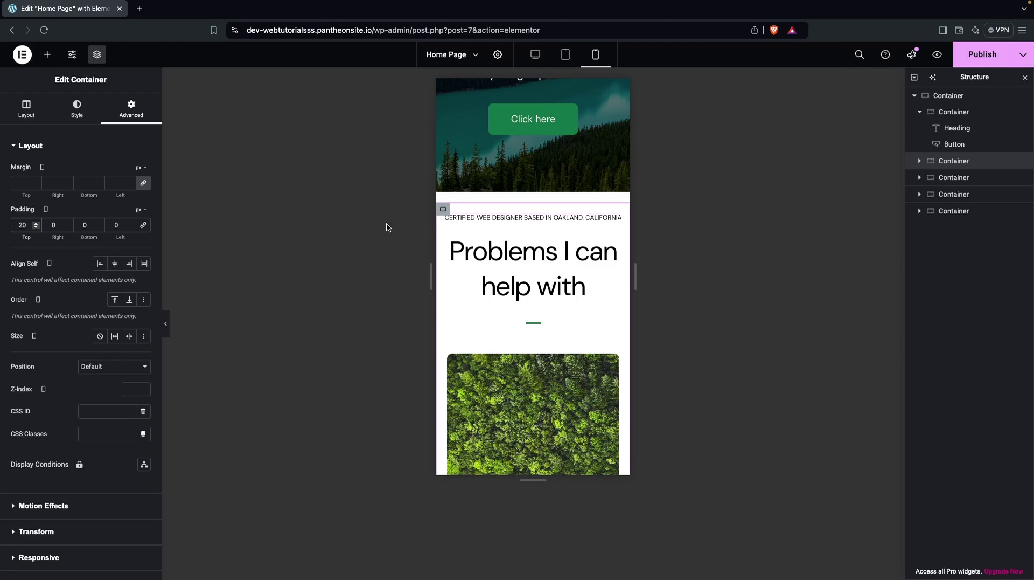
Try the H3, H4 and H5 tags on the "Problems I can help with" heading and settle on H3
click(489, 219)
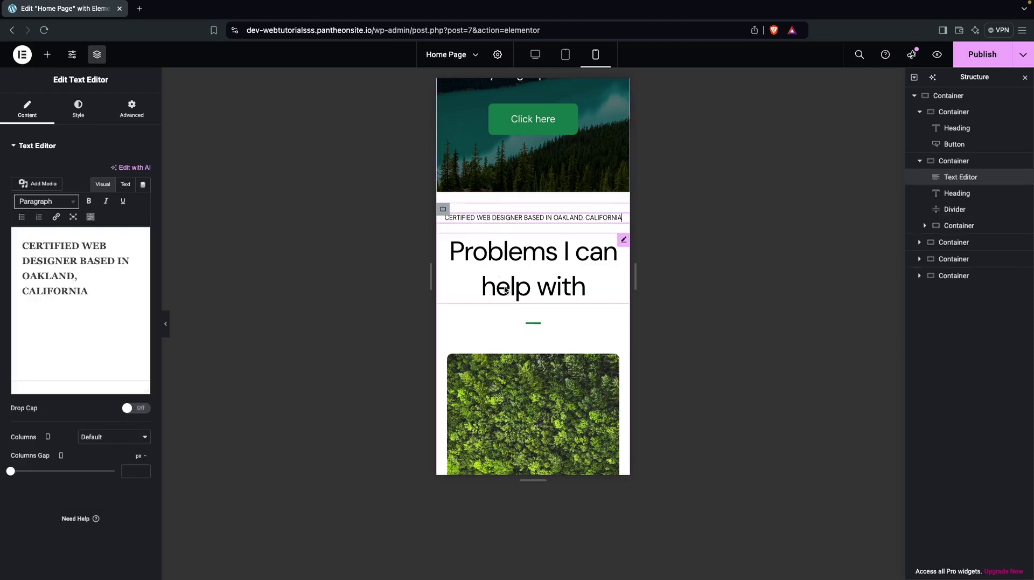
click(516, 258)
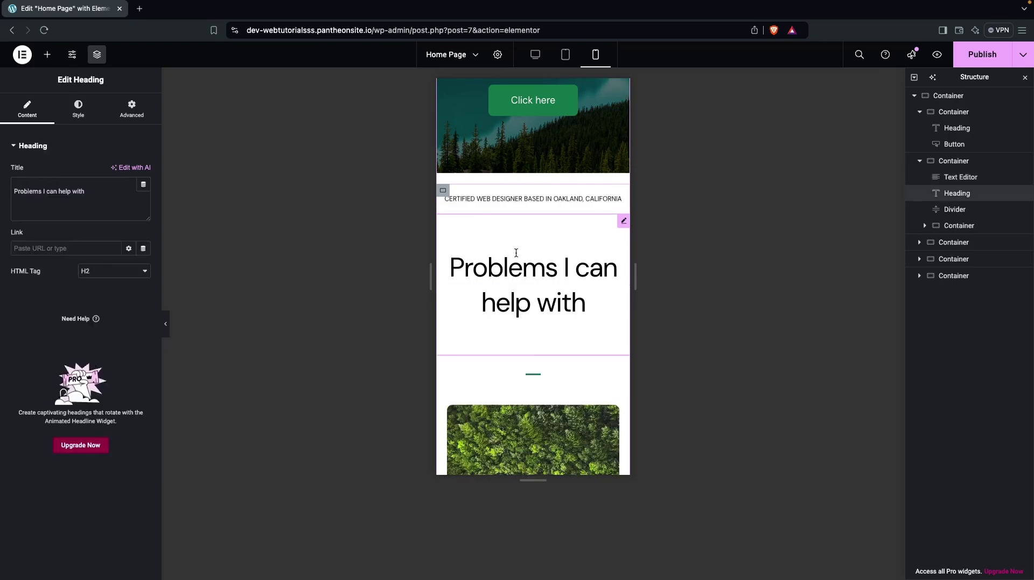
click(119, 271)
click(108, 282)
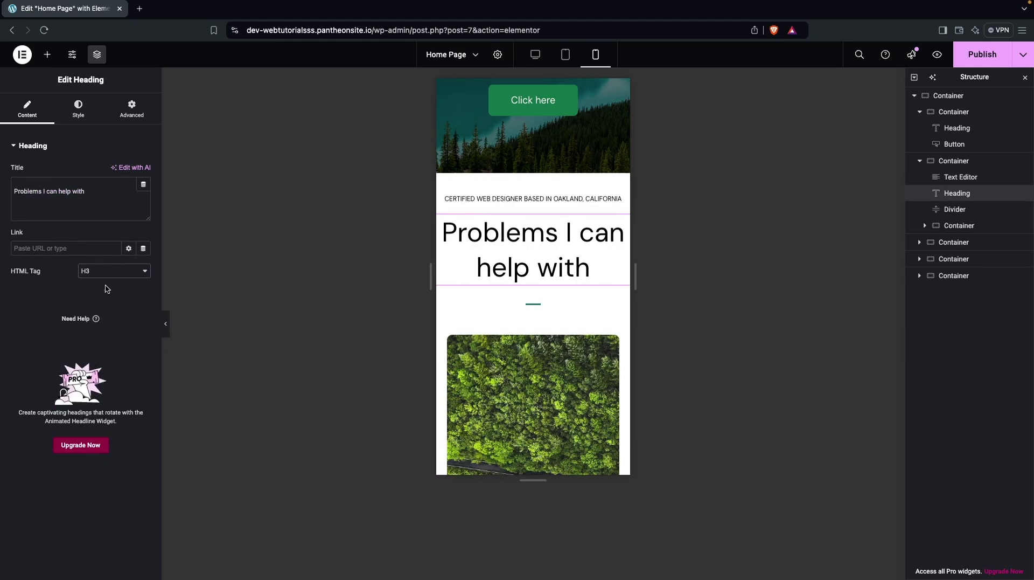
click(111, 273)
click(105, 285)
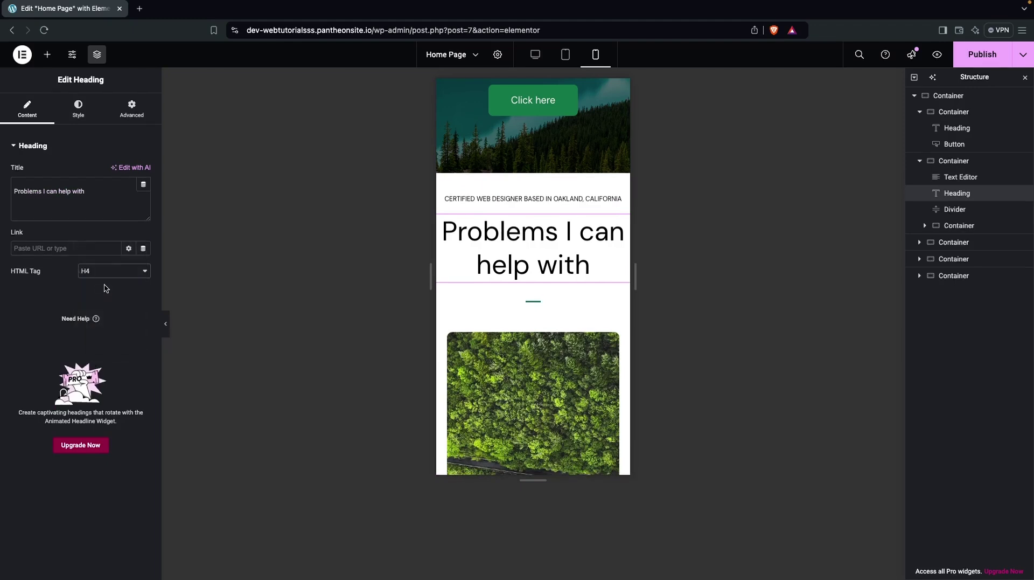
click(112, 268)
click(108, 272)
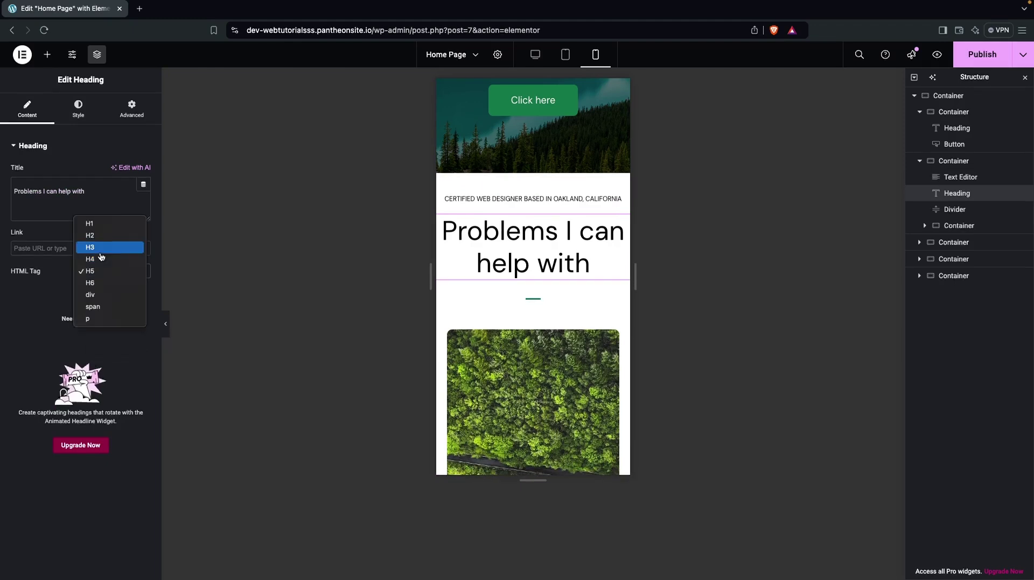
click(102, 248)
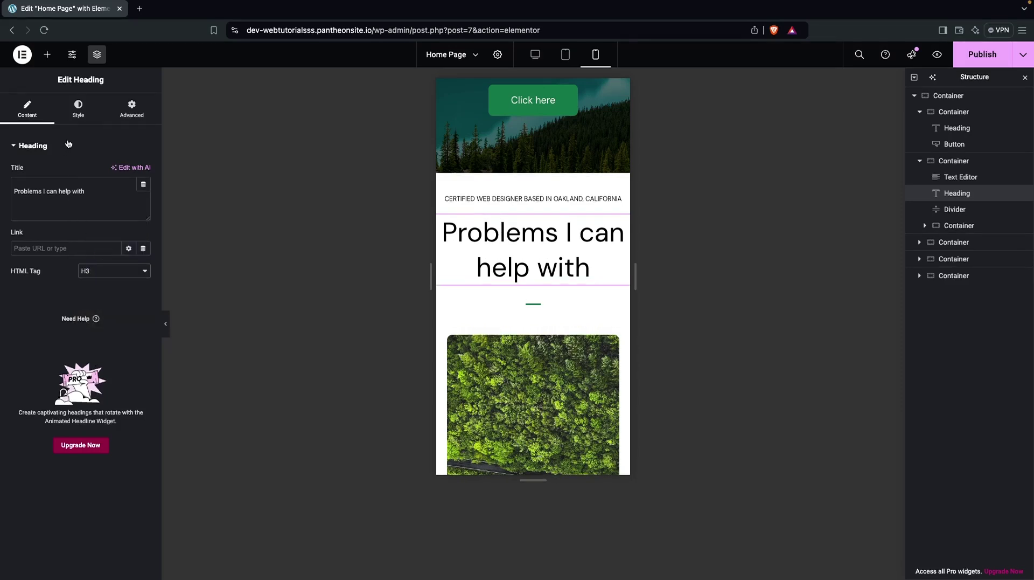
Set the mobile typography size of the "Problems I can help with" heading to 25 px
click(74, 110)
click(144, 217)
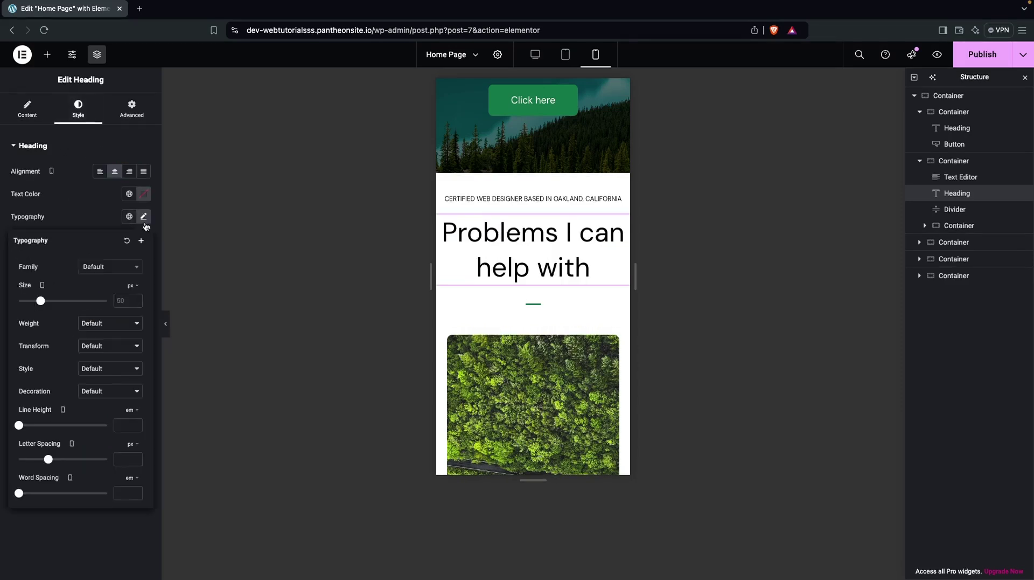
click(137, 299)
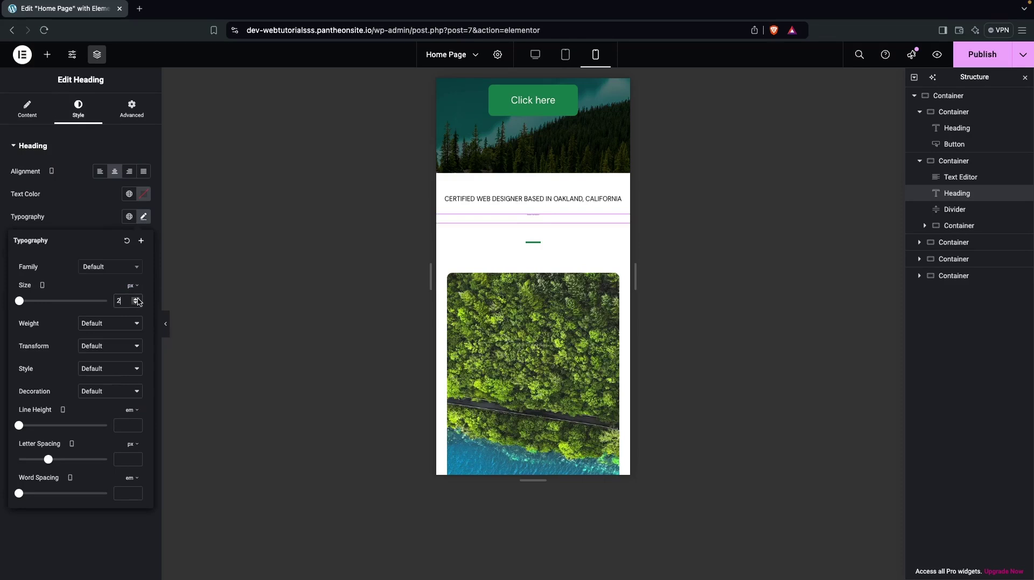
drag(138, 301, 138, 301)
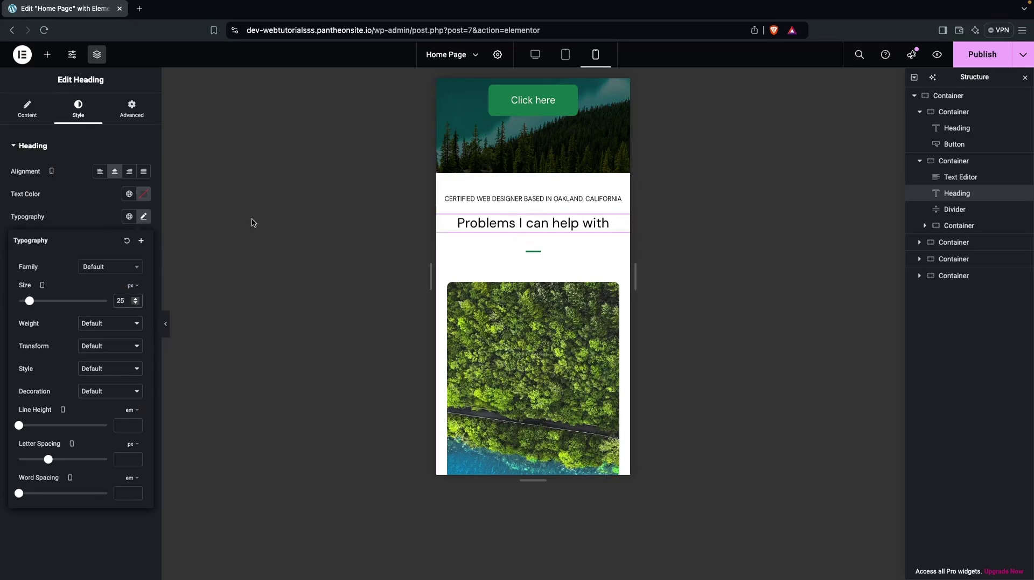
click(146, 110)
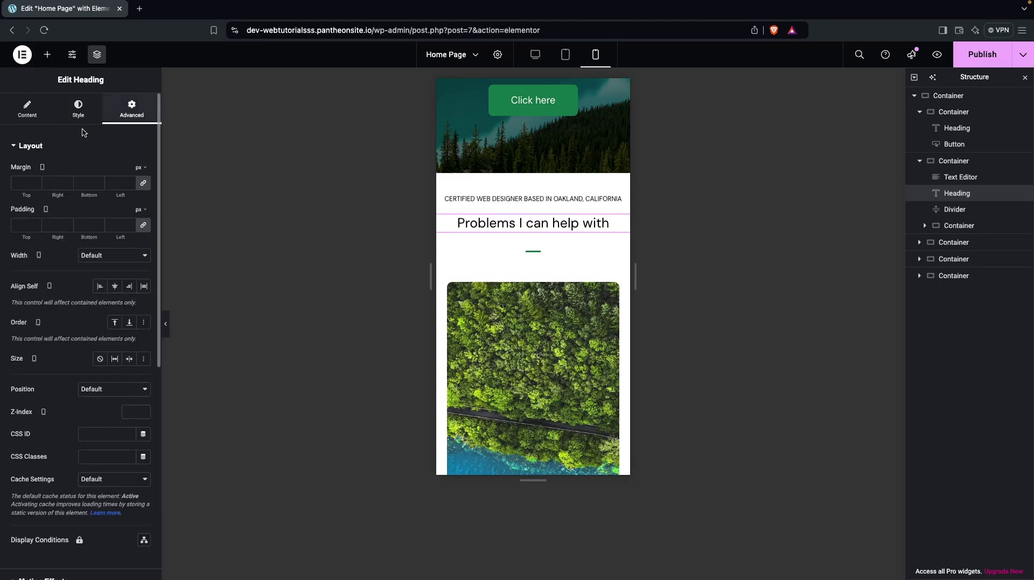
Widen the green divider below the "Problems I can help with" heading slightly for mobile and review its style and spacing settings
click(529, 251)
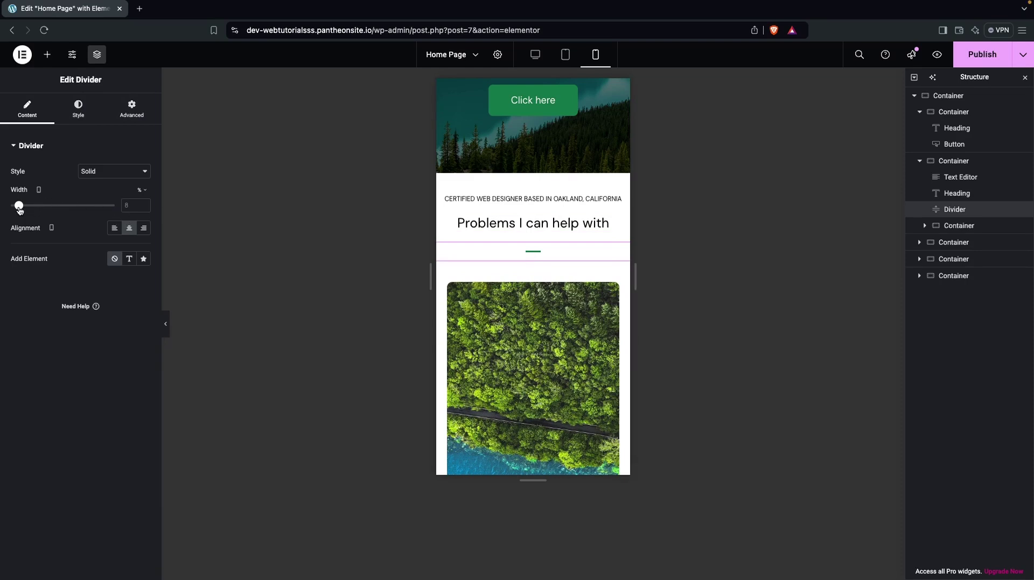
drag(19, 209, 25, 209)
click(78, 107)
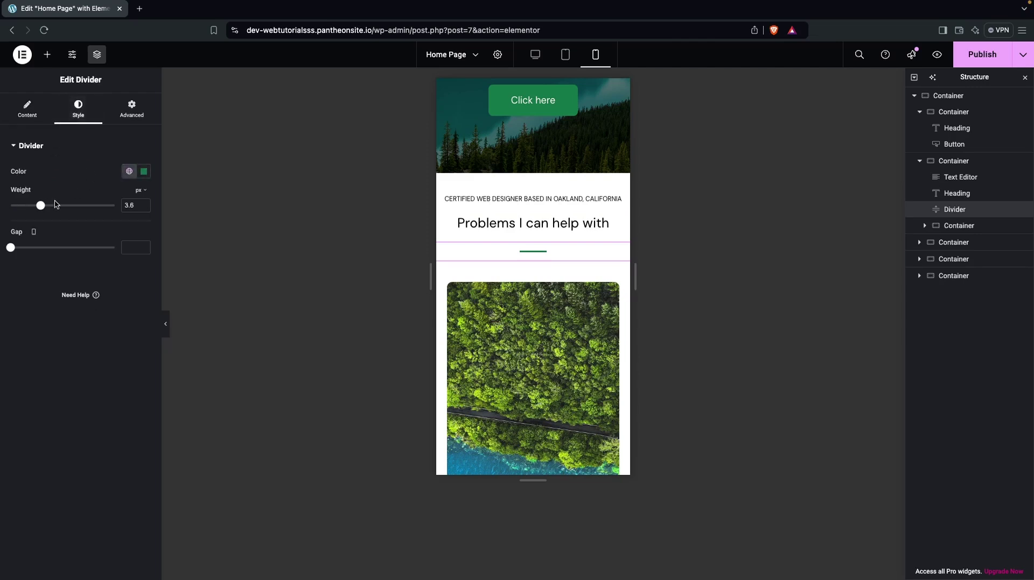
click(127, 112)
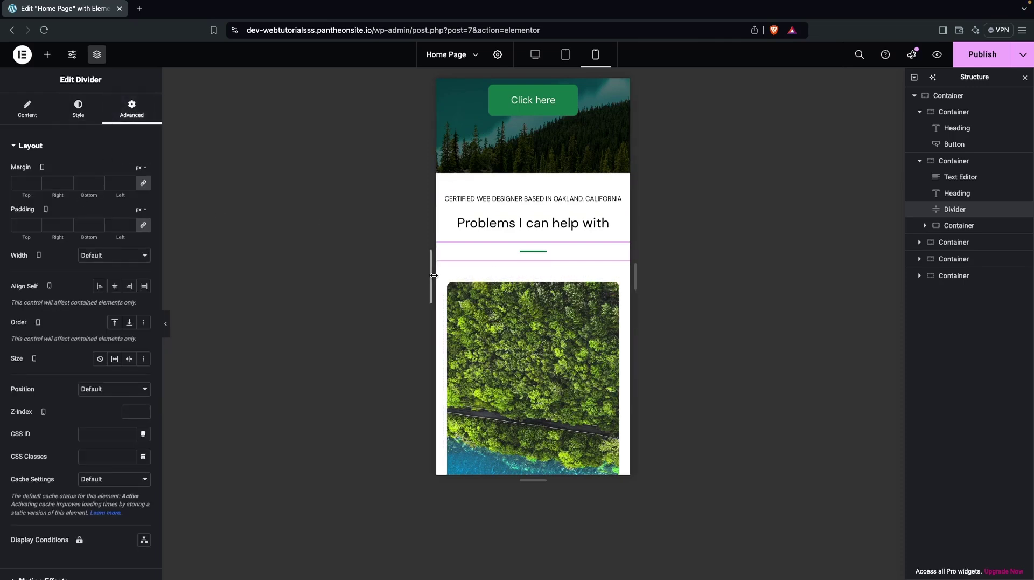
Set the mobile padding of the "CERTIFIED WEB DESIGNER BASED IN OAKLAND, CALIFORNIA" text to 60 px on the right and left
scroll(518, 332, down, 1)
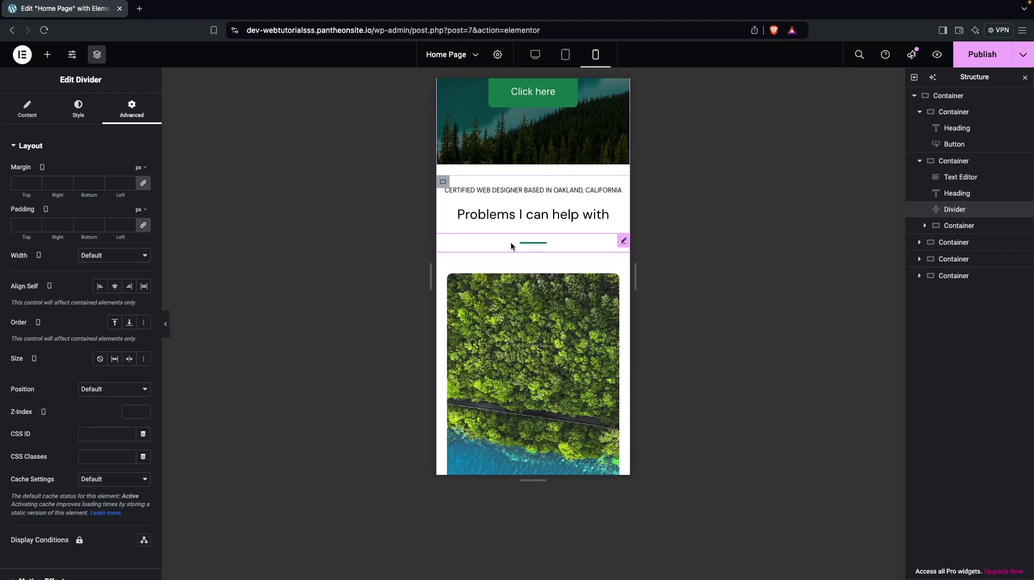
click(527, 190)
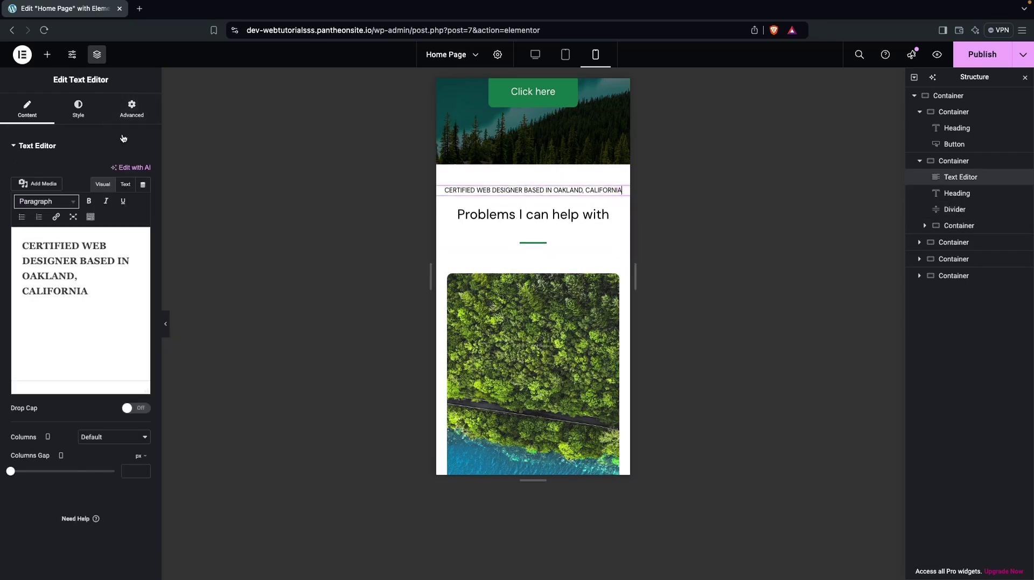
click(130, 109)
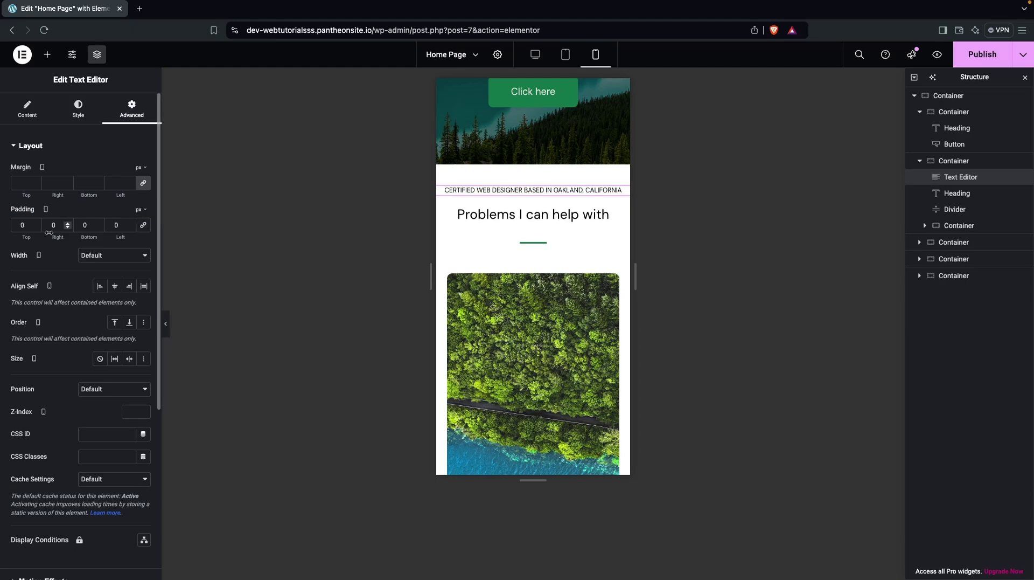
click(53, 225)
text(10)
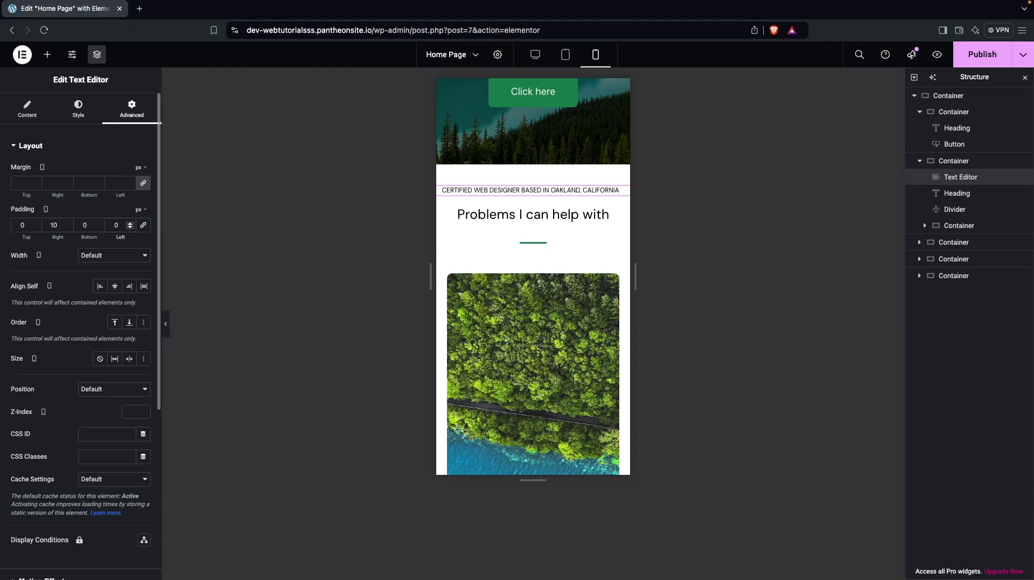
click(116, 225)
text(10)
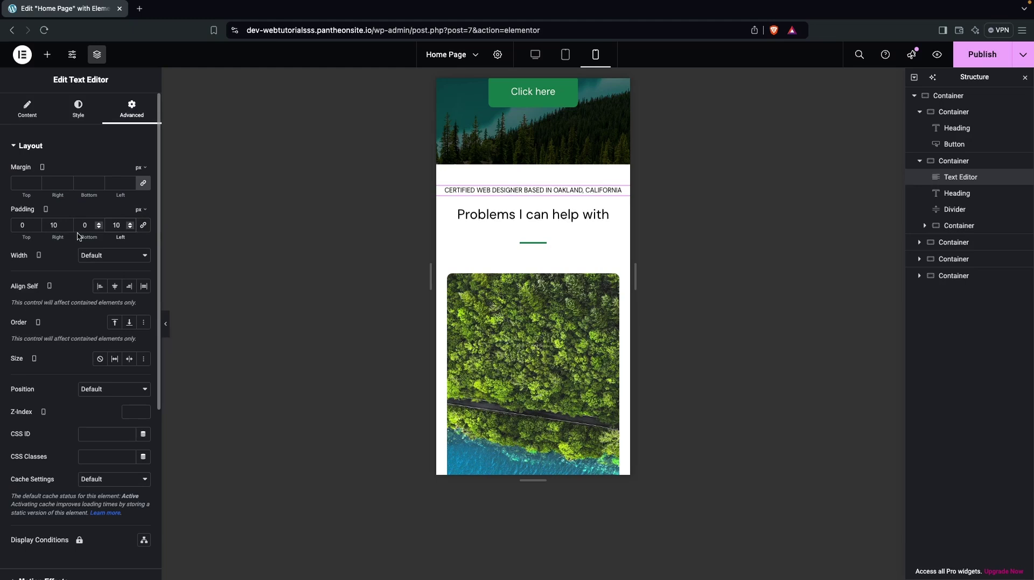
double_click(54, 225)
text(20)
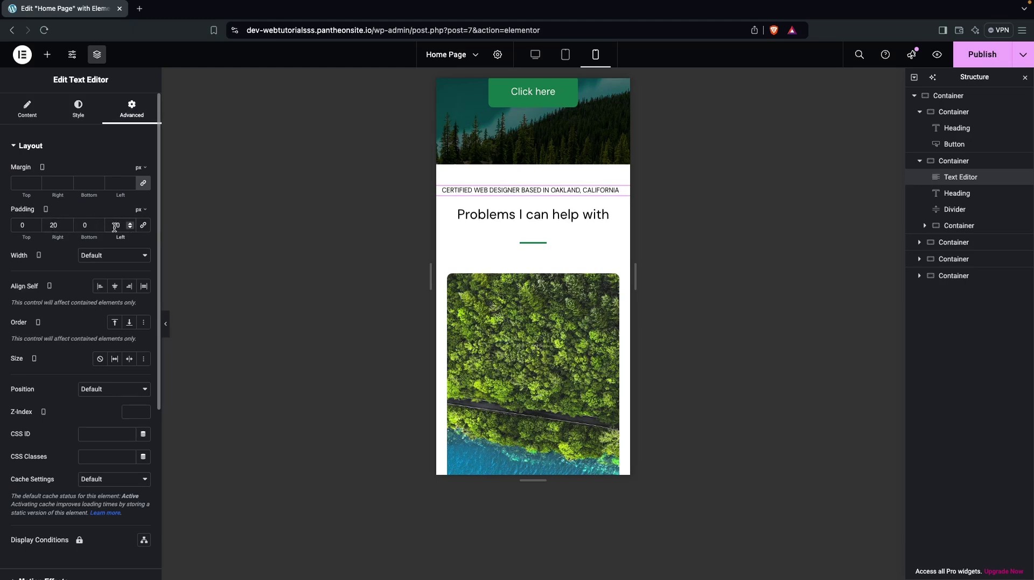
double_click(114, 226)
text(20)
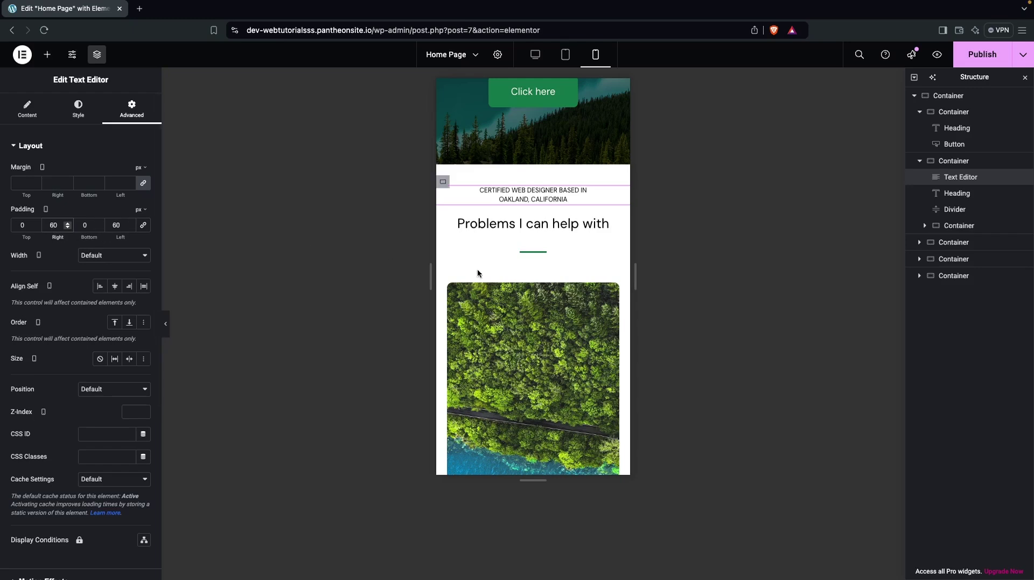
scroll(482, 272, down, 3)
scroll(490, 282, down, 2)
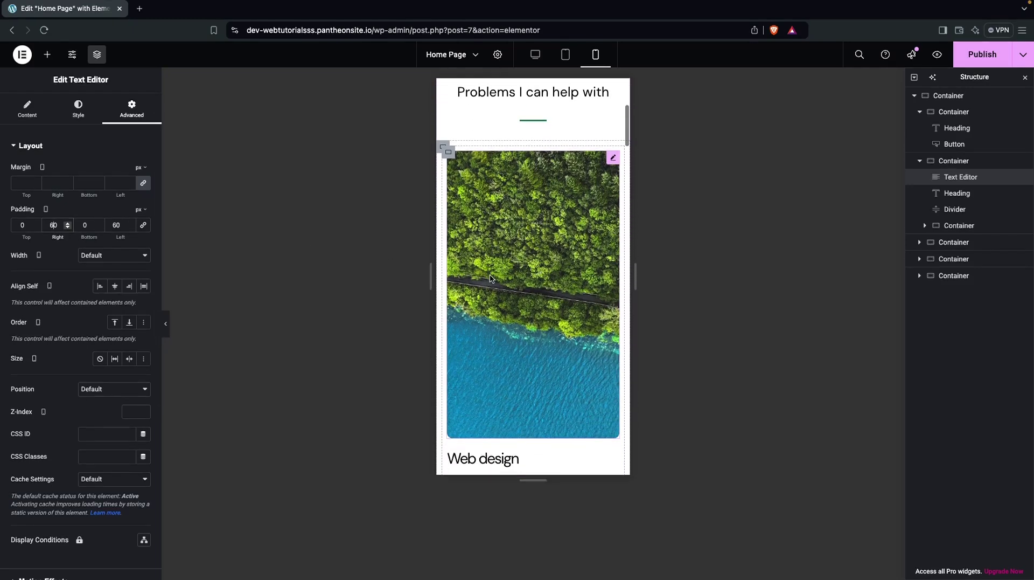
Set the mobile width of the image above the "Web design" heading to 70%
click(523, 268)
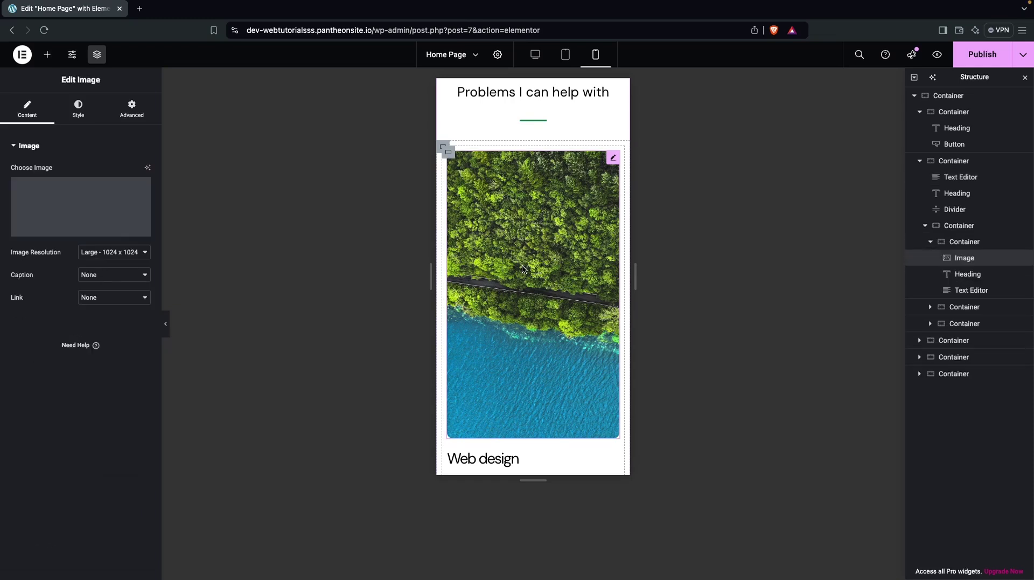
click(79, 110)
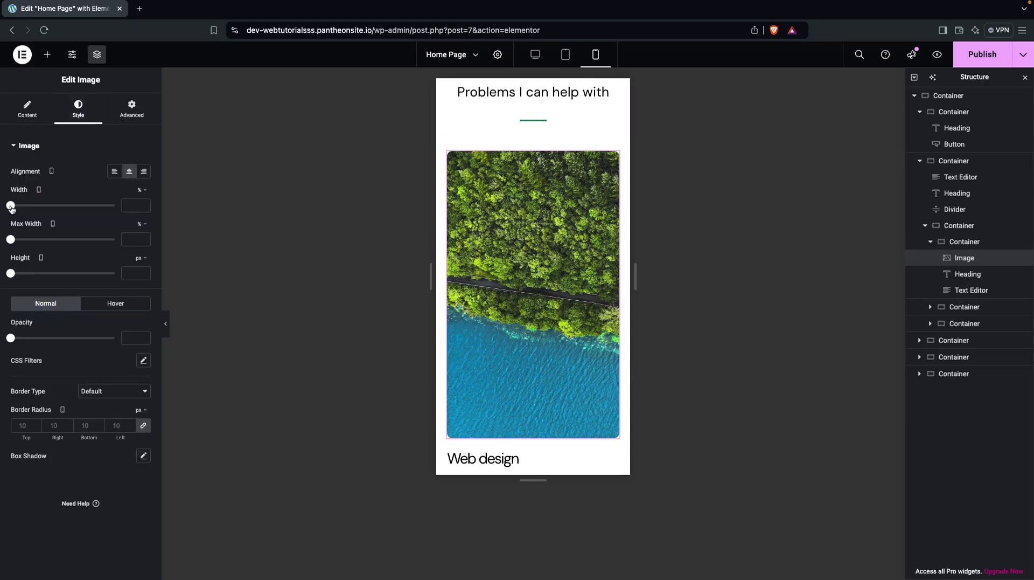
drag(11, 208, 84, 215)
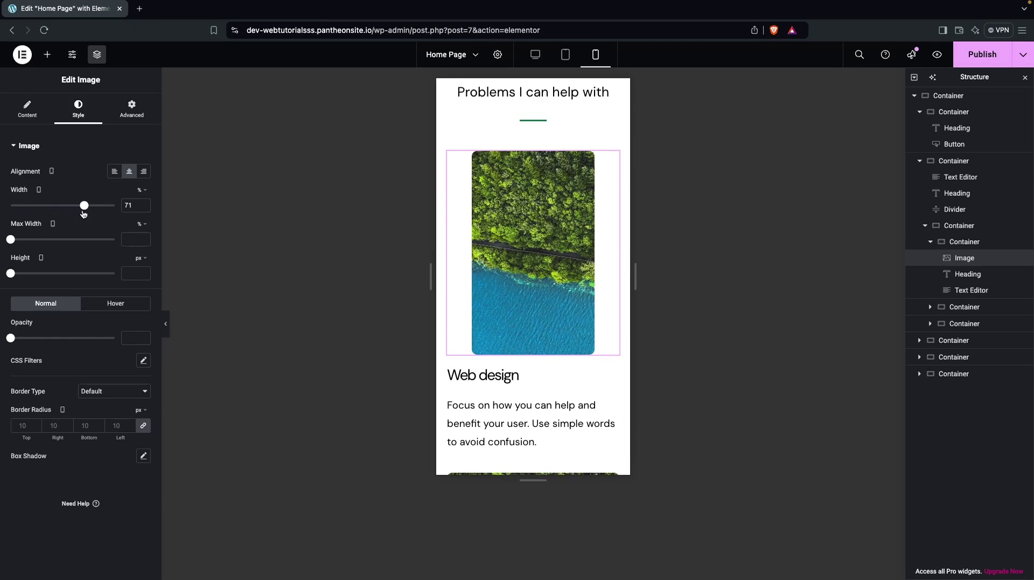
click(136, 209)
key(Down)
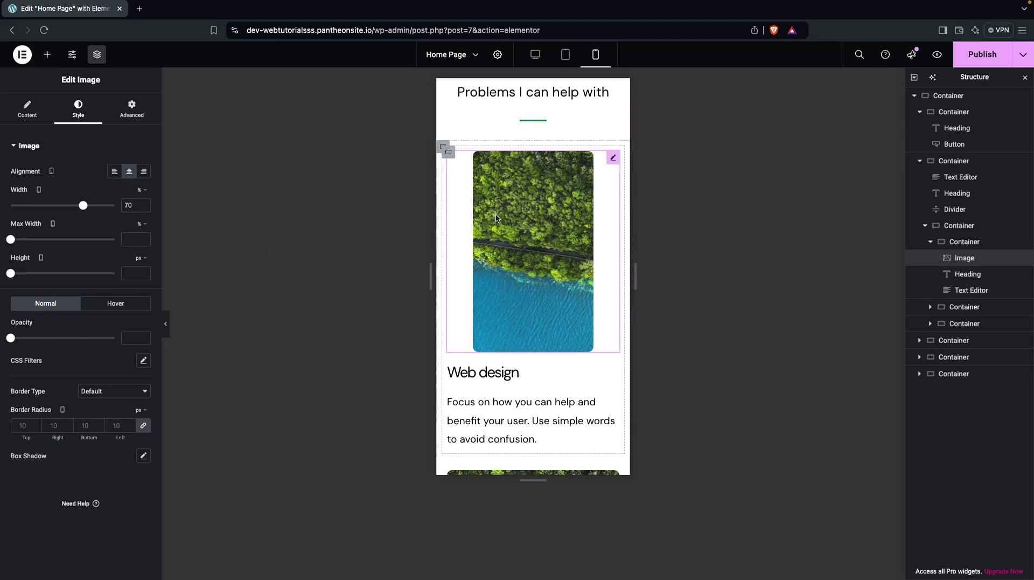
Center-align the "Web design" heading and the description text below it for mobile
click(477, 377)
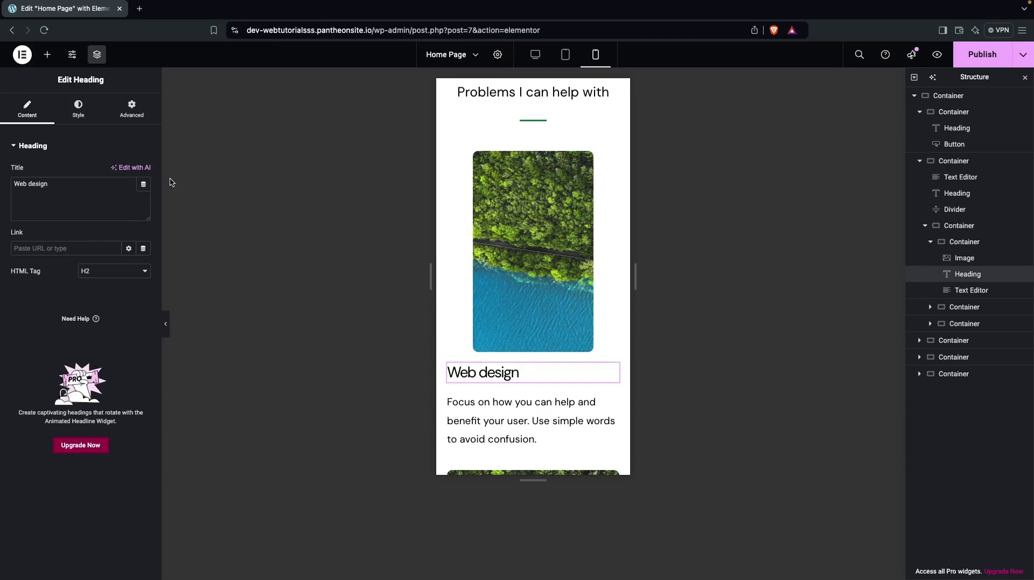
click(77, 112)
click(115, 171)
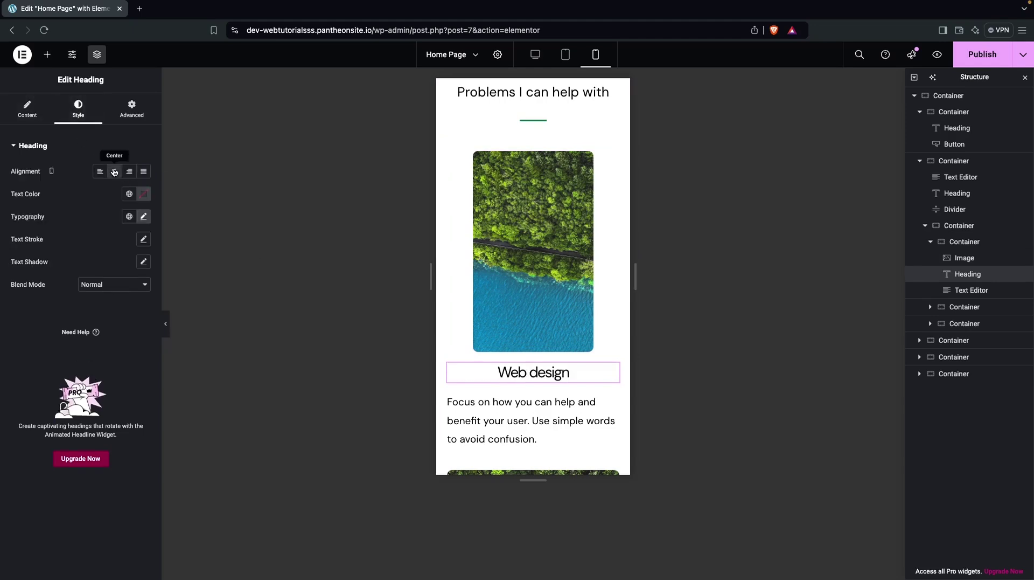
click(538, 438)
click(78, 108)
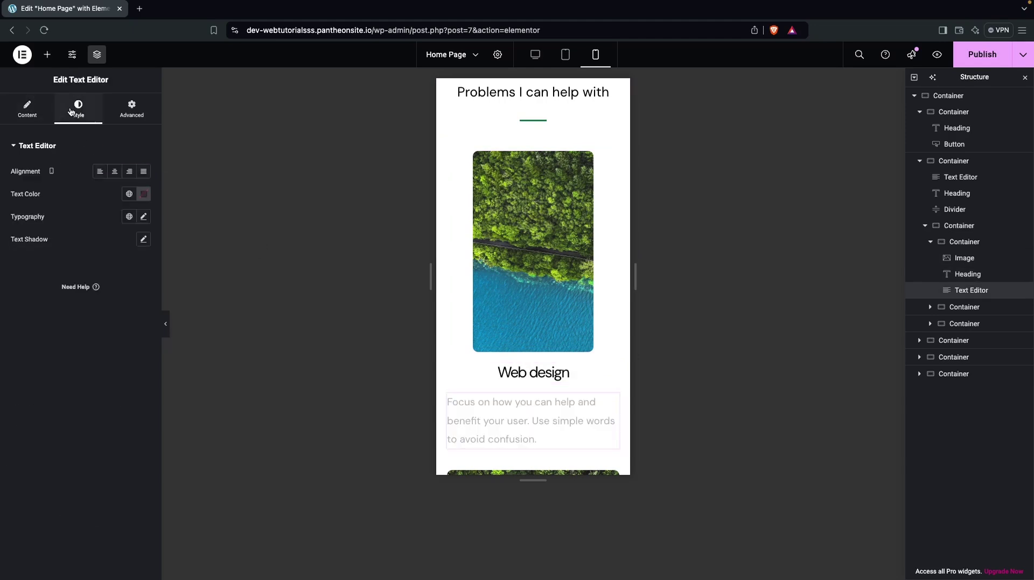
click(115, 171)
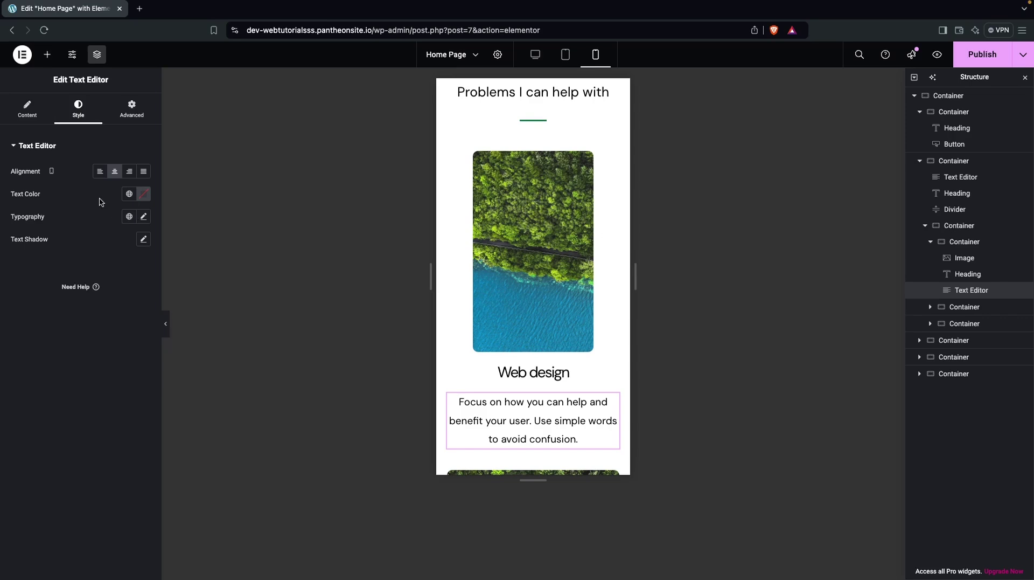
Set the mobile typography size of the "Web design" description text to 15 px
click(145, 194)
click(144, 194)
click(143, 216)
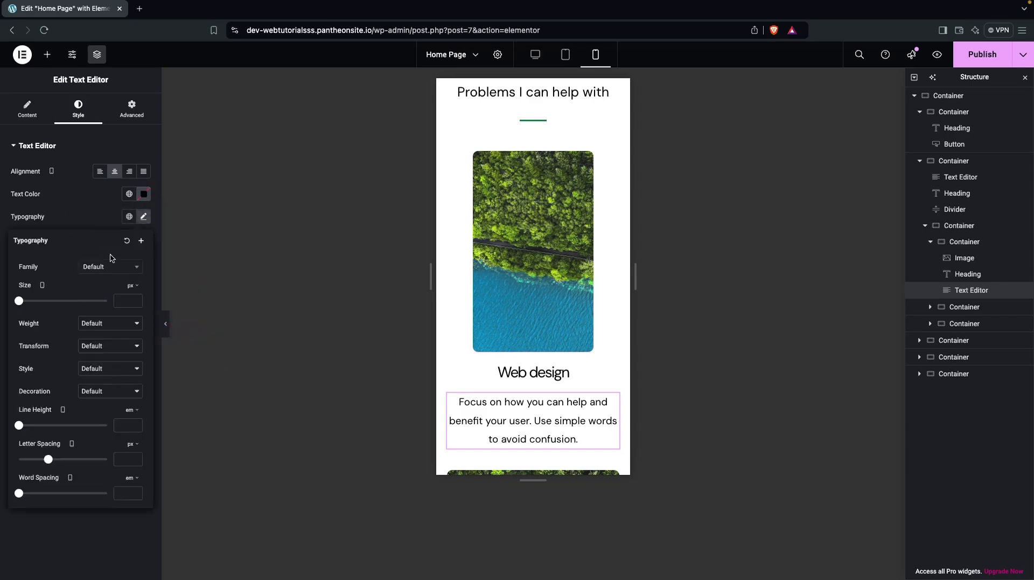
text(15)
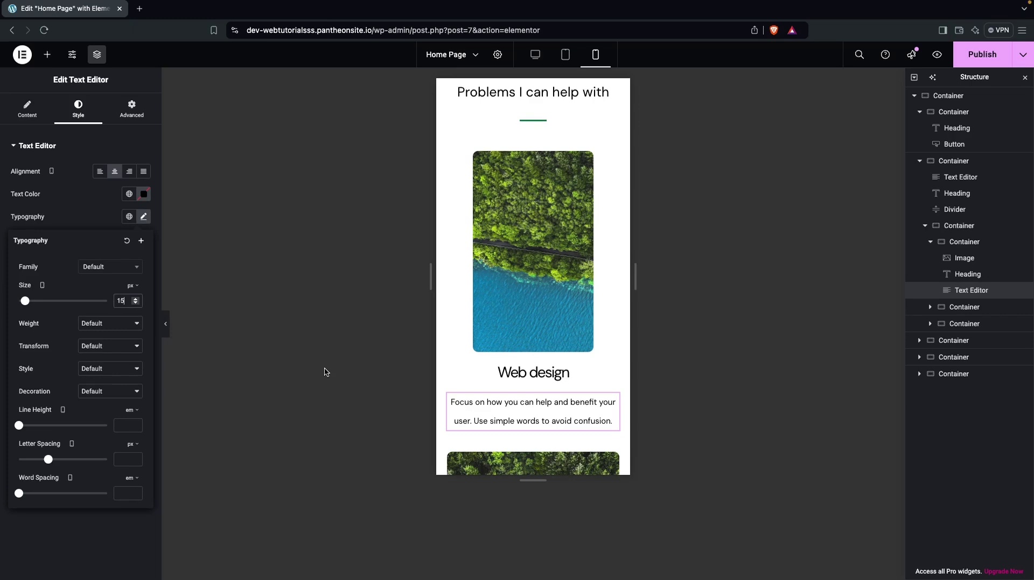
Check the typography size of the "Problems I can help with" heading and set the "Web design" heading's mobile size to 25 px
click(477, 381)
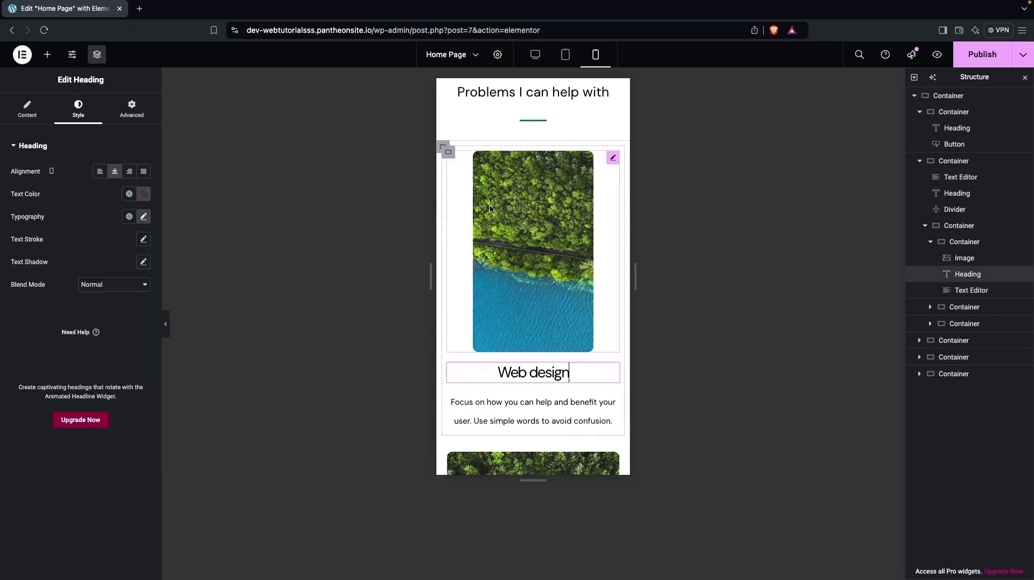
click(511, 95)
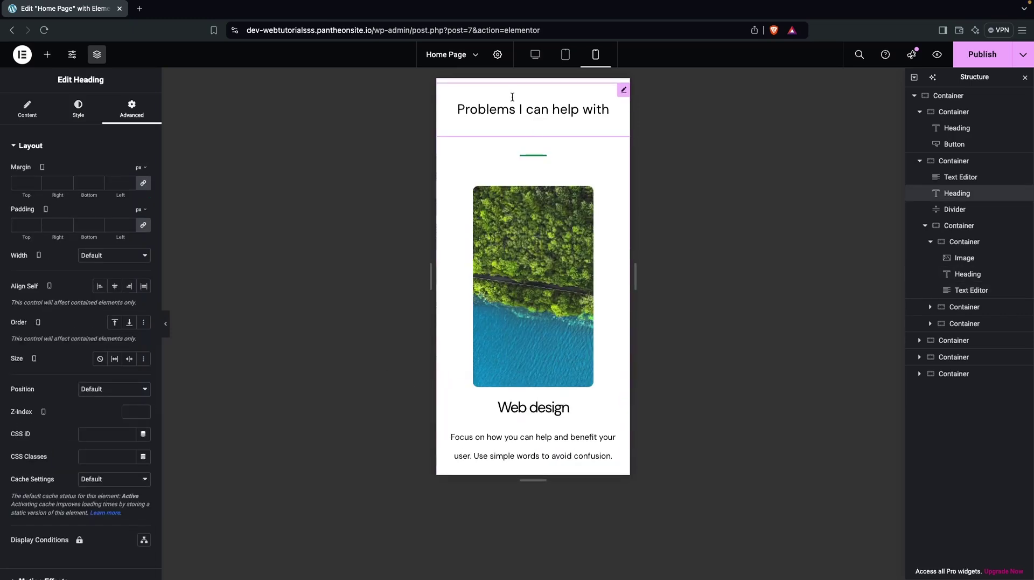
click(66, 113)
click(143, 216)
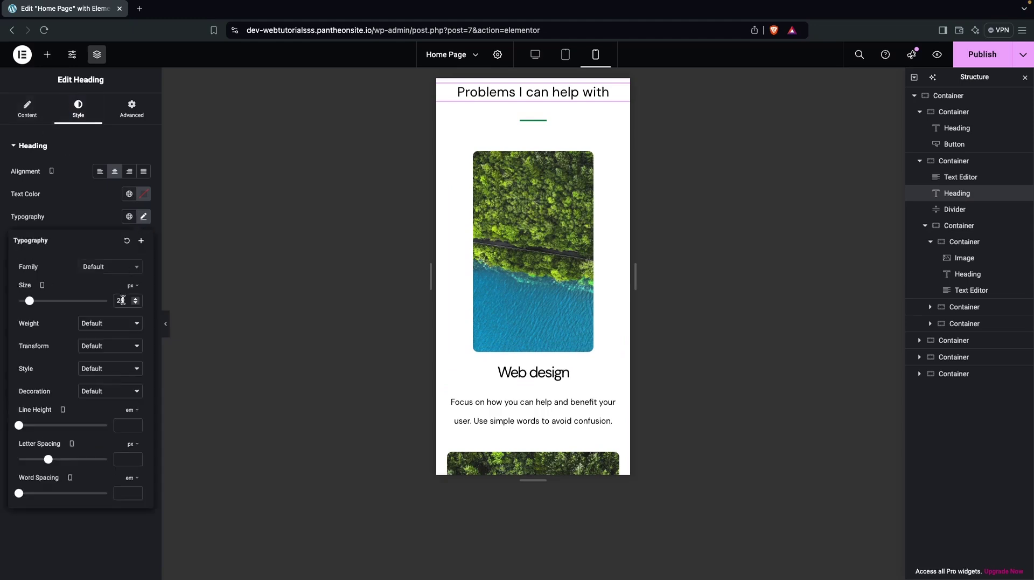
click(566, 372)
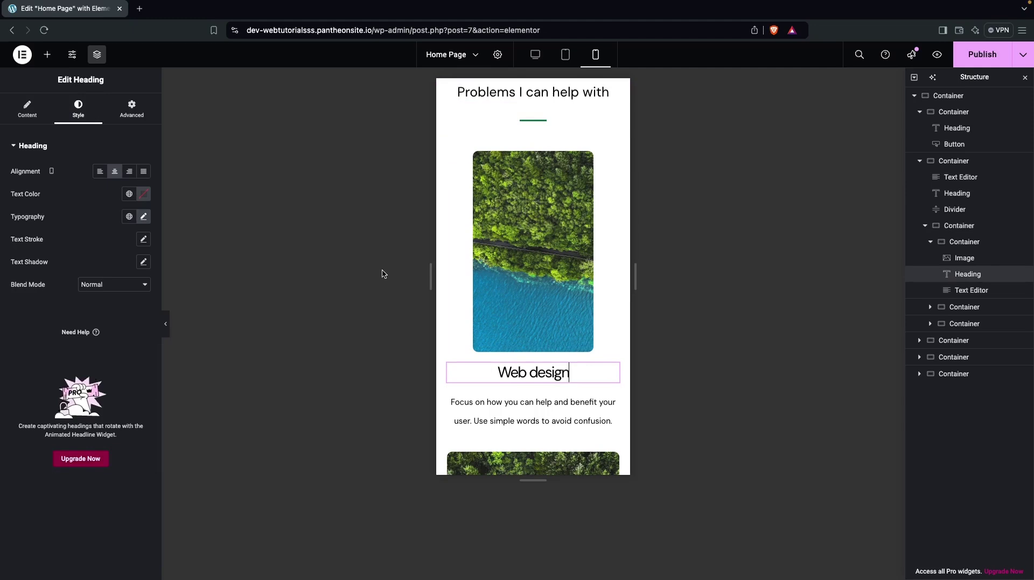
click(141, 217)
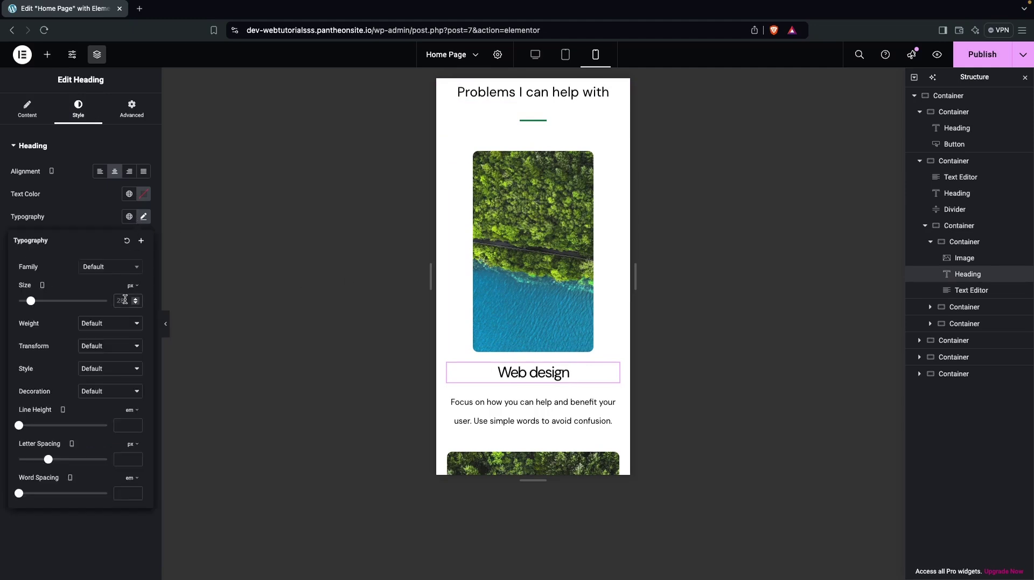
click(125, 300)
text(25)
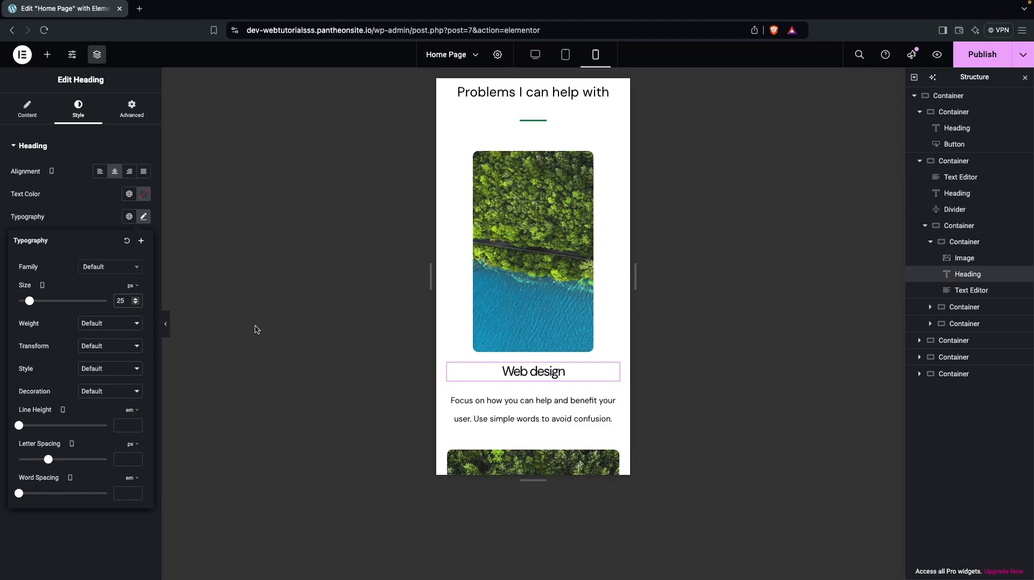
click(311, 298)
Copy the "Web design" image and paste its style onto the "Graphic design" image
scroll(539, 266, down, 3)
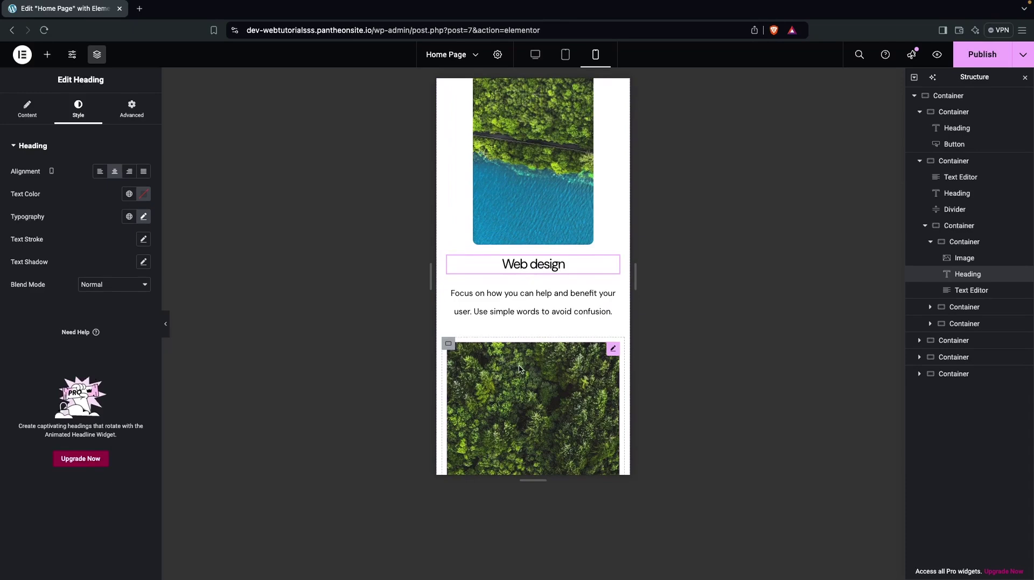
right_click(516, 181)
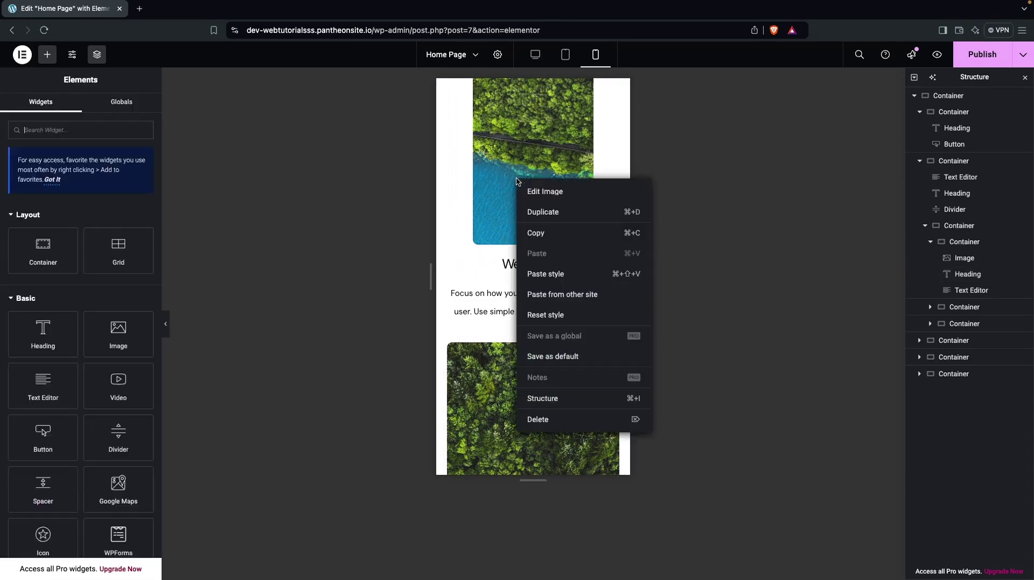
click(543, 237)
scroll(543, 237, down, 5)
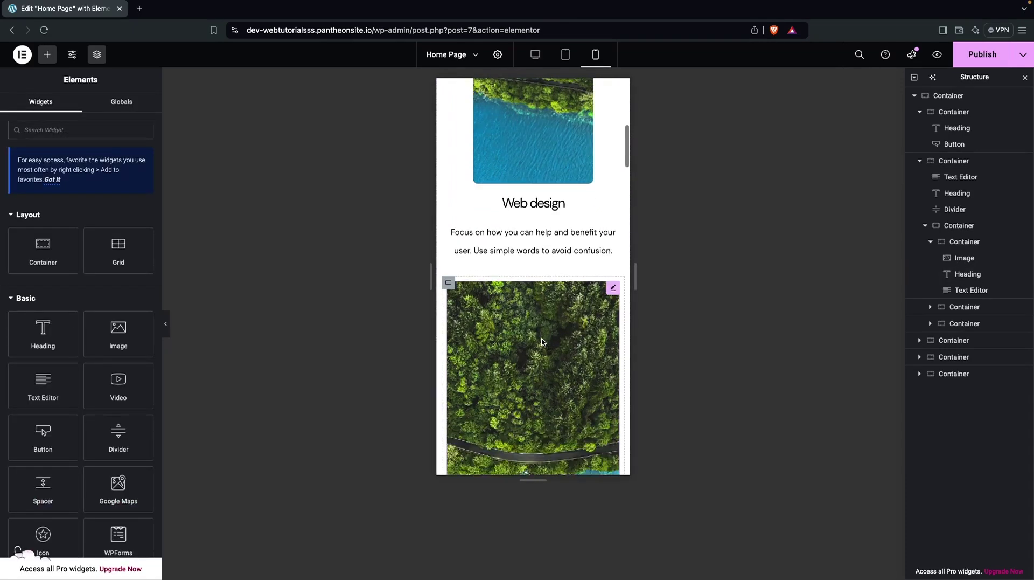
right_click(524, 294)
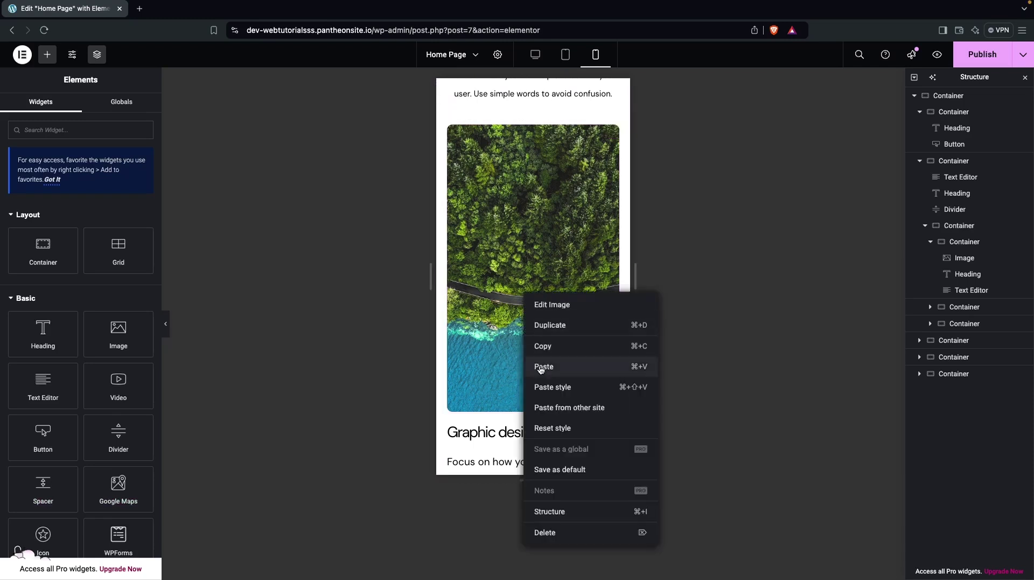
click(544, 382)
Copy the "Web design" heading and paste its style onto the "Graphic design" heading
scroll(506, 300, up, 4)
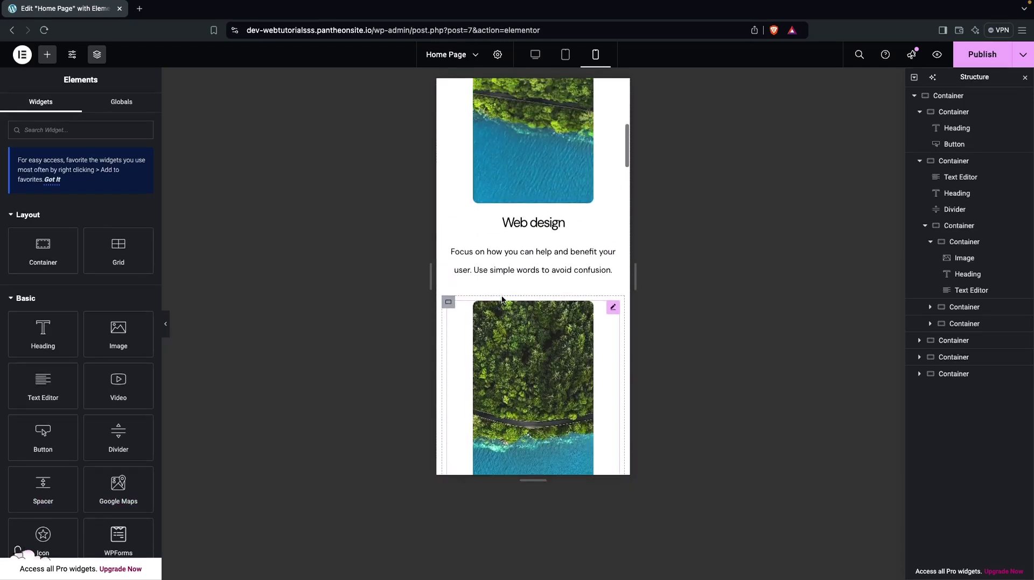
right_click(525, 232)
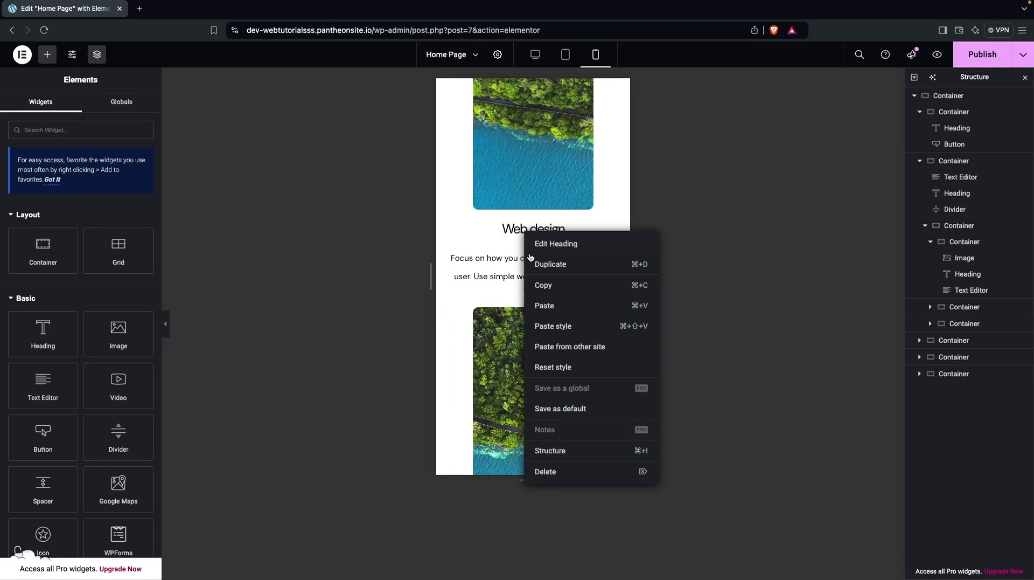
click(546, 285)
scroll(529, 340, down, 5)
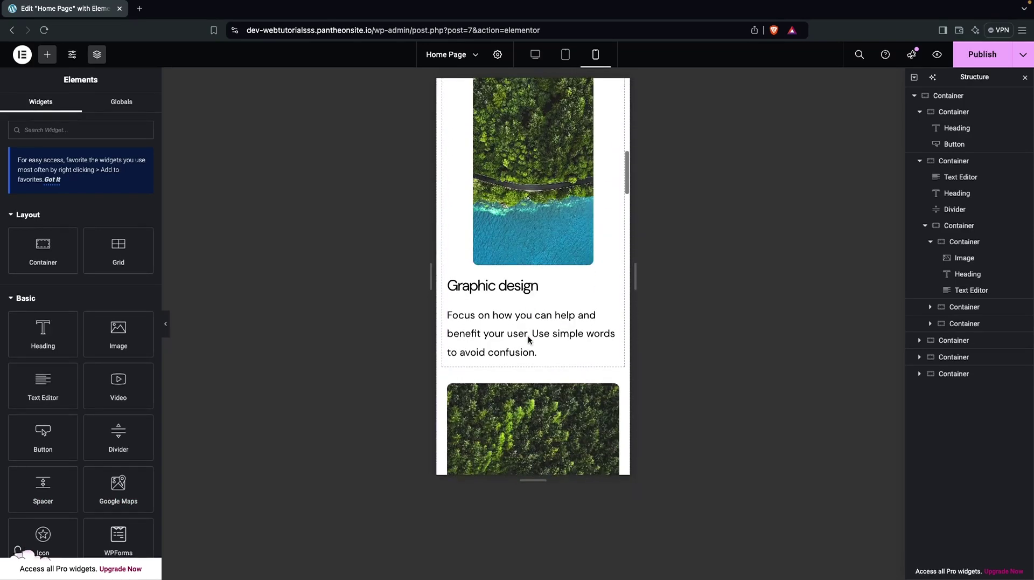
right_click(497, 276)
click(518, 369)
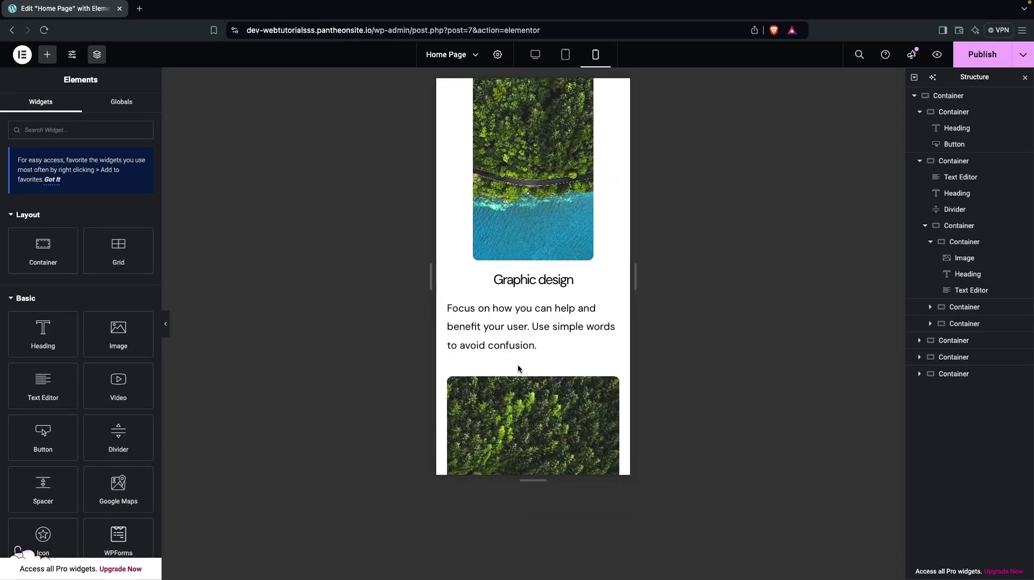
Copy the "Web design" description text and paste its style onto the "Graphic design" description text
scroll(519, 275, up, 5)
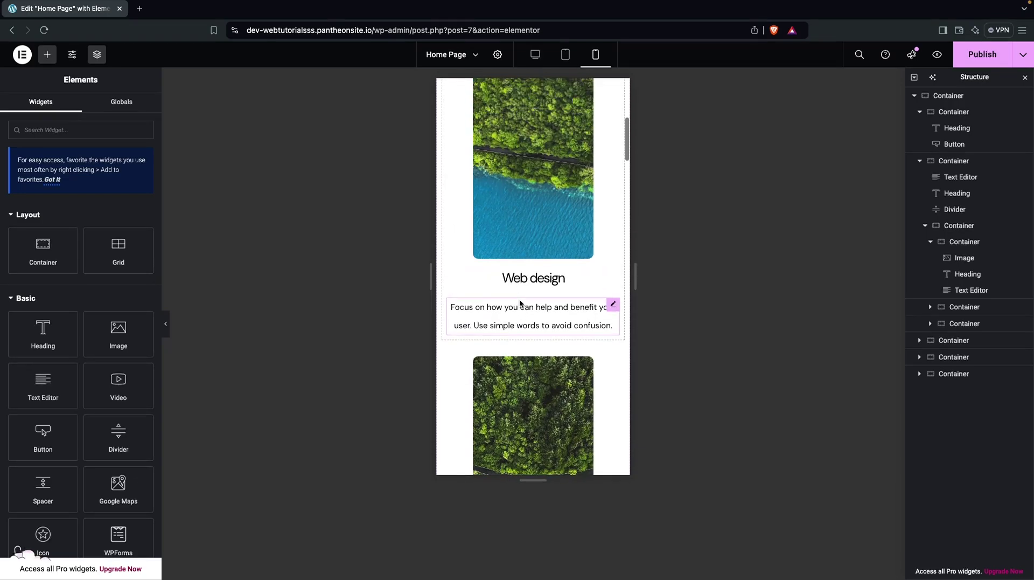
right_click(520, 314)
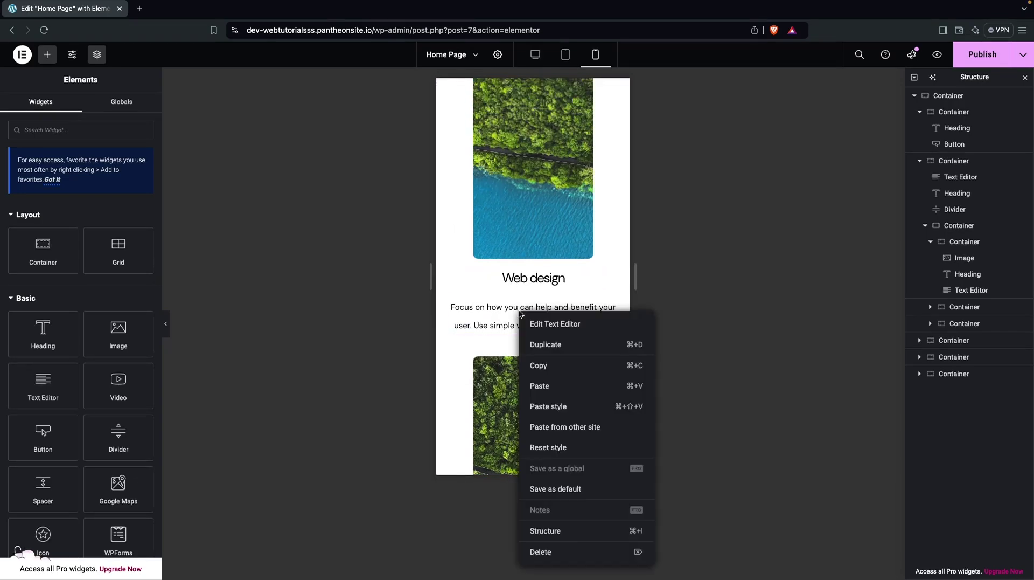
click(557, 373)
scroll(517, 323, down, 5)
right_click(511, 326)
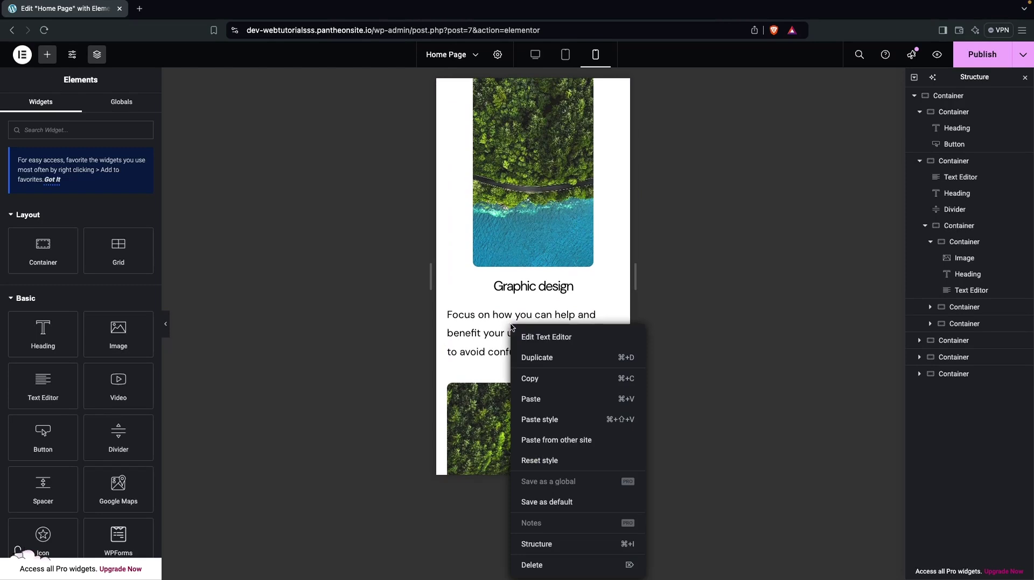
click(541, 419)
Paste the copied description style onto the text below the "Content creation" heading
scroll(542, 427, down, 3)
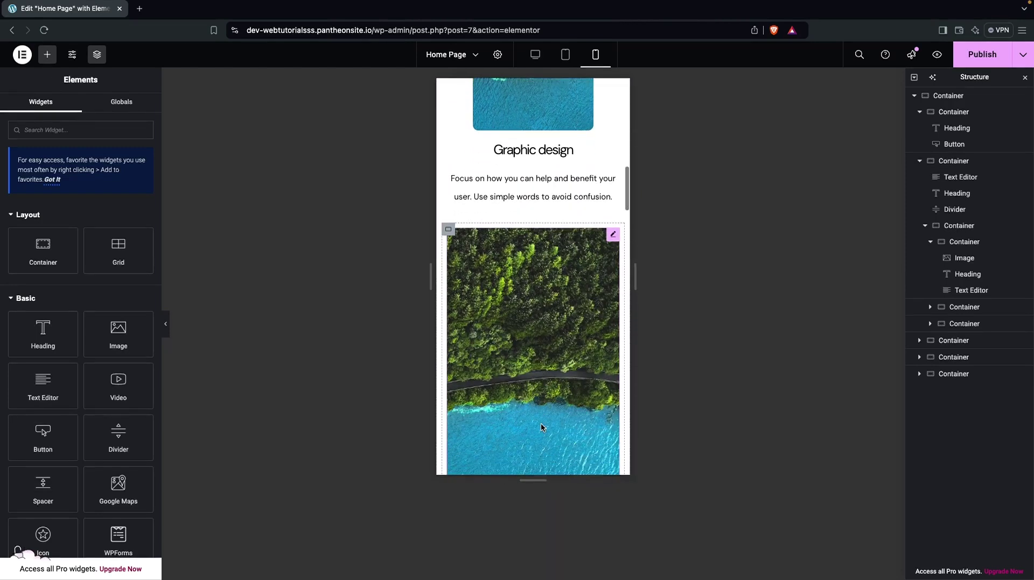
scroll(542, 427, down, 4)
click(476, 383)
right_click(476, 383)
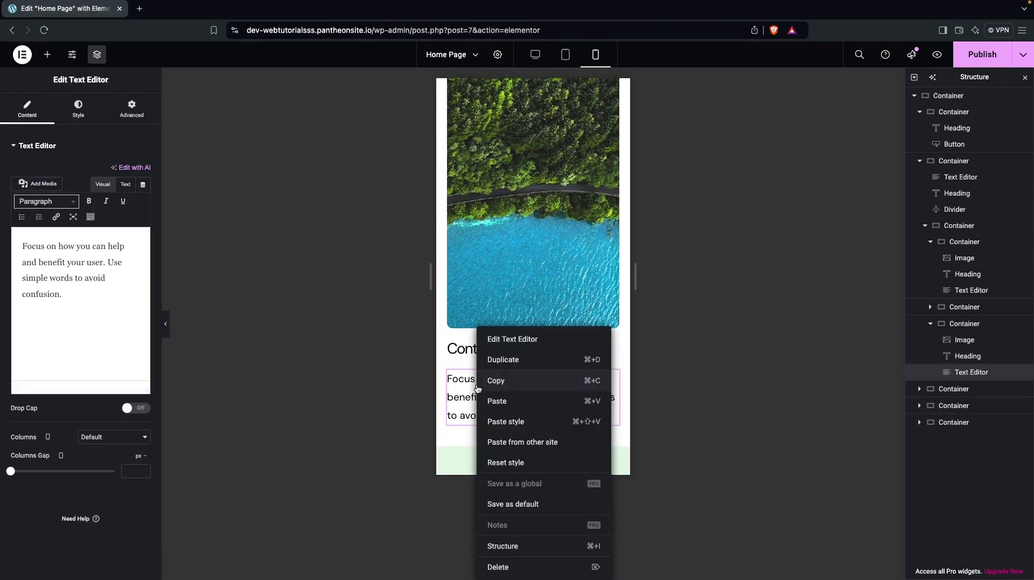
click(498, 421)
Copy the "Graphic design" heading and paste its style onto the "Content creation" heading
scroll(494, 235, up, 3)
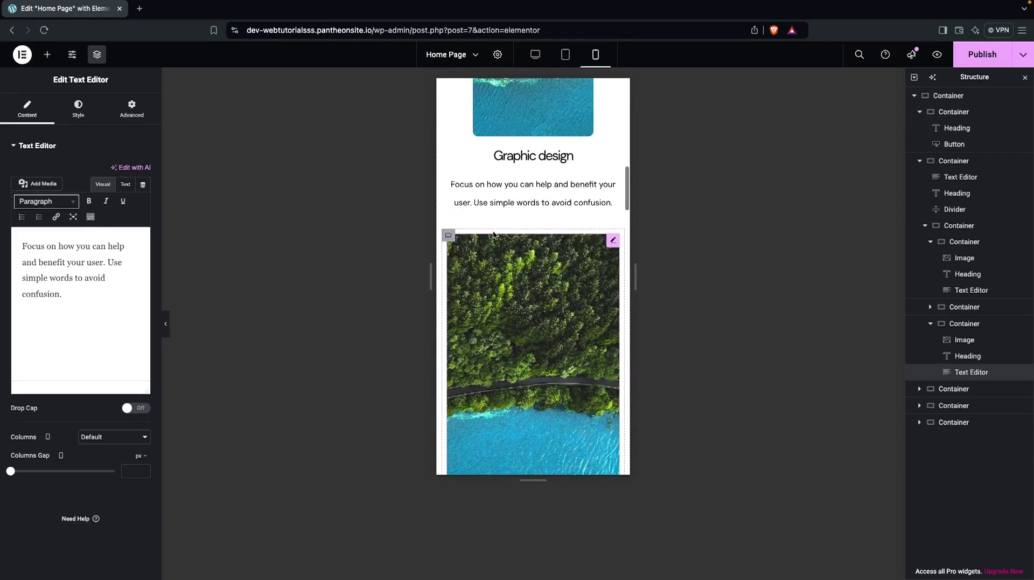
scroll(494, 235, up, 2)
right_click(512, 231)
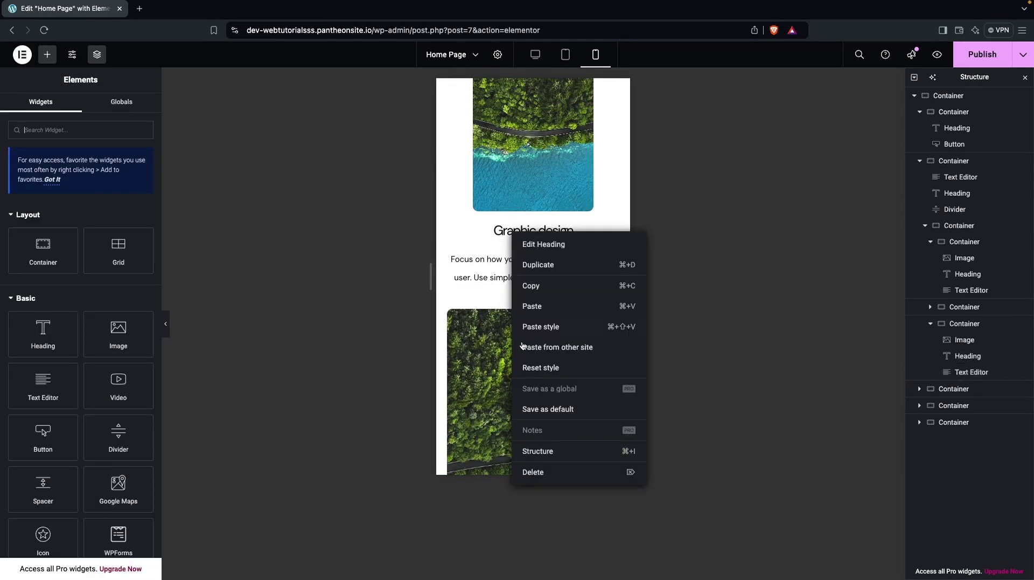
click(541, 291)
scroll(531, 323, down, 4)
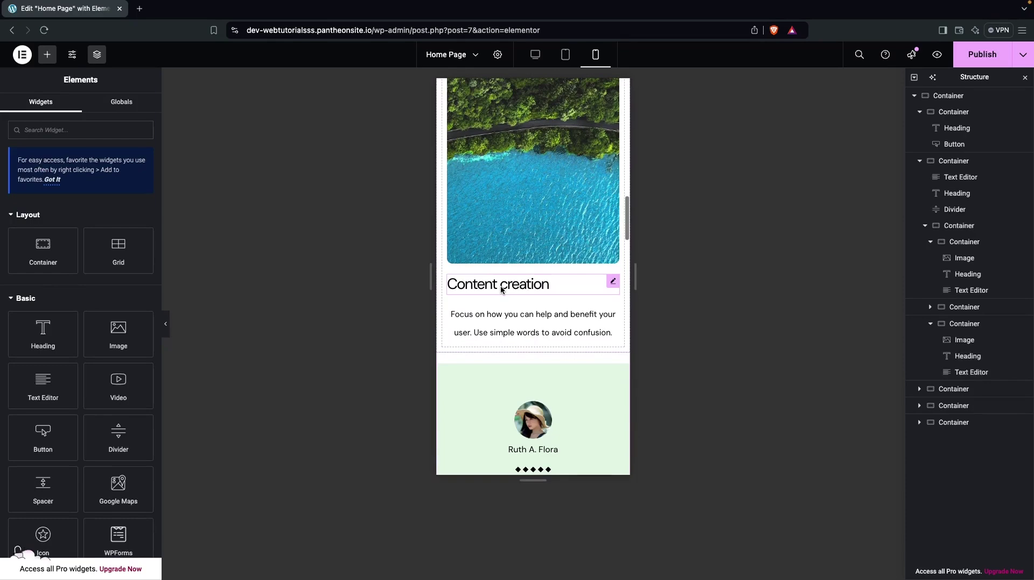
right_click(501, 289)
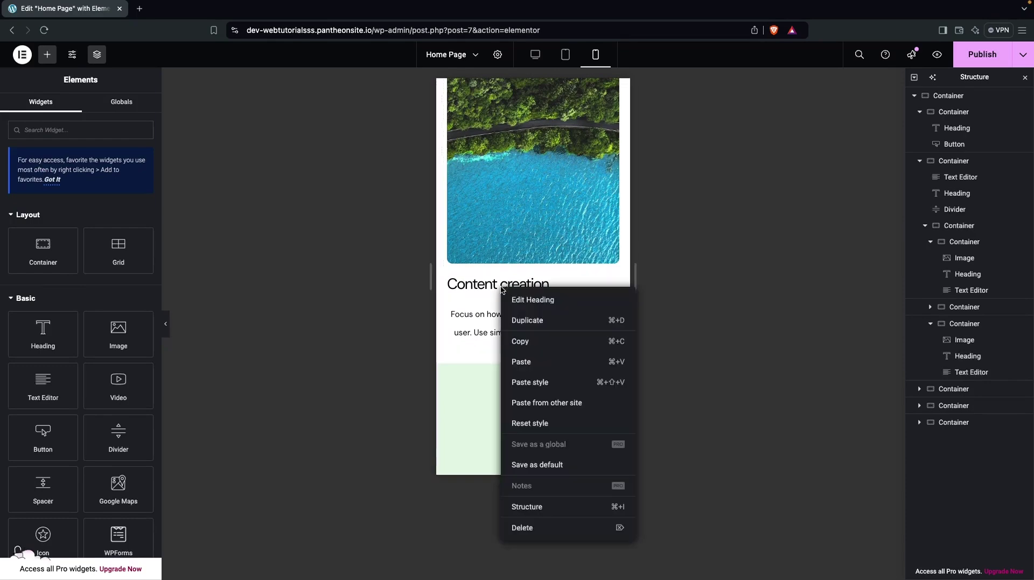
click(533, 381)
Copy the "Graphic design" image and paste its style onto the "Content creation" image
scroll(517, 232, up, 5)
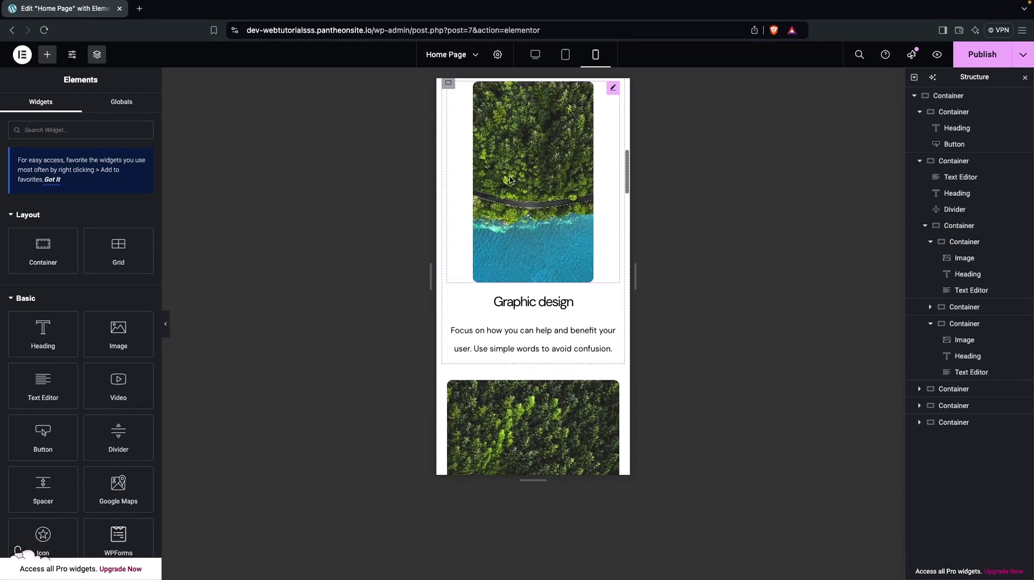
right_click(510, 179)
click(533, 232)
scroll(534, 234, down, 5)
scroll(517, 199, up, 1)
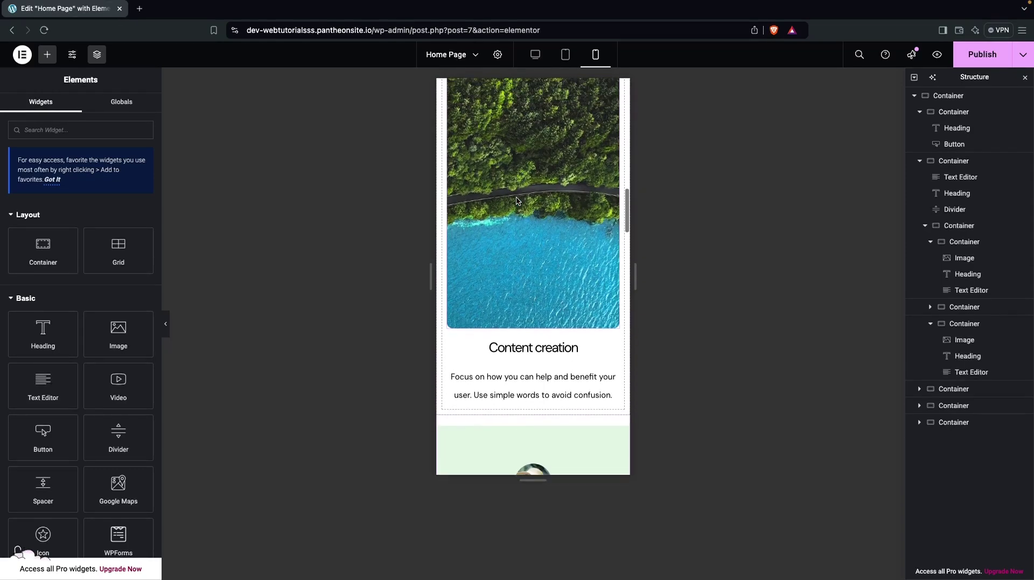
right_click(517, 224)
click(545, 318)
Set the mobile font size of the client review heading in the green testimonial section to 15 px
scroll(504, 224, up, 4)
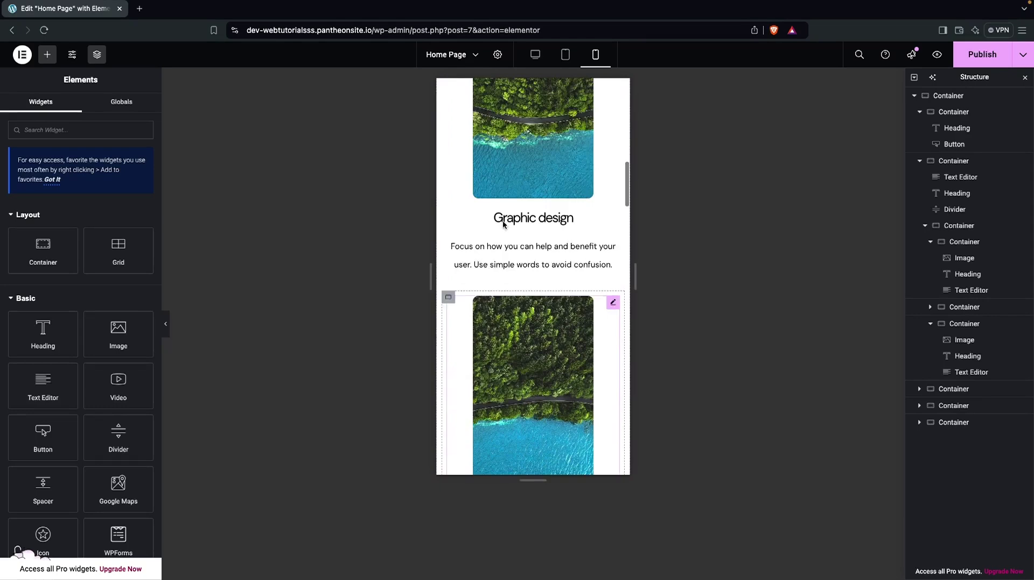
scroll(503, 225, up, 5)
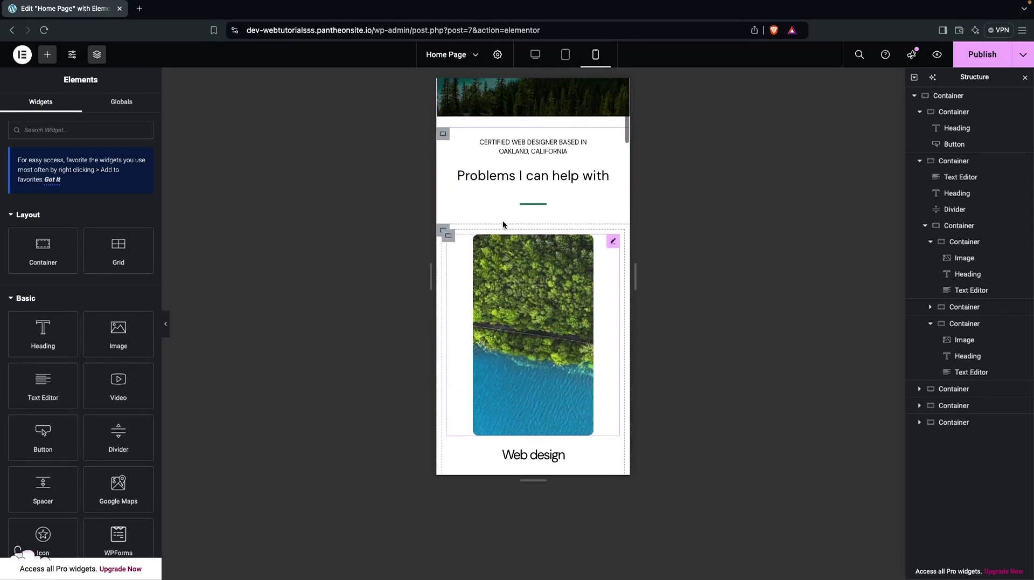
scroll(504, 225, up, 3)
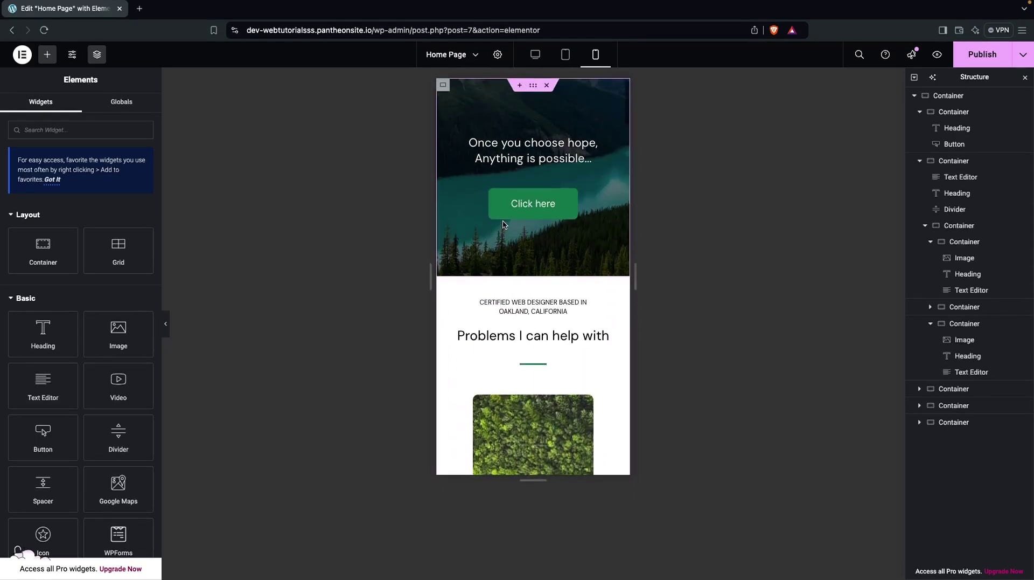
scroll(504, 225, down, 15)
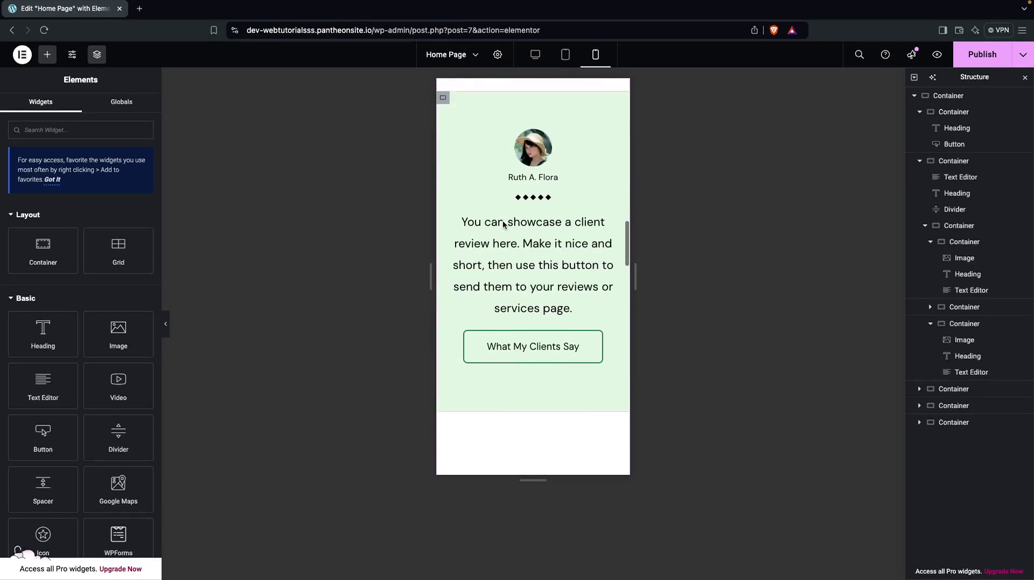
scroll(498, 189, up, 1)
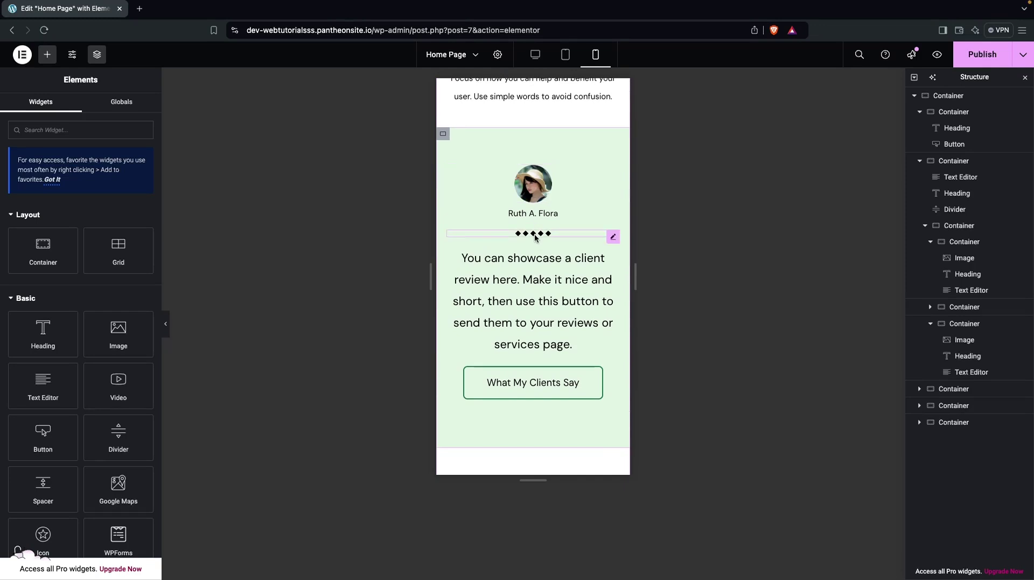
click(543, 285)
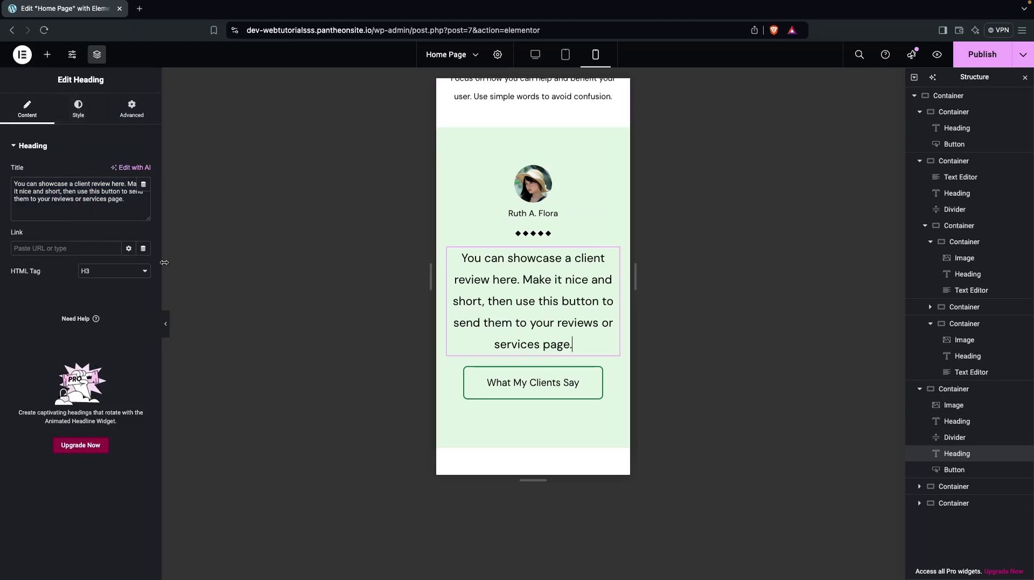
click(78, 108)
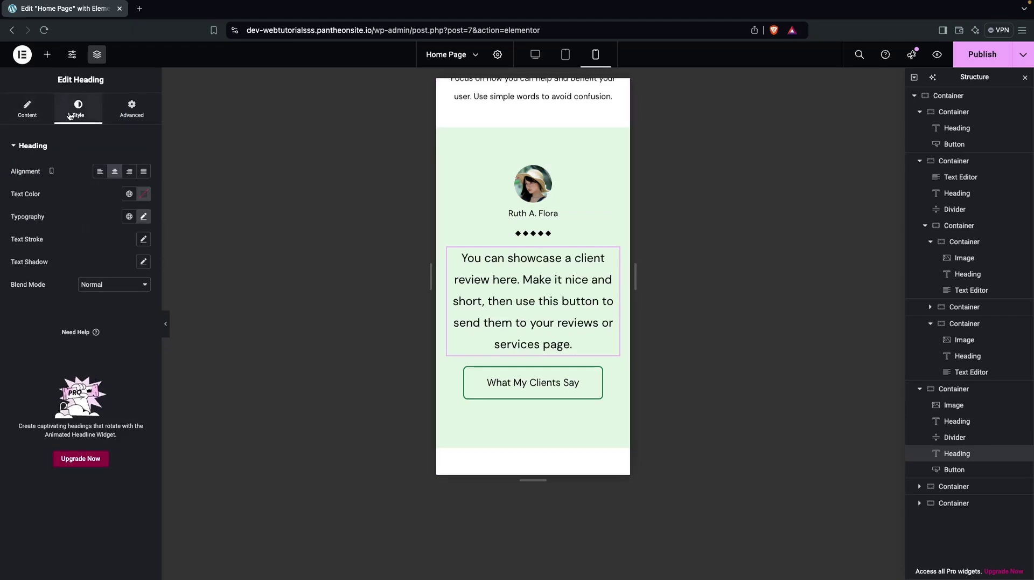
click(145, 217)
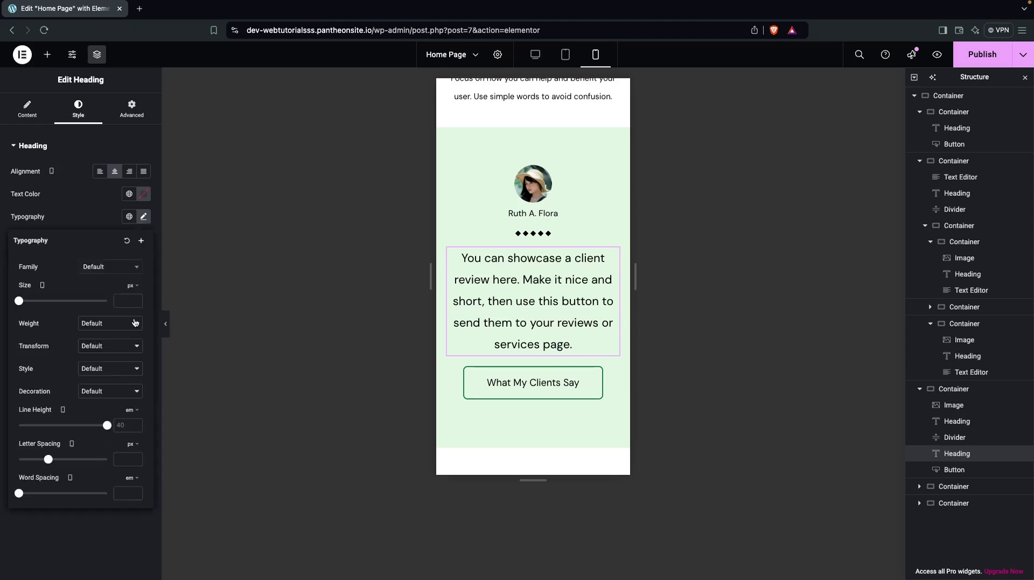
text(20)
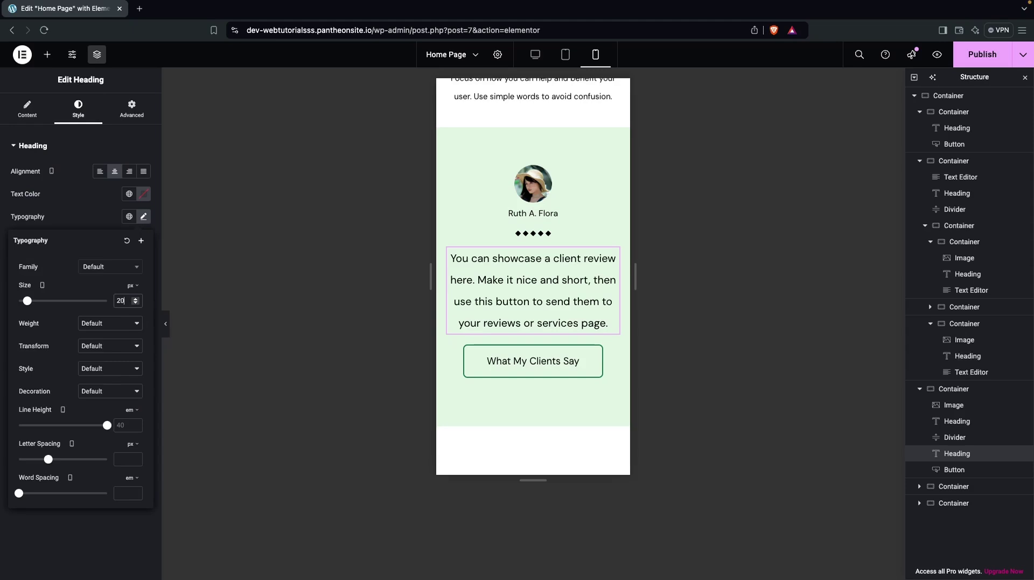
key(Down)
key(Down)
key(Down)
key(Down)
key(Down)
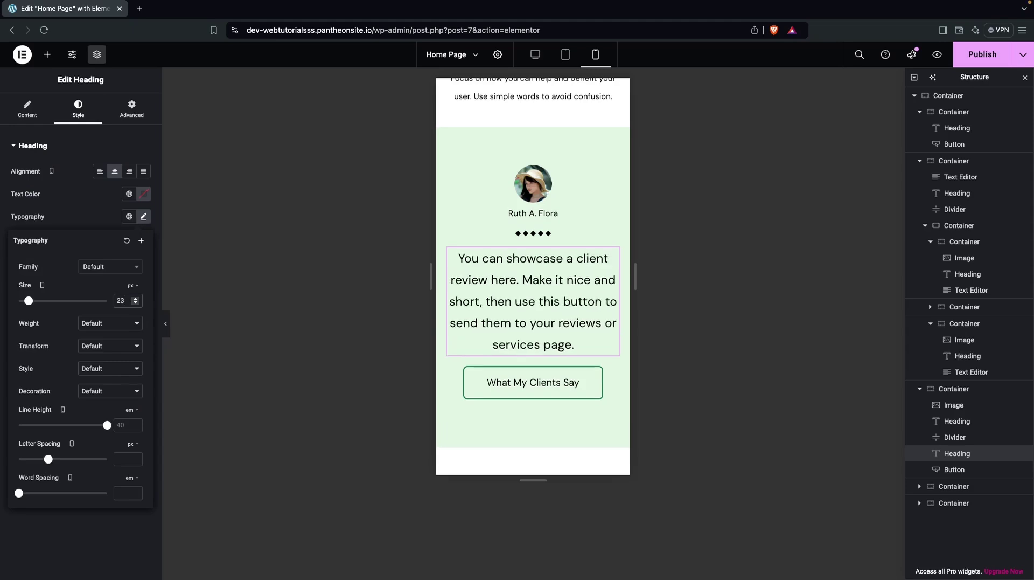
key(Up)
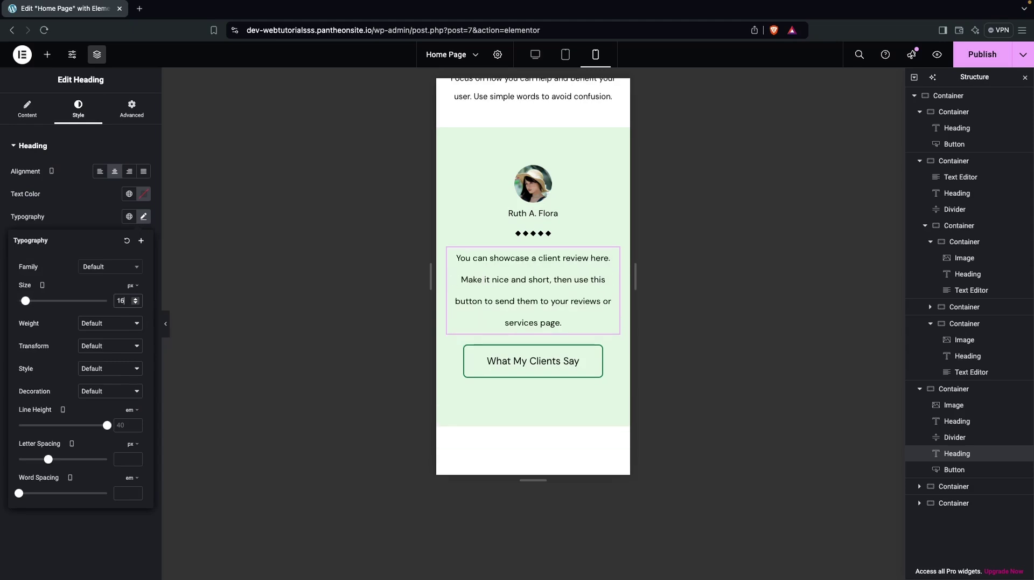
key(Down)
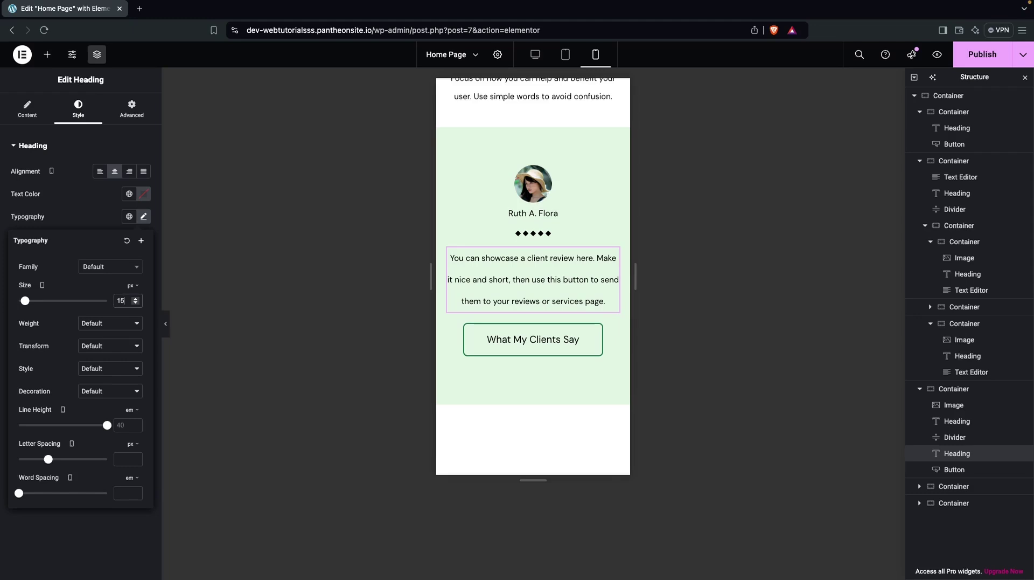
Give the "What My Clients Say" button a custom width of 70% on mobile
click(546, 341)
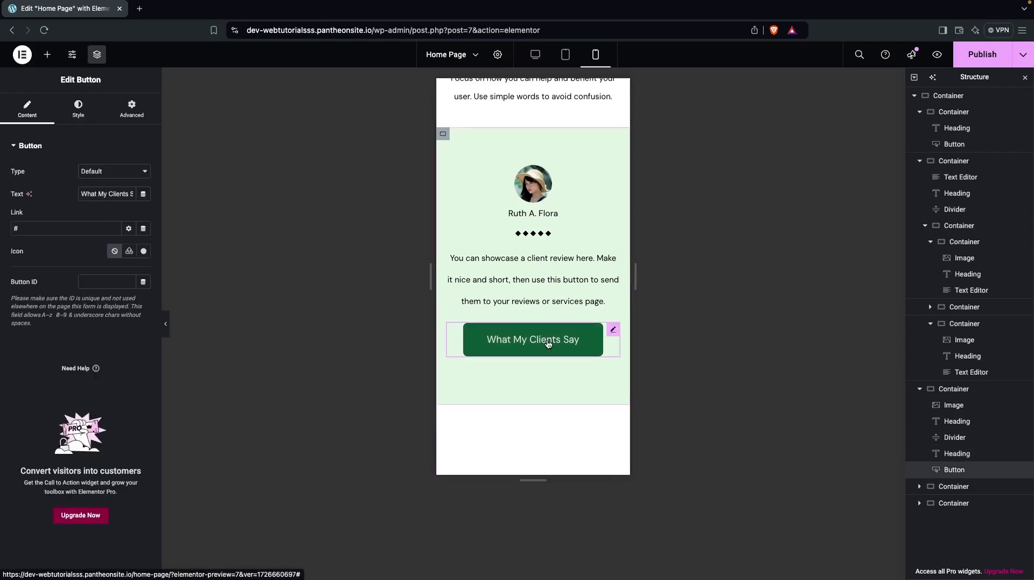
click(78, 117)
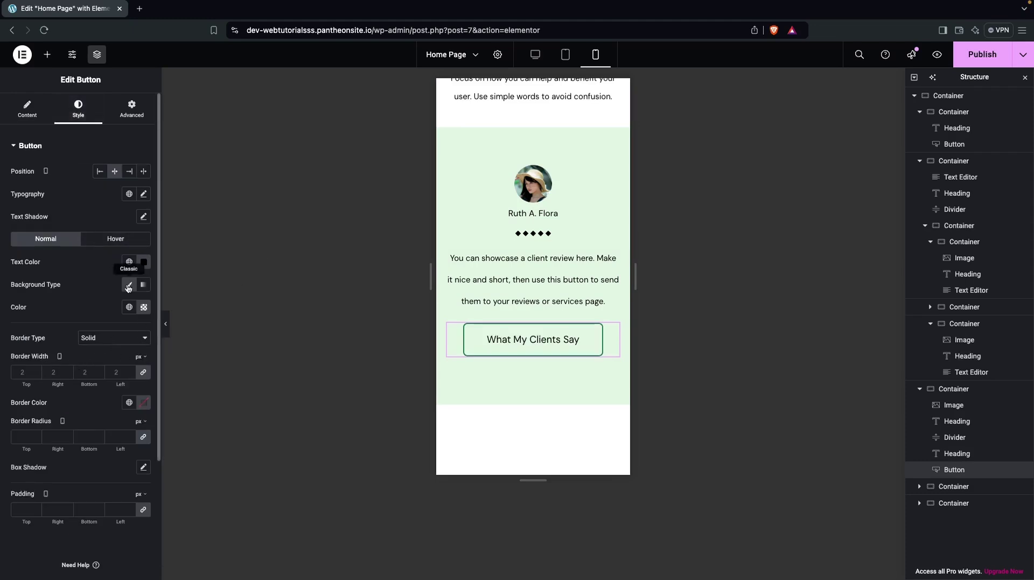
click(125, 108)
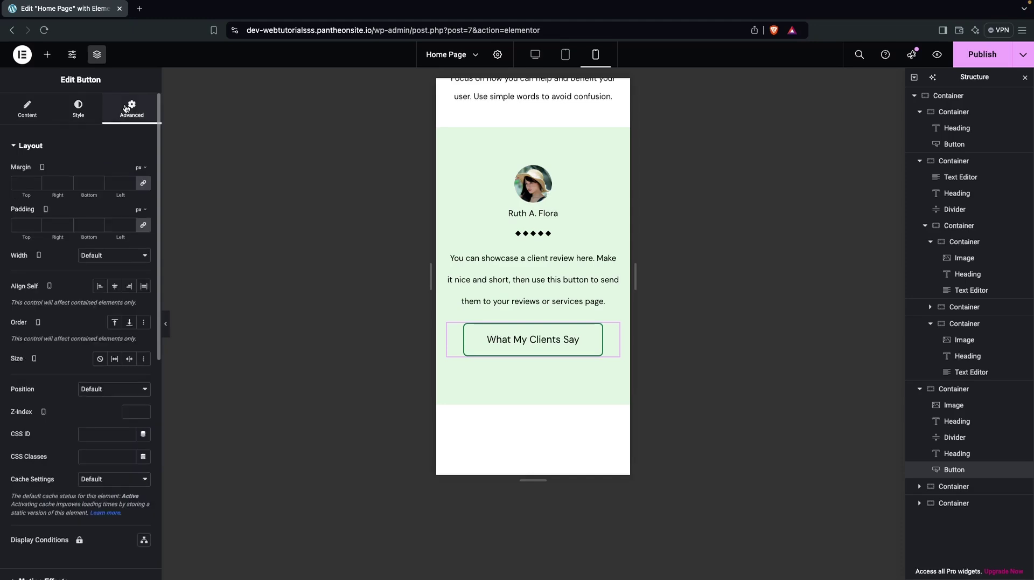
click(115, 259)
click(114, 294)
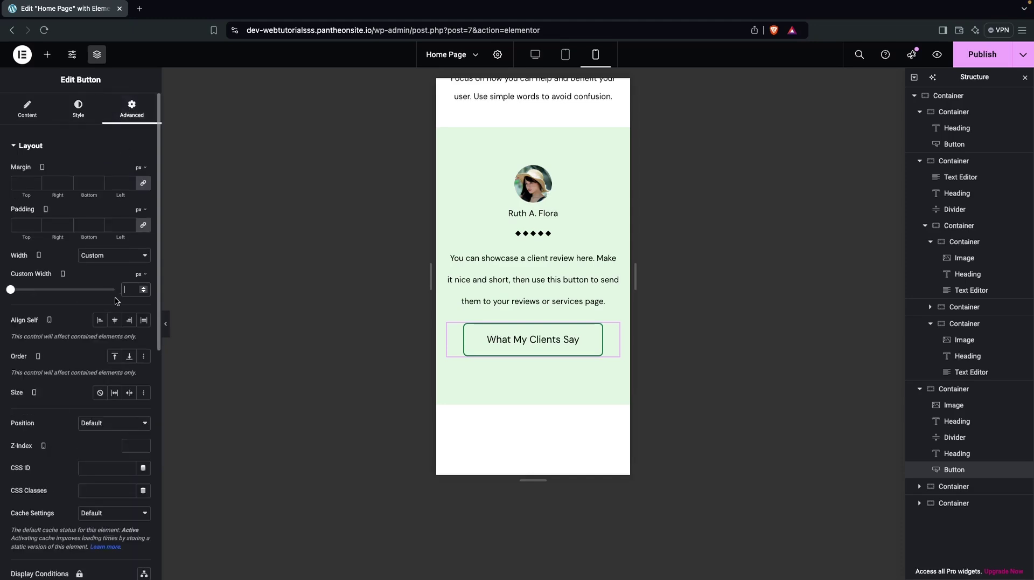
click(140, 273)
click(142, 295)
click(131, 291)
text(70)
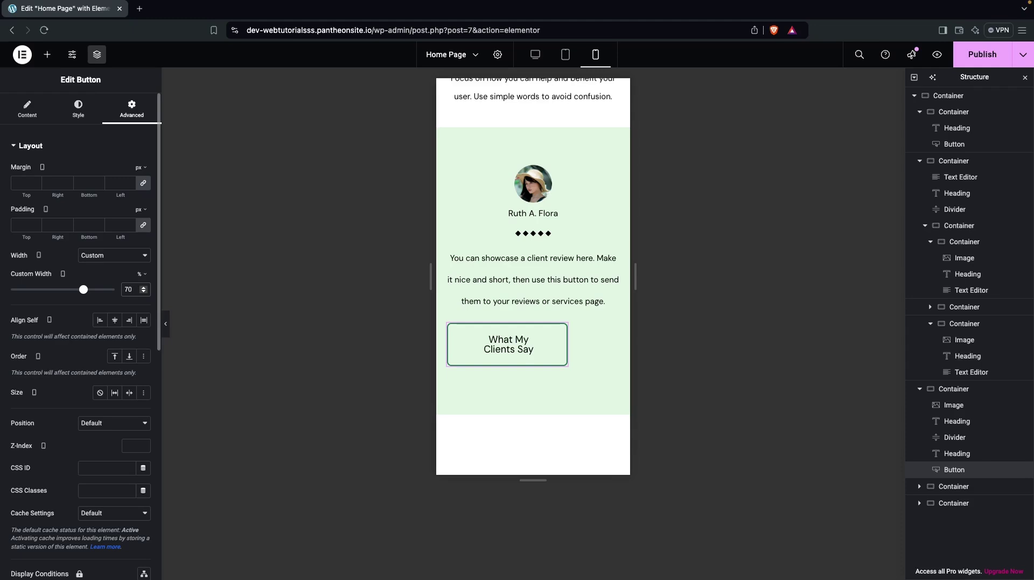
key(BackSpace)
text(8)
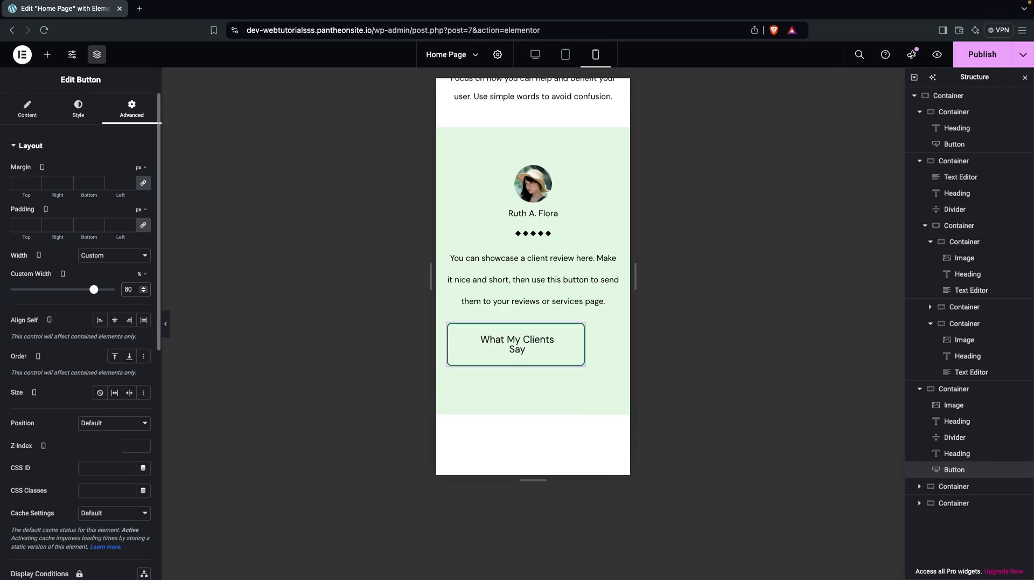
key(BackSpace)
text(7)
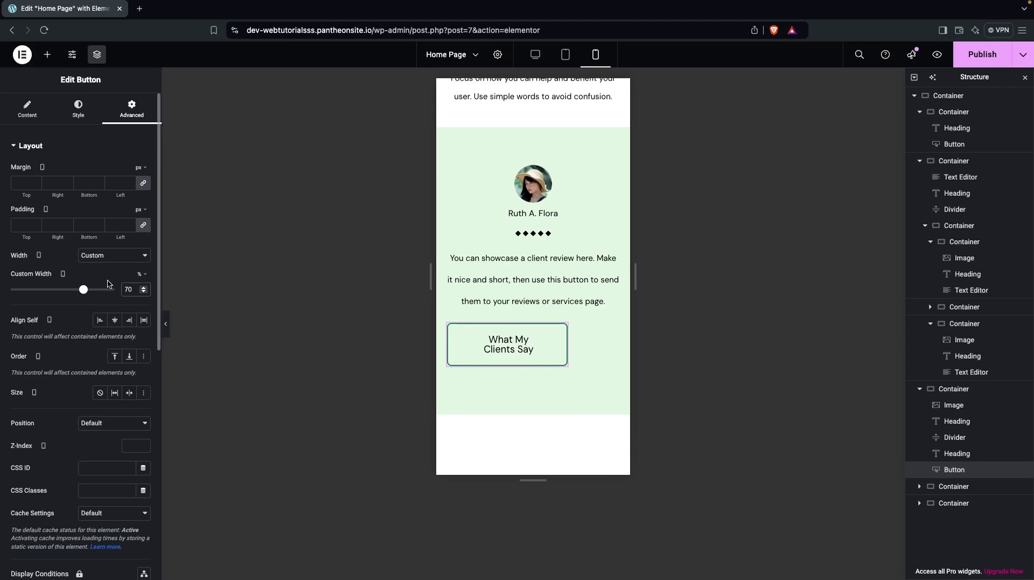
Set the "What My Clients Say" button's mobile text size to 14 px
click(86, 115)
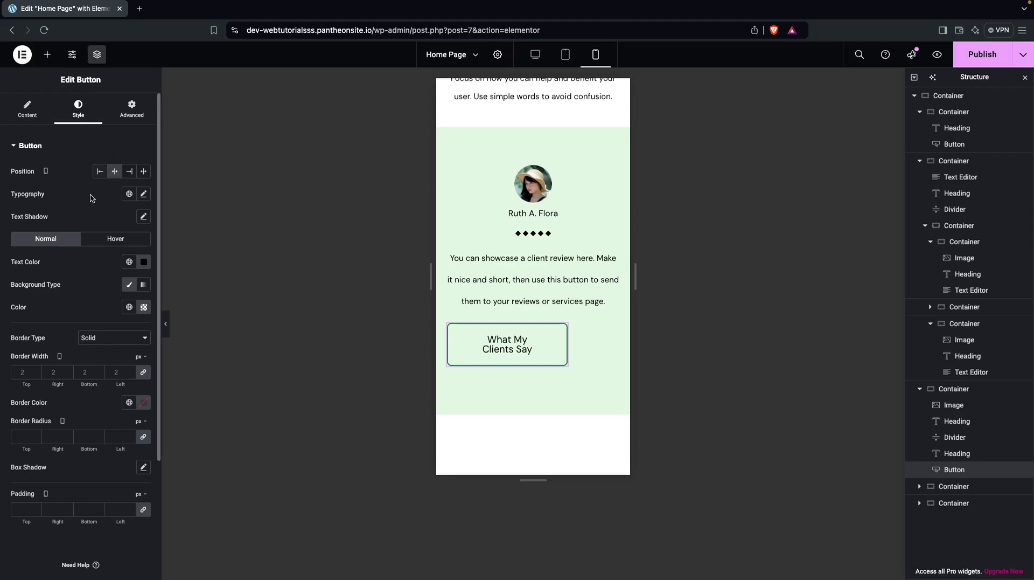
click(144, 195)
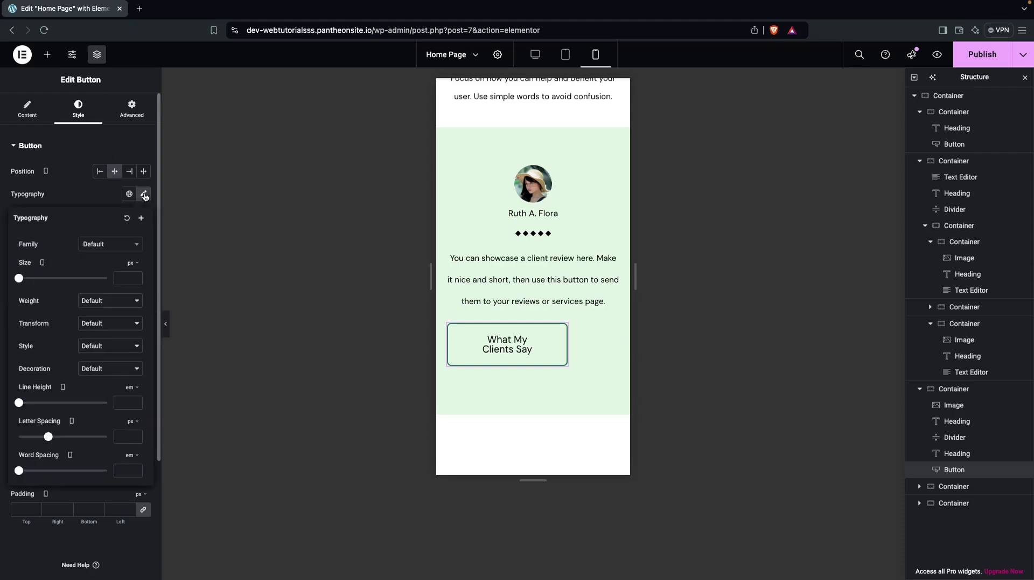
click(128, 278)
text(16)
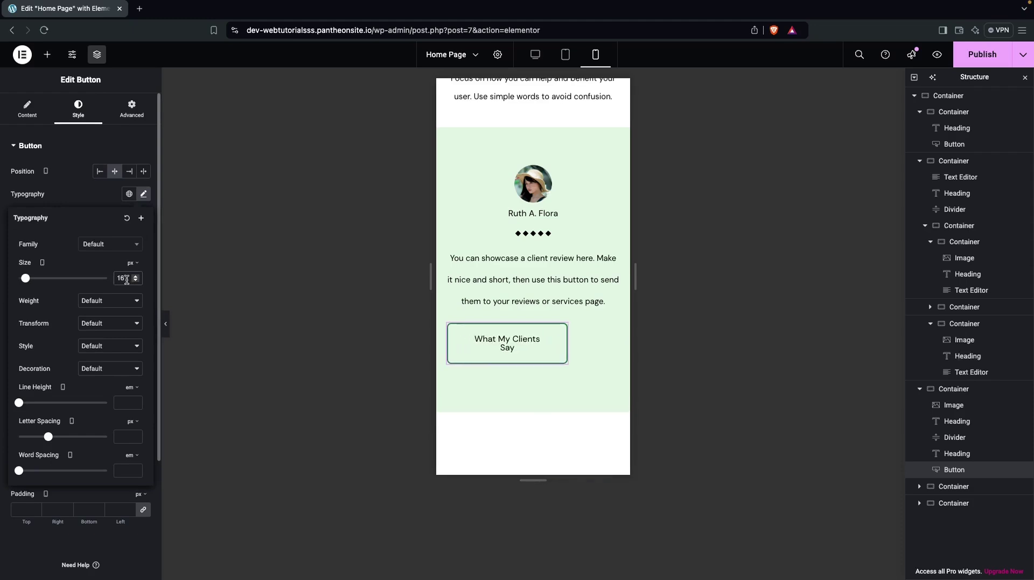
key(BackSpace)
text(4)
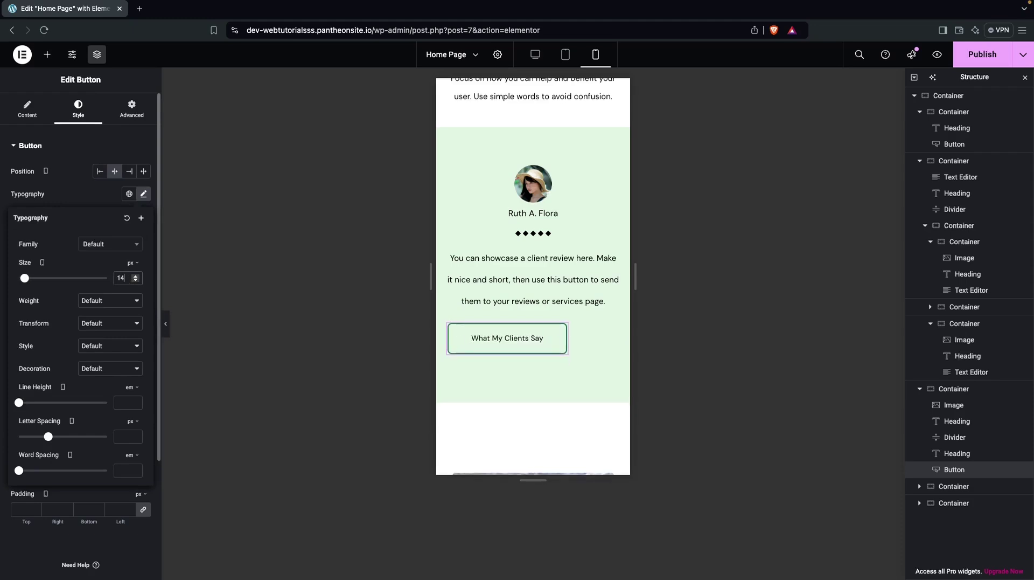
Align the items of the green testimonial container to the center on mobile
scroll(569, 313, up, 1)
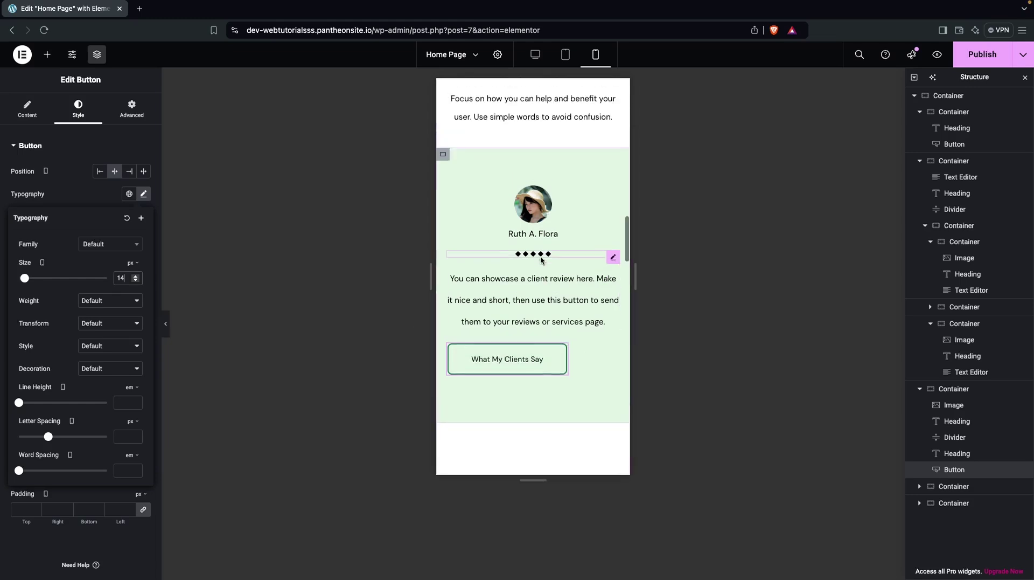
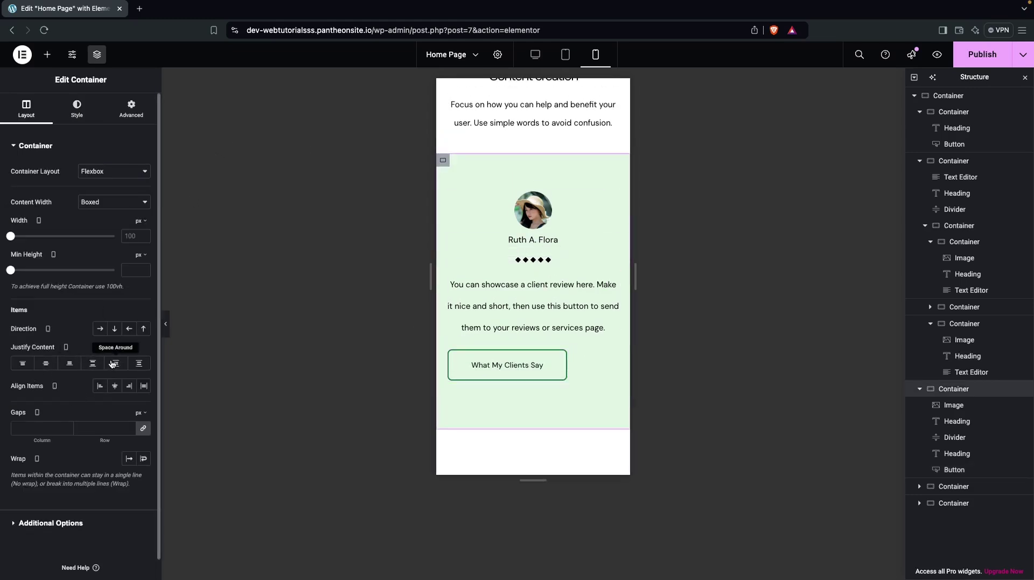
click(115, 386)
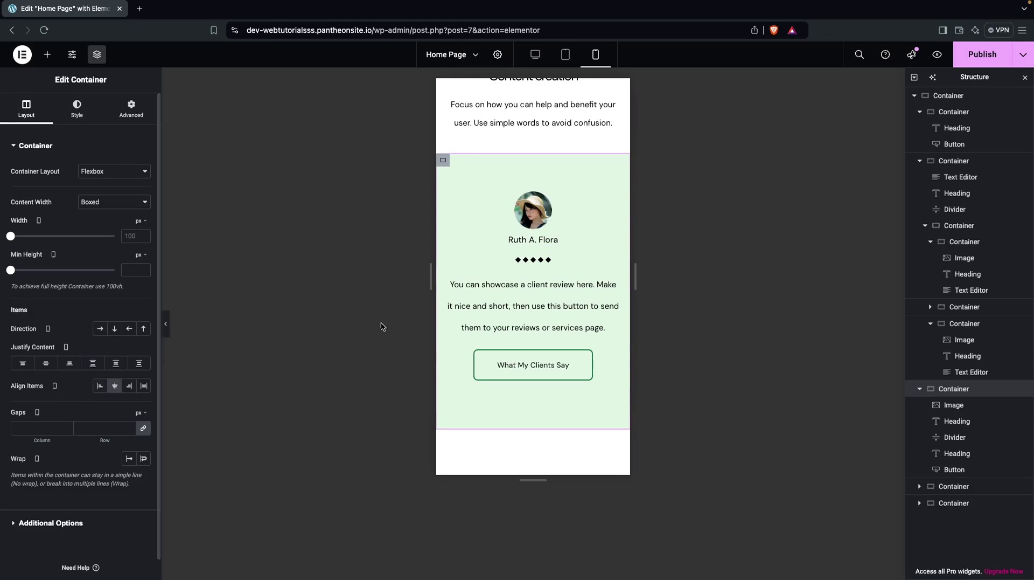
Unlink the testimonial container's mobile padding and set it to 30 px top and bottom, 20 px right and left
scroll(490, 305, down, 1)
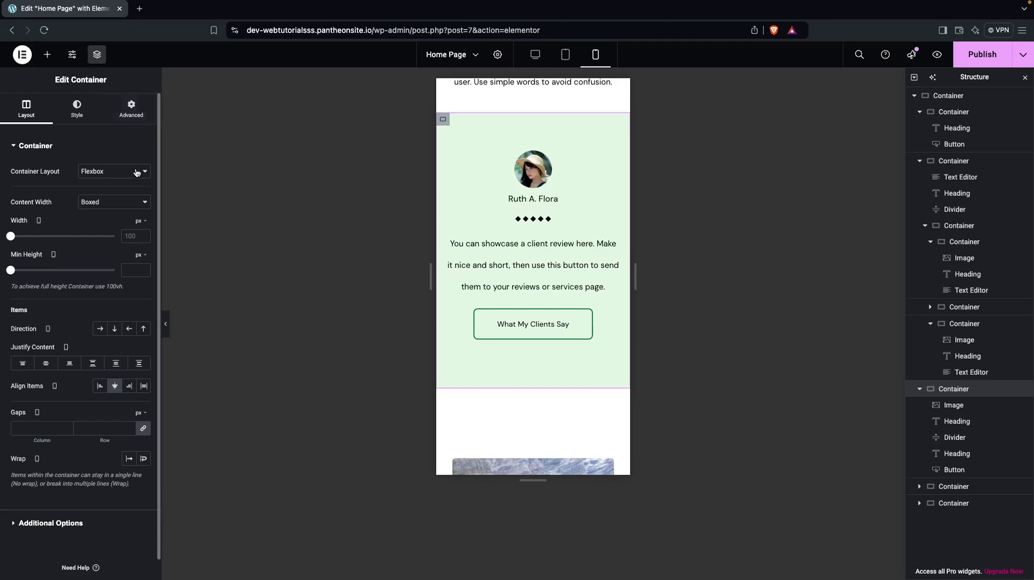
click(128, 118)
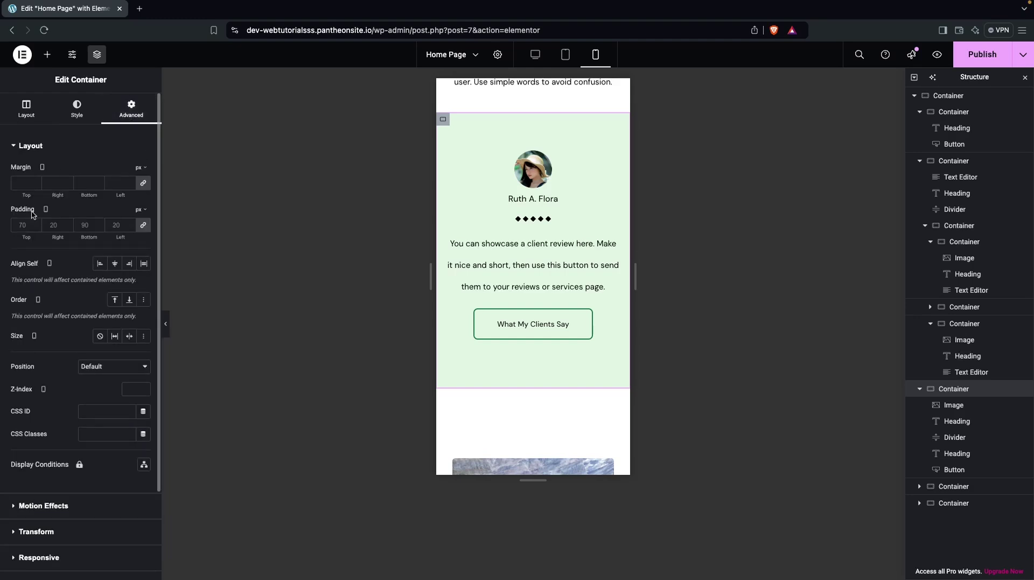
click(143, 226)
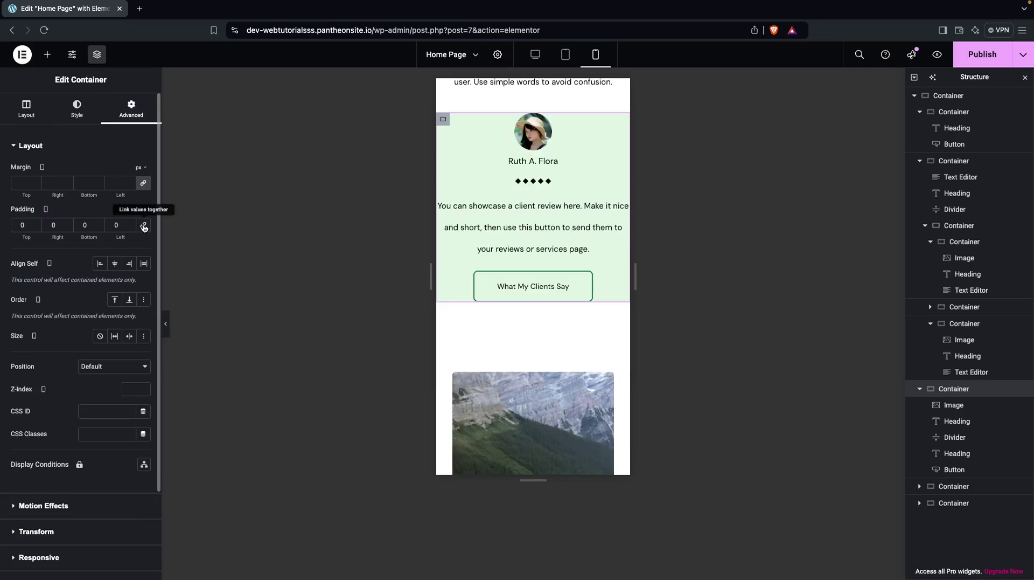
click(53, 225)
text(2)
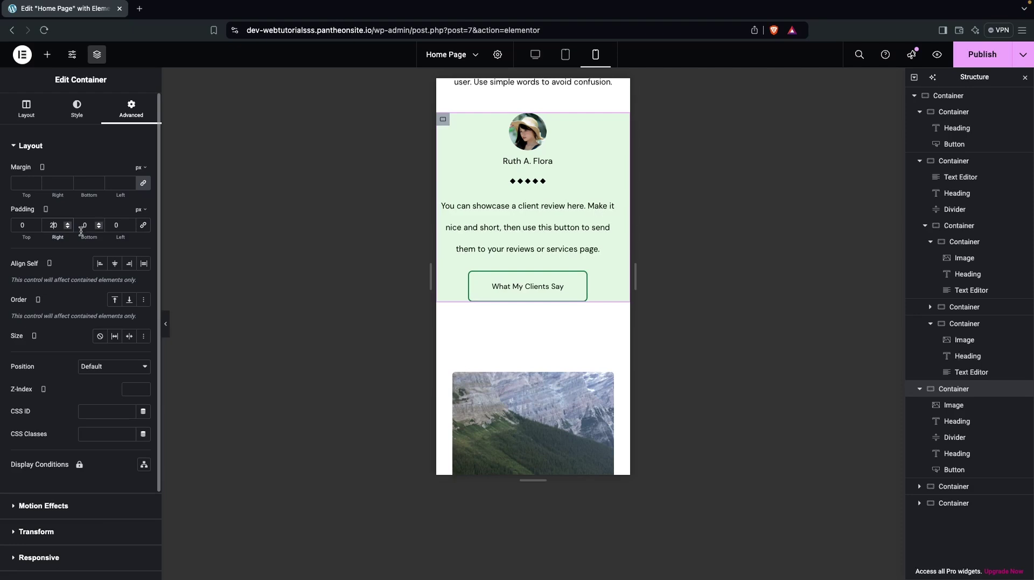
click(116, 225)
text(2)
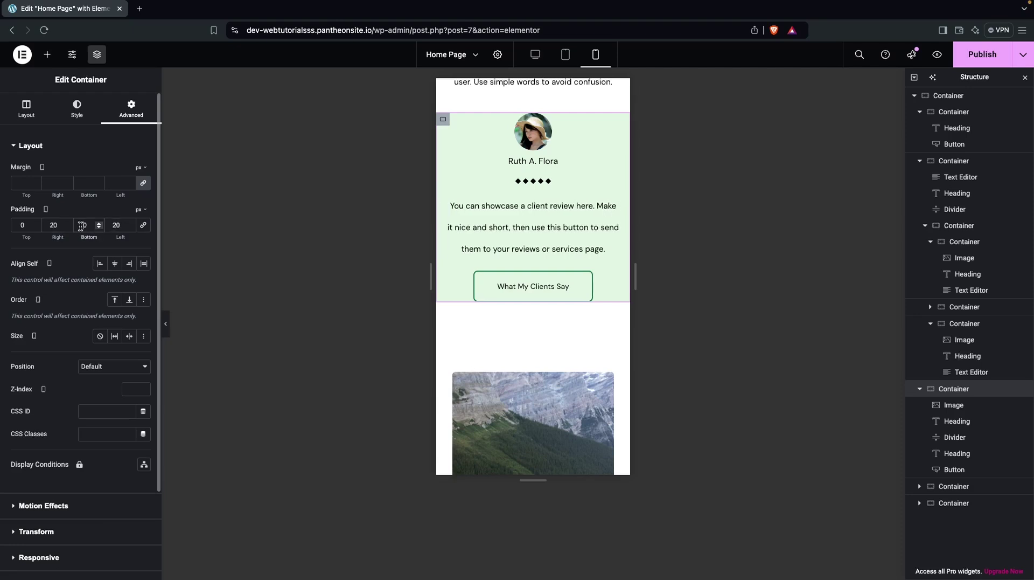
text(3)
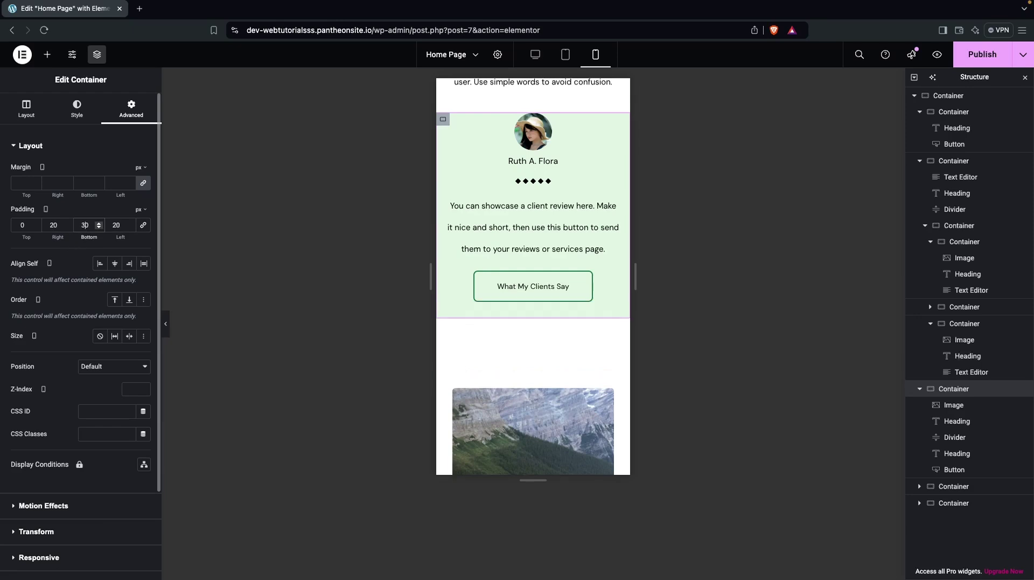
click(19, 224)
text(3)
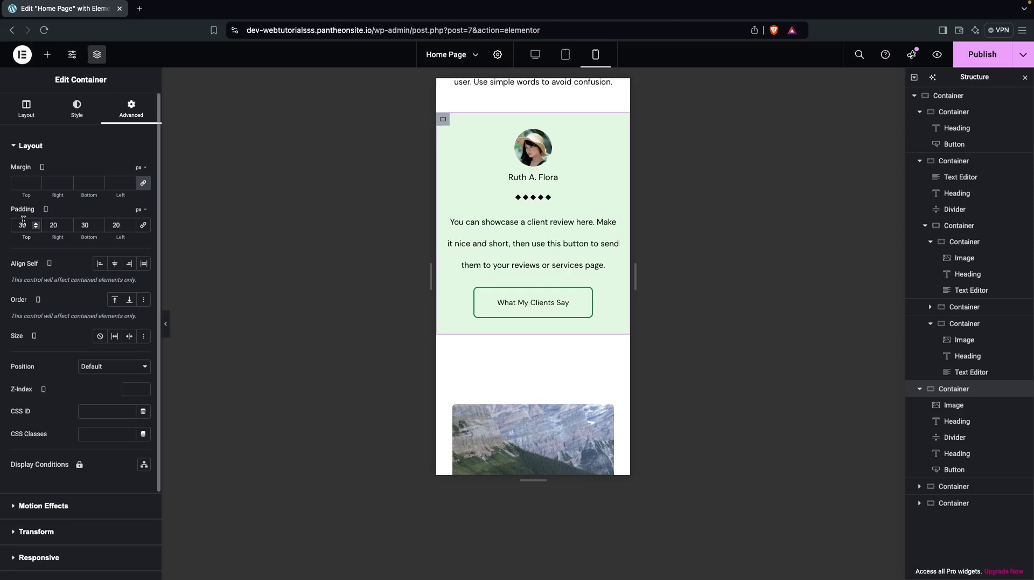
Set the green testimonial container's top and bottom mobile padding to 35 px each
key(BackSpace)
text(5)
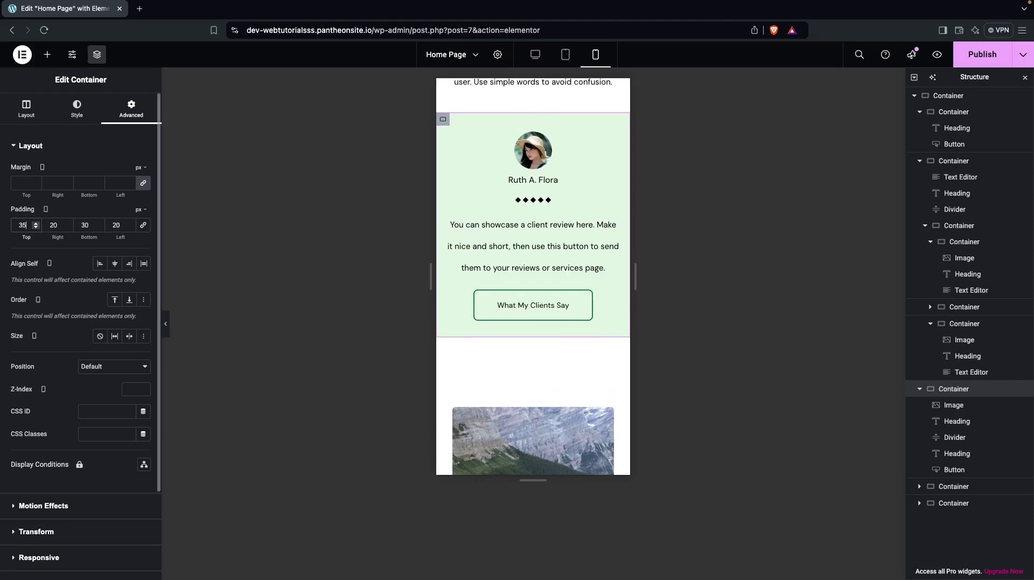
click(95, 223)
key(BackSpace)
text(5)
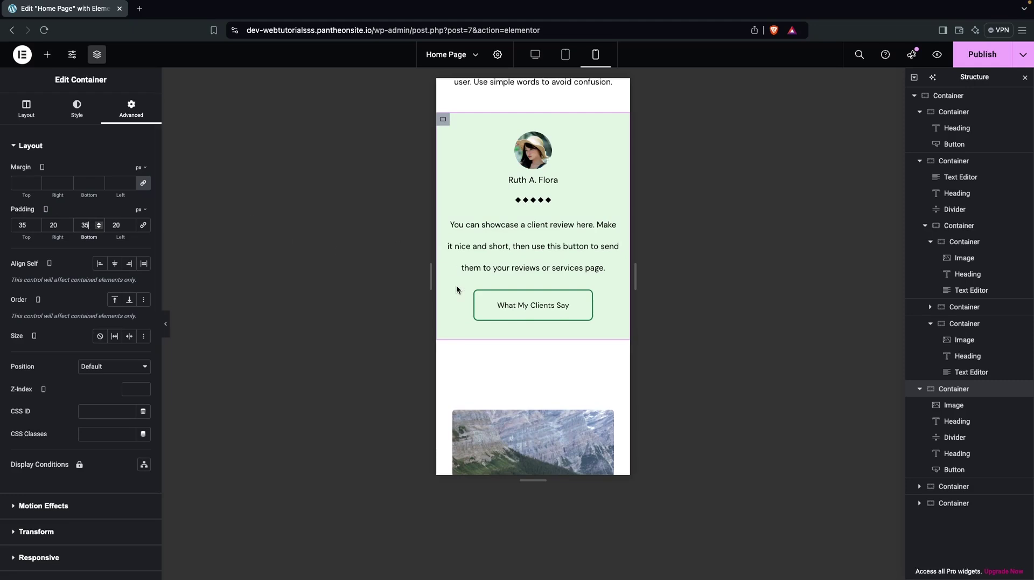
Review the mobile layout of the section below the testimonial, from the lake photo and name captions to the welcome text
scroll(458, 291, down, 4)
scroll(461, 301, down, 2)
scroll(460, 307, up, 2)
scroll(463, 312, down, 3)
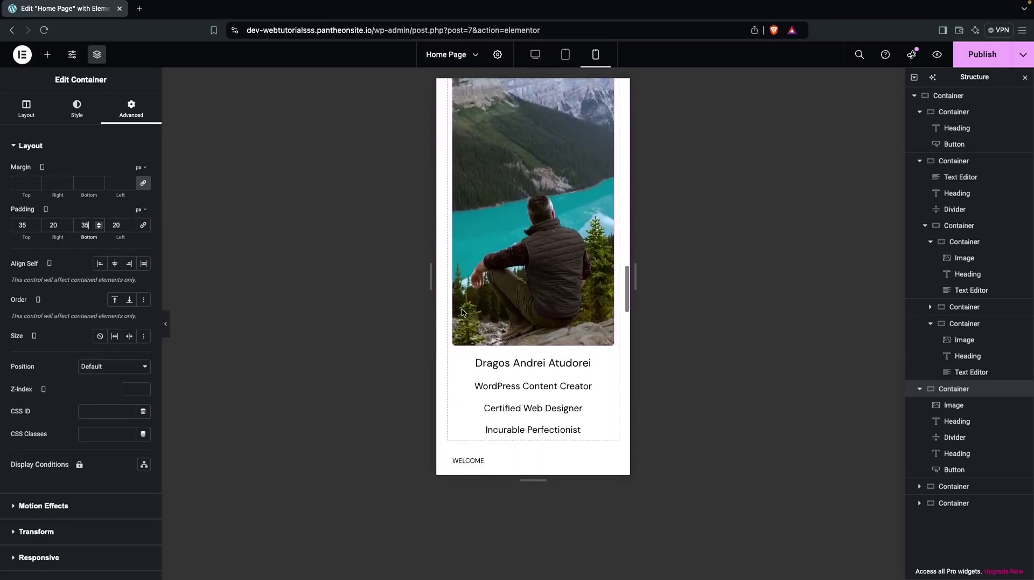
scroll(462, 312, down, 3)
scroll(462, 312, up, 4)
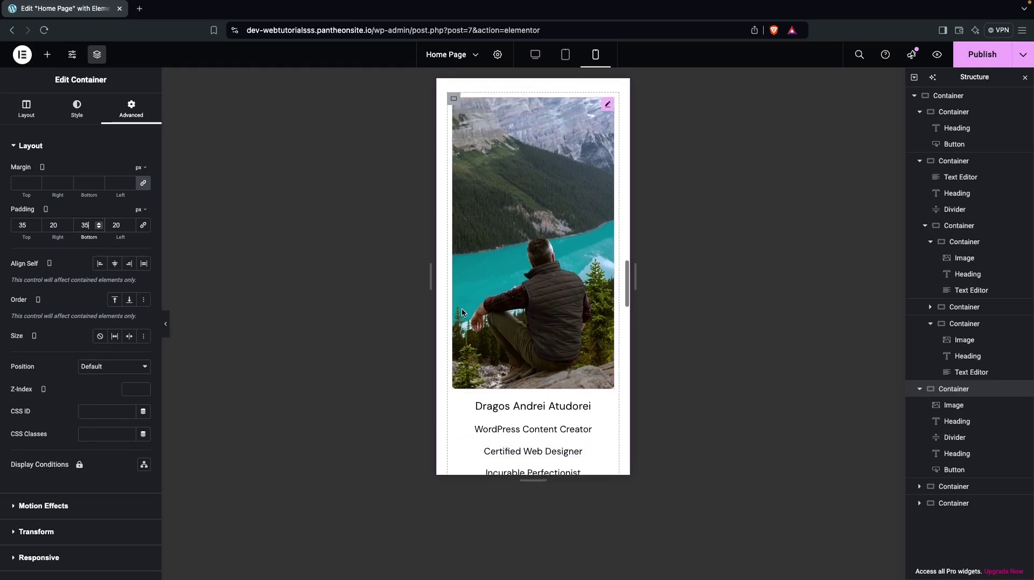
scroll(462, 312, down, 3)
scroll(531, 222, up, 6)
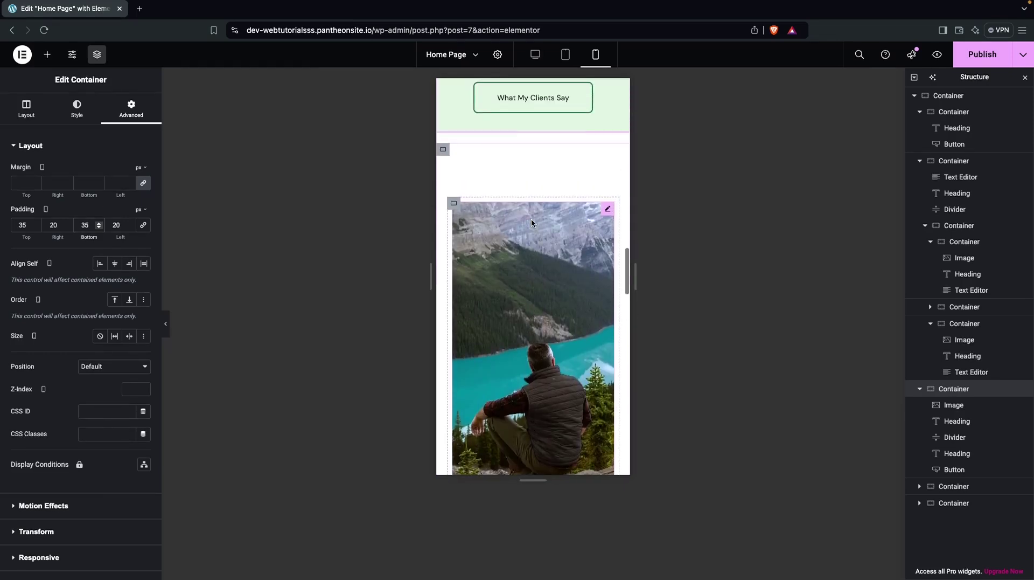
scroll(531, 222, up, 3)
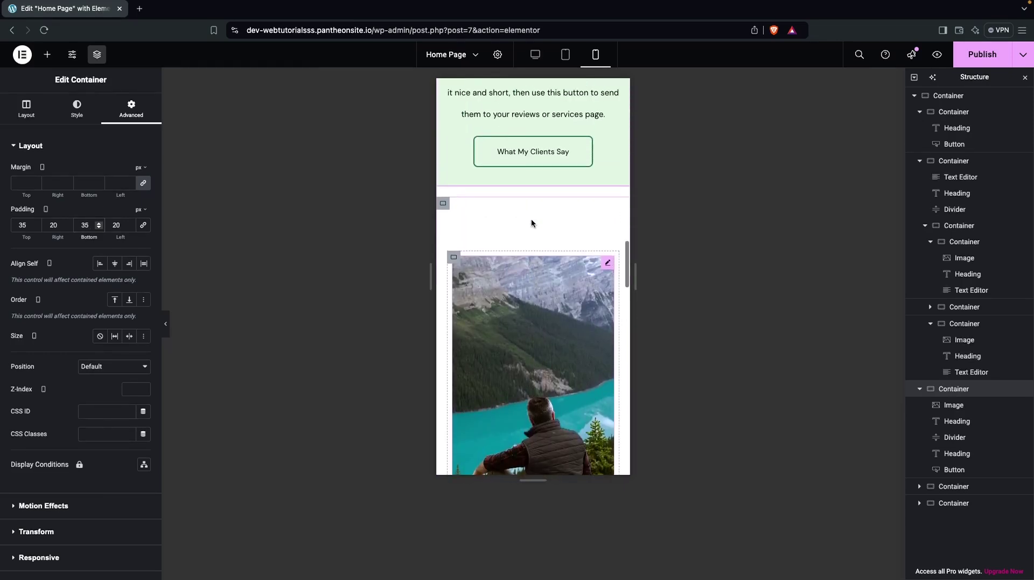
scroll(531, 223, down, 3)
scroll(531, 223, down, 2)
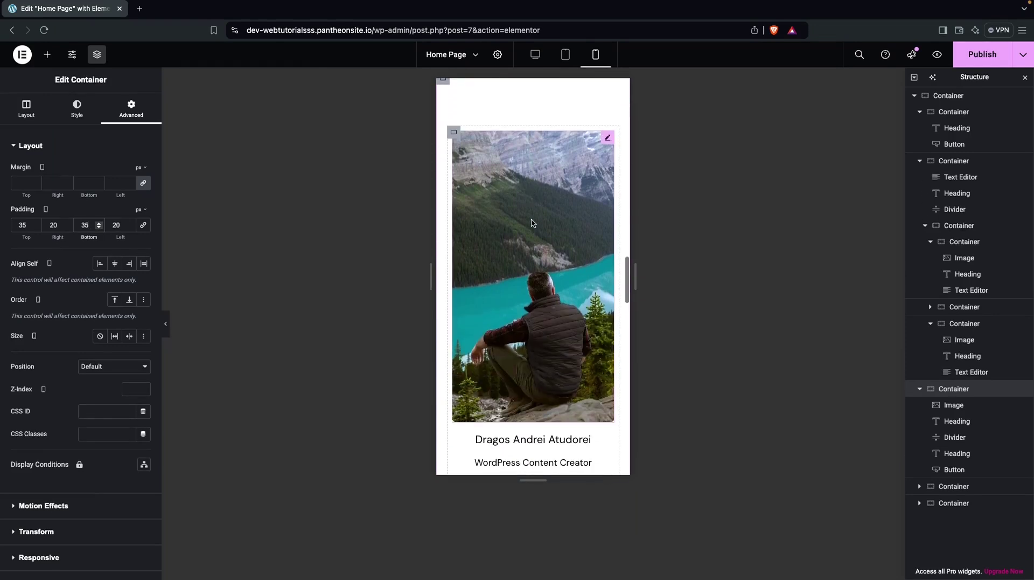
scroll(525, 328, down, 4)
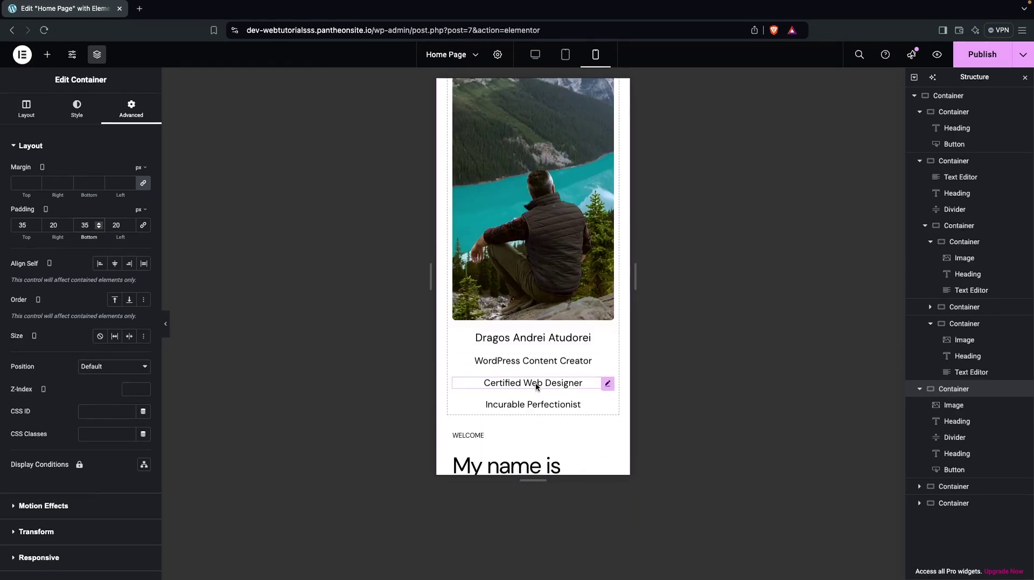
scroll(533, 395, down, 1)
scroll(533, 394, up, 4)
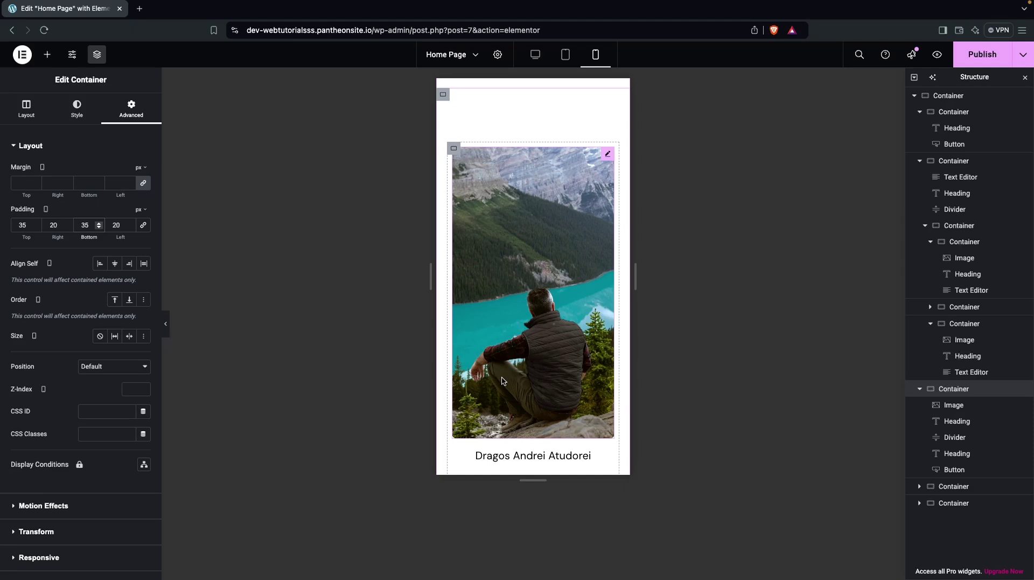
scroll(500, 323, down, 4)
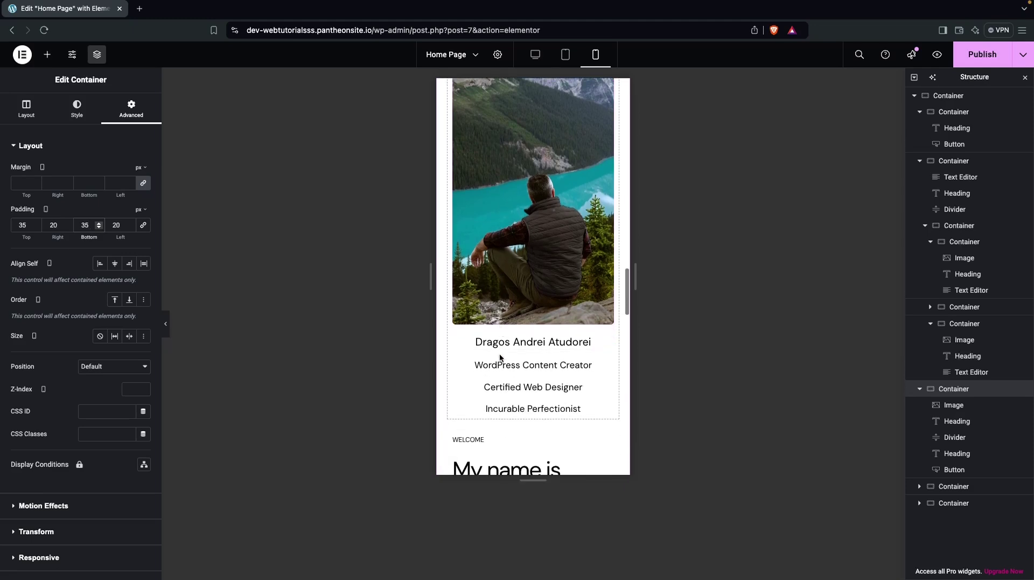
scroll(499, 353, down, 7)
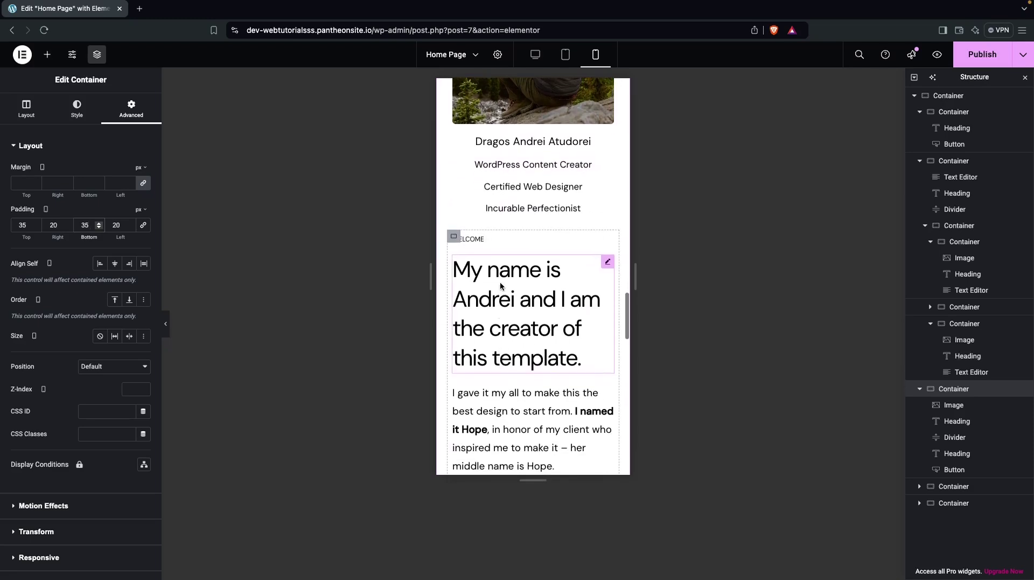
scroll(501, 286, up, 6)
scroll(500, 286, up, 6)
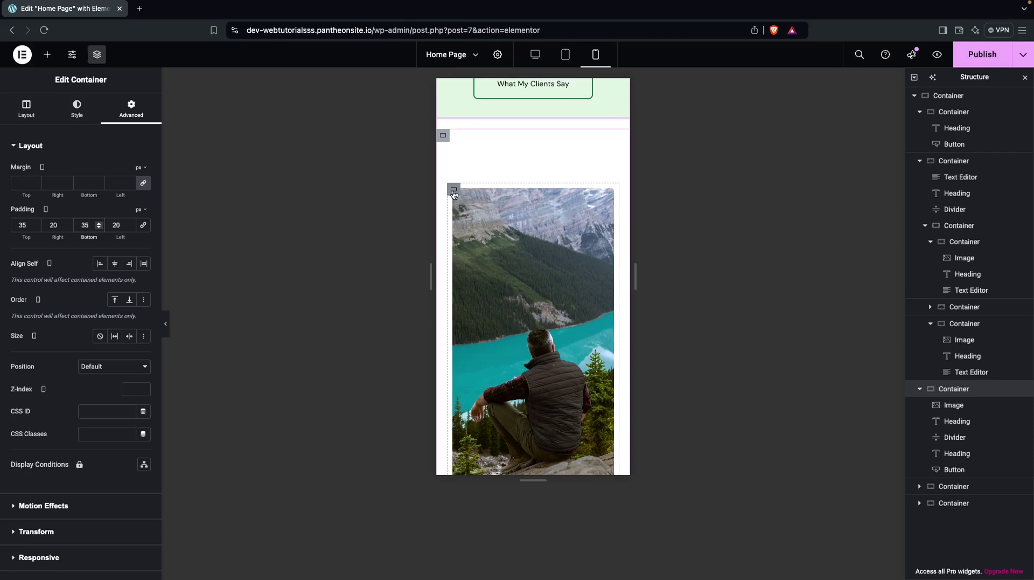
Hide the inner container holding the lake photo and its captions on mobile portrait
click(454, 193)
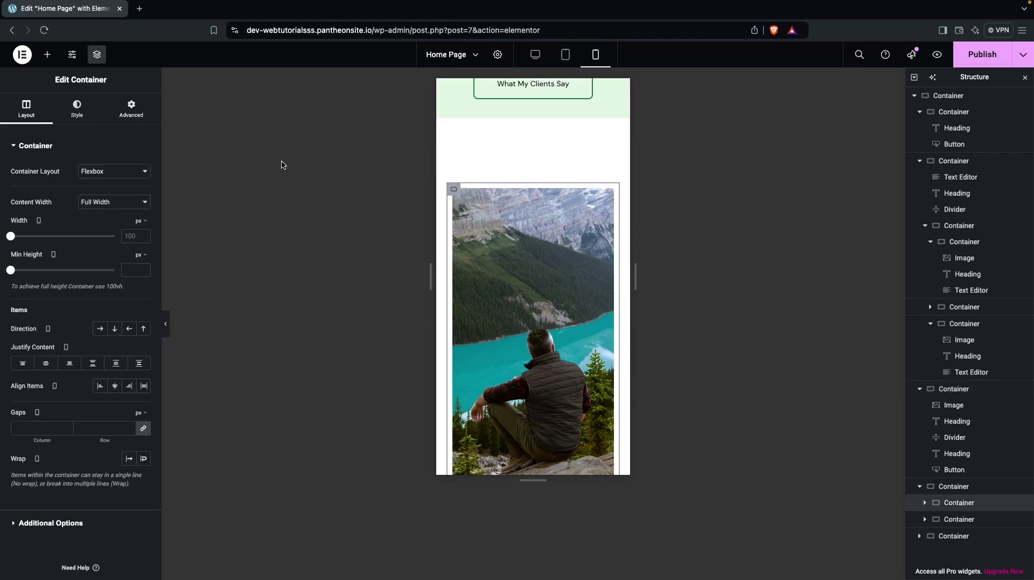
scroll(473, 206, down, 6)
scroll(473, 208, up, 3)
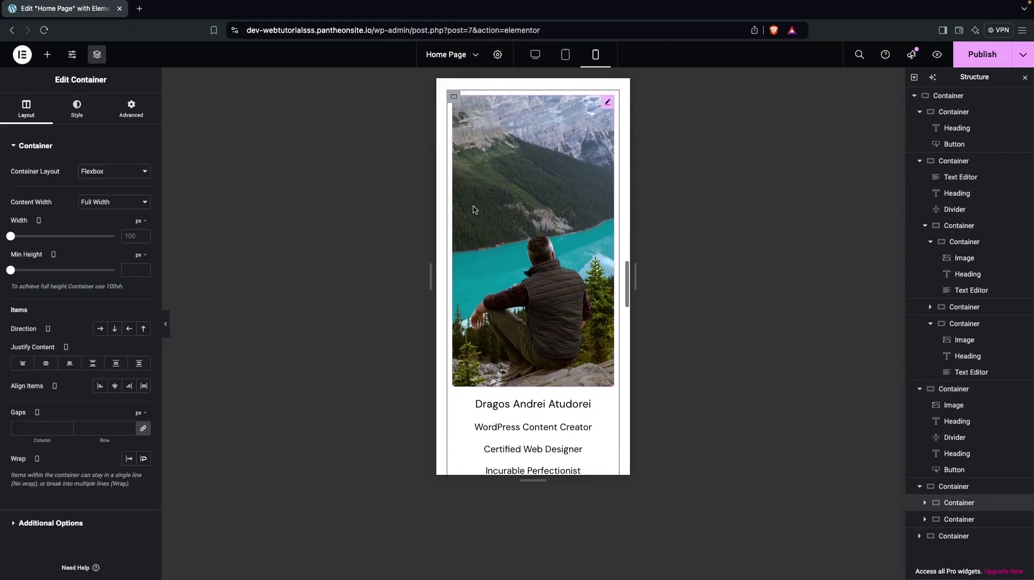
scroll(520, 215, down, 3)
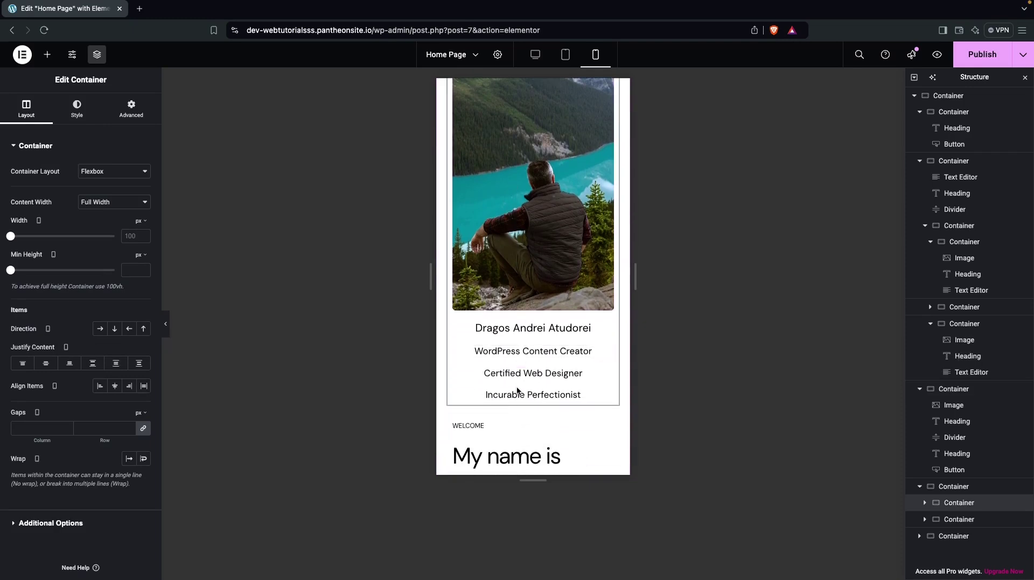
click(131, 111)
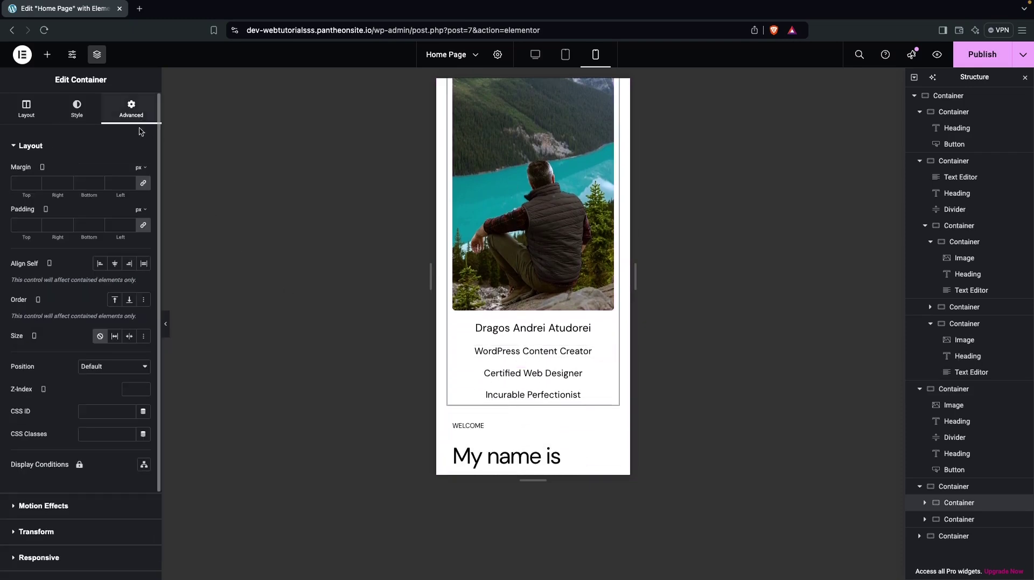
scroll(112, 316, down, 5)
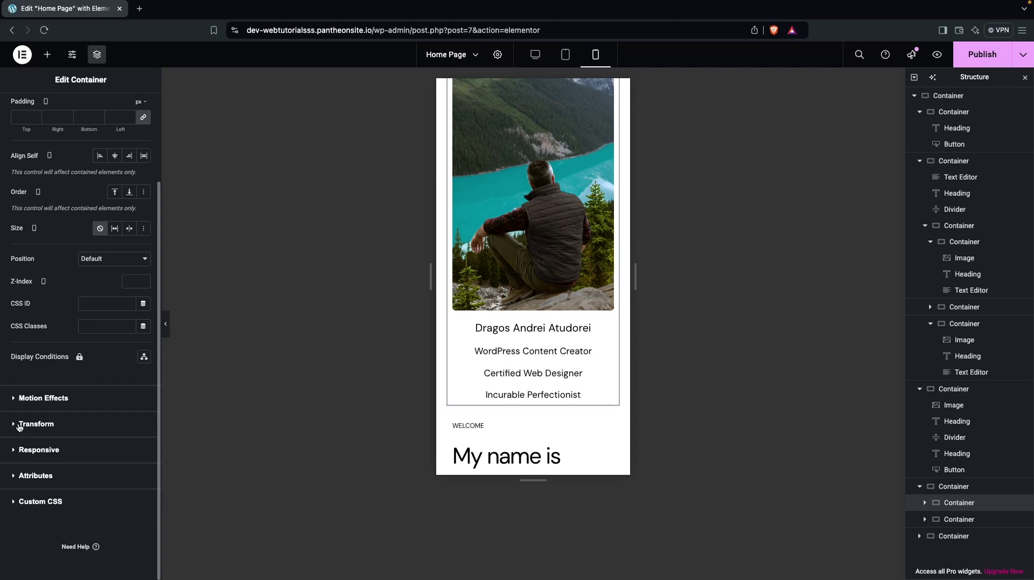
click(14, 454)
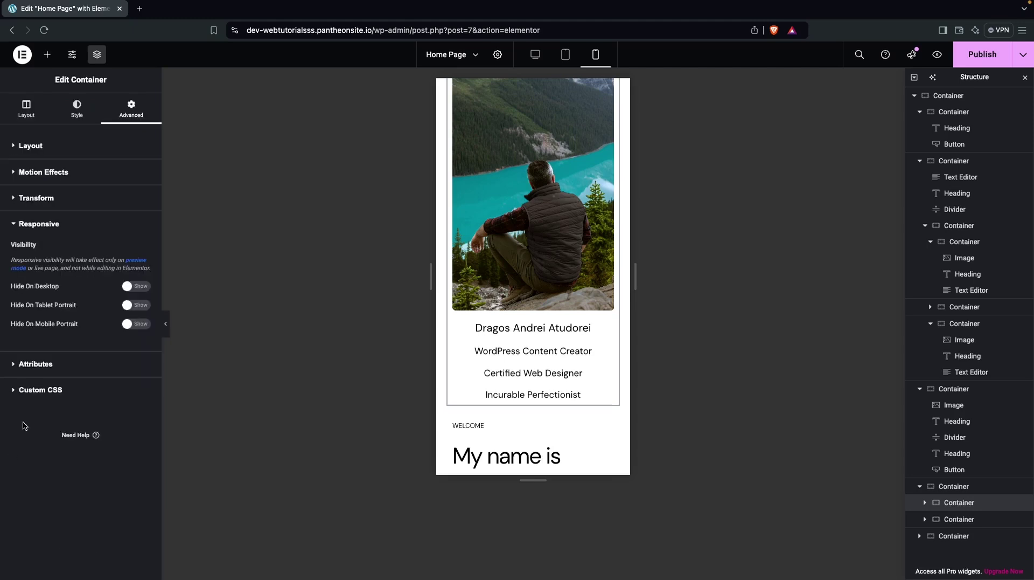
click(133, 325)
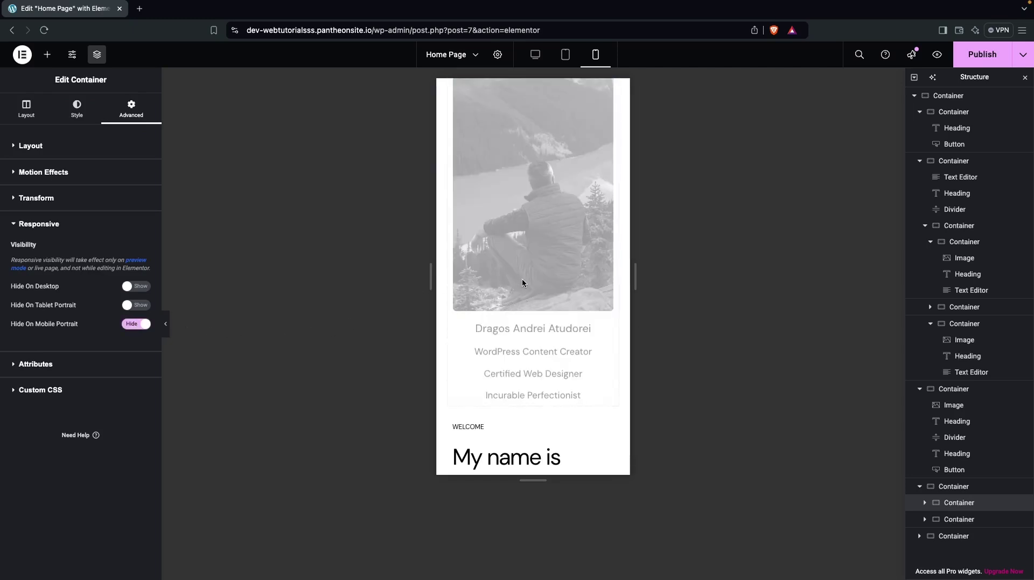
Unlink the welcome section's outer container mobile padding and set it to 50 px top, 20 px right and left, and 30 px bottom
scroll(522, 281, up, 4)
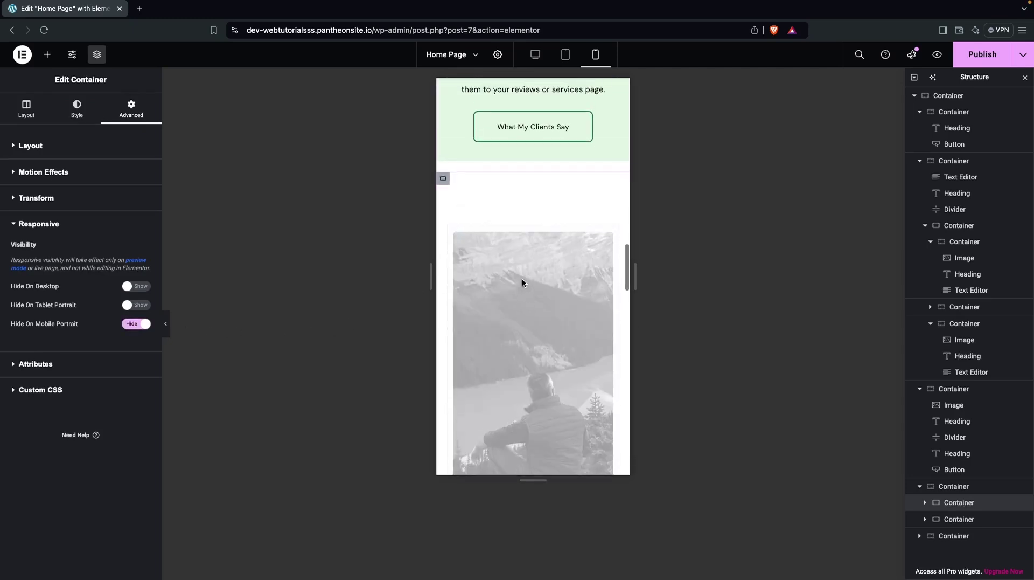
click(443, 180)
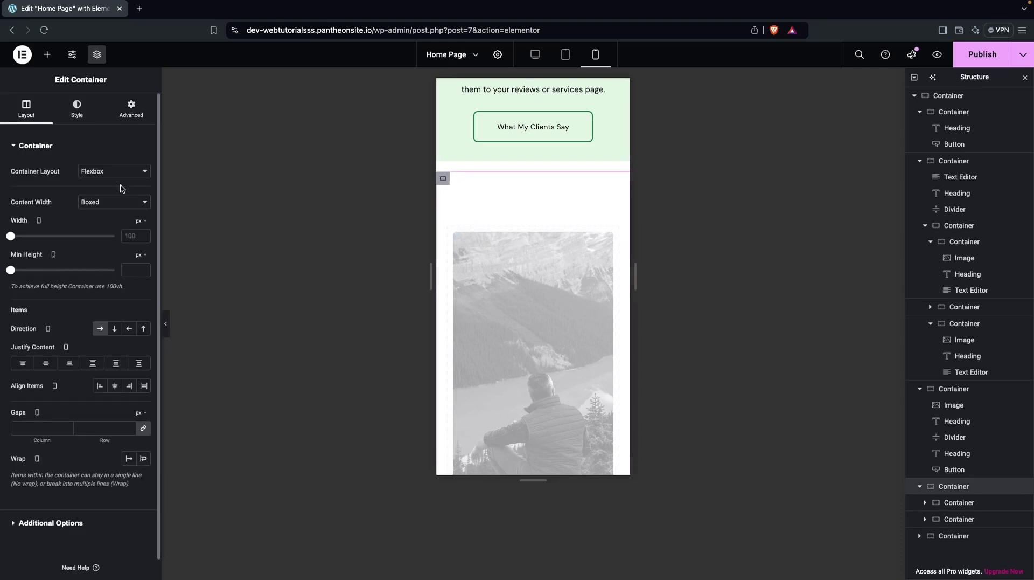
click(132, 110)
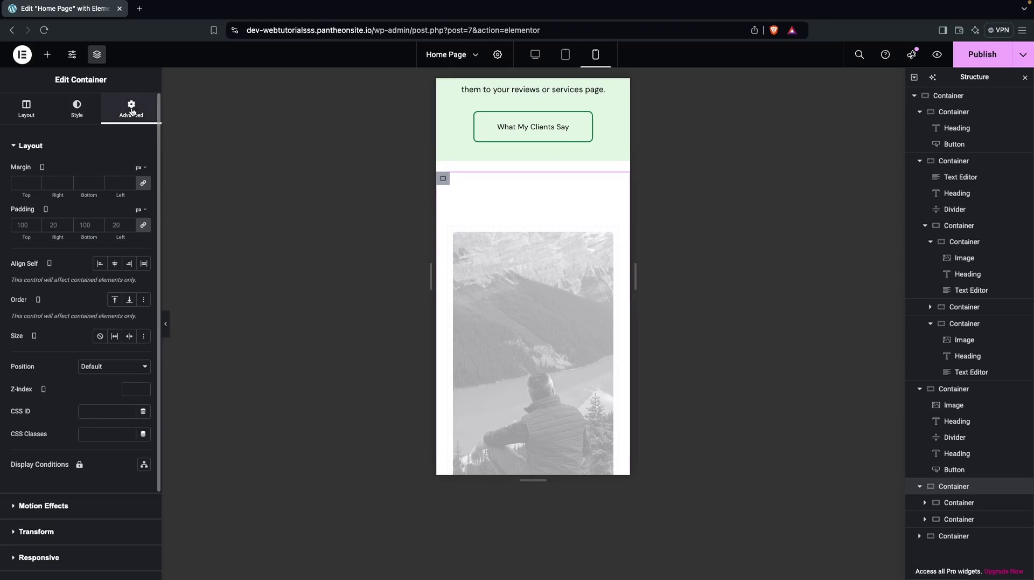
click(145, 227)
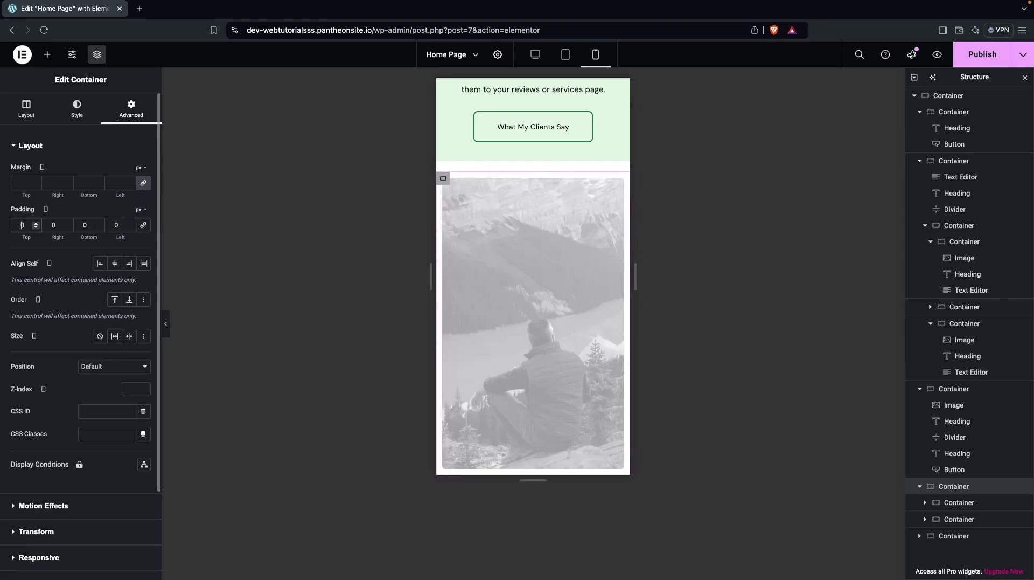
text(500)
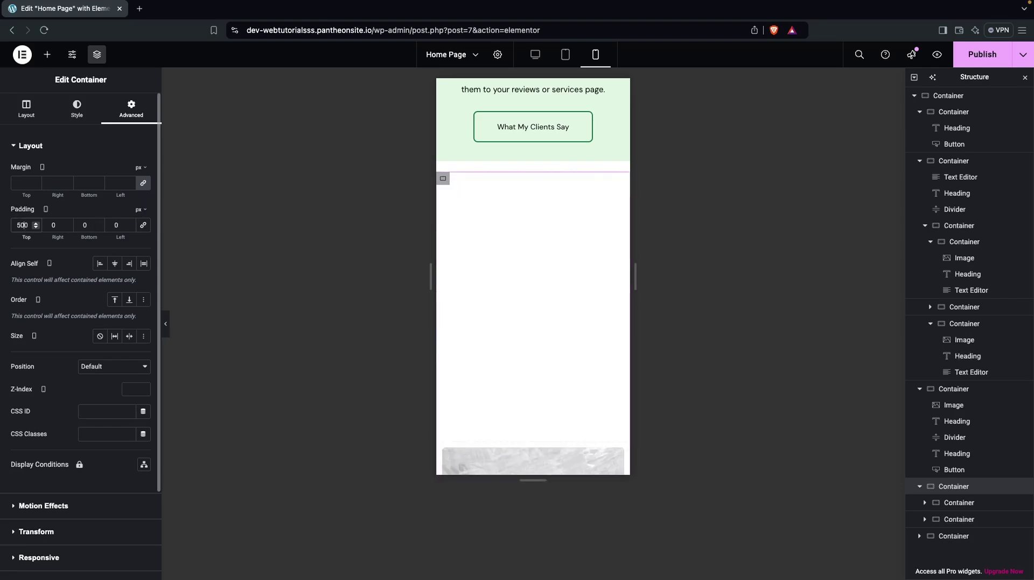
key(Delete)
click(53, 225)
text(20)
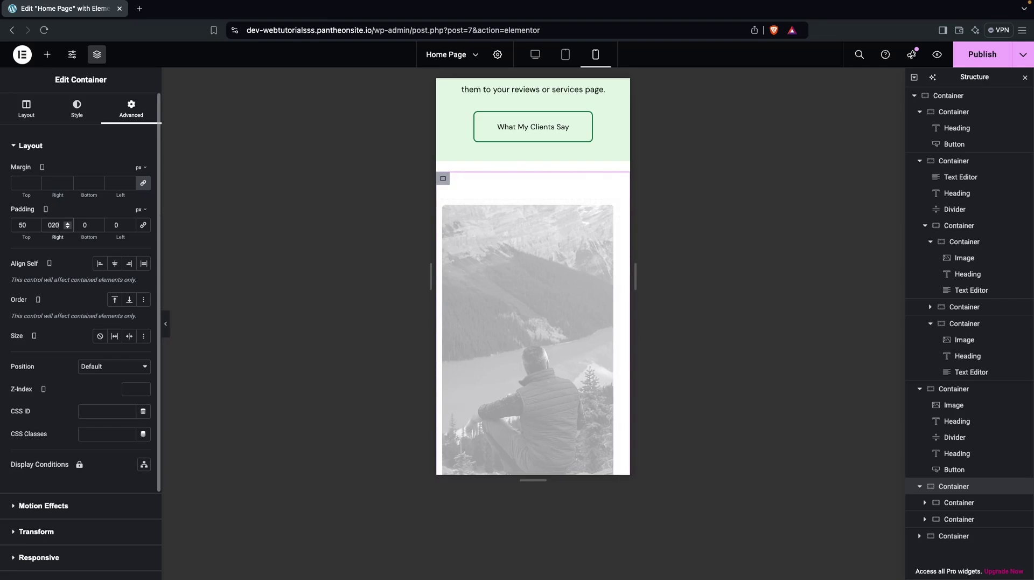
click(84, 225)
click(123, 222)
text(20)
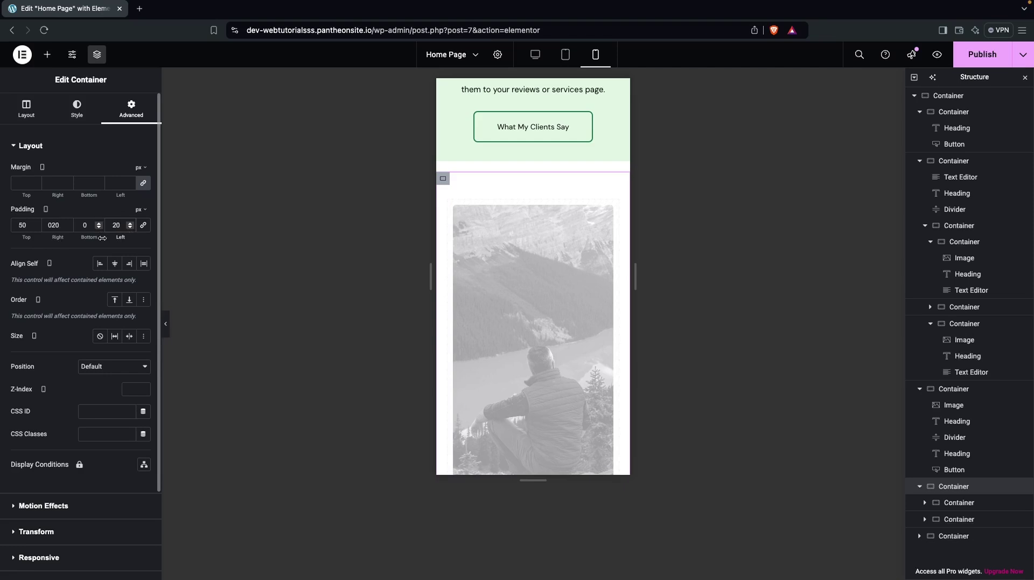
click(86, 227)
scroll(492, 270, down, 4)
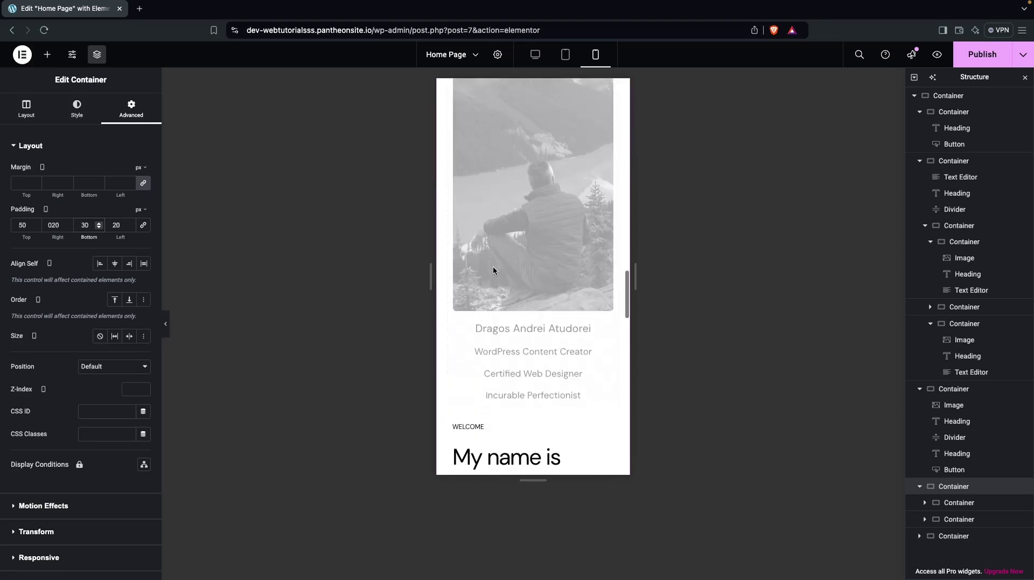
Reduce the welcome section's outer container top padding to 30 px on mobile
click(24, 225)
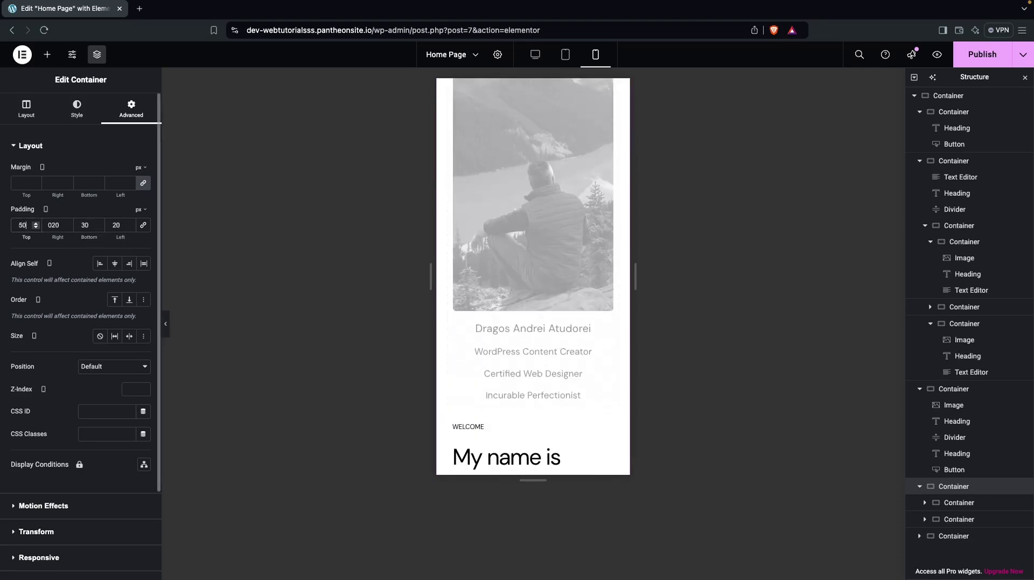
key(BackSpace)
key(BackSpace)
text(30)
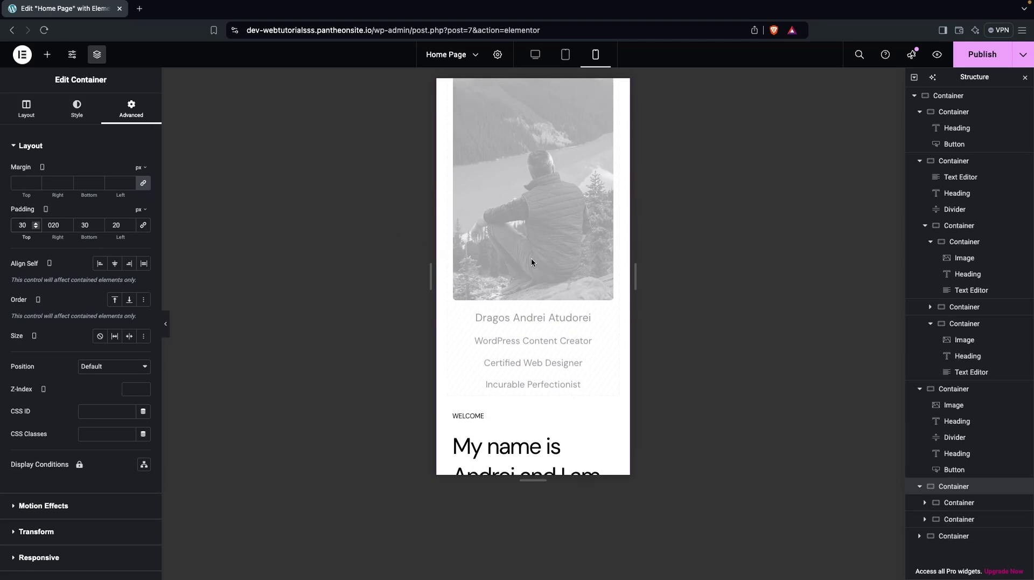
Change the HTML tag of the large introduction heading under "WELCOME" to H3
scroll(531, 257, down, 5)
scroll(531, 262, down, 3)
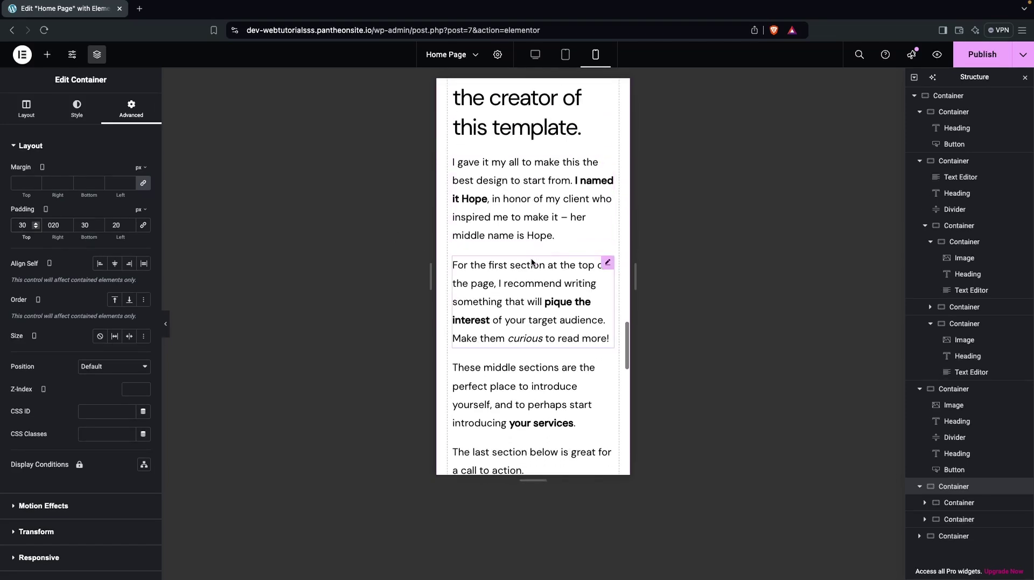
scroll(531, 262, up, 3)
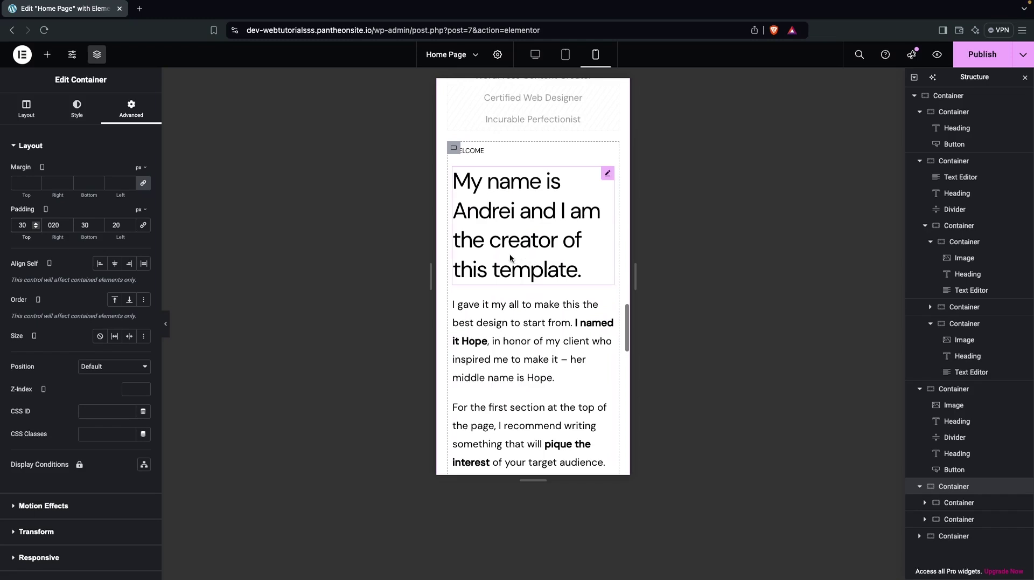
click(502, 241)
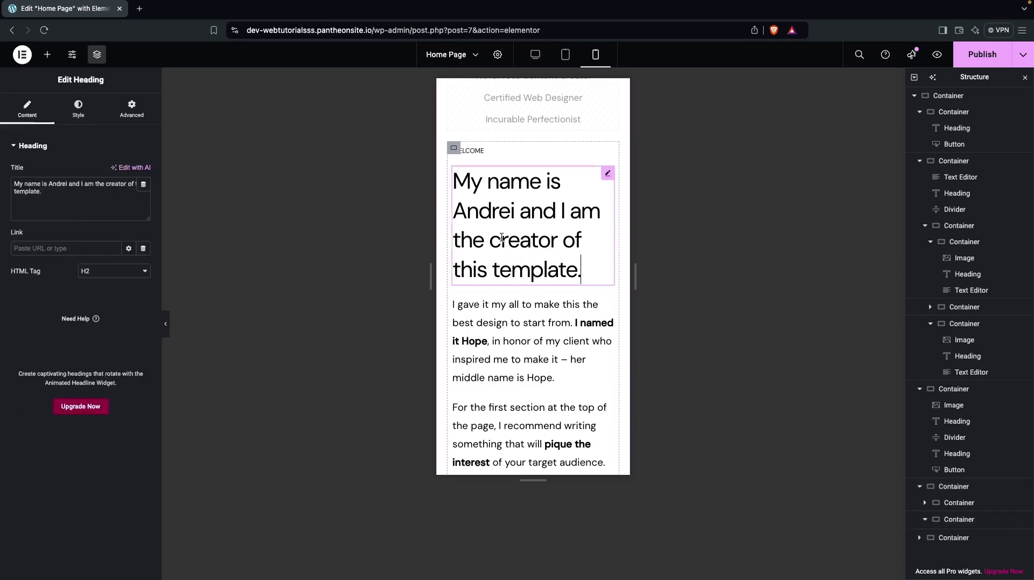
click(131, 276)
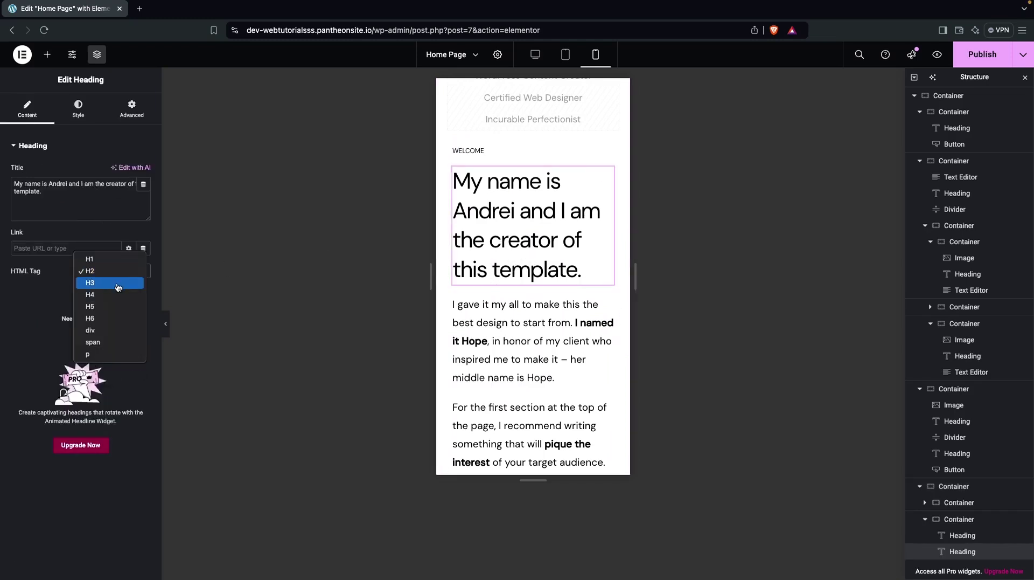
click(119, 283)
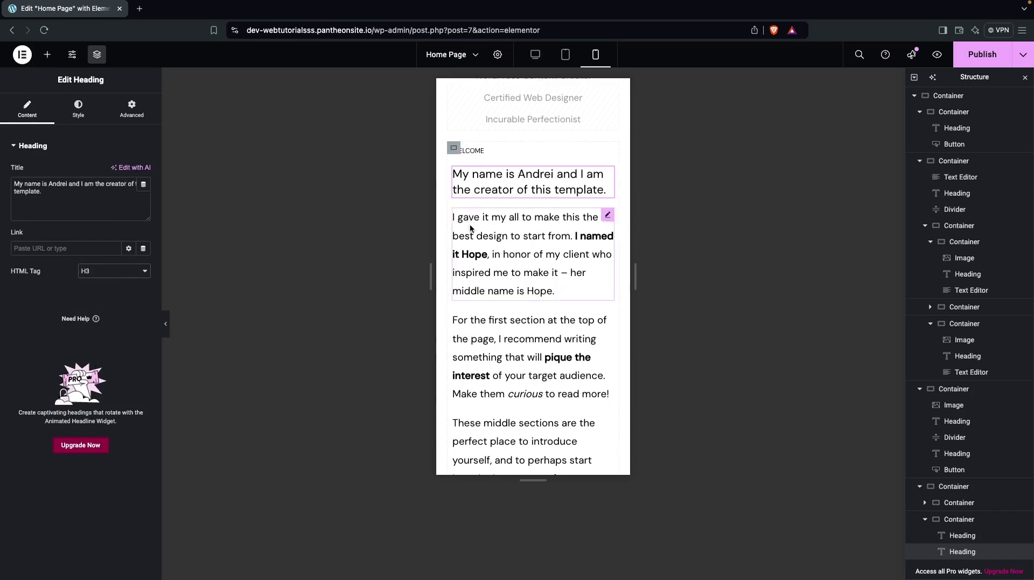
Examine the typography settings of the description text under the "Content creation" service heading
click(544, 286)
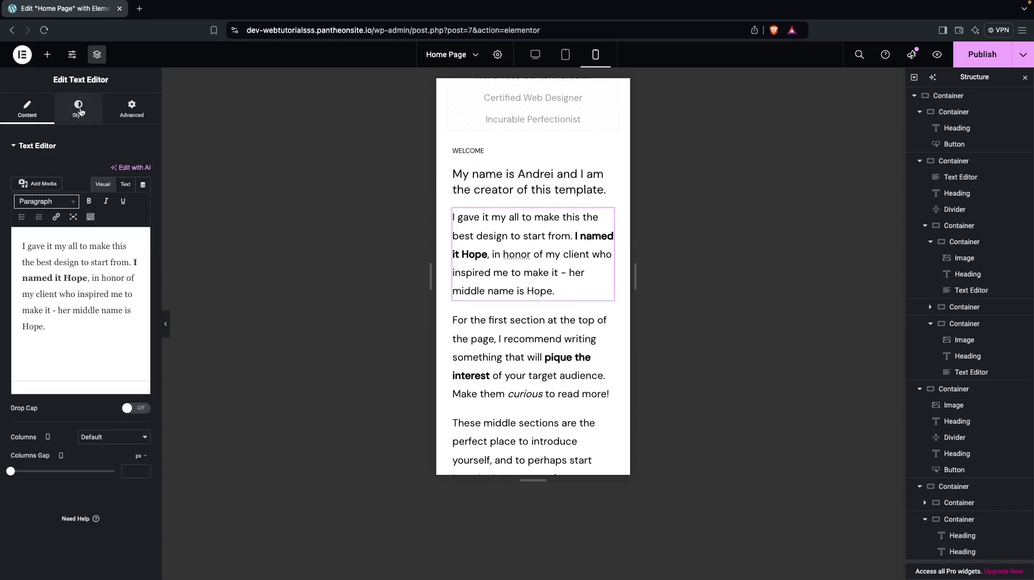
scroll(525, 222, up, 2)
scroll(525, 222, down, 15)
scroll(525, 222, up, 1)
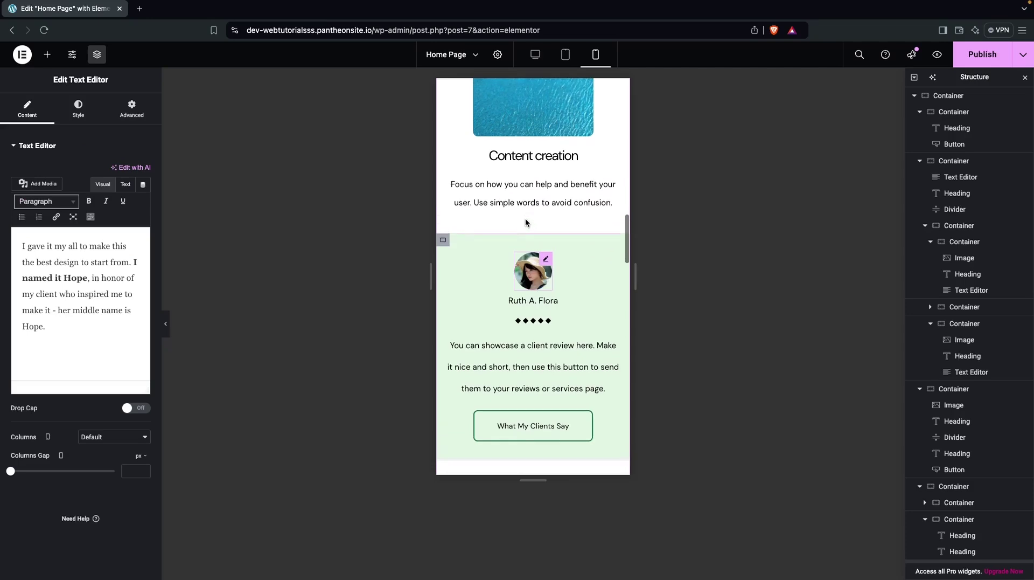
scroll(526, 222, up, 1)
click(526, 232)
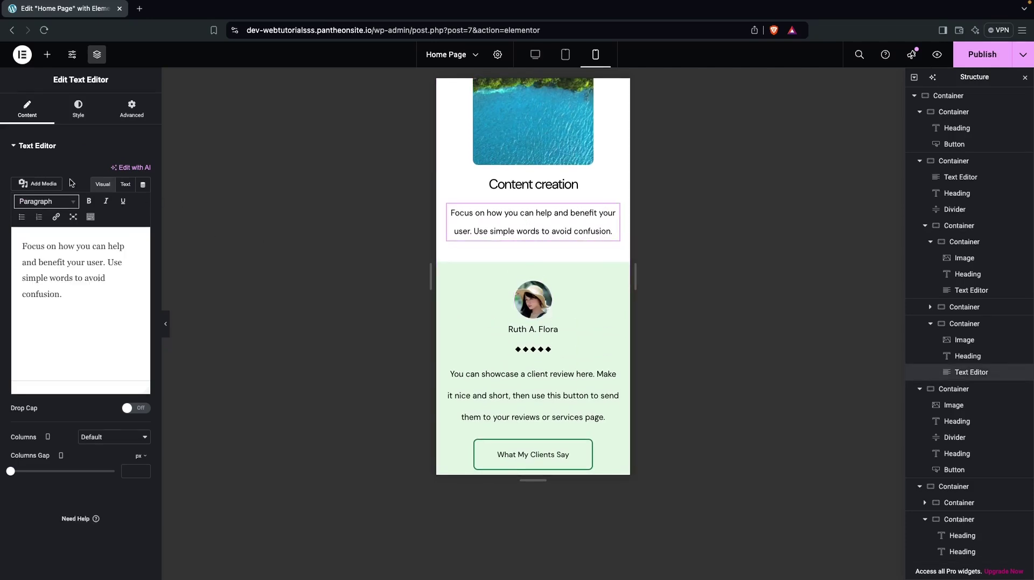
click(78, 110)
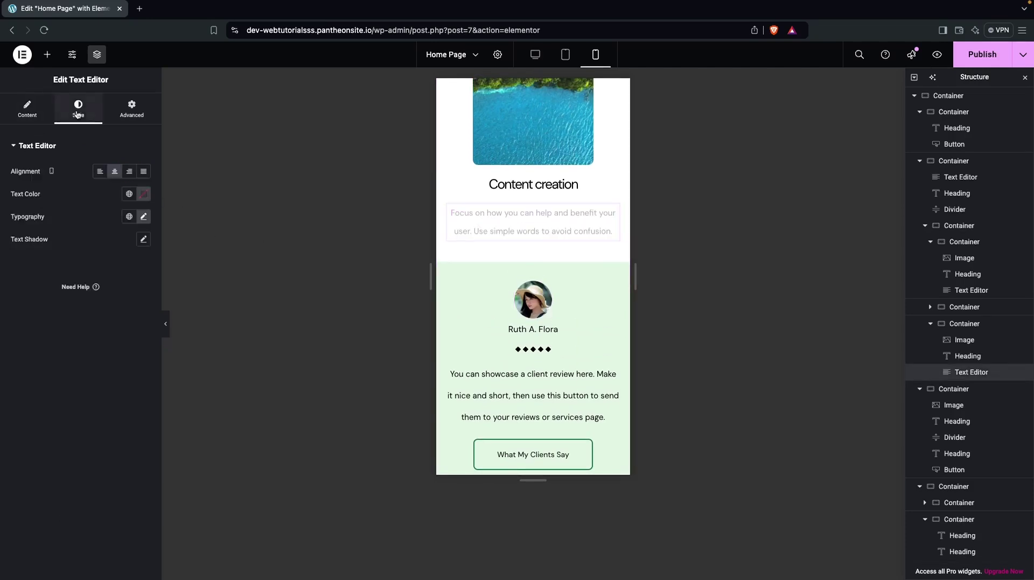
click(144, 216)
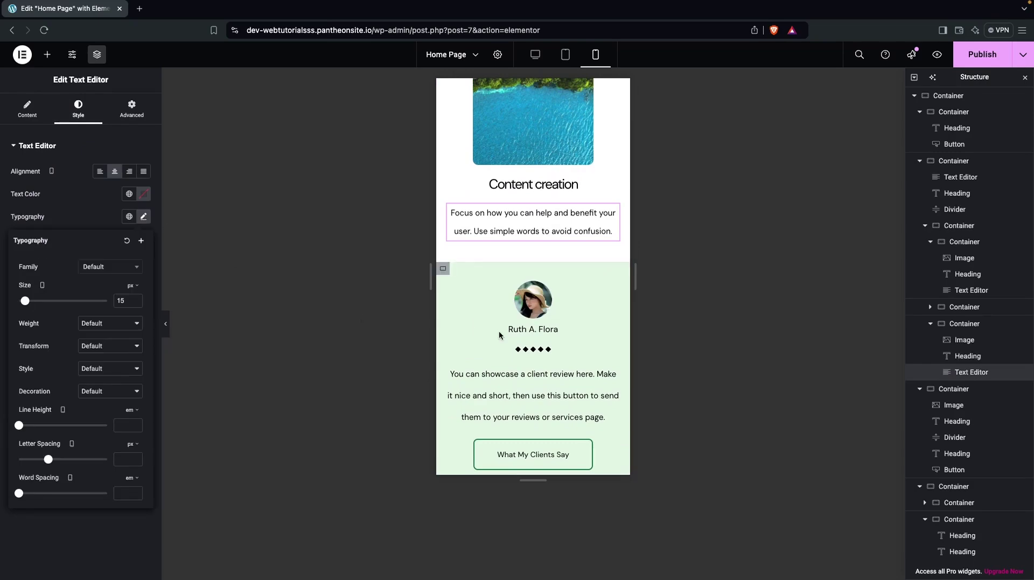
scroll(499, 331, down, 5)
scroll(498, 331, up, 5)
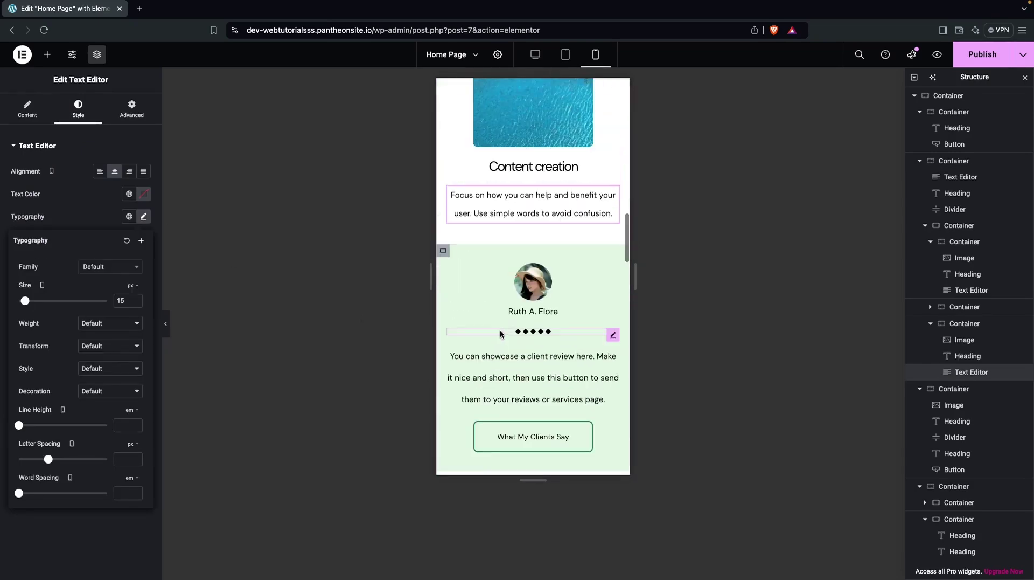
Copy the "Content creation" description's style and apply it to the large introduction heading under "WELCOME"
right_click(541, 200)
click(573, 252)
scroll(518, 335, down, 10)
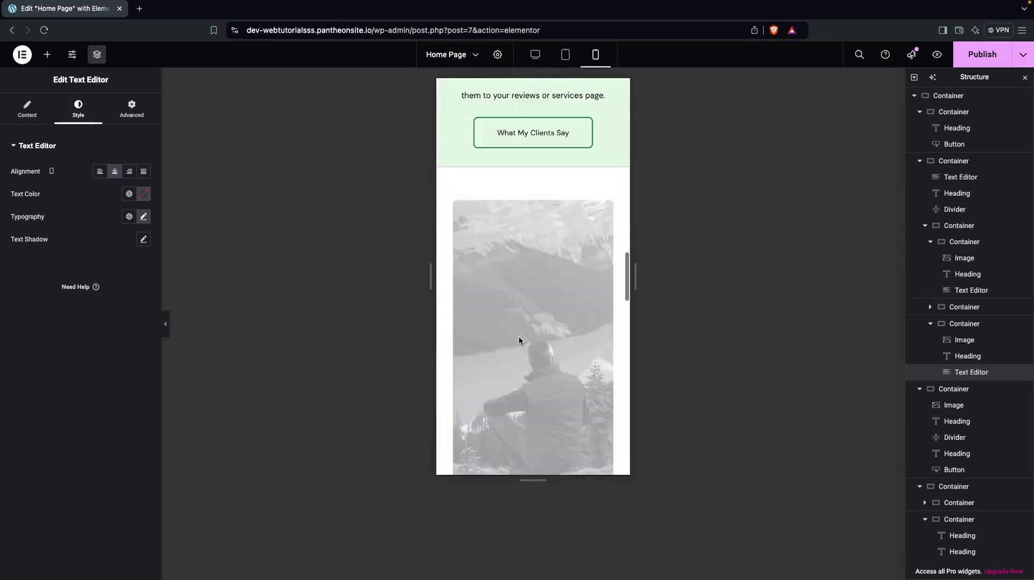
scroll(519, 335, down, 2)
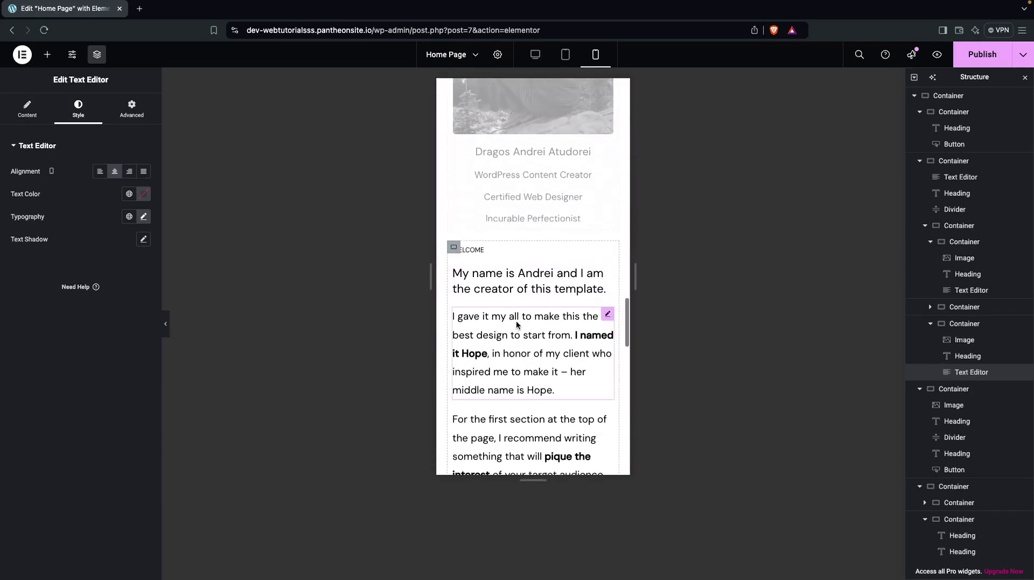
right_click(512, 279)
click(537, 370)
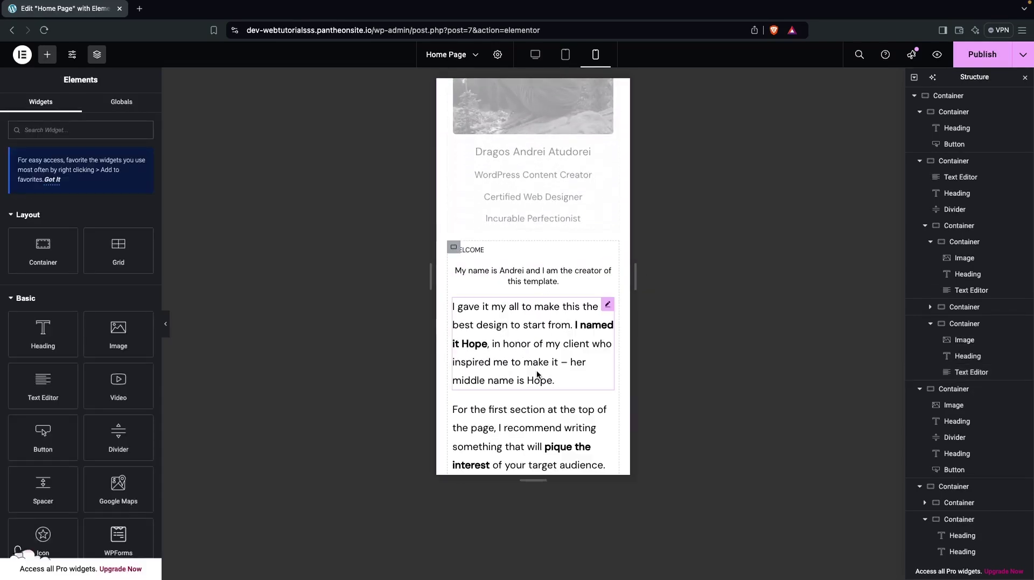
Apply the copied service description style to all four paragraphs of the welcome section
right_click(515, 326)
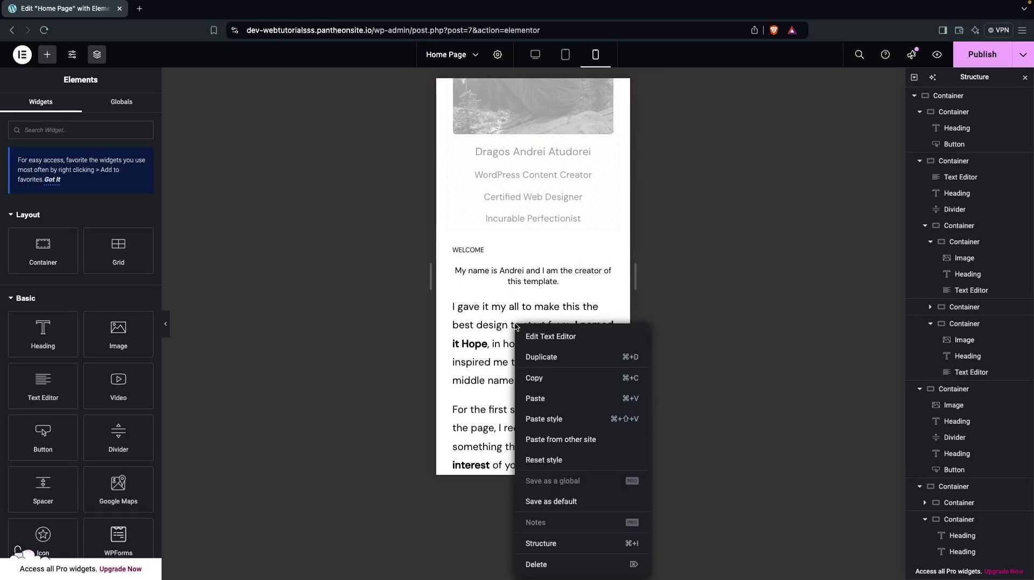
click(544, 418)
scroll(506, 351, down, 2)
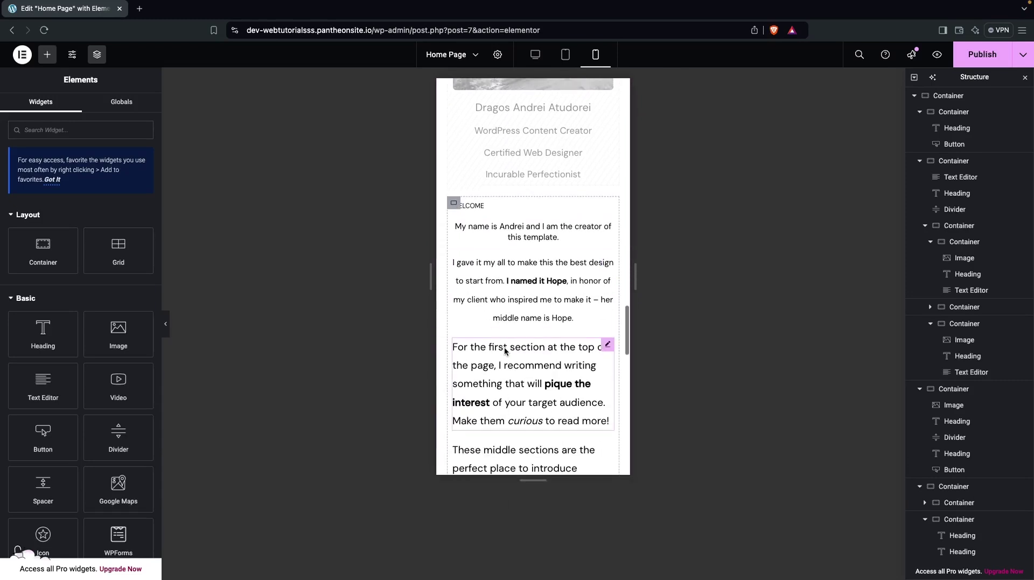
right_click(611, 399)
click(660, 418)
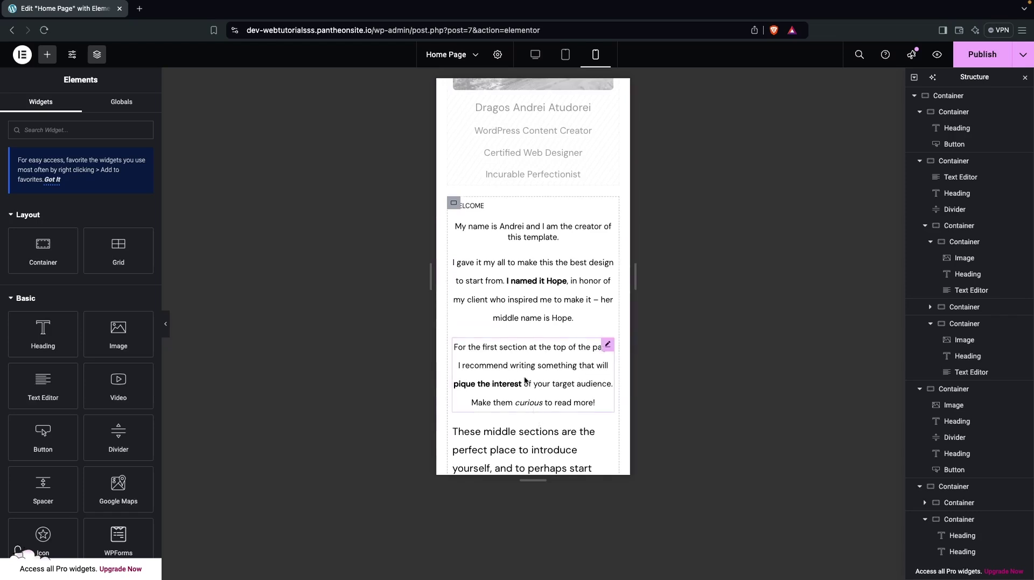
scroll(525, 380, down, 3)
right_click(521, 372)
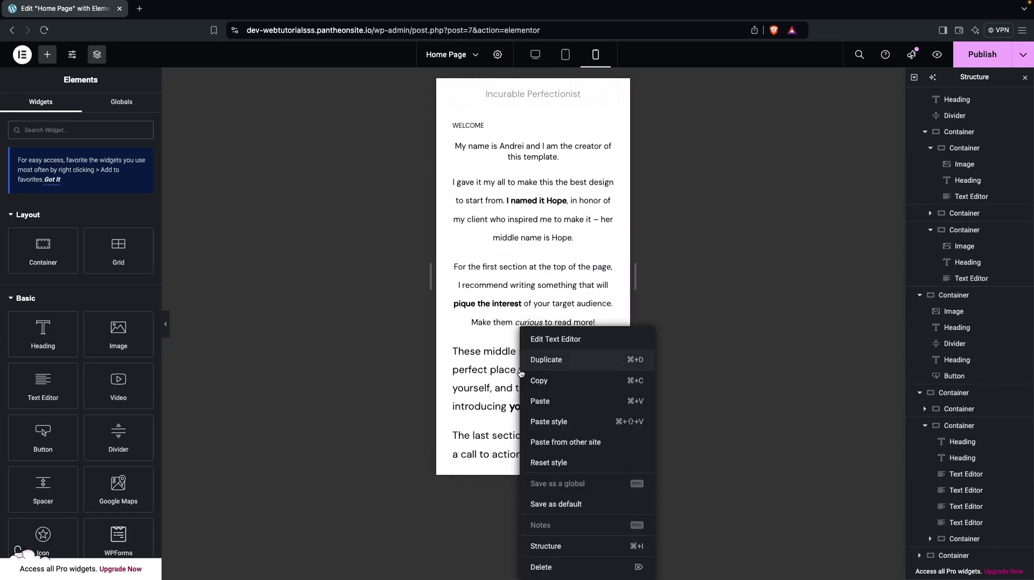
click(544, 421)
scroll(498, 379, down, 2)
right_click(493, 364)
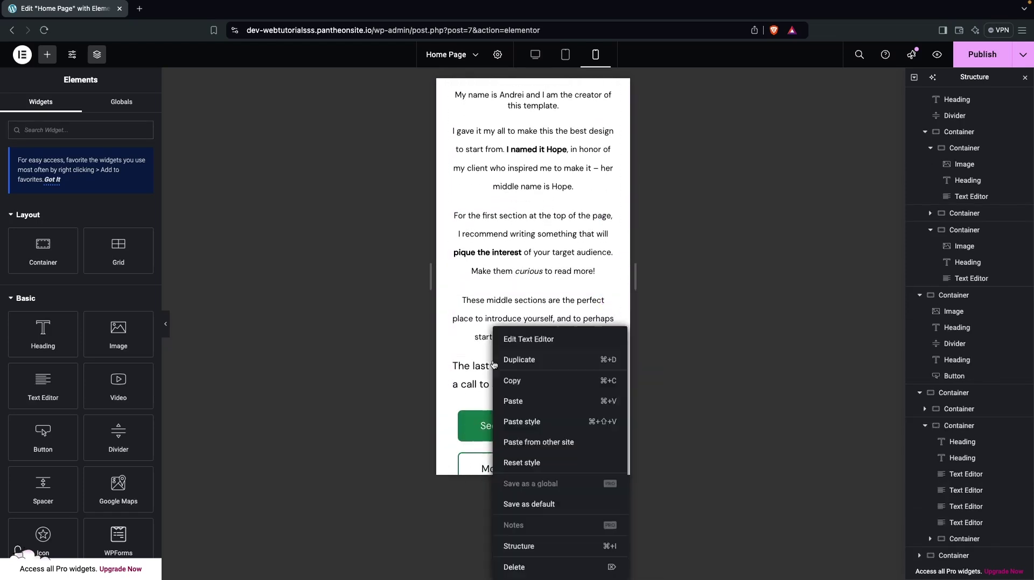
click(533, 421)
Left-align the introduction heading under "WELCOME"
scroll(499, 330, up, 5)
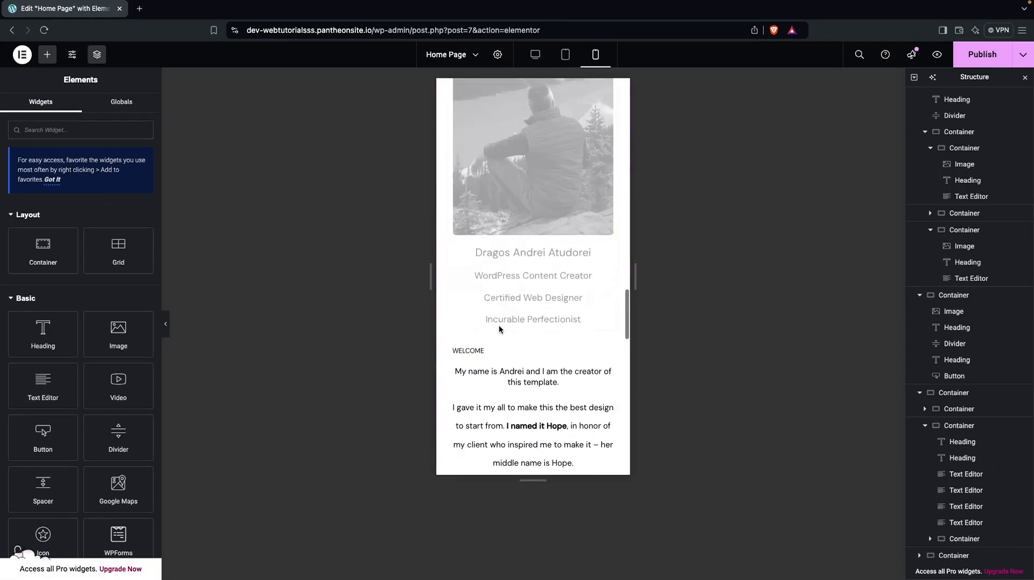
scroll(497, 318, down, 2)
click(496, 297)
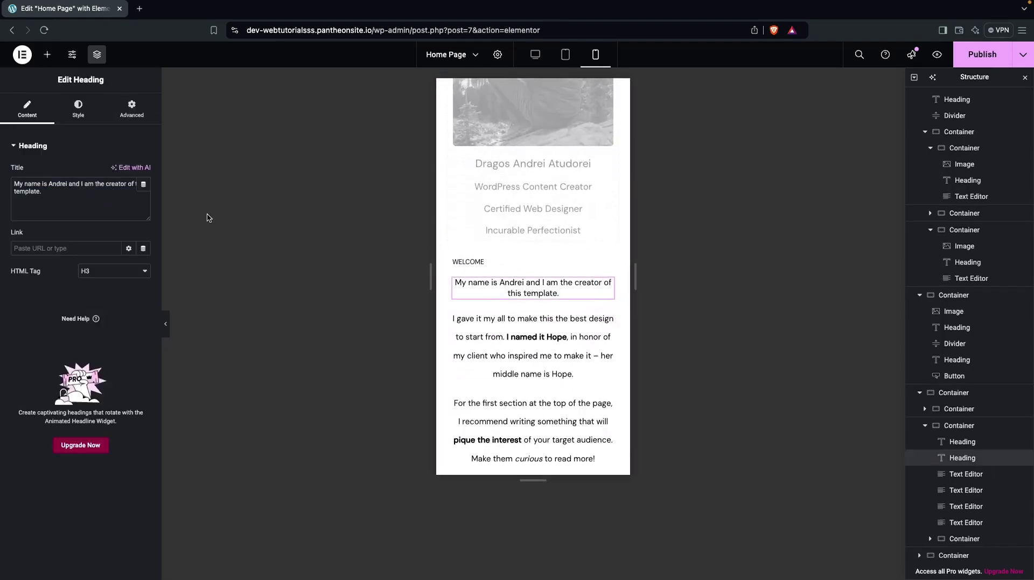
click(71, 102)
click(100, 170)
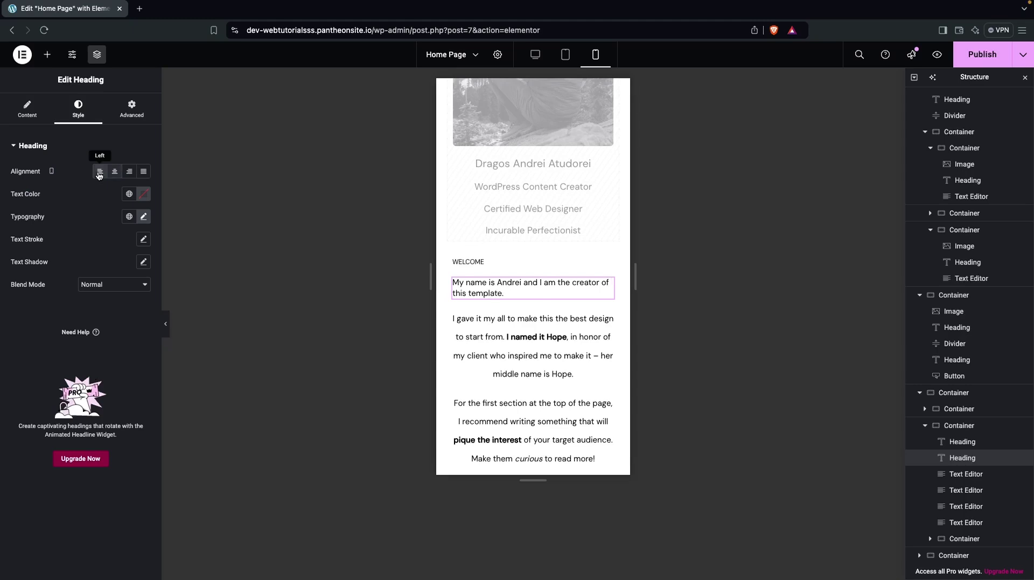
Left-align the four welcome paragraphs below the introduction heading
click(455, 323)
click(78, 108)
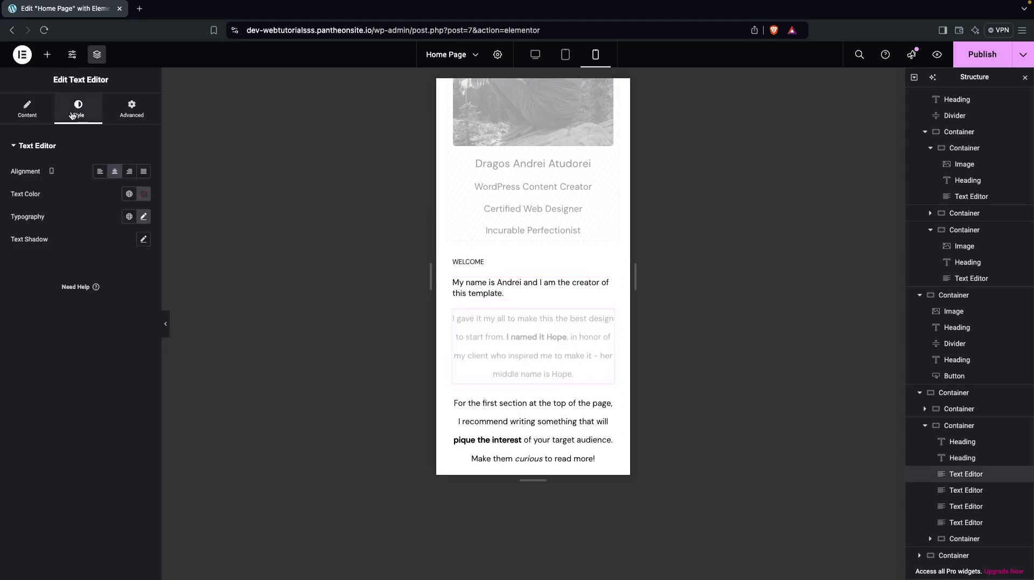
click(100, 172)
scroll(504, 337, down, 2)
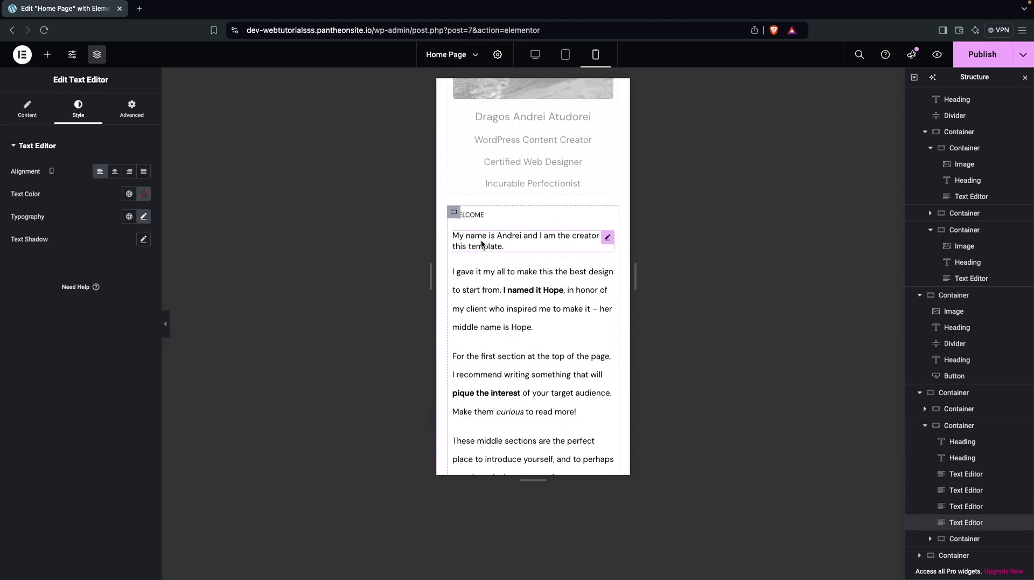
Change the introduction heading's HTML tag to H2
click(483, 244)
click(30, 107)
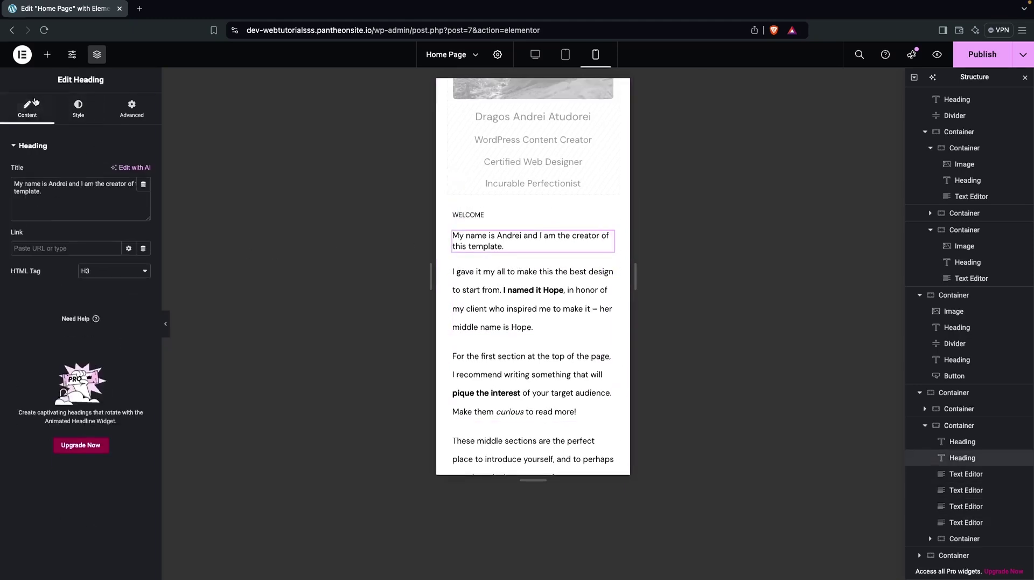
click(114, 273)
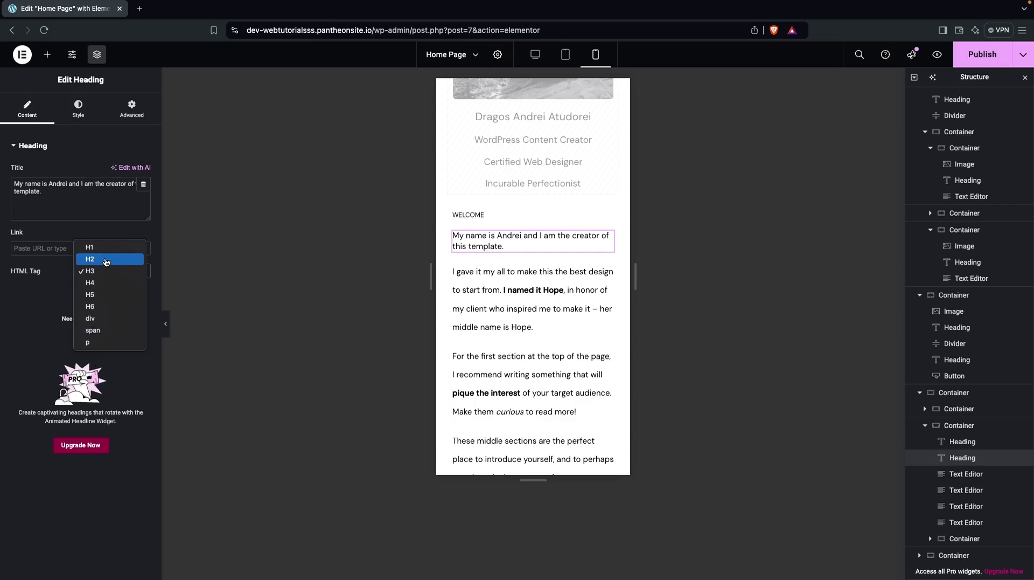
click(106, 258)
click(114, 270)
click(89, 271)
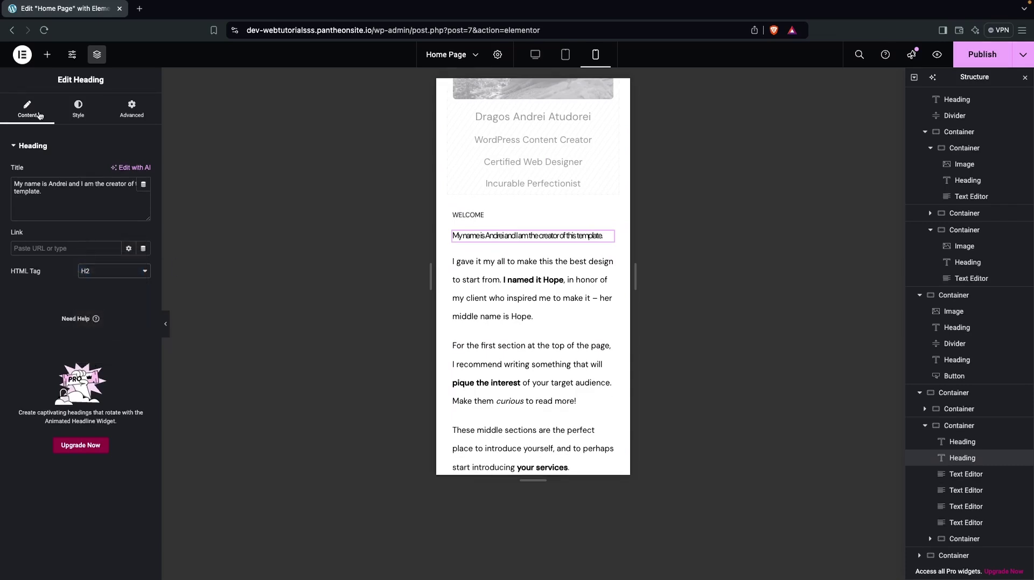
Increase the introduction heading's mobile font size to 27 px
click(78, 107)
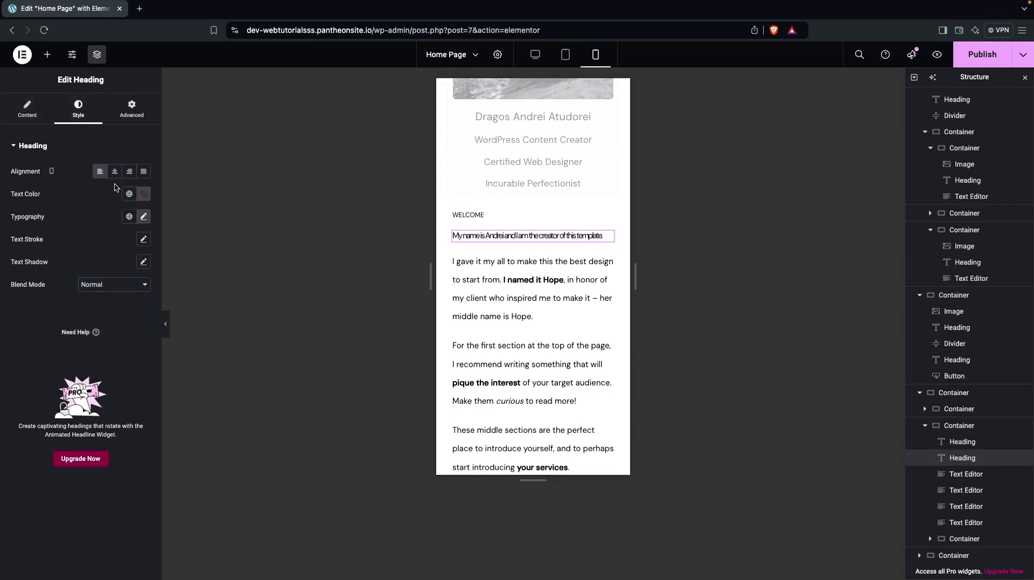
click(143, 216)
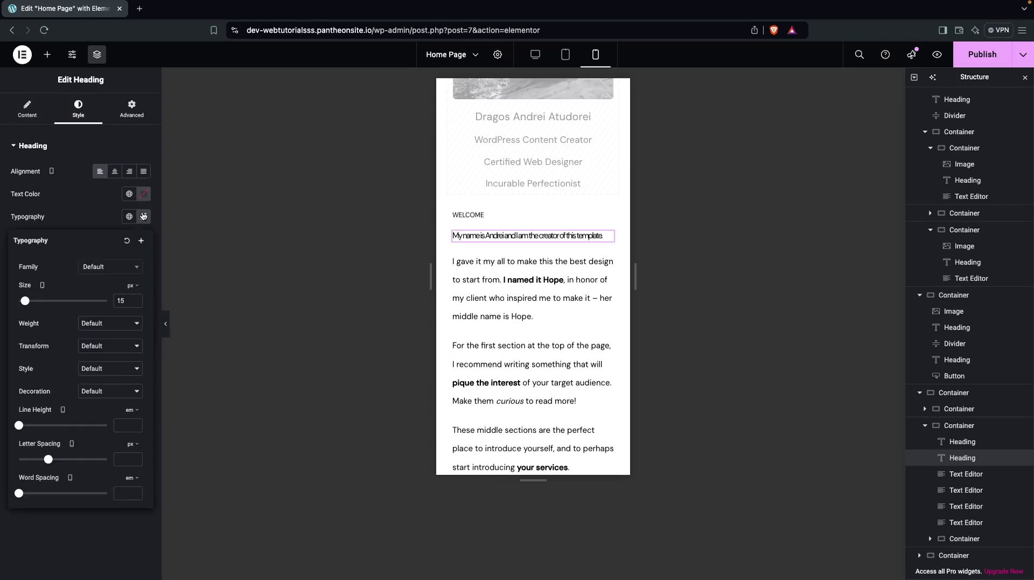
click(135, 300)
click(136, 299)
click(136, 299)
click(135, 299)
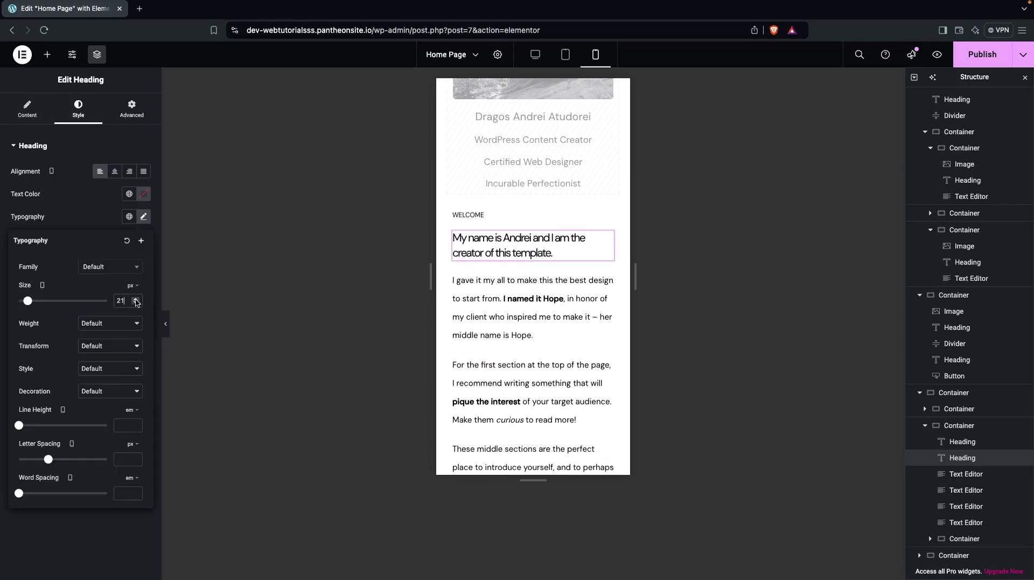
click(136, 299)
Switch the introduction heading's HTML tag back to H3
click(27, 108)
click(125, 269)
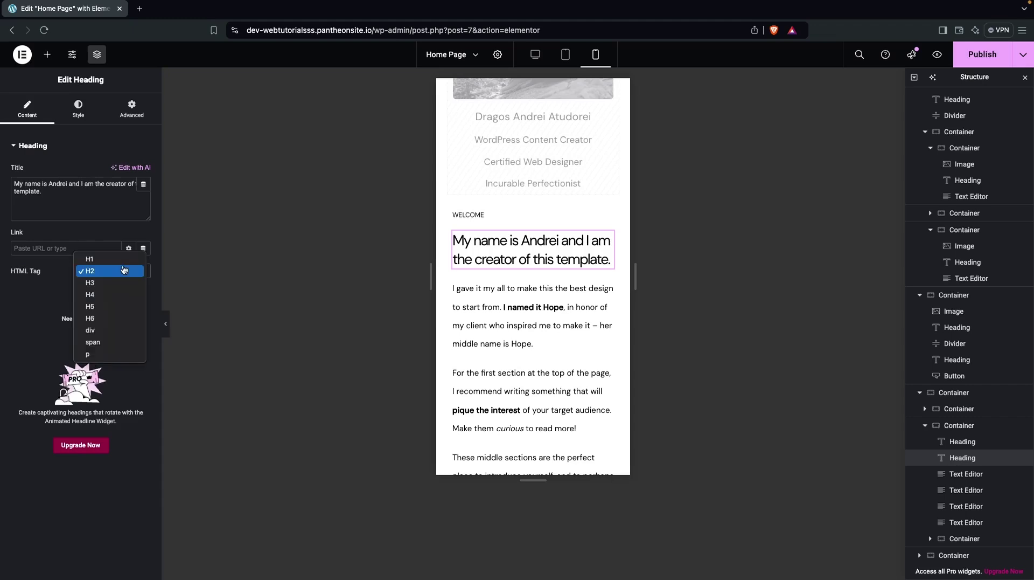
key(Escape)
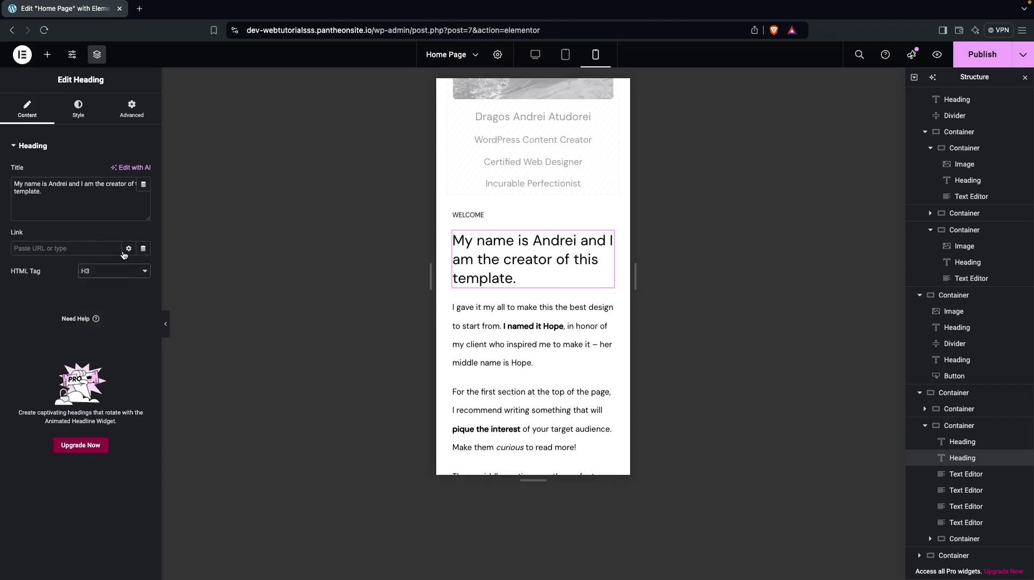
Set the introduction heading's mobile font size to 23 px
click(74, 111)
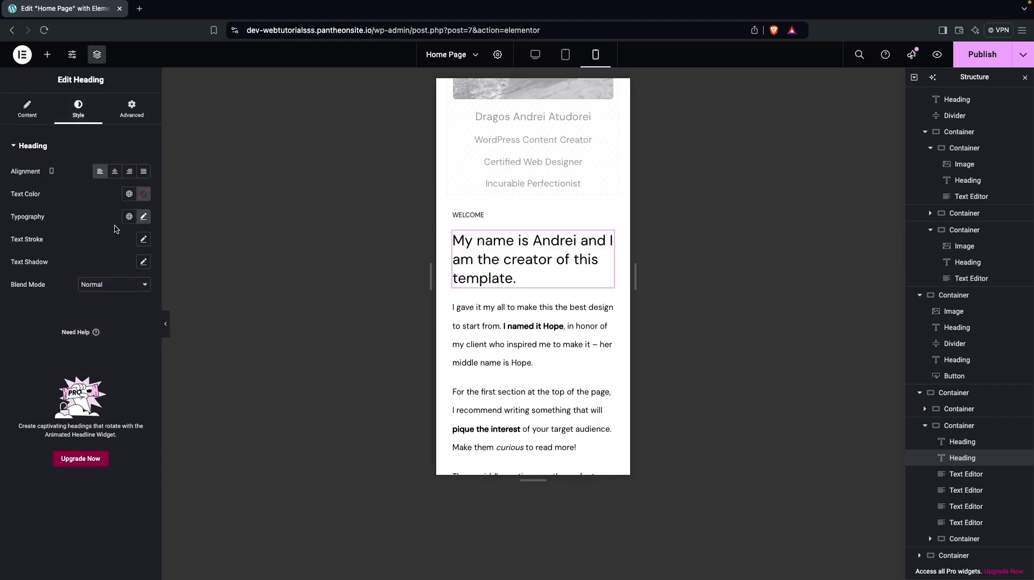
click(143, 217)
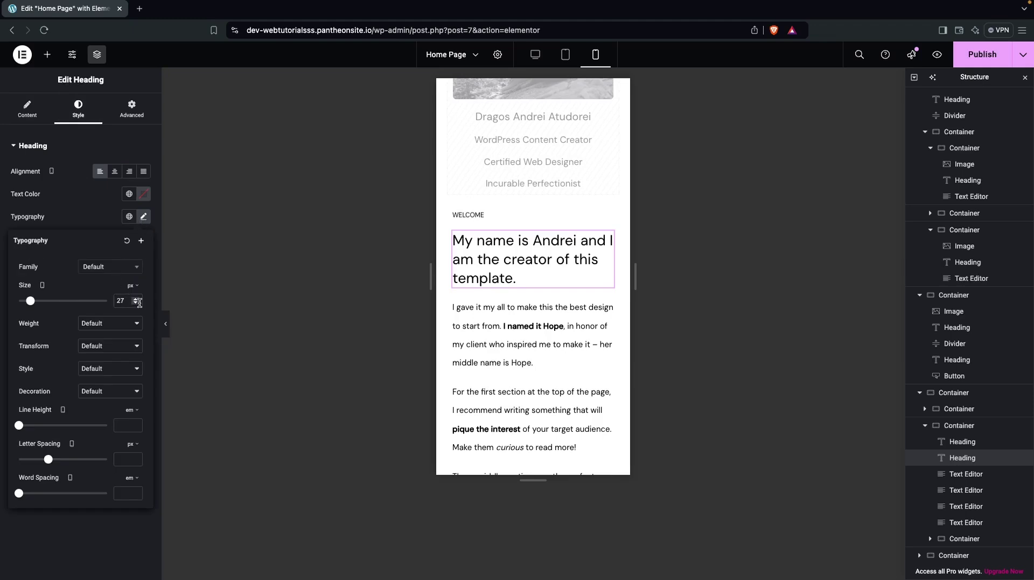
click(135, 300)
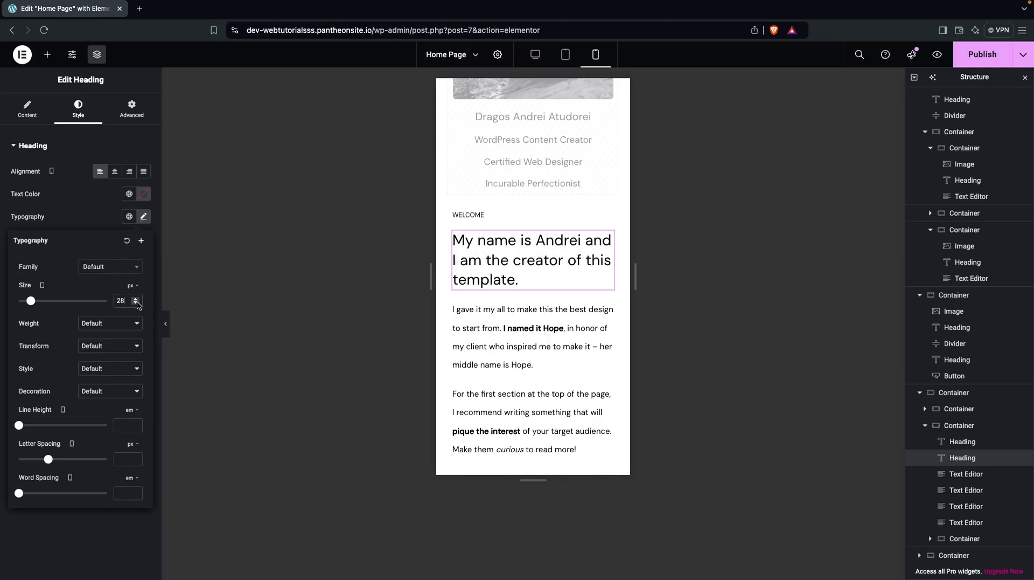
click(137, 302)
click(136, 303)
click(136, 303)
click(136, 302)
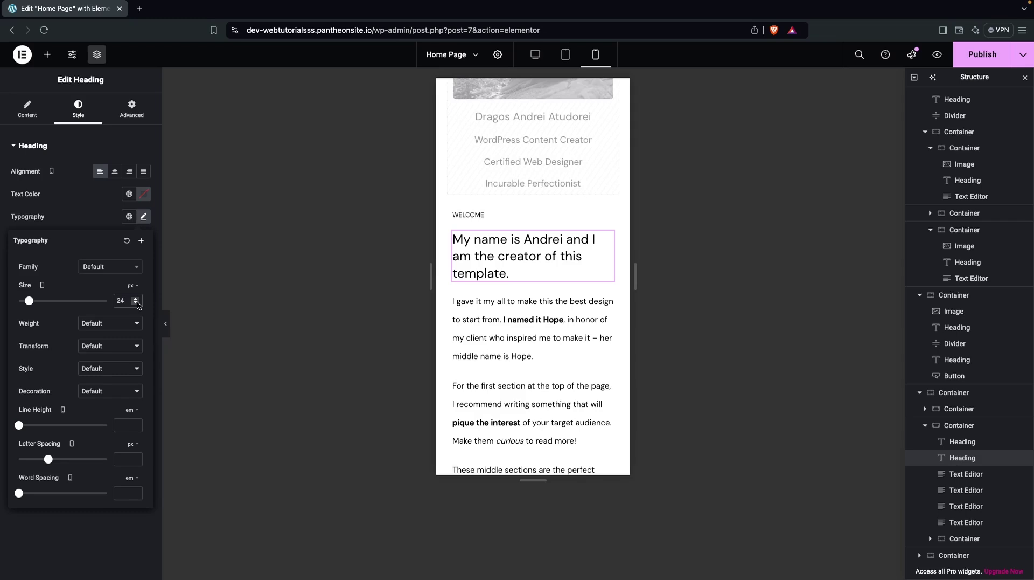
click(137, 302)
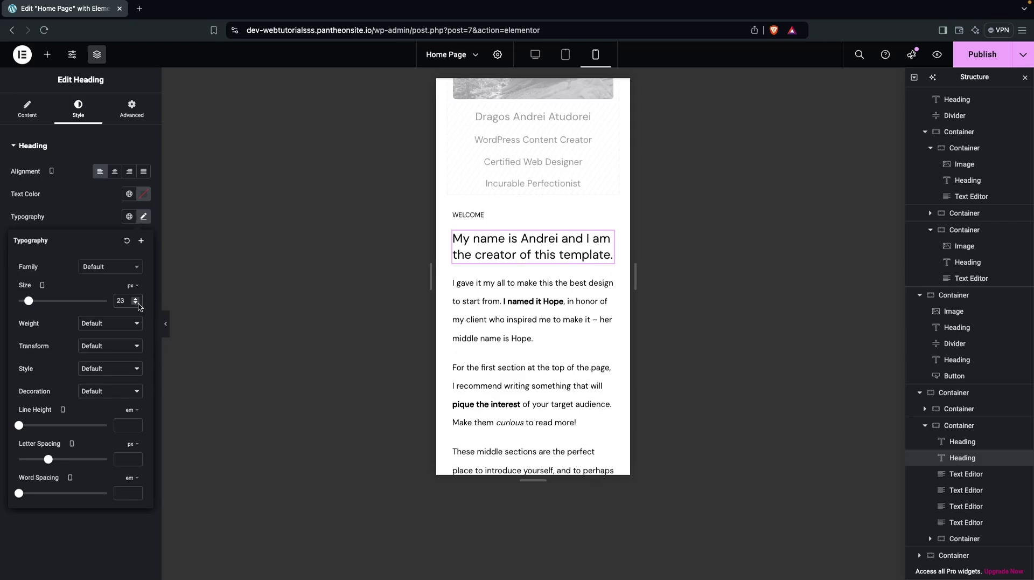
Centre the "See My Services" and "More About Me" buttons by setting their container's Justify Content to center on mobile
scroll(498, 192, down, 5)
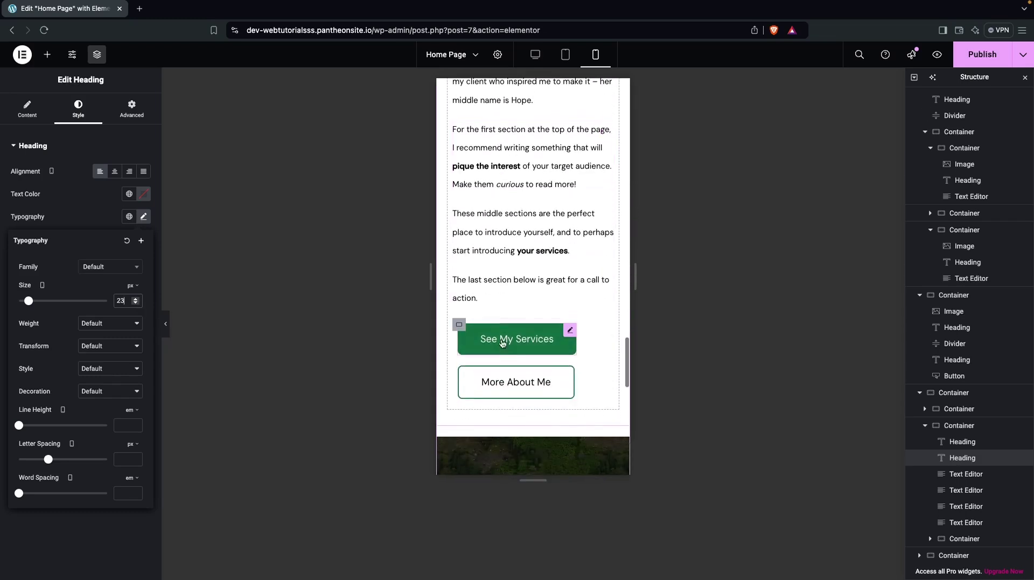
click(502, 343)
click(459, 325)
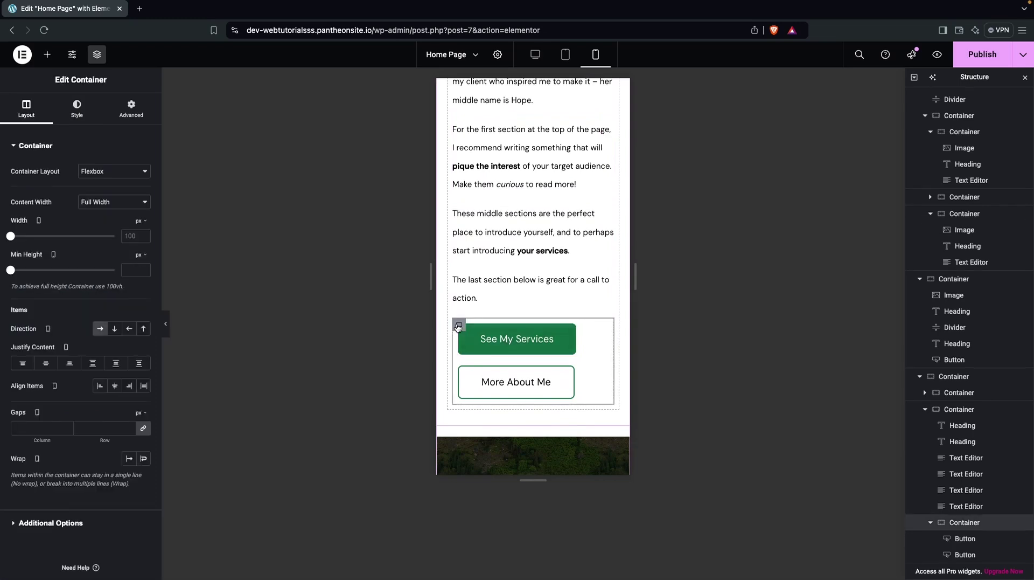
click(44, 364)
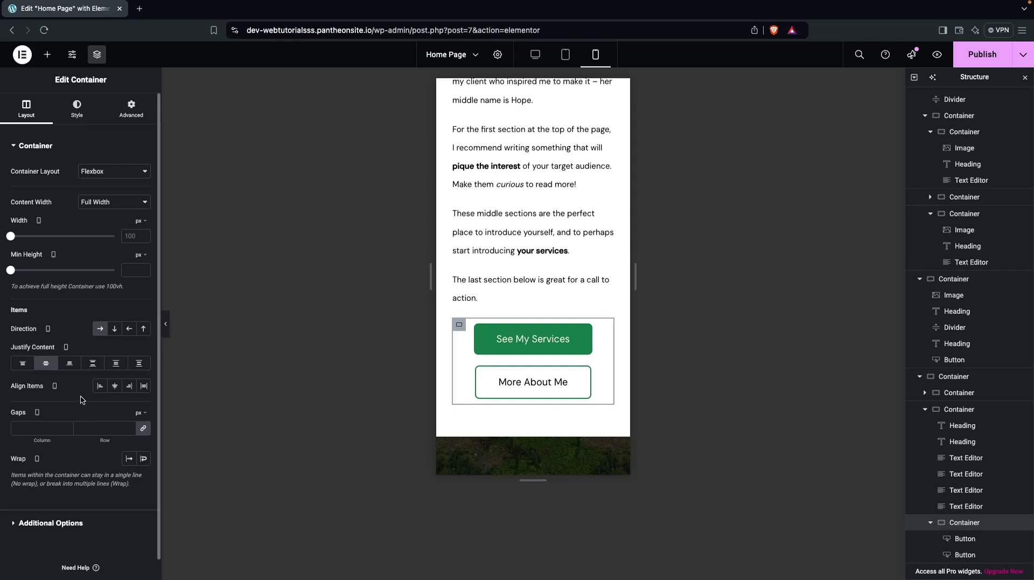
Set the mobile font size of the "Insert a call to action" heading to 35 px
scroll(518, 230, down, 5)
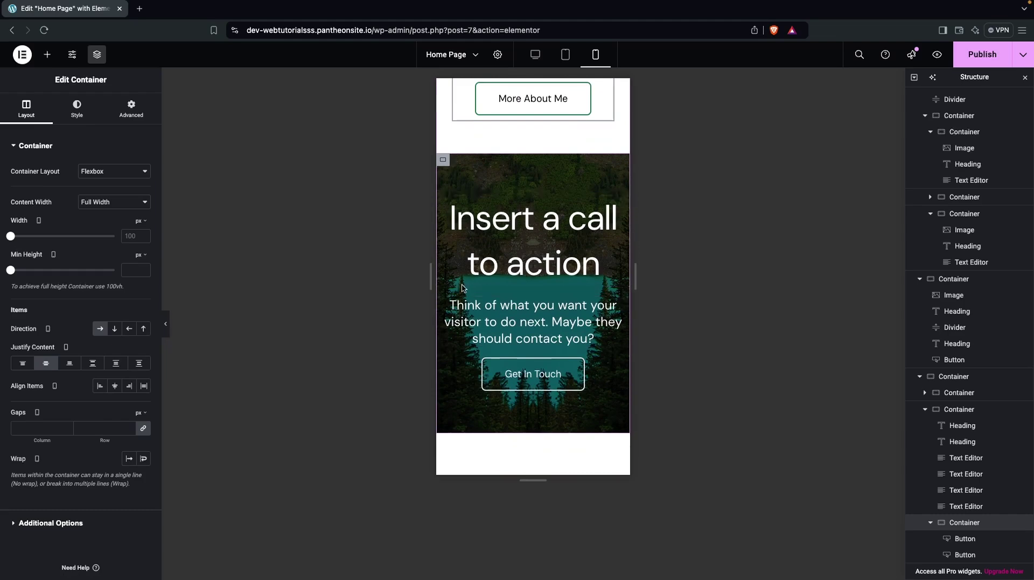
click(507, 244)
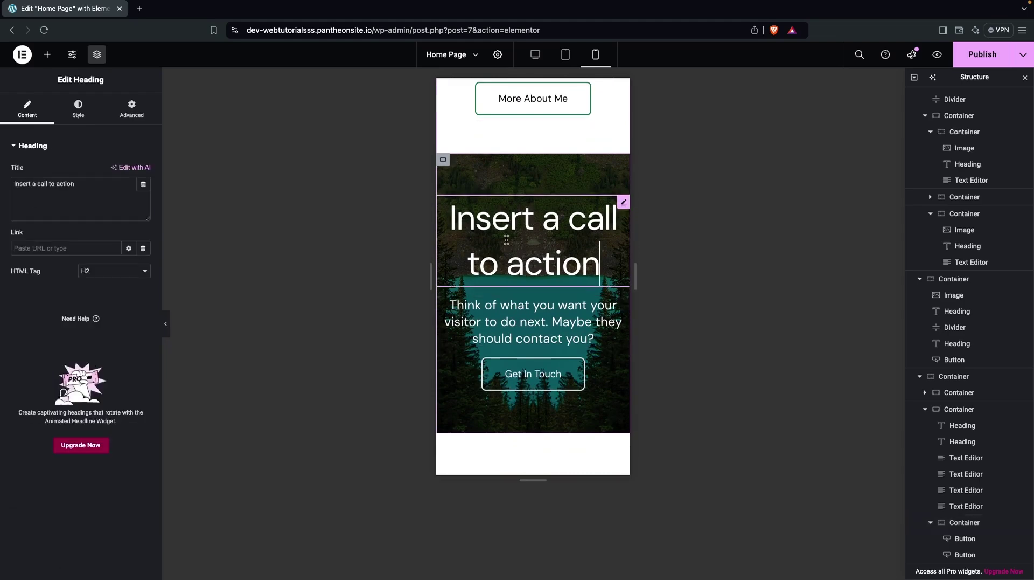
click(78, 108)
click(143, 217)
click(126, 303)
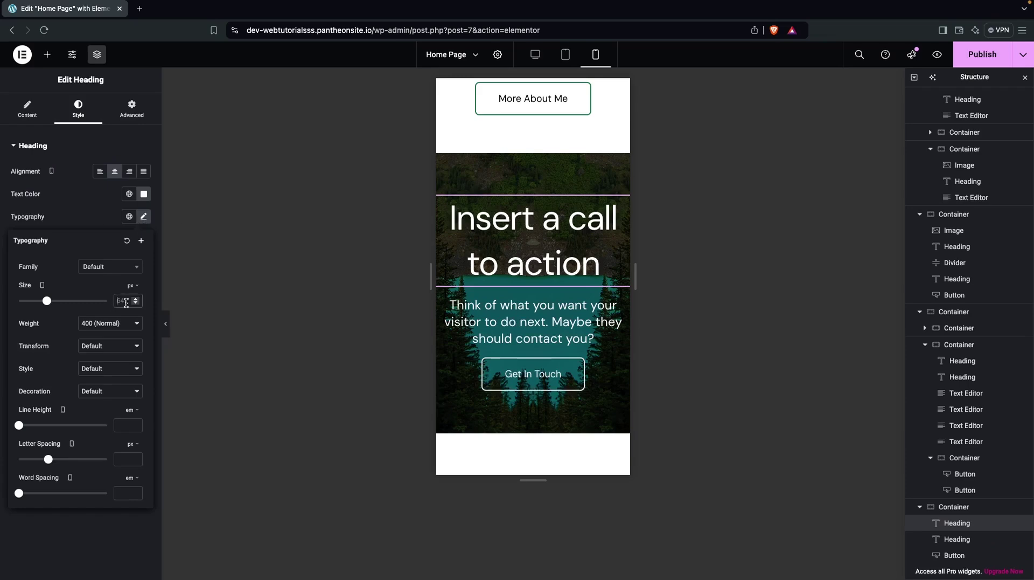
text(30)
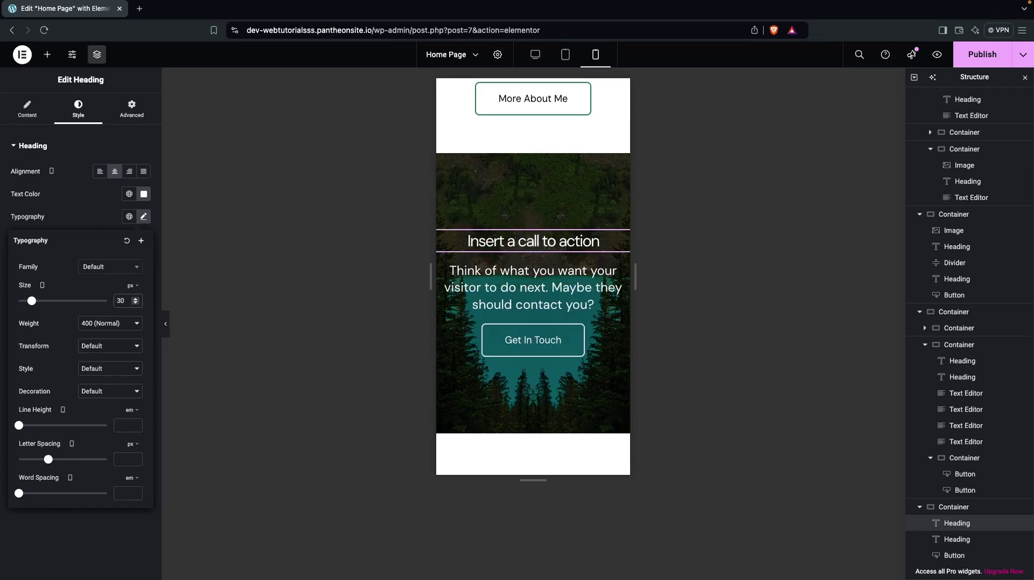
key(BackSpace)
key(BackSpace)
text(40)
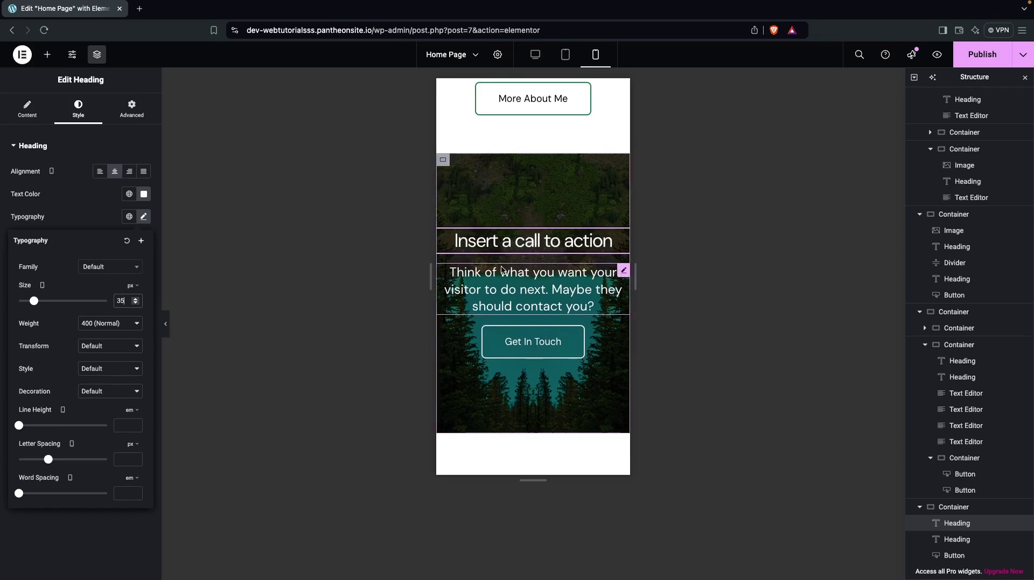
Set the mobile font size of the subheading under "Insert a call to action" to 18 px
click(516, 286)
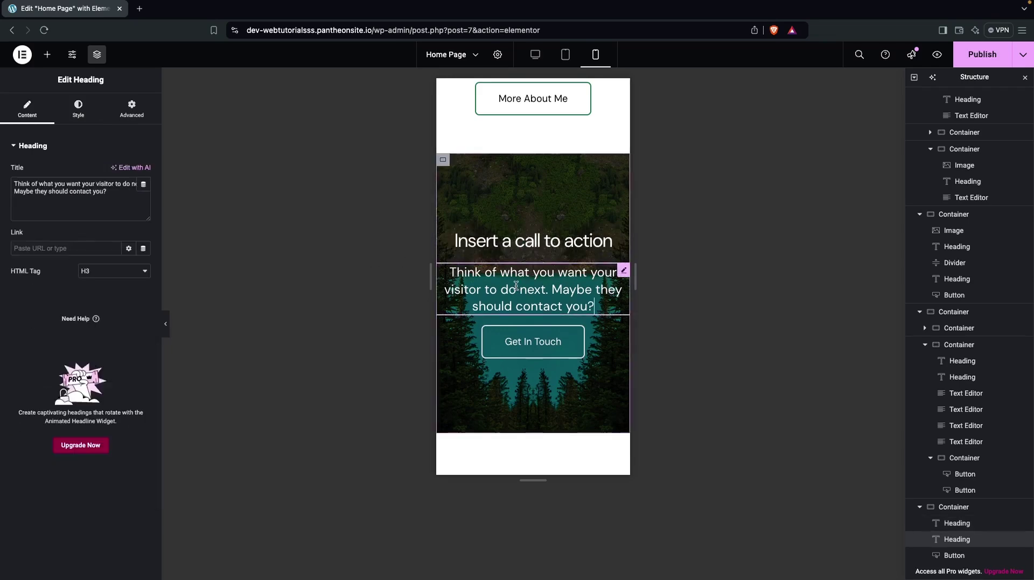
click(78, 112)
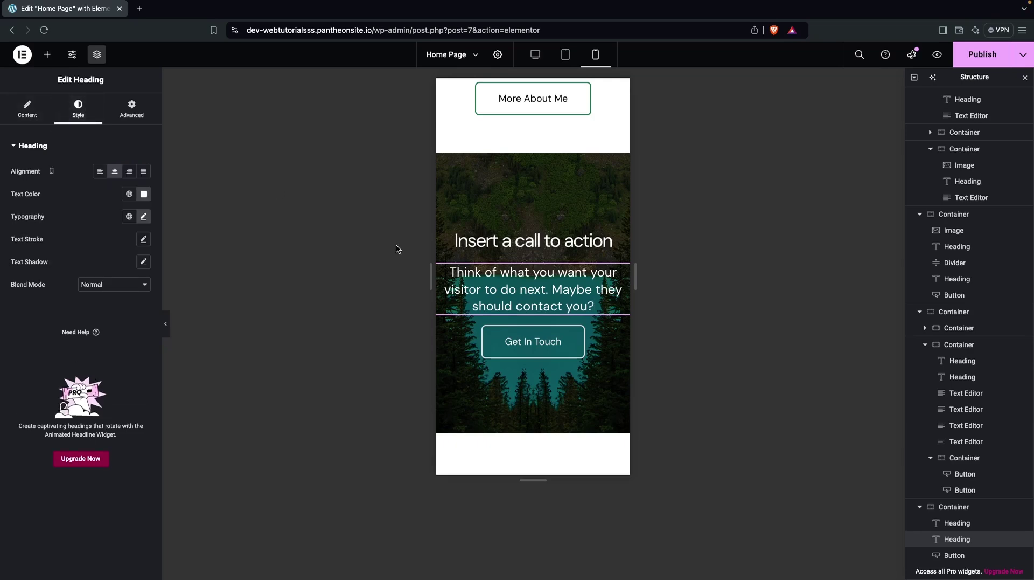
click(143, 217)
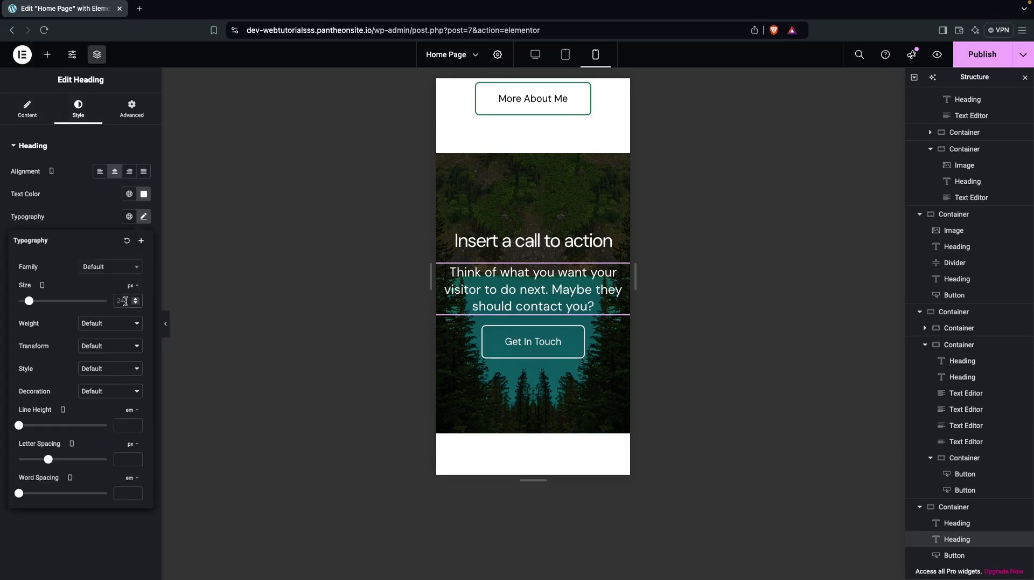
click(125, 301)
text(12)
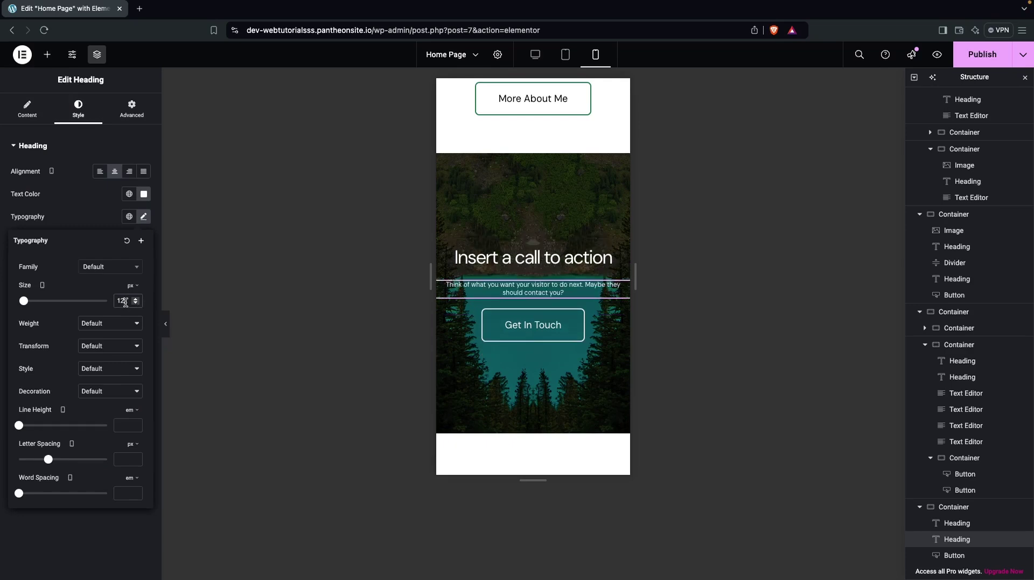
key(BackSpace)
text(8)
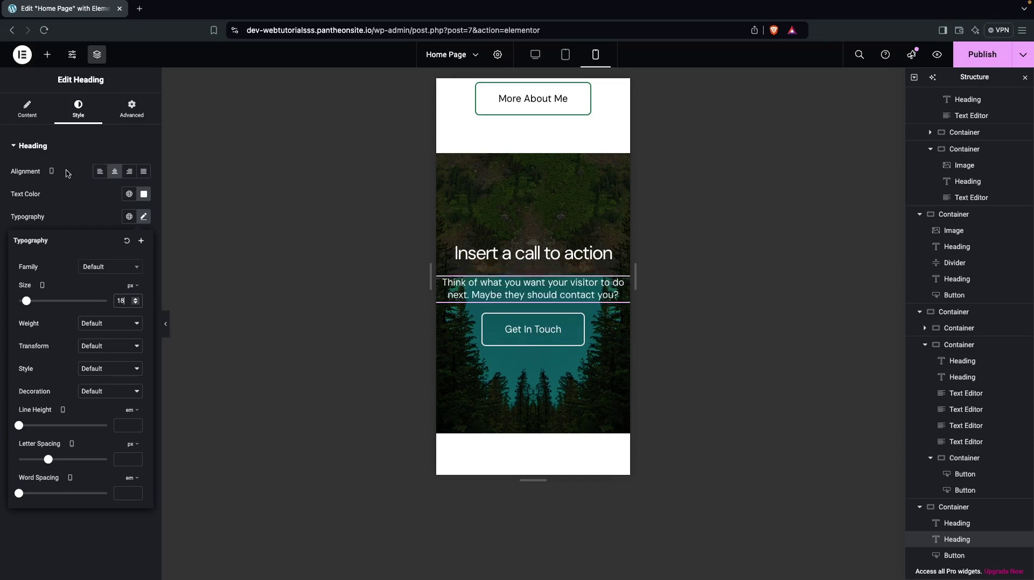
Unlink the subheading's mobile padding values and set its right and left padding to 20 px
click(131, 107)
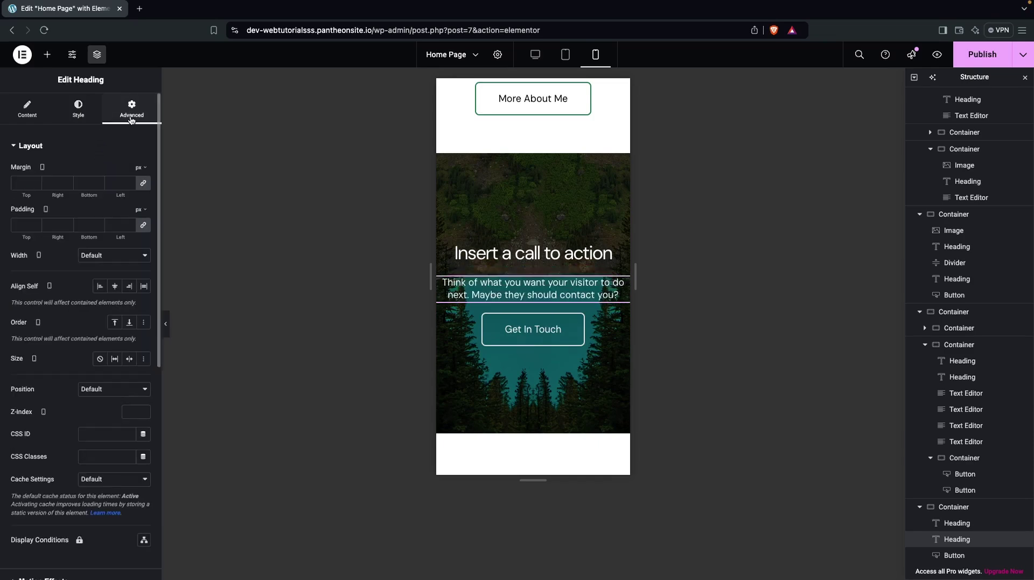
click(144, 226)
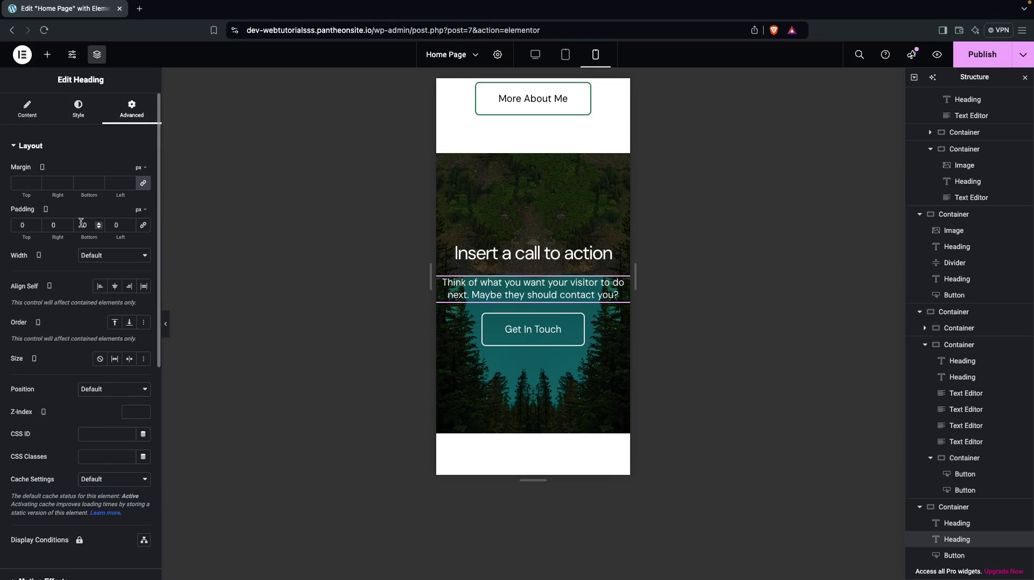
click(53, 225)
text(1)
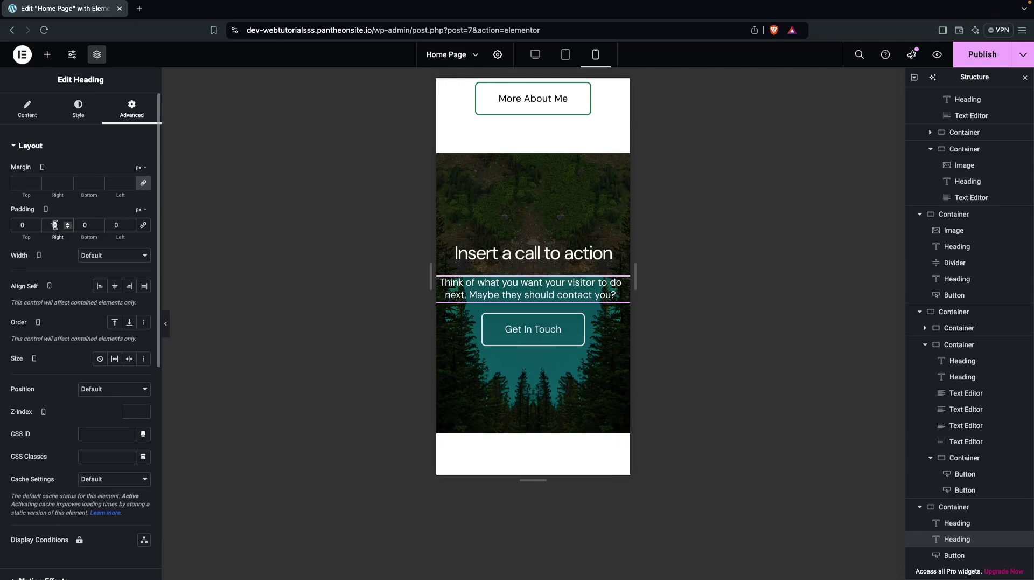
key(BackSpace)
text(2)
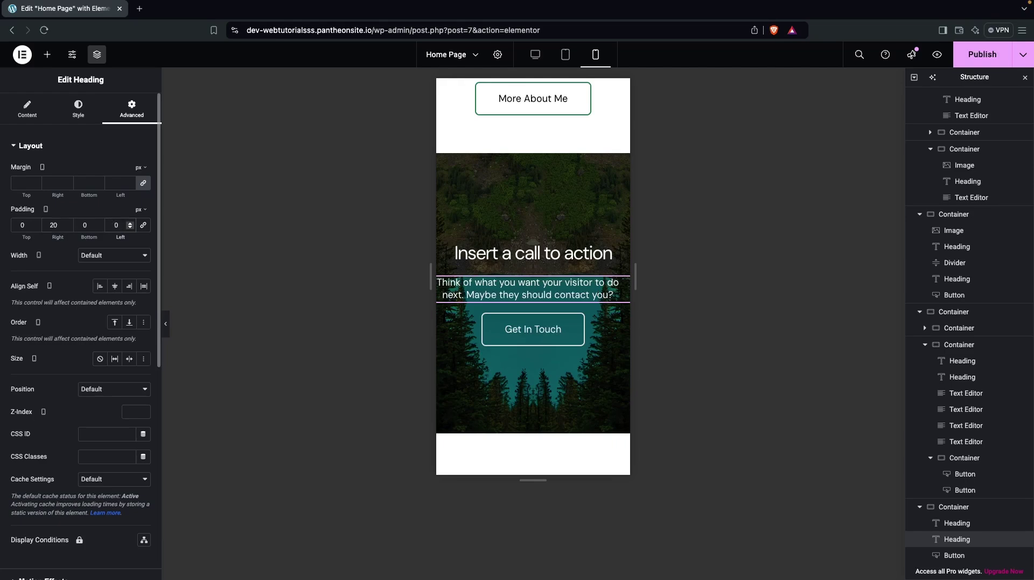
text(20)
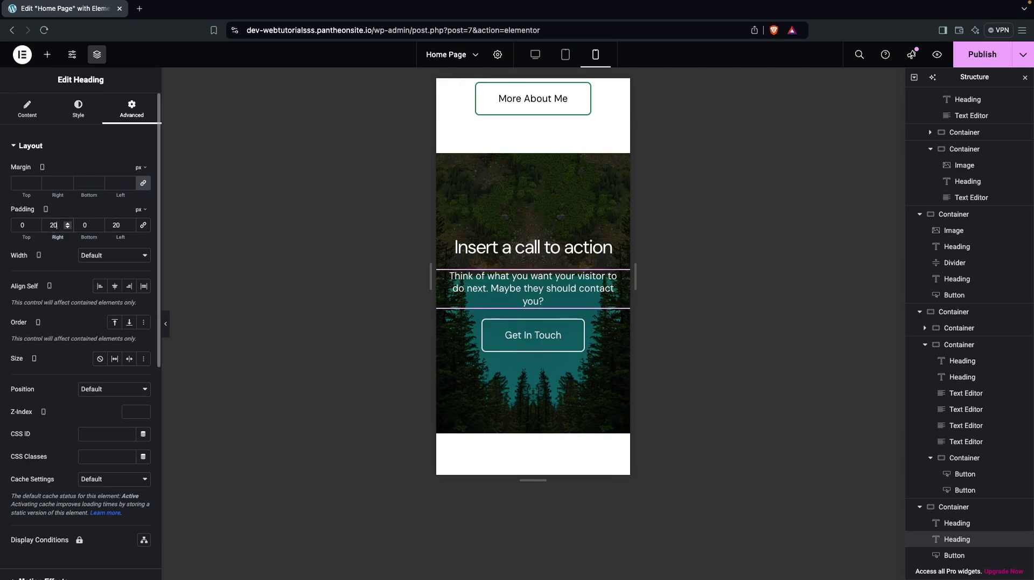
Increase the call-to-action subheading's right and left mobile padding to 40 px each
click(54, 224)
key(BackSpace)
text(3)
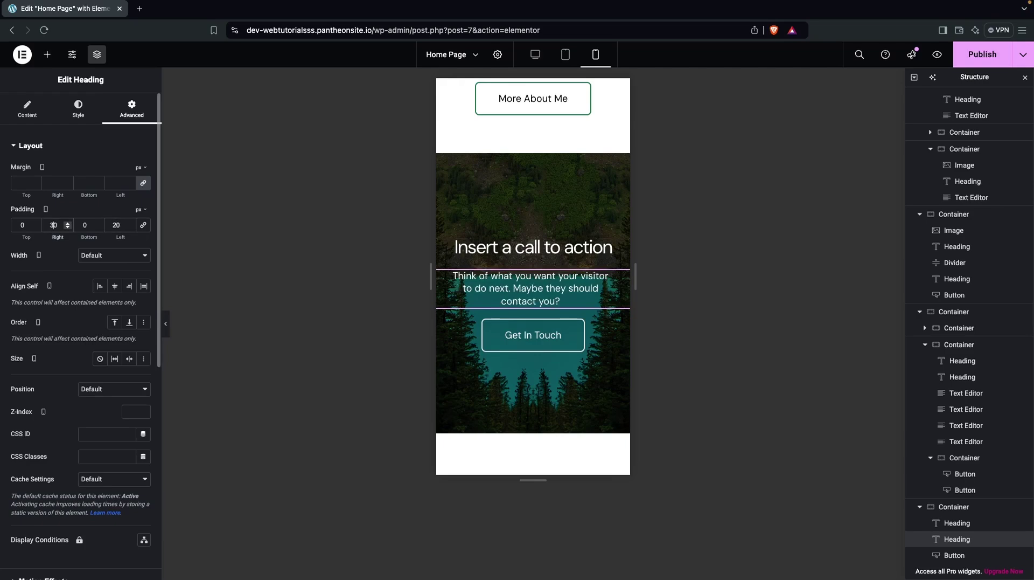
click(116, 226)
key(BackSpace)
text(3)
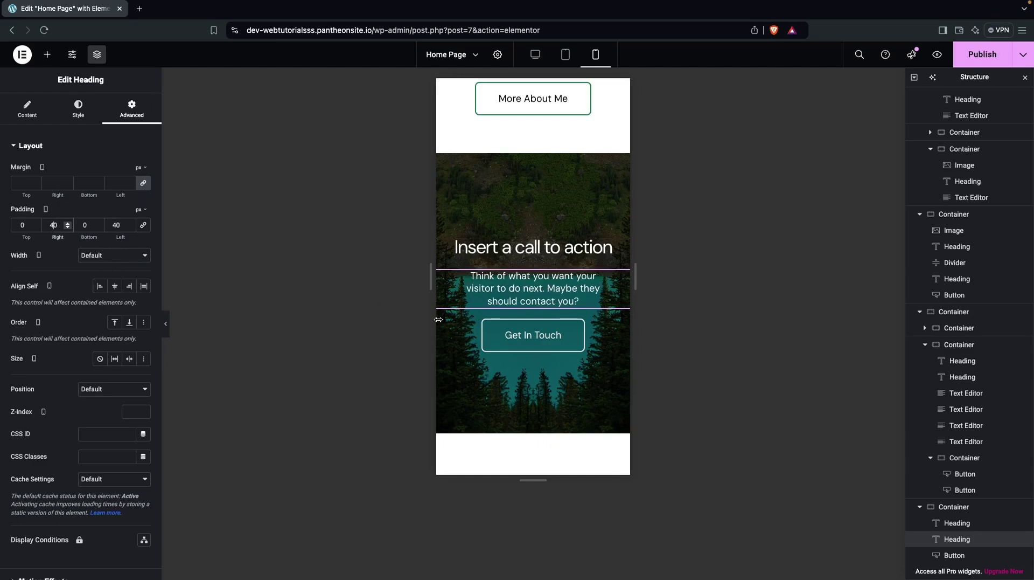
Reduce the call-to-action container's mobile minimum height to about 386 px
scroll(479, 388, down, 1)
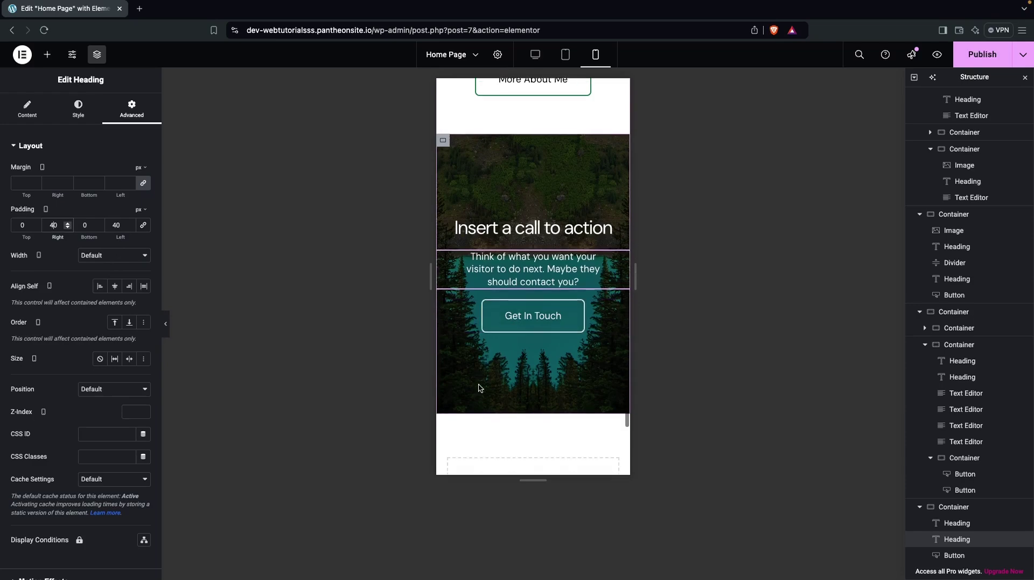
scroll(479, 388, up, 1)
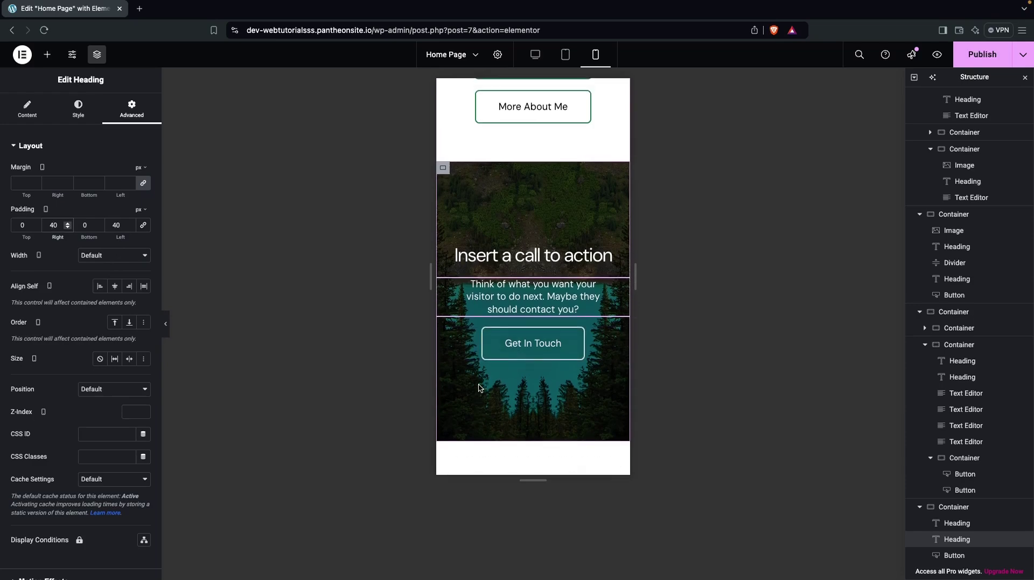
click(443, 168)
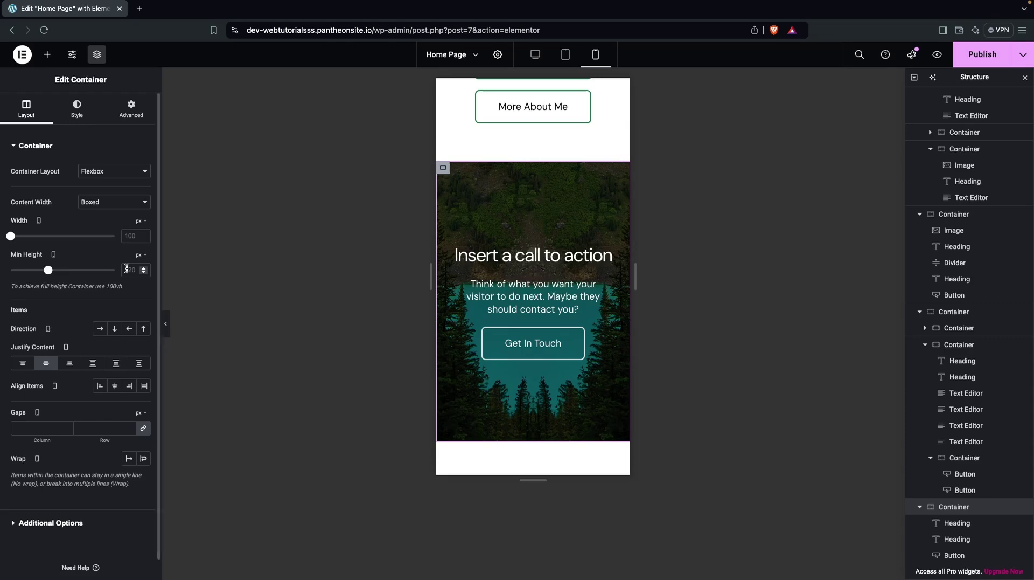
drag(48, 270, 38, 271)
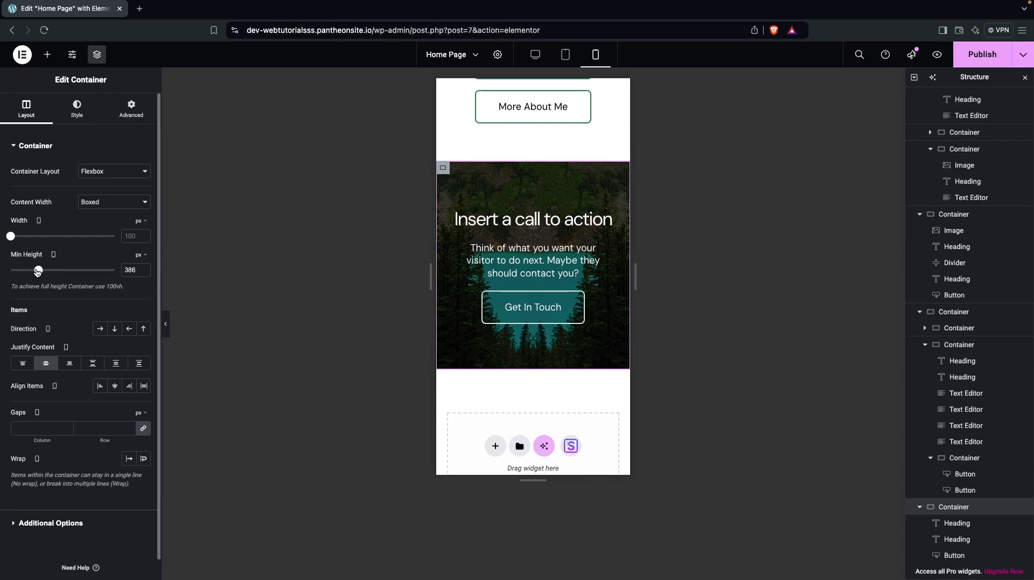
Switch the page to tablet view and set the "Insert a call to action" heading's font size to 50 px
scroll(535, 253, up, 10)
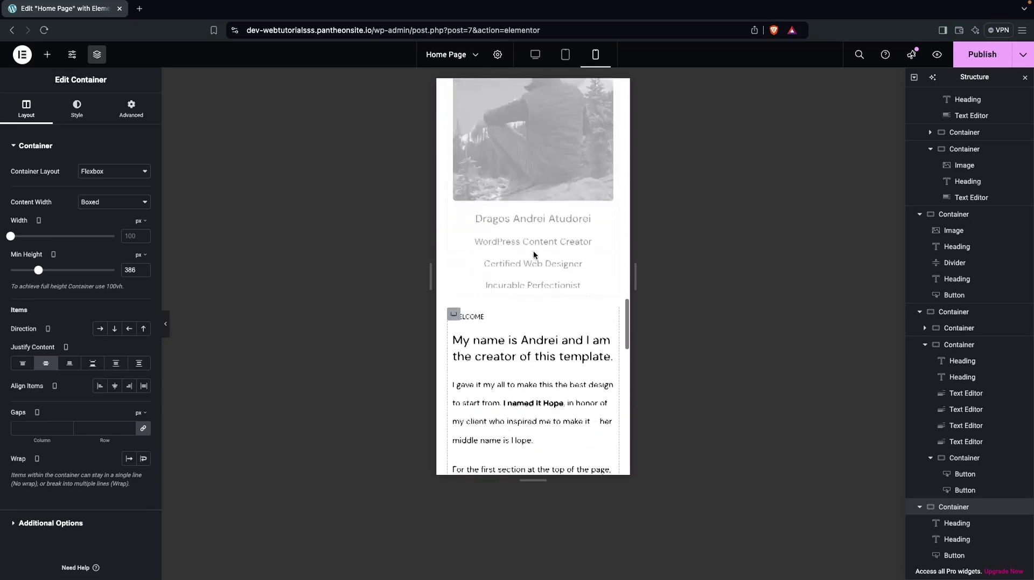
scroll(534, 249, up, 10)
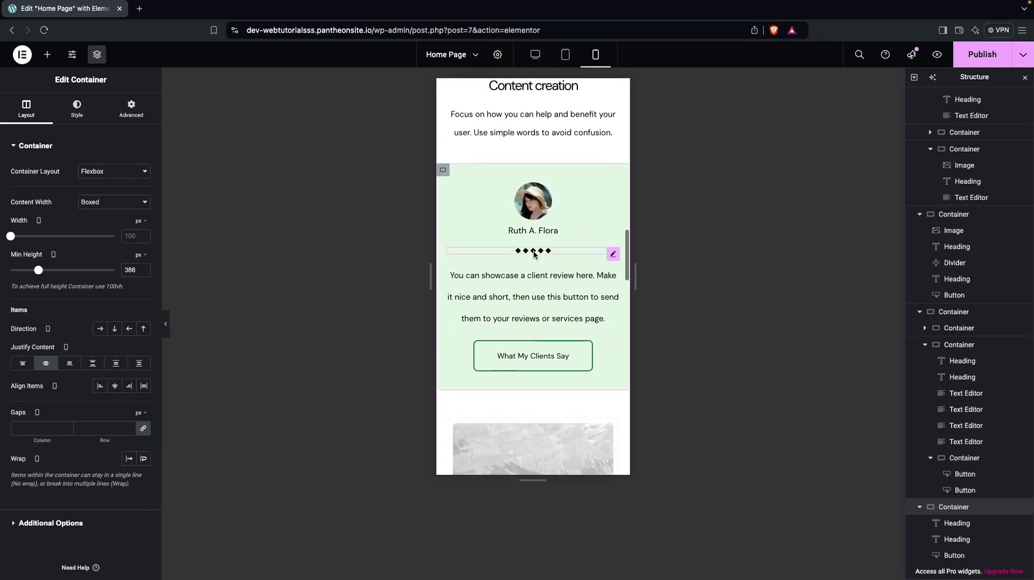
scroll(534, 254, up, 10)
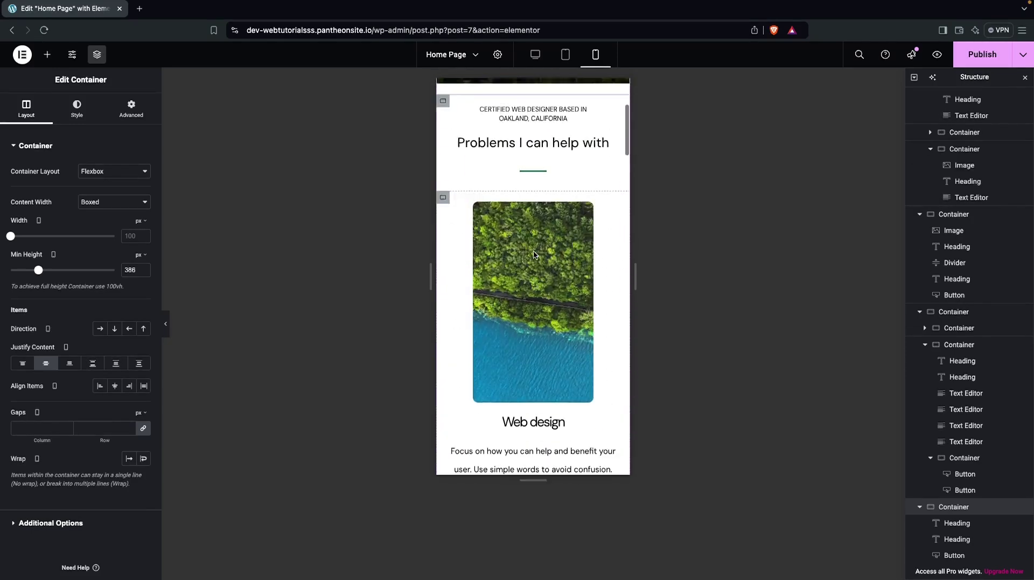
scroll(533, 250, up, 5)
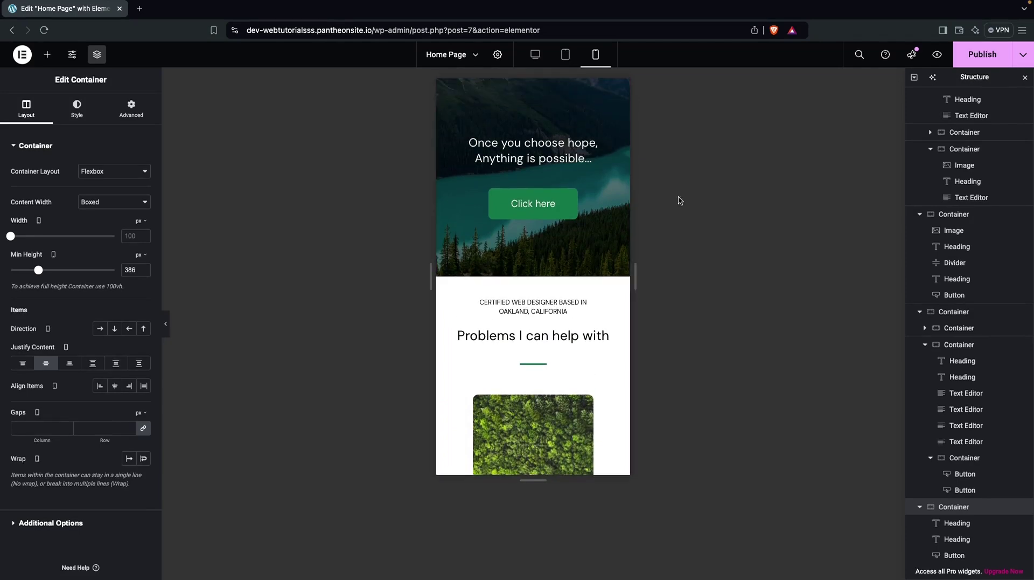
click(565, 56)
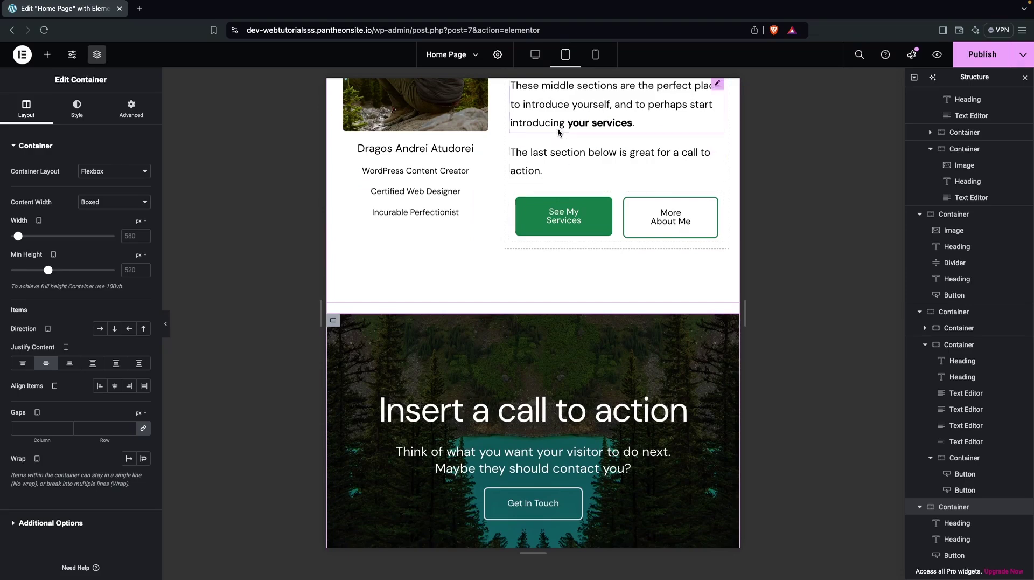
scroll(537, 268, down, 7)
scroll(537, 268, up, 4)
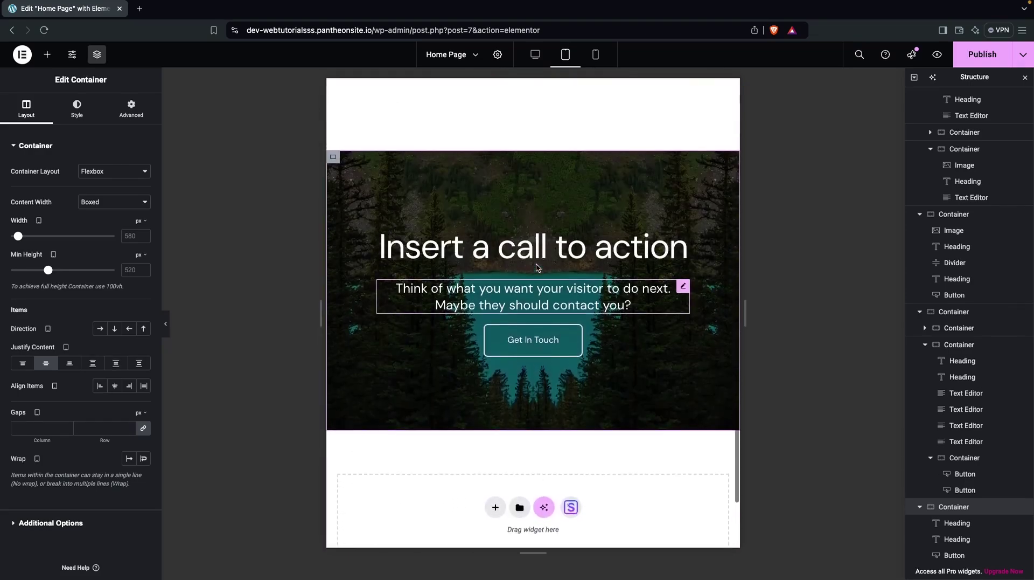
scroll(537, 268, up, 1)
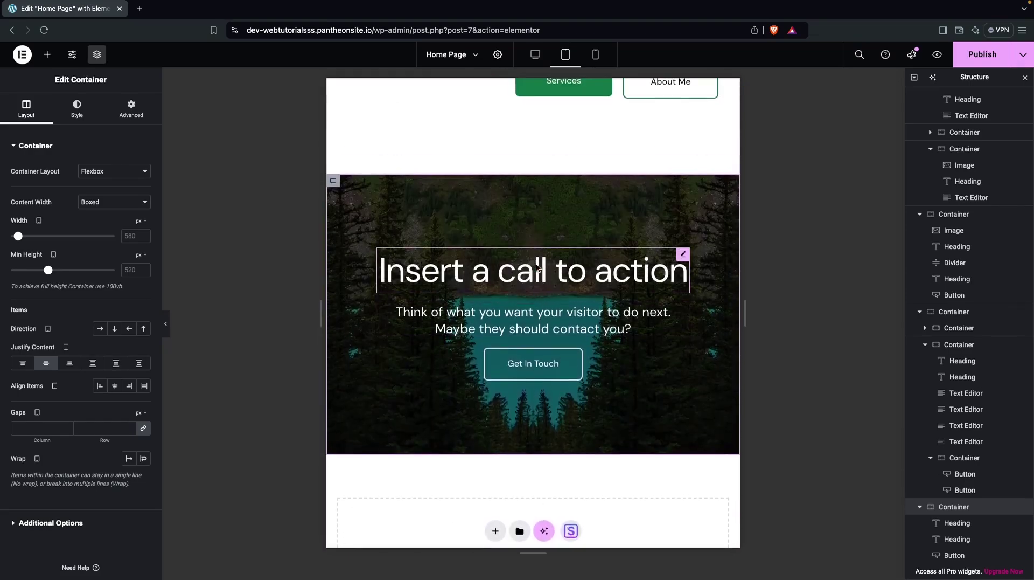
click(527, 271)
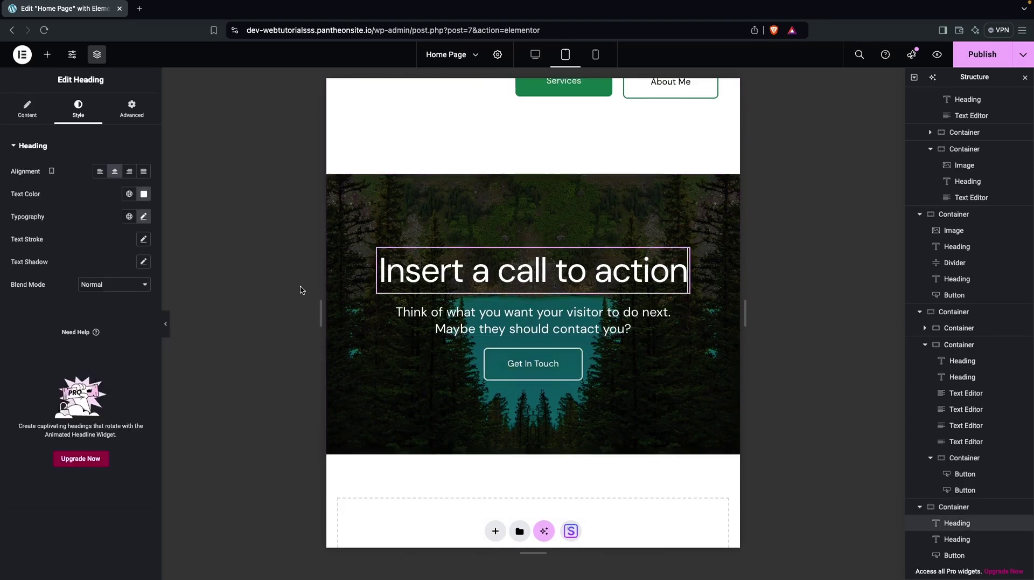
click(142, 220)
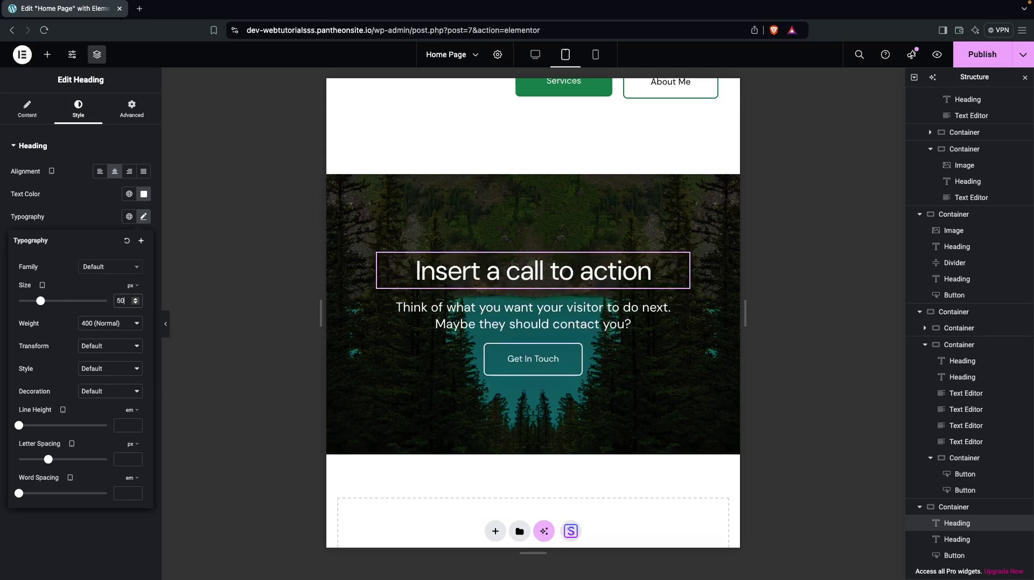
Set the tablet font size of the subheading under "Insert a call to action" to 20 px
click(632, 324)
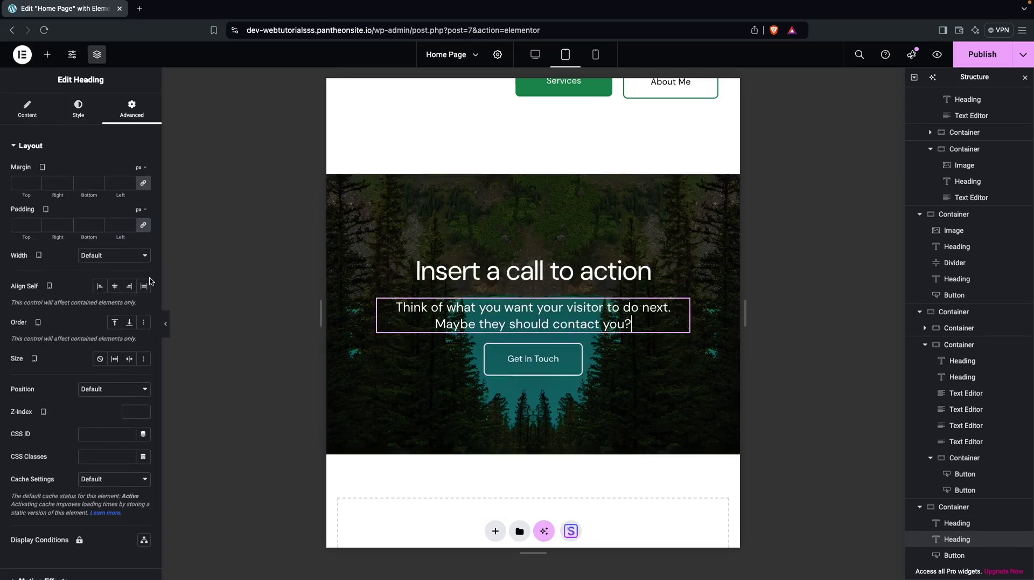
click(78, 108)
click(144, 217)
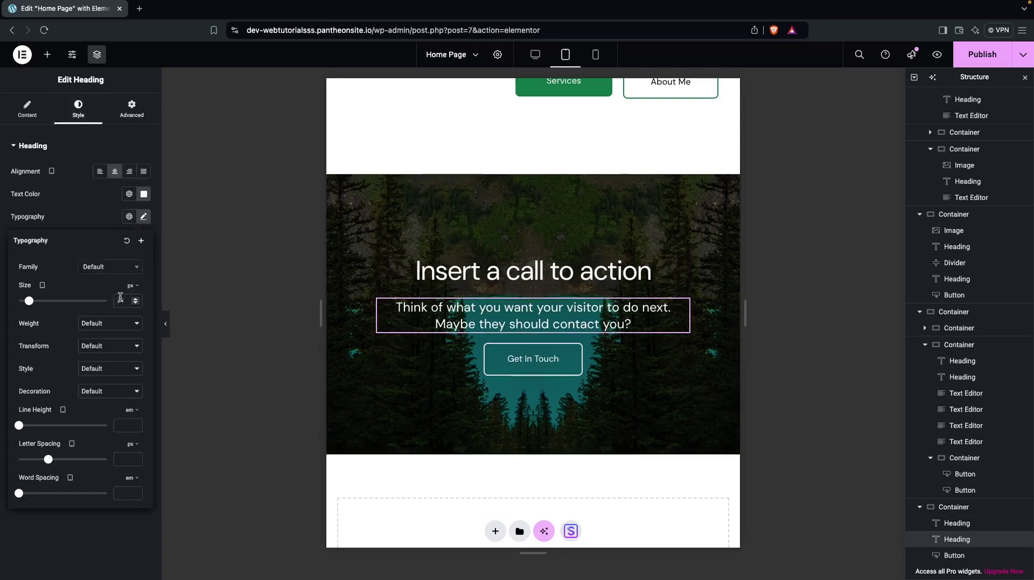
click(124, 300)
text(20)
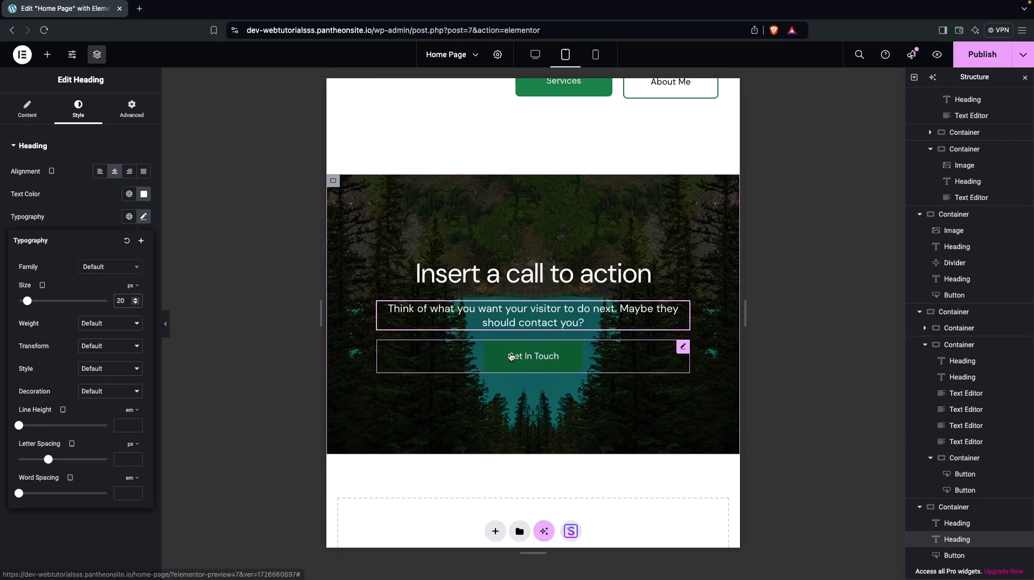
scroll(483, 297, up, 8)
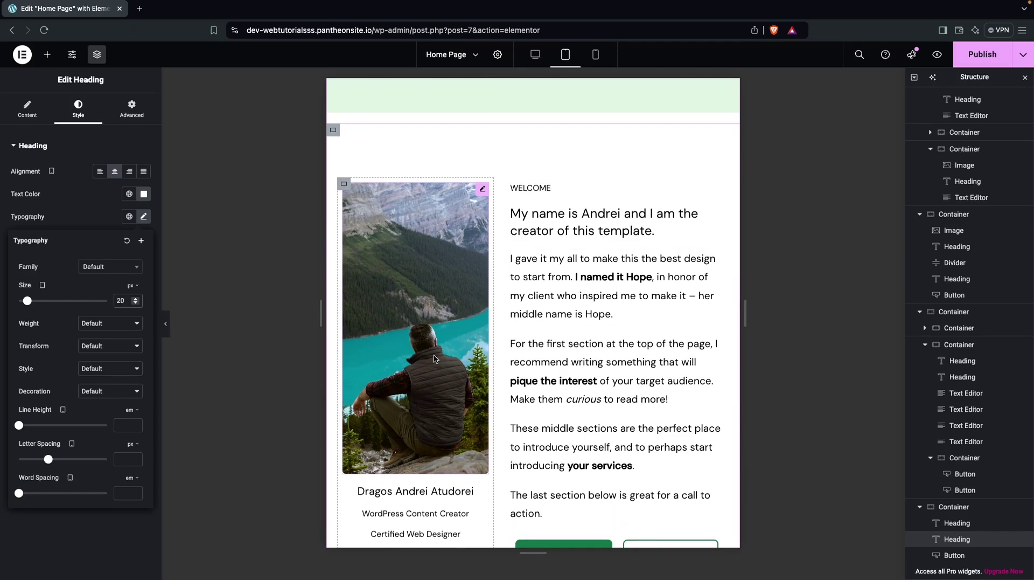
scroll(435, 358, down, 2)
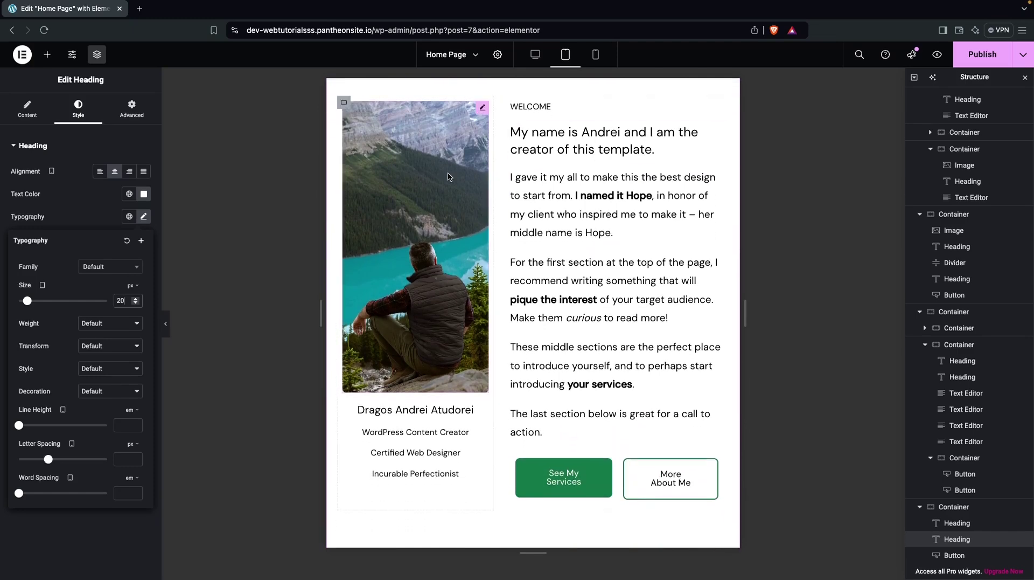
Set the tablet font size of the introduction heading under "WELCOME" to 24 px
click(517, 153)
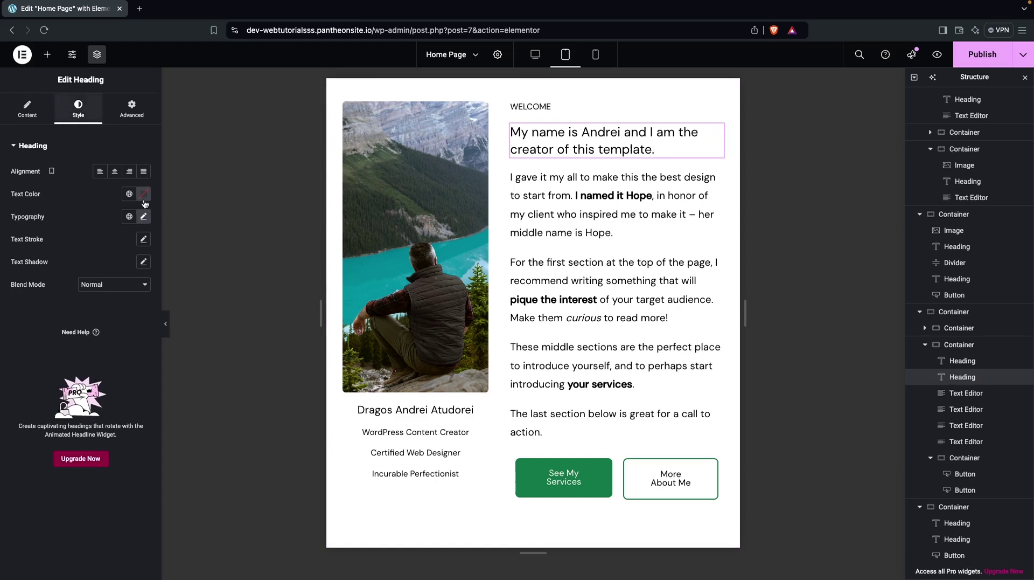
click(145, 217)
click(128, 300)
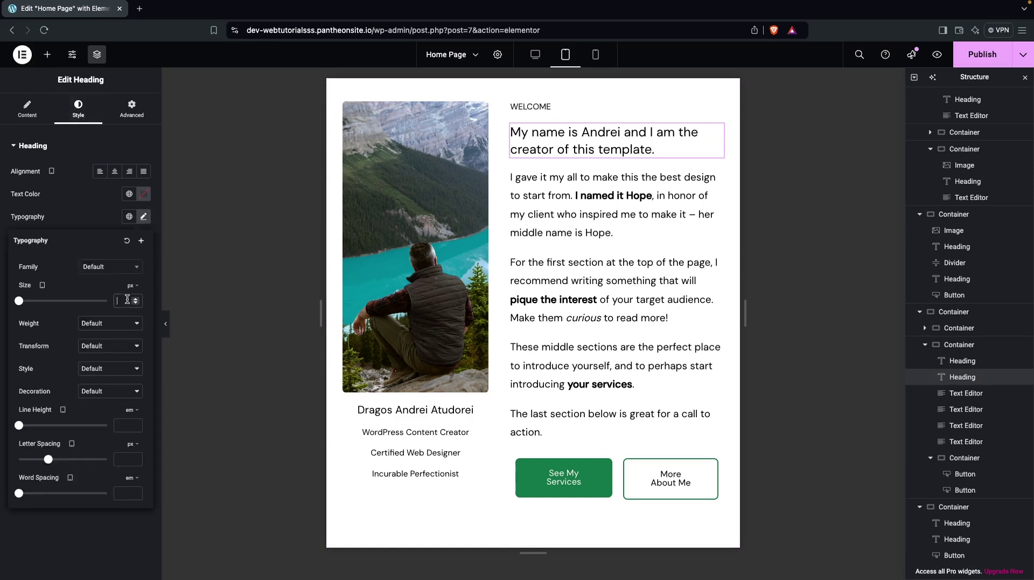
text(20)
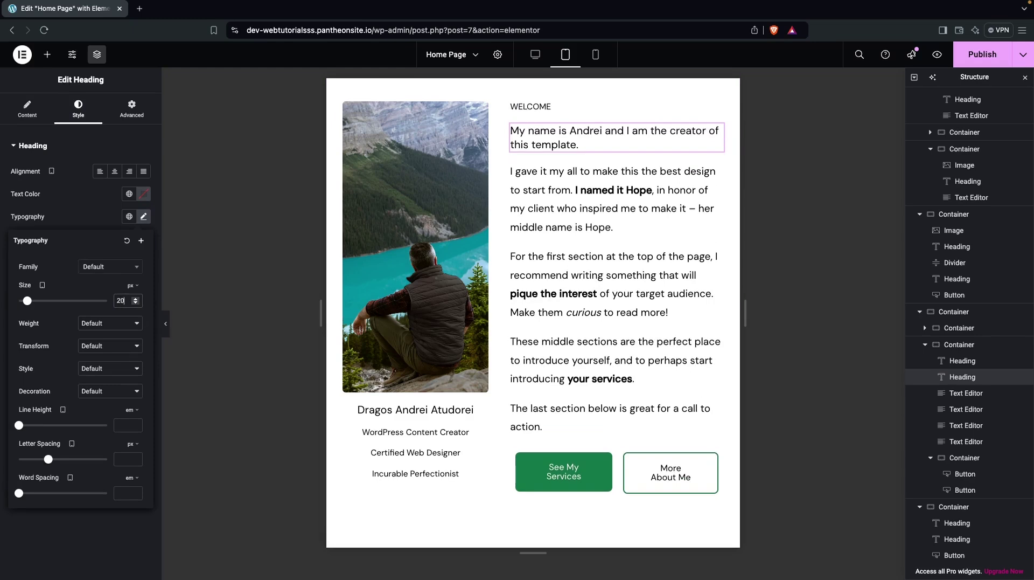
key(BackSpace)
text(4)
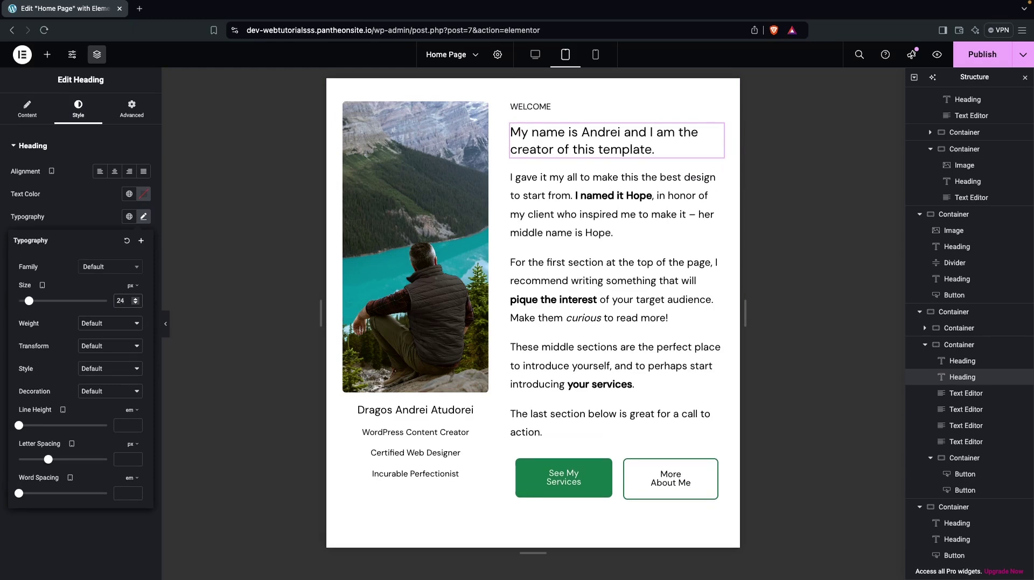
Set the tablet font size of the first paragraph below the introduction heading to 18 px
click(673, 186)
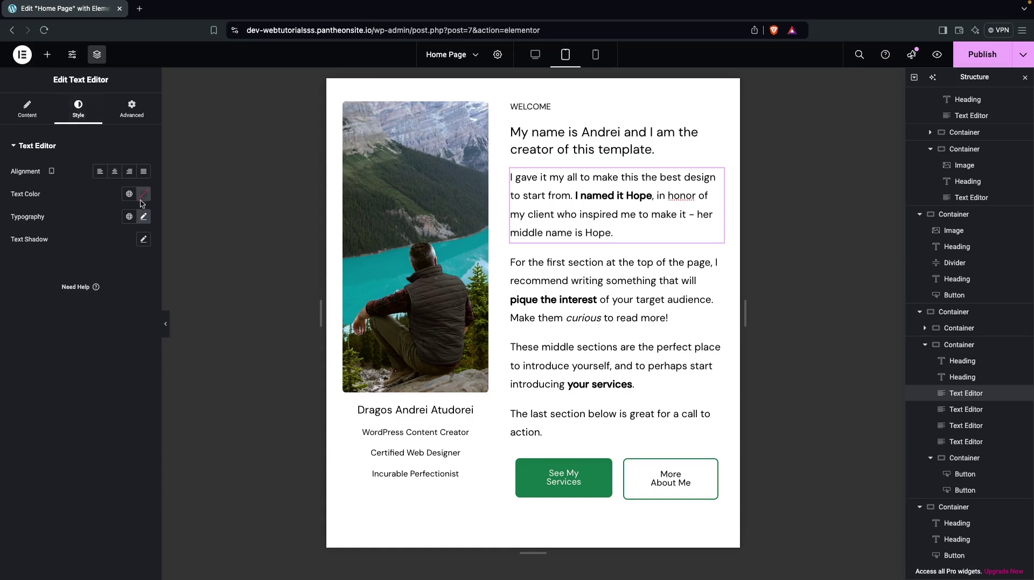
click(143, 216)
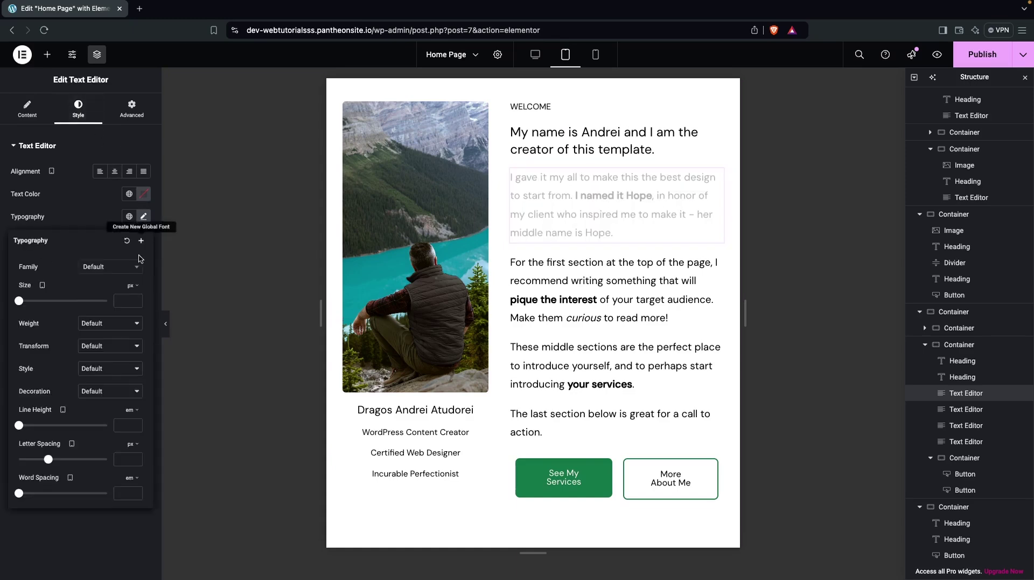
click(127, 301)
text(16)
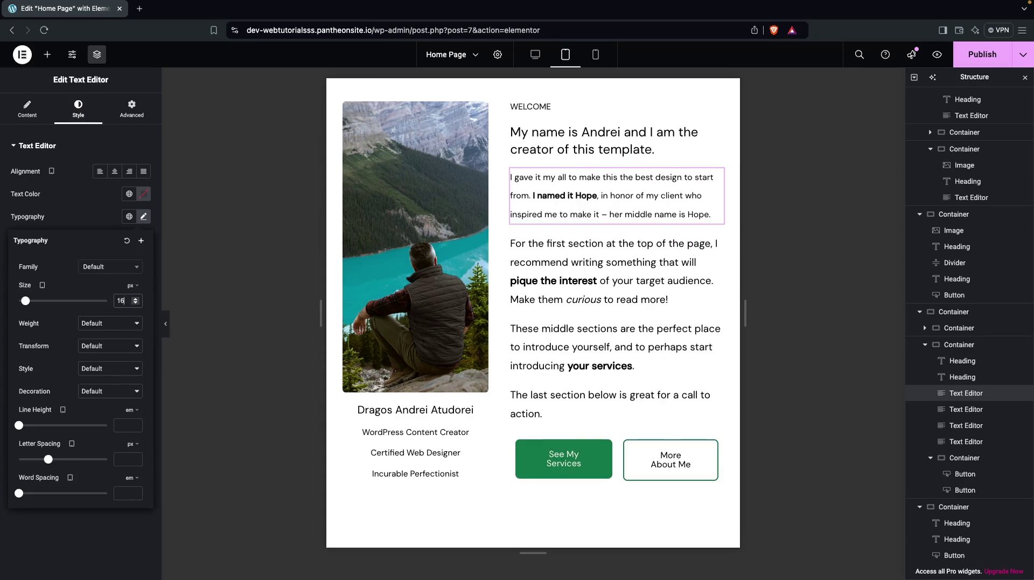
key(BackSpace)
text(8)
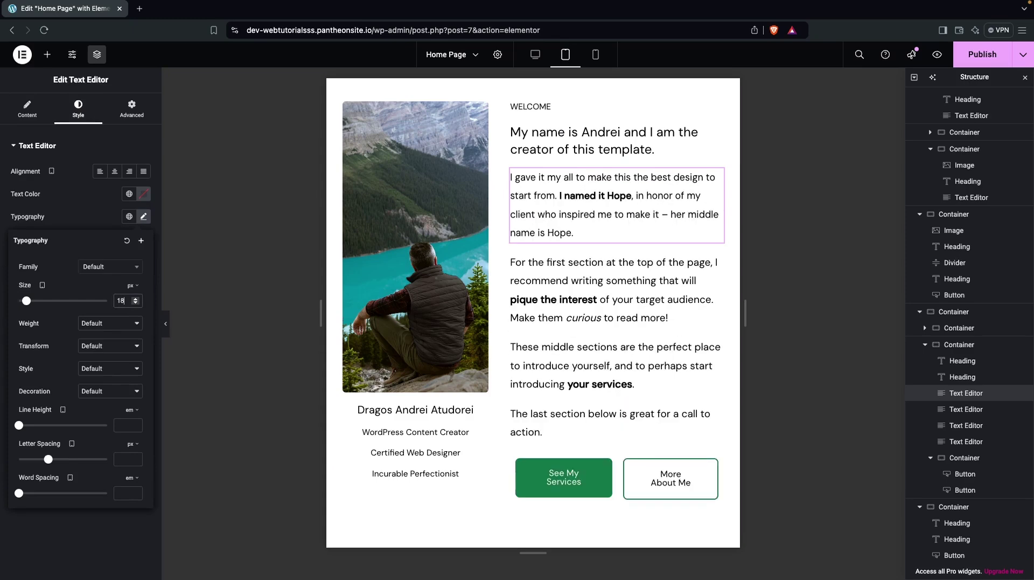
Copy the first paragraph's style and apply it to the three paragraphs below it
right_click(518, 216)
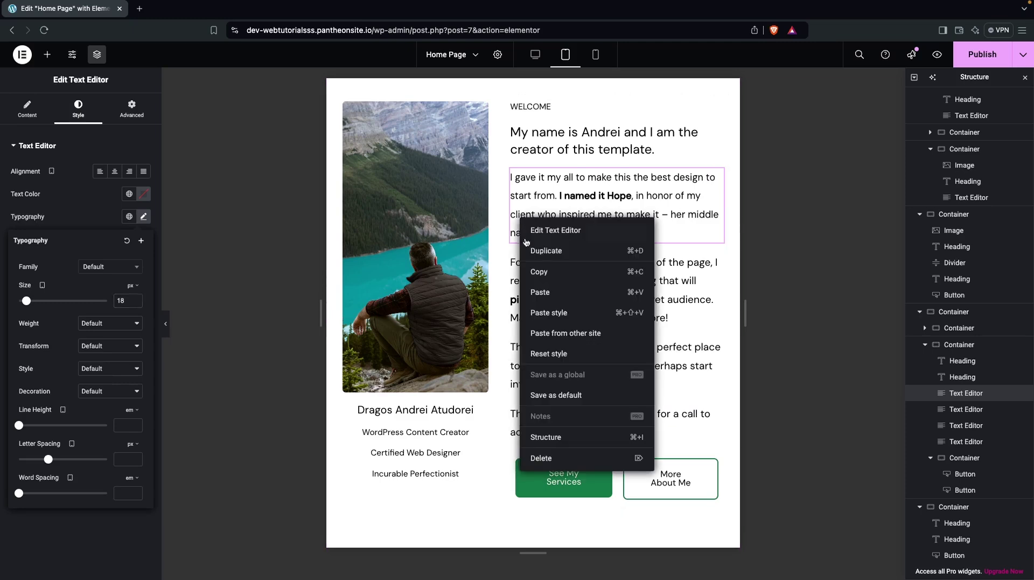
click(544, 271)
right_click(563, 266)
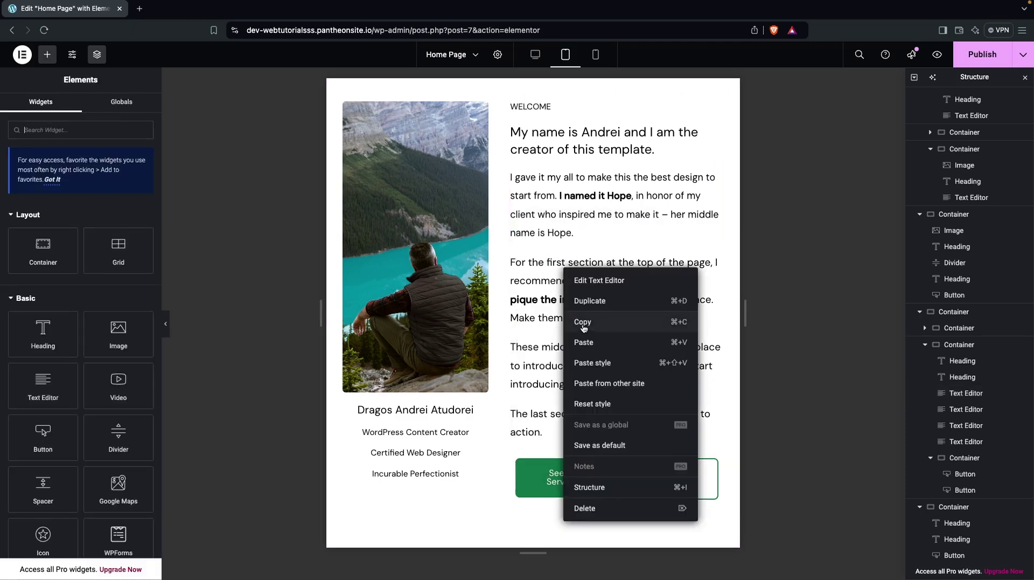
click(584, 359)
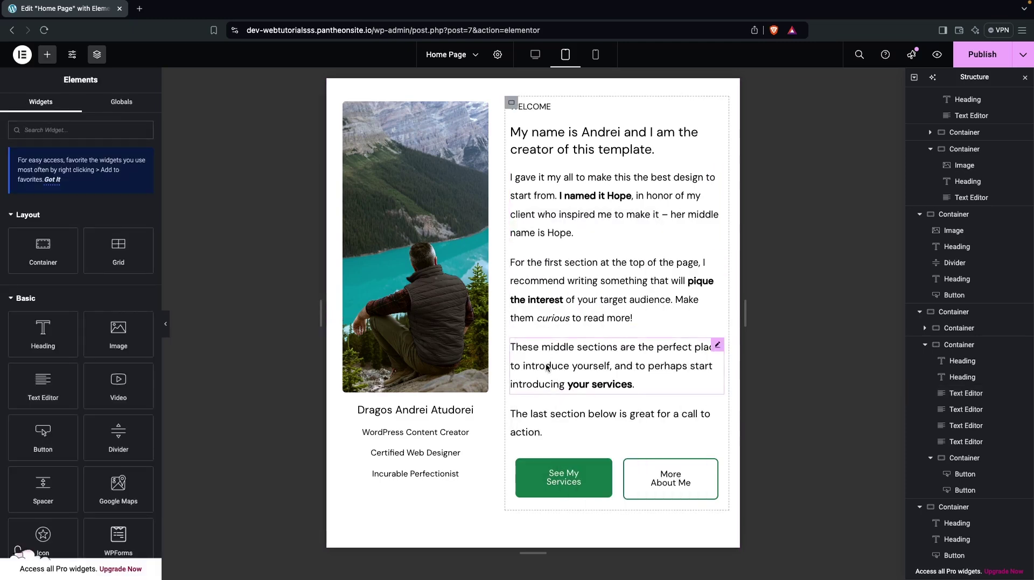
right_click(546, 345)
click(573, 429)
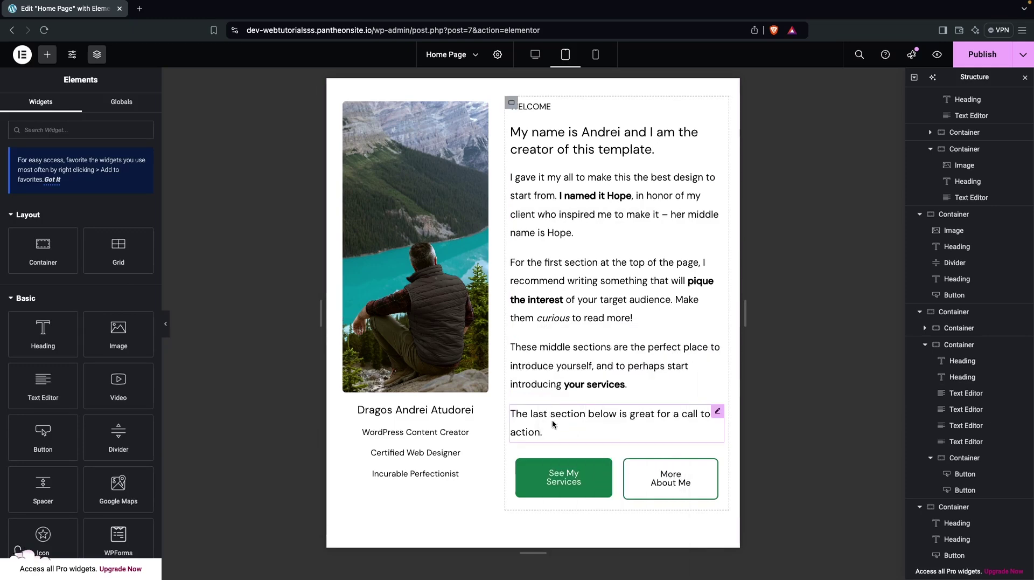
right_click(554, 424)
click(578, 423)
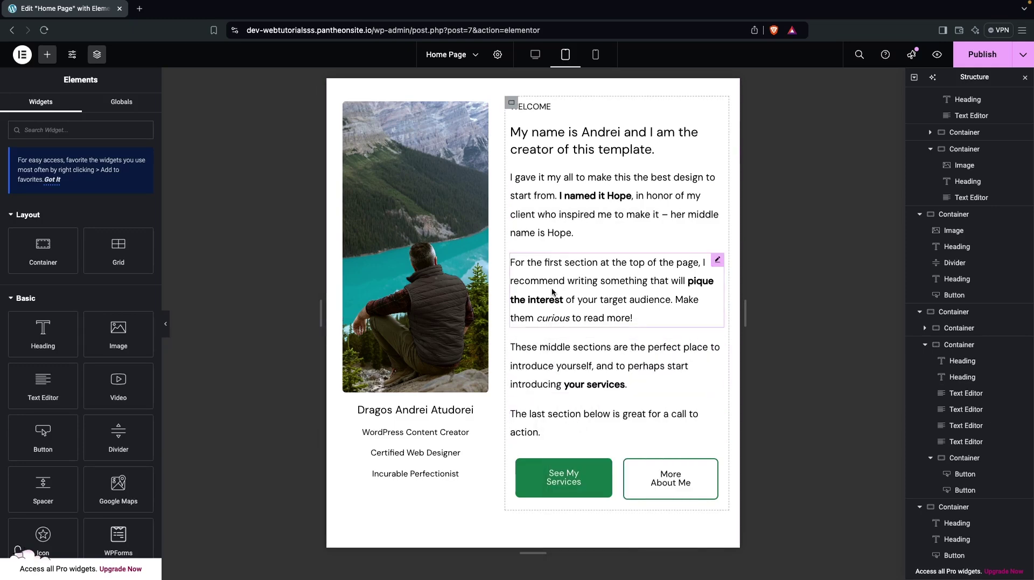
Set the tablet font size of the "See My Services" button to 15 px
click(559, 480)
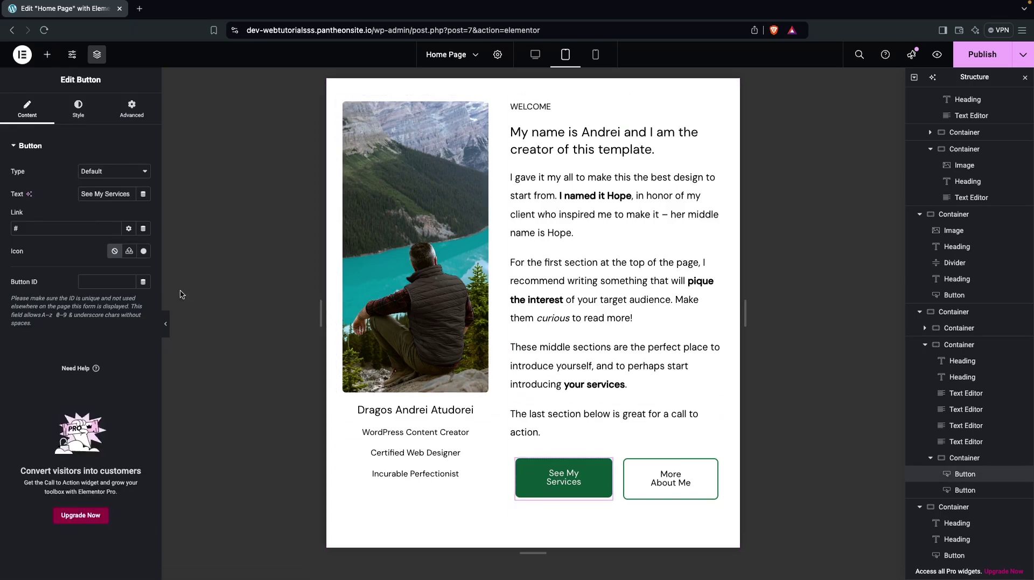
click(79, 109)
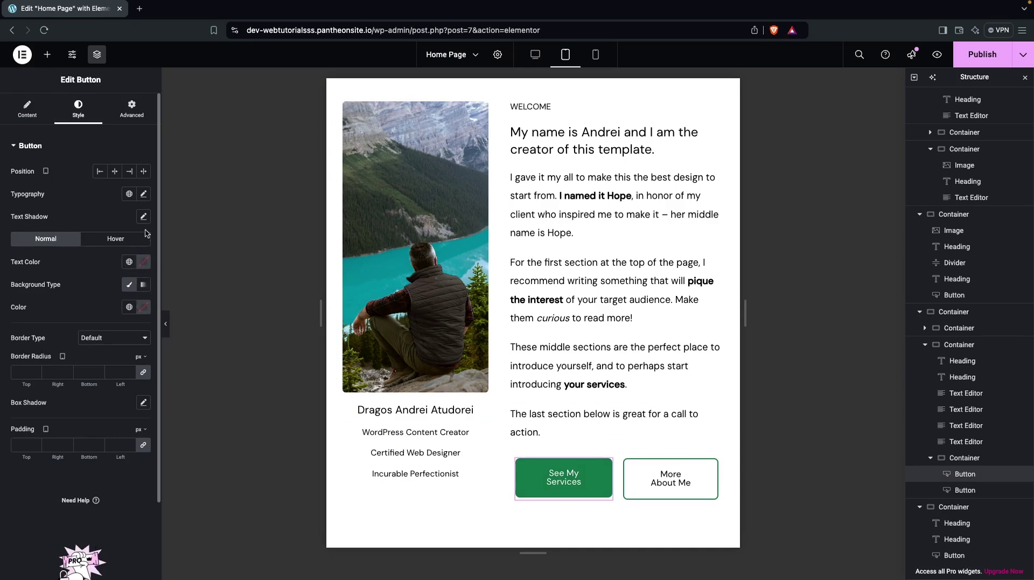
click(143, 195)
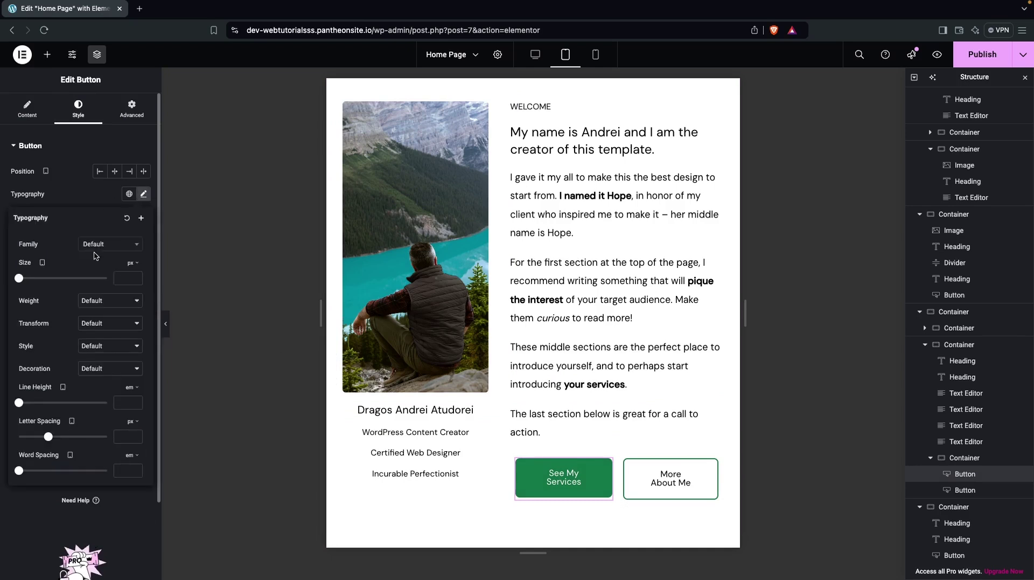
drag(19, 279, 25, 279)
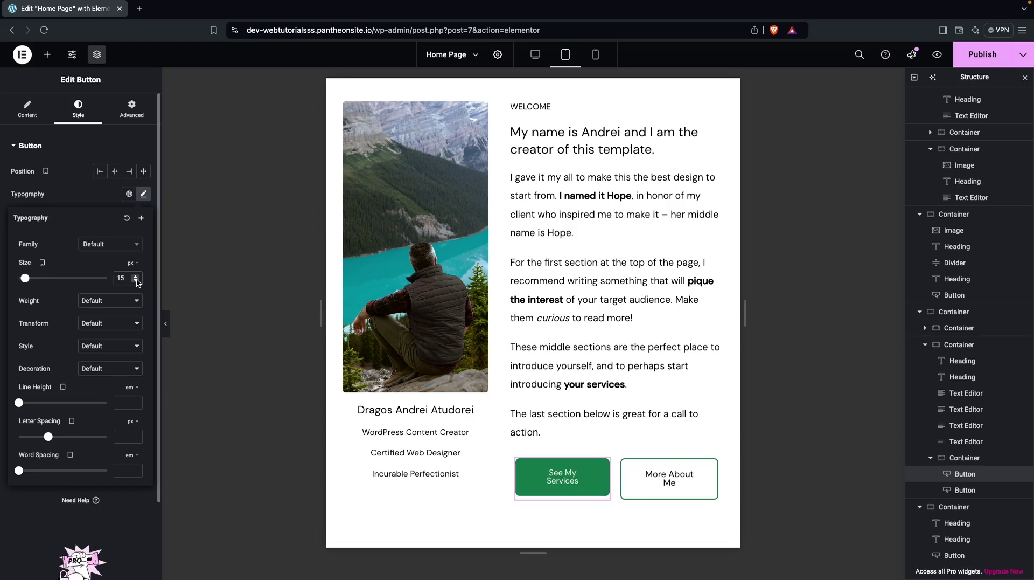
click(121, 278)
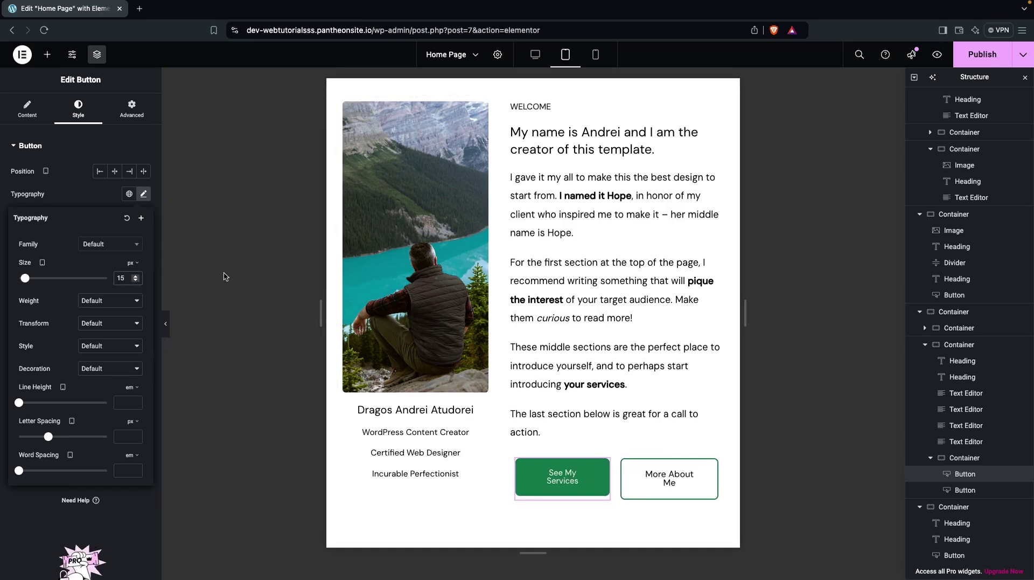
Reduce the tablet font size of the "More About Me" button to match the "See My Services" button
right_click(652, 475)
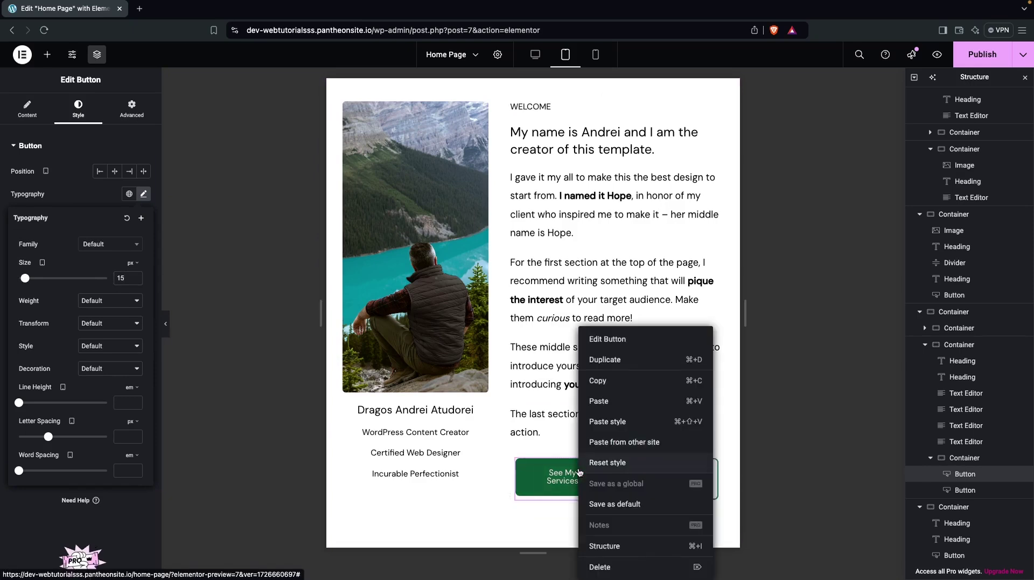
click(633, 477)
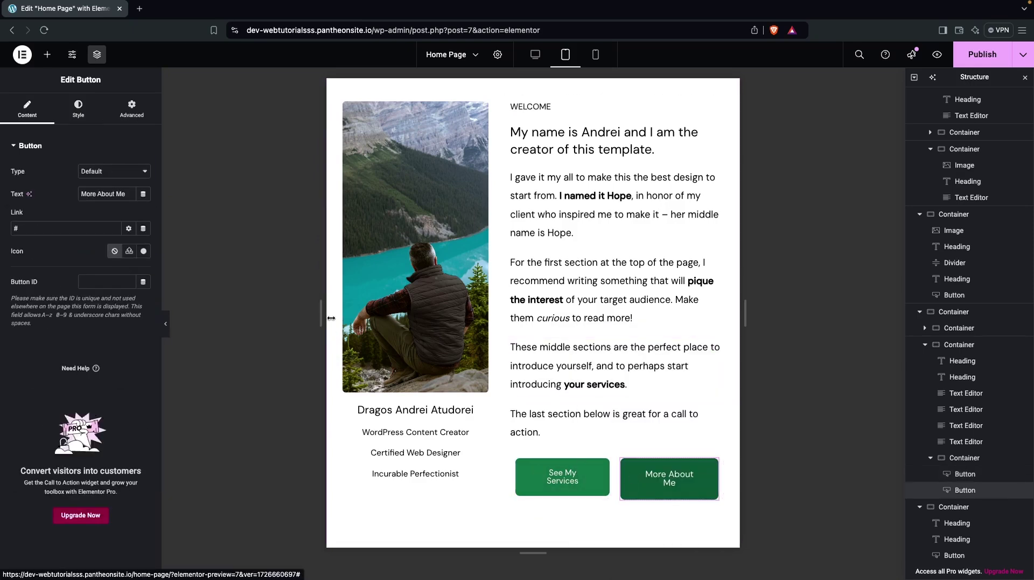
click(78, 108)
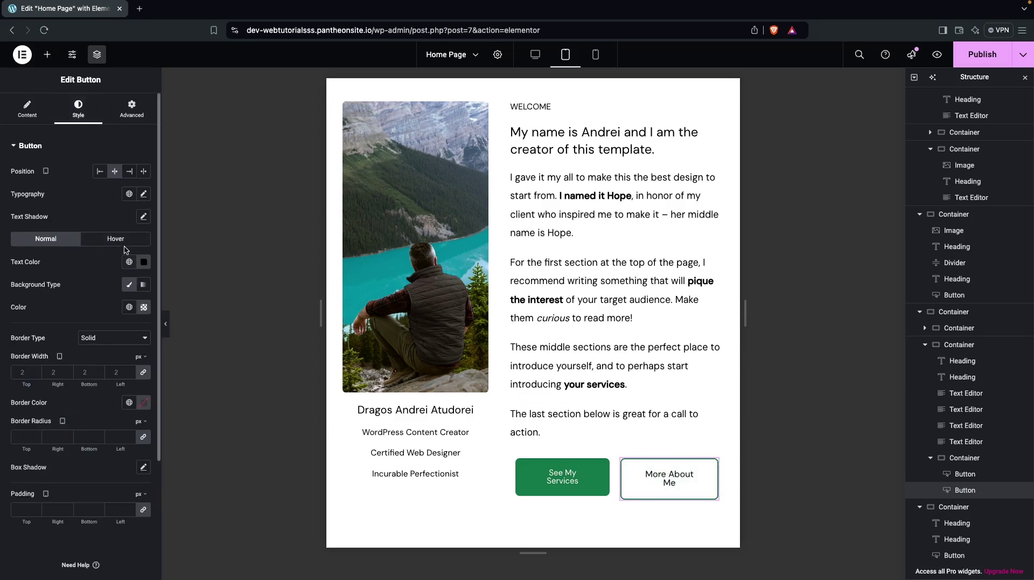
click(144, 195)
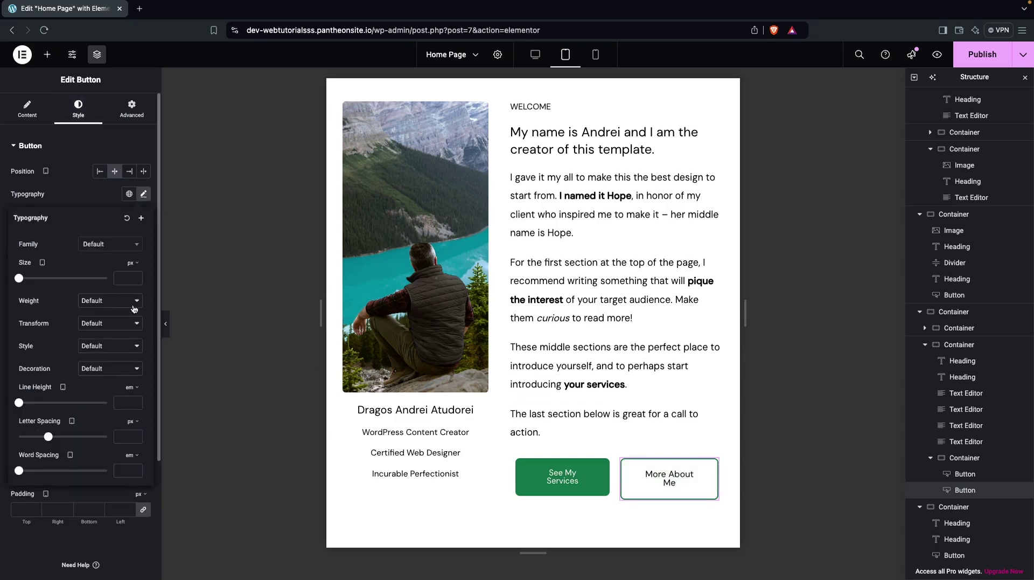
scroll(592, 377, down, 1)
click(662, 478)
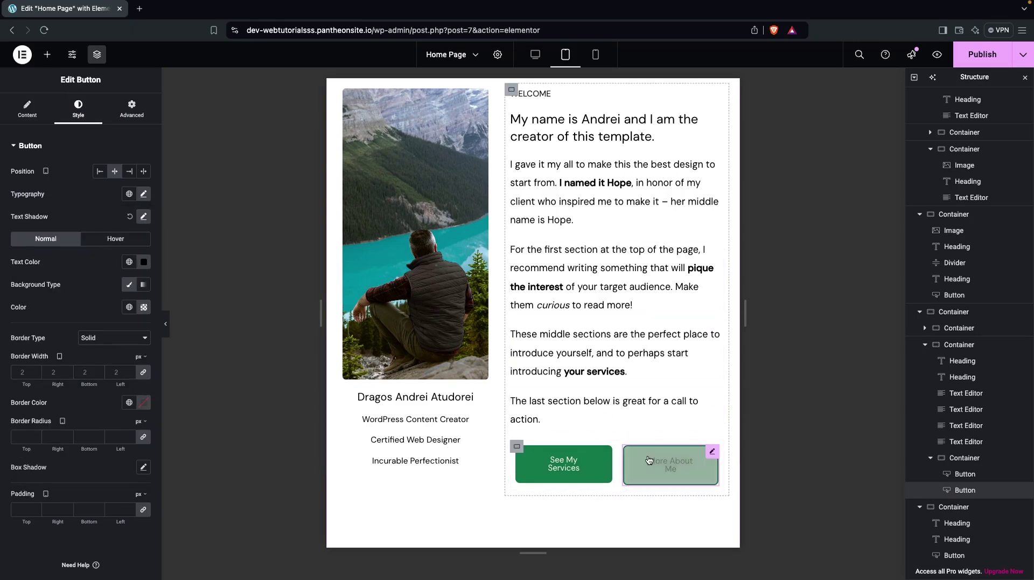
Set the tablet column and row gaps of the welcome text container to 15 px
scroll(615, 350, up, 2)
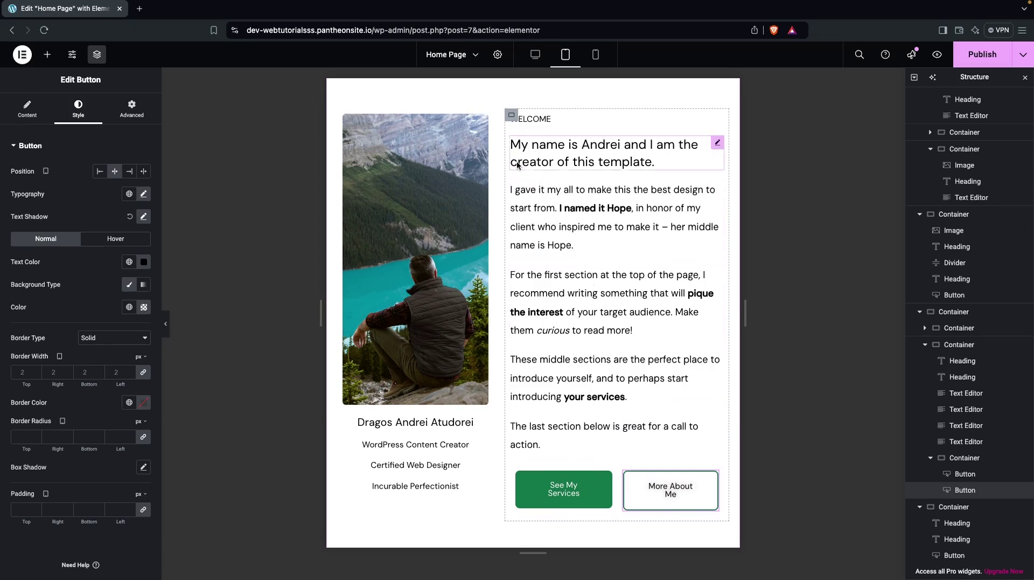
click(511, 115)
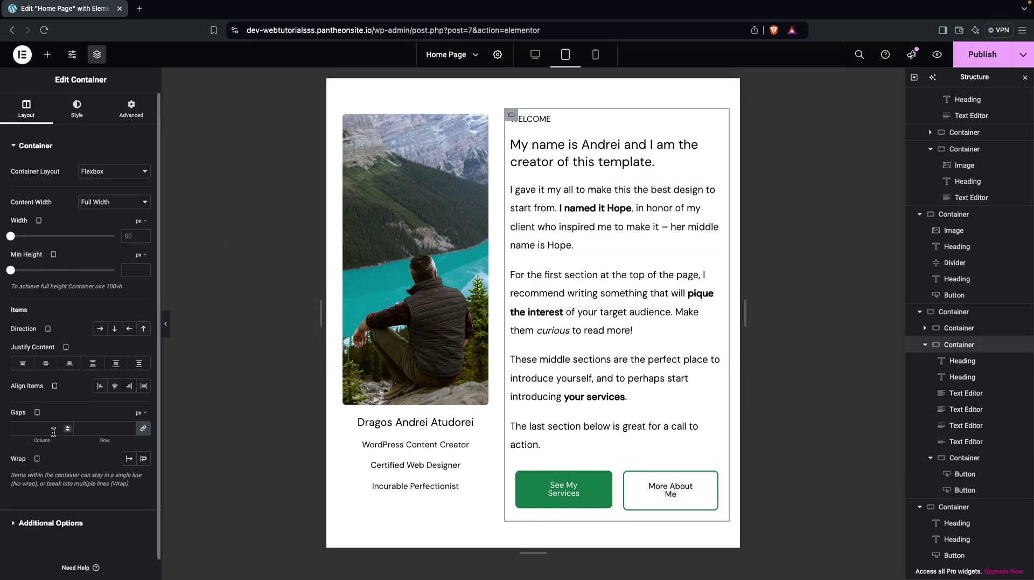
click(35, 426)
text(0)
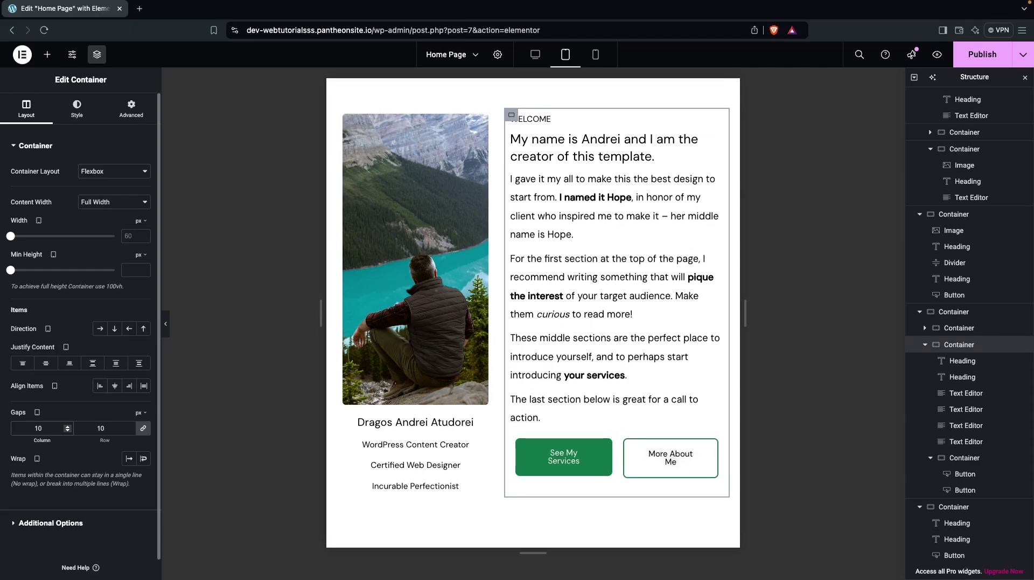
key(BackSpace)
text(5)
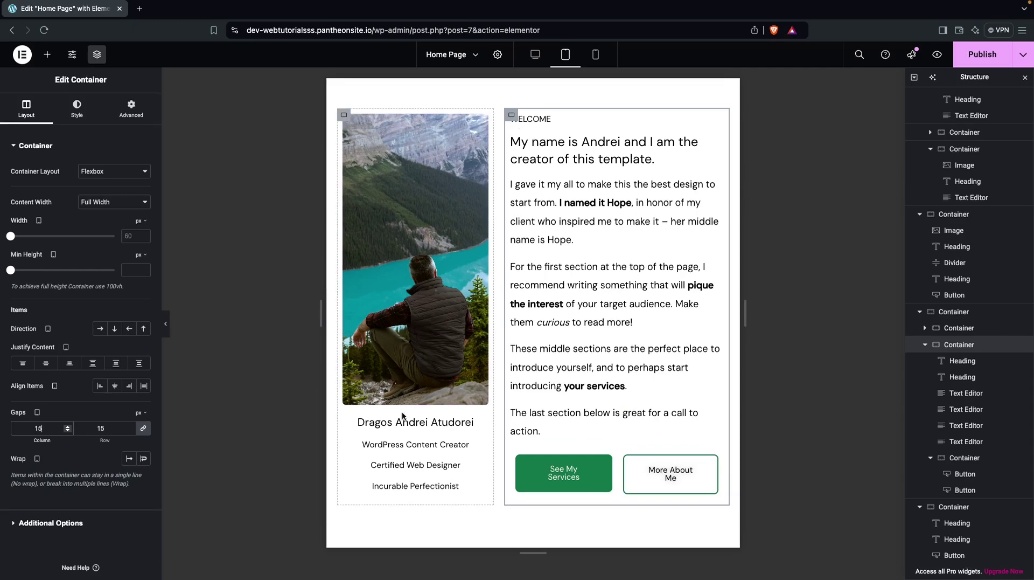
Set the outer welcome section container's tablet padding to 60 px top and bottom and 20 px right and left
scroll(403, 416, up, 1)
scroll(403, 416, down, 1)
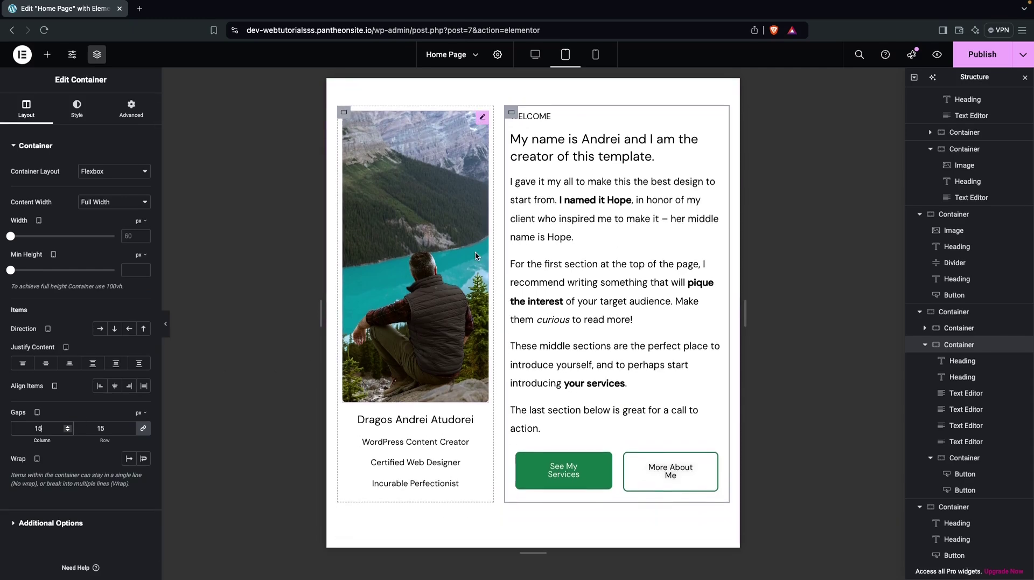
scroll(519, 242, down, 1)
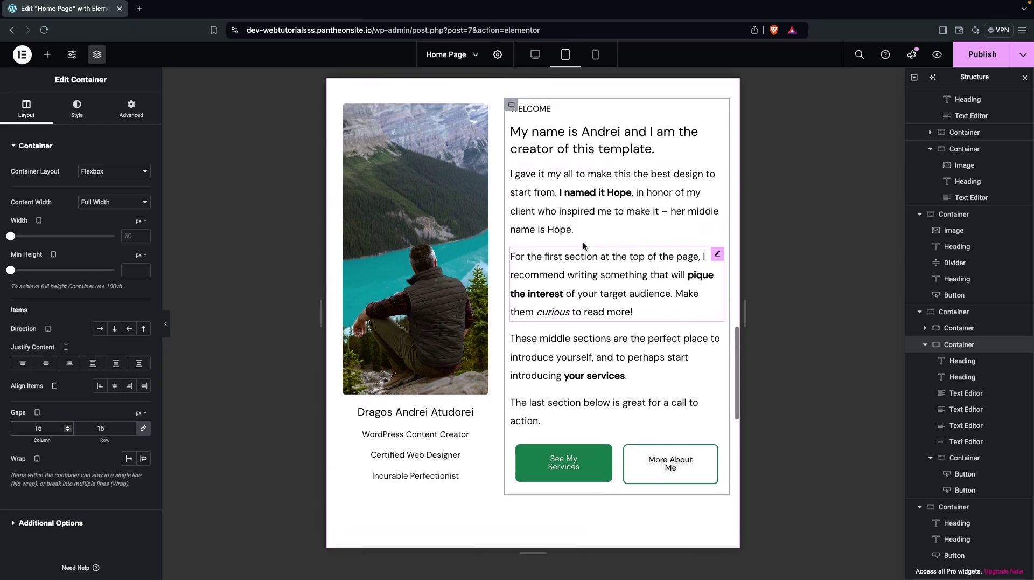
scroll(519, 247, up, 1)
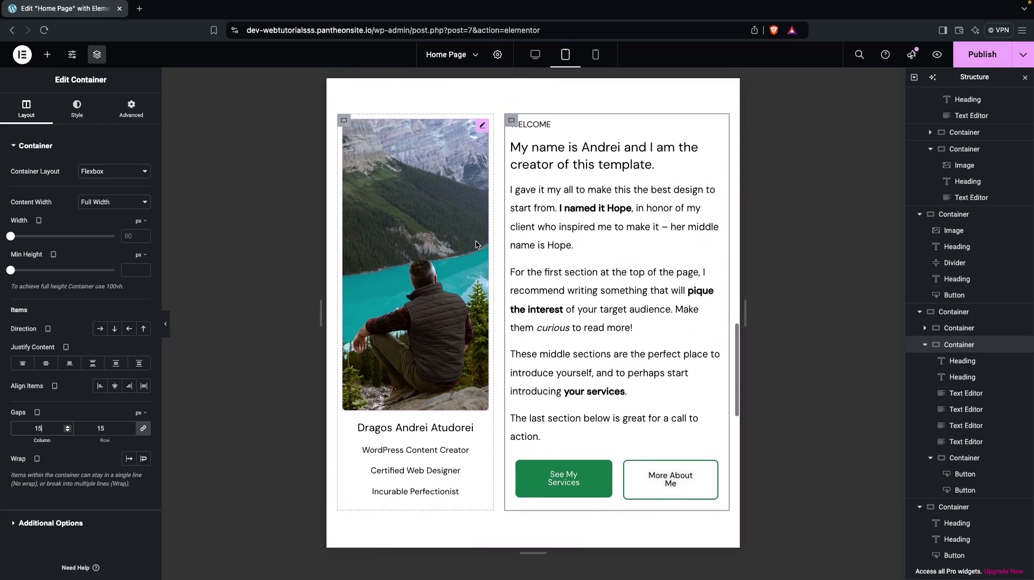
scroll(407, 256, up, 5)
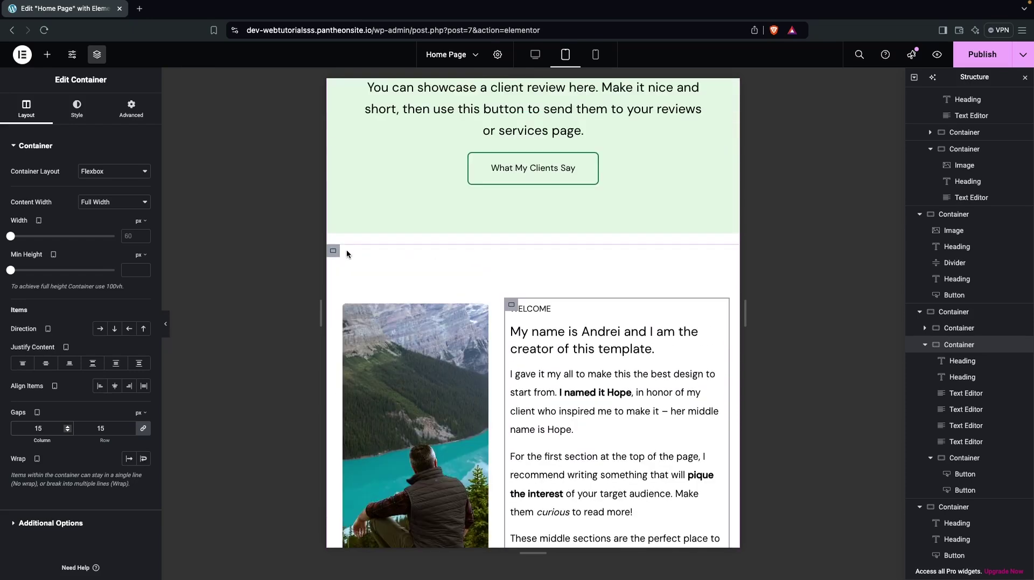
click(333, 250)
click(131, 108)
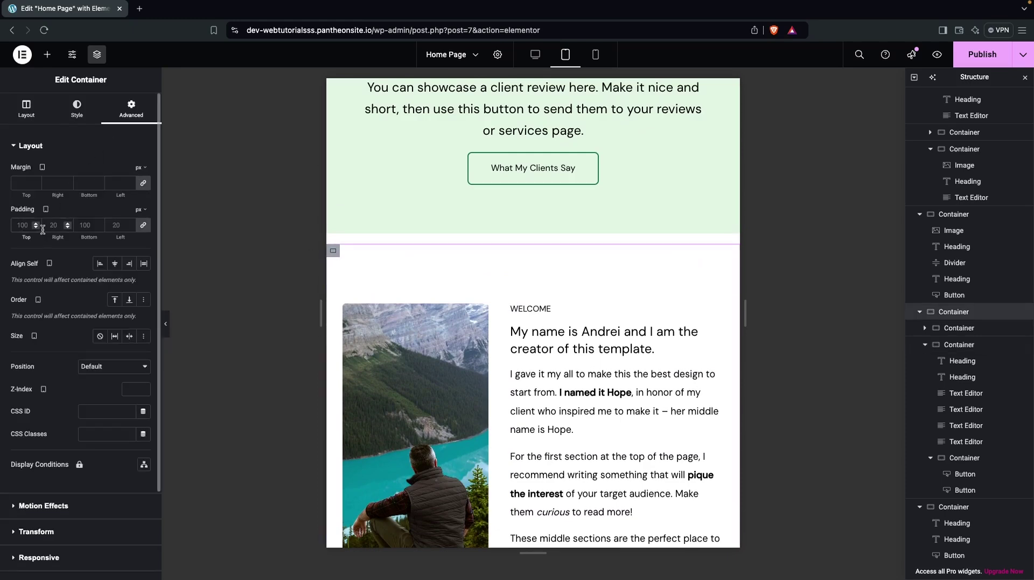
text(60)
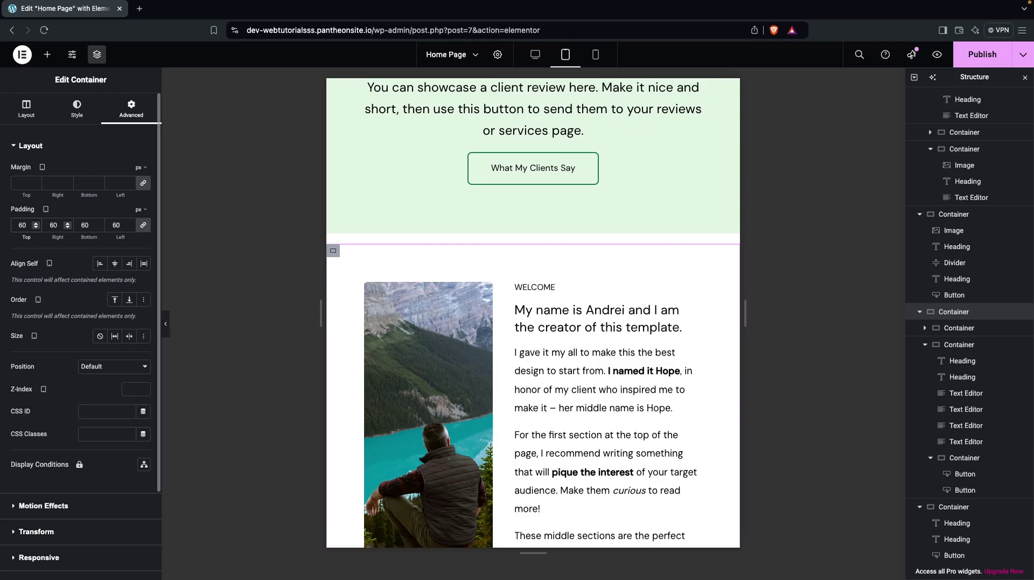
key(Up)
key(Up)
double_click(54, 225)
text(020)
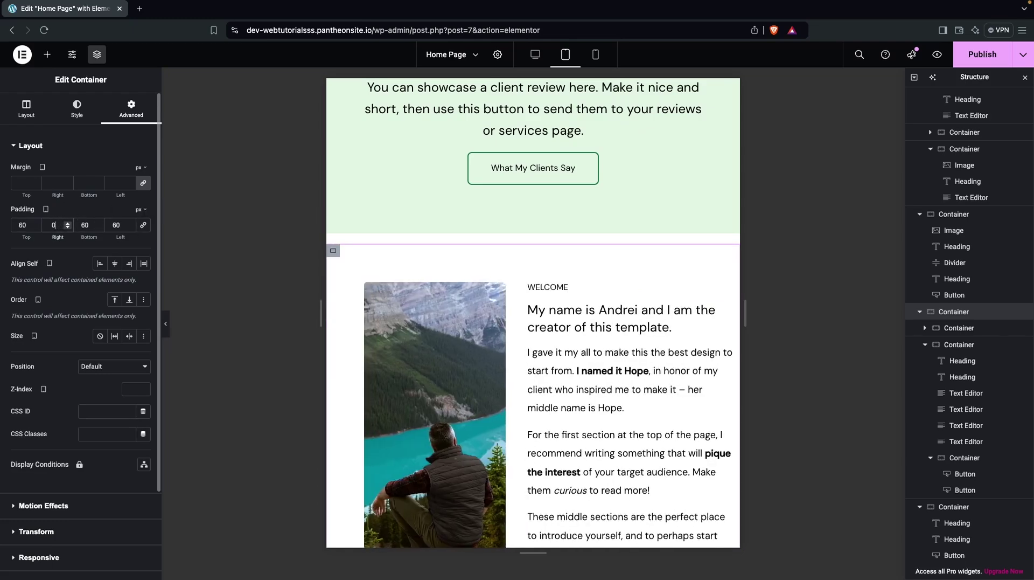
double_click(116, 225)
text(020)
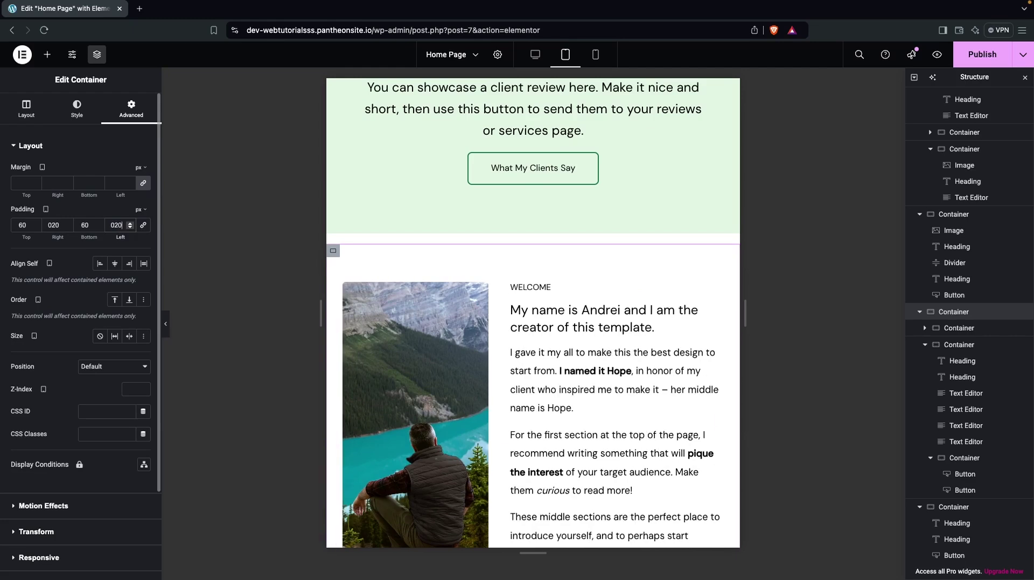
Set the outer welcome section container's tablet top and bottom padding to 30 px
scroll(431, 342, down, 4)
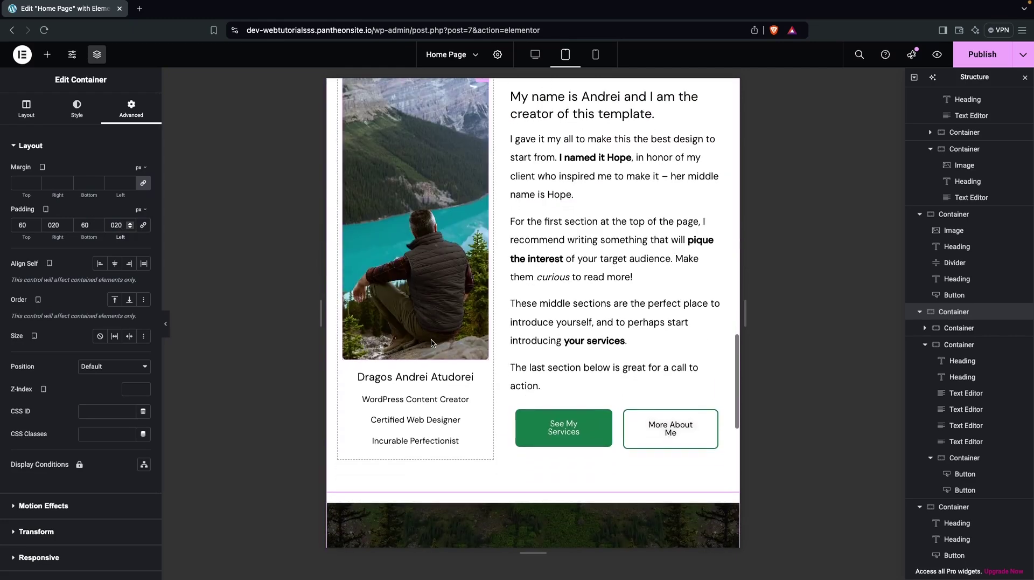
scroll(431, 343, up, 3)
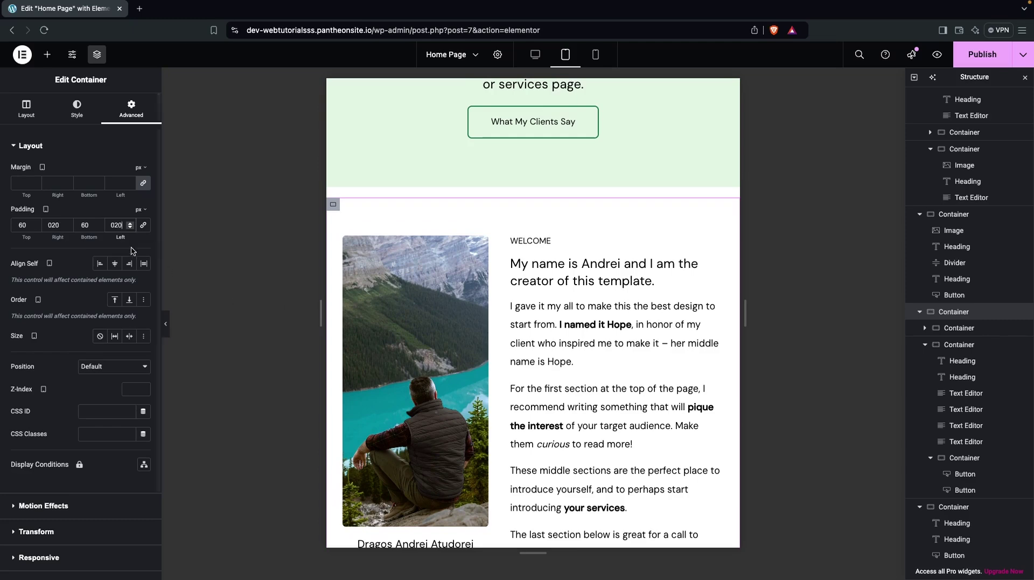
click(85, 222)
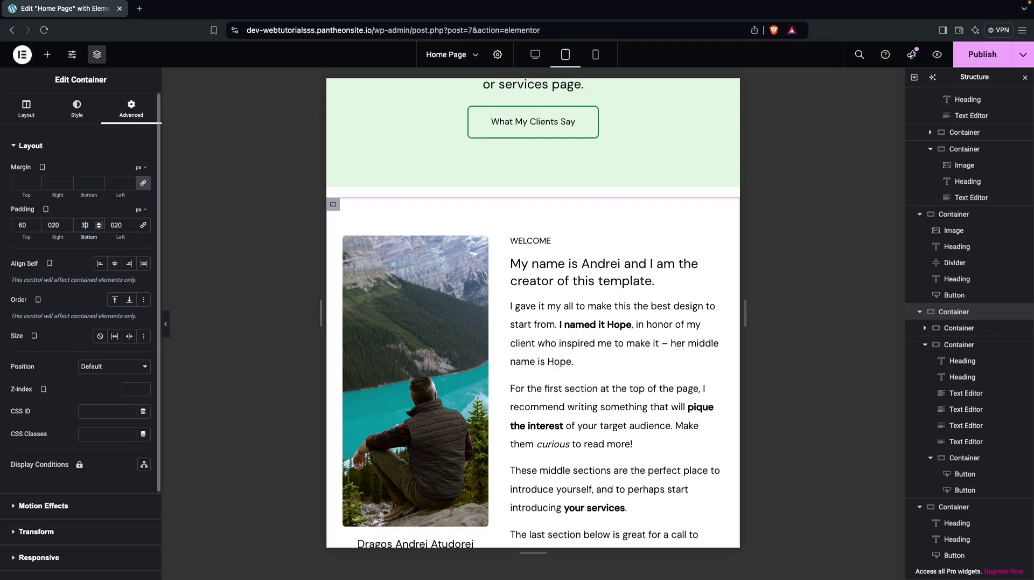
scroll(506, 332, down, 5)
scroll(506, 332, up, 5)
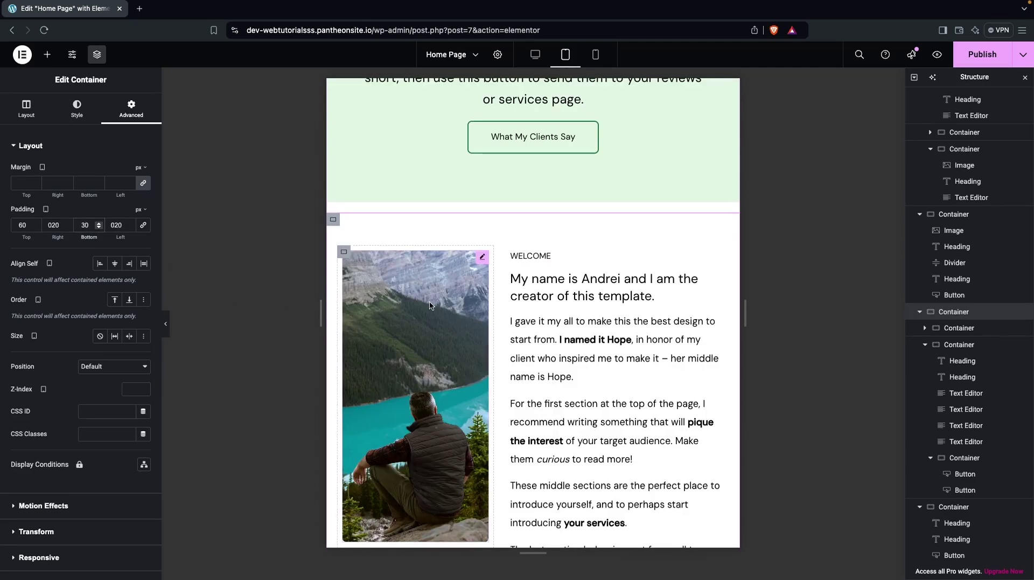
click(21, 224)
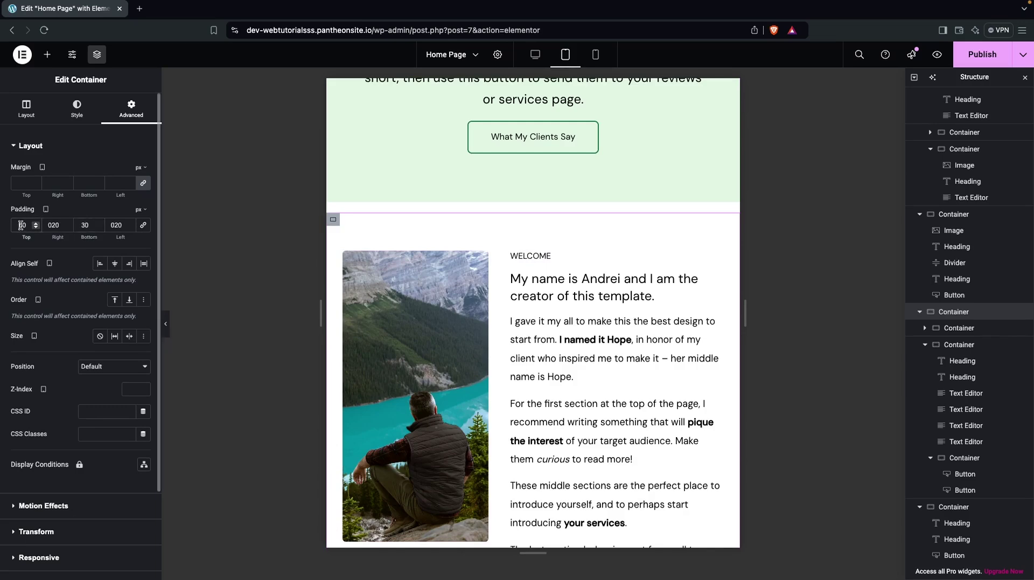
text(30)
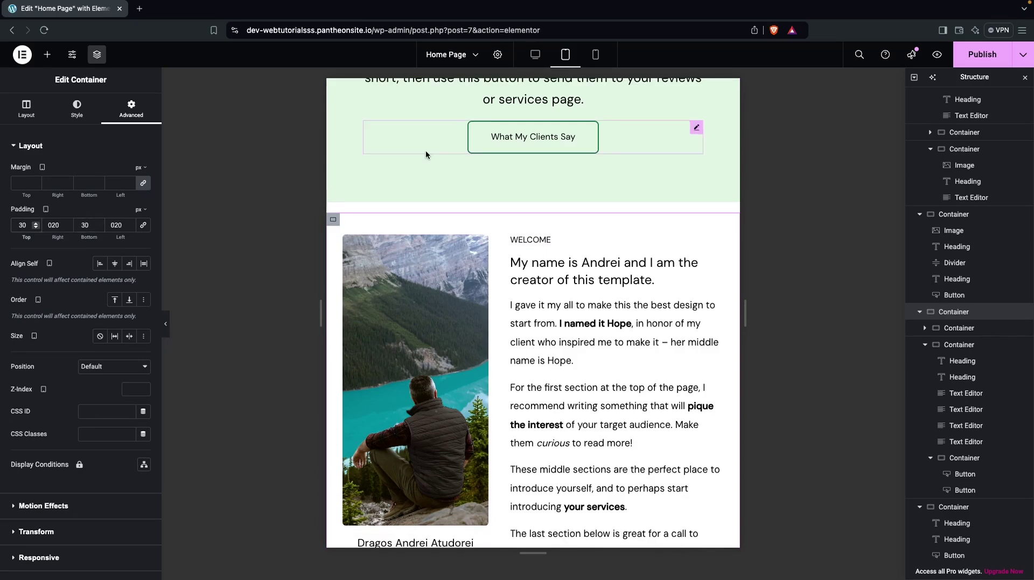
Set the tablet font size of the "Web design" heading to 24 px
scroll(425, 155, up, 3)
scroll(425, 151, up, 1)
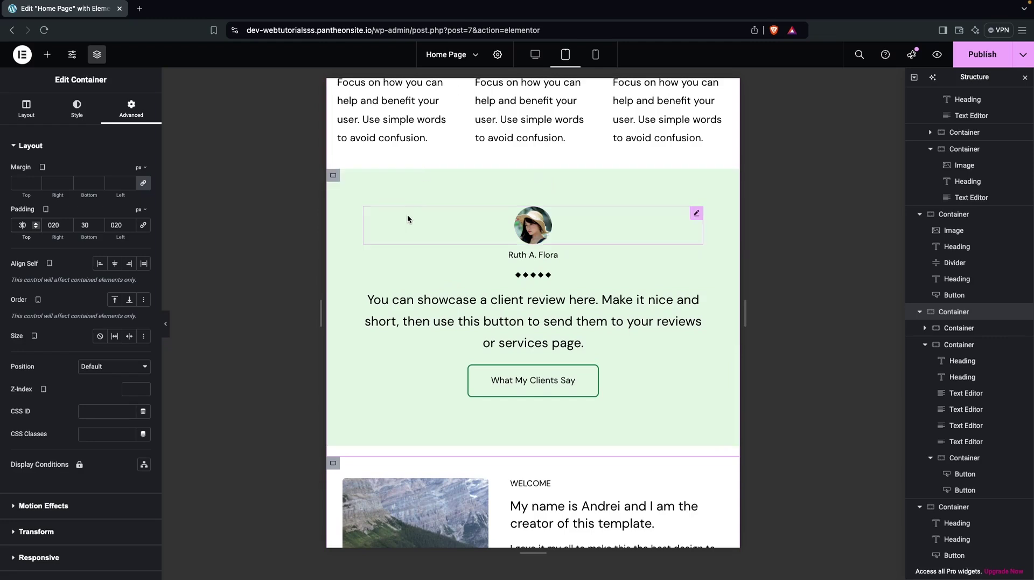
scroll(402, 229, up, 3)
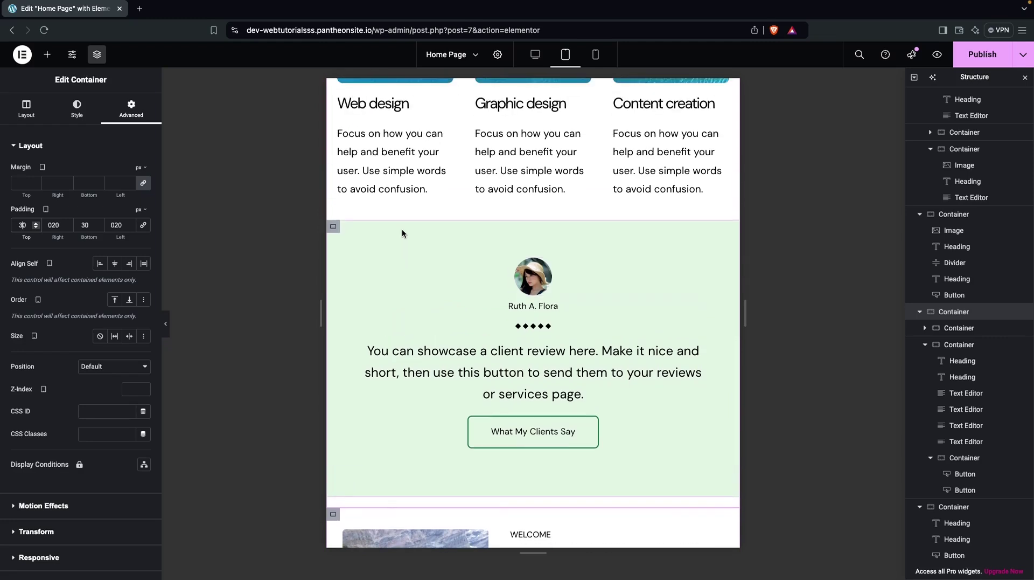
scroll(402, 232, up, 5)
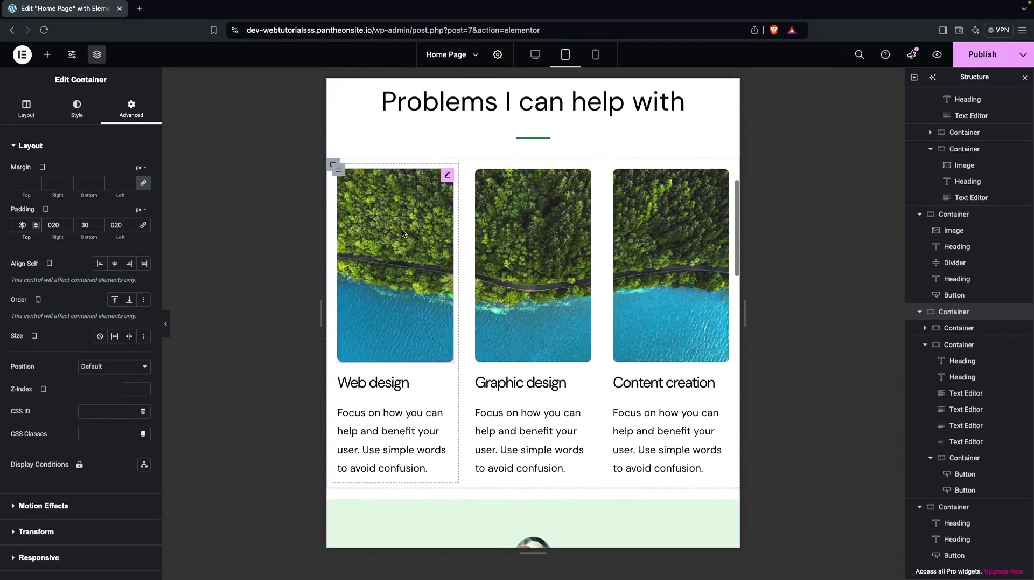
click(339, 176)
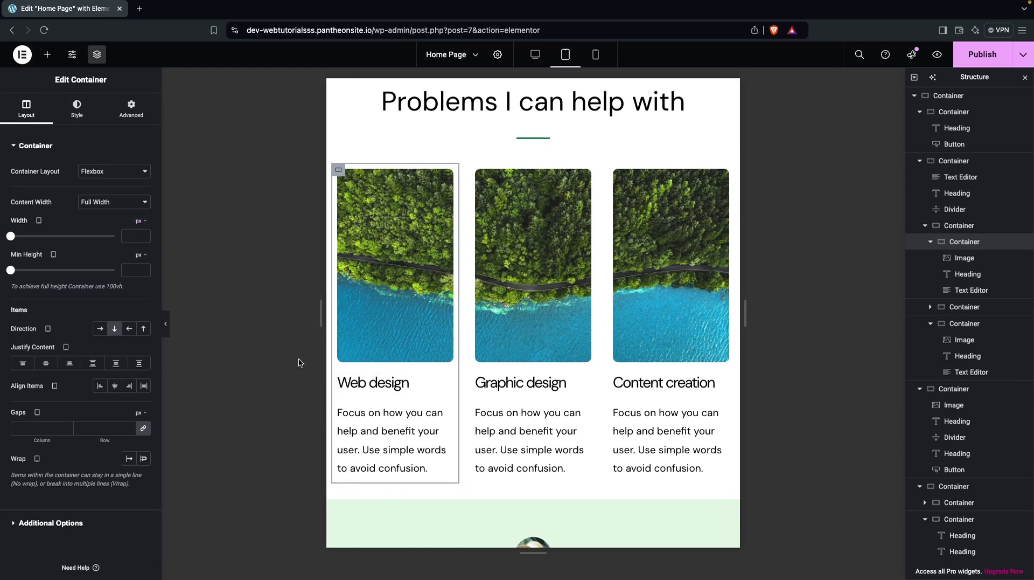
click(371, 386)
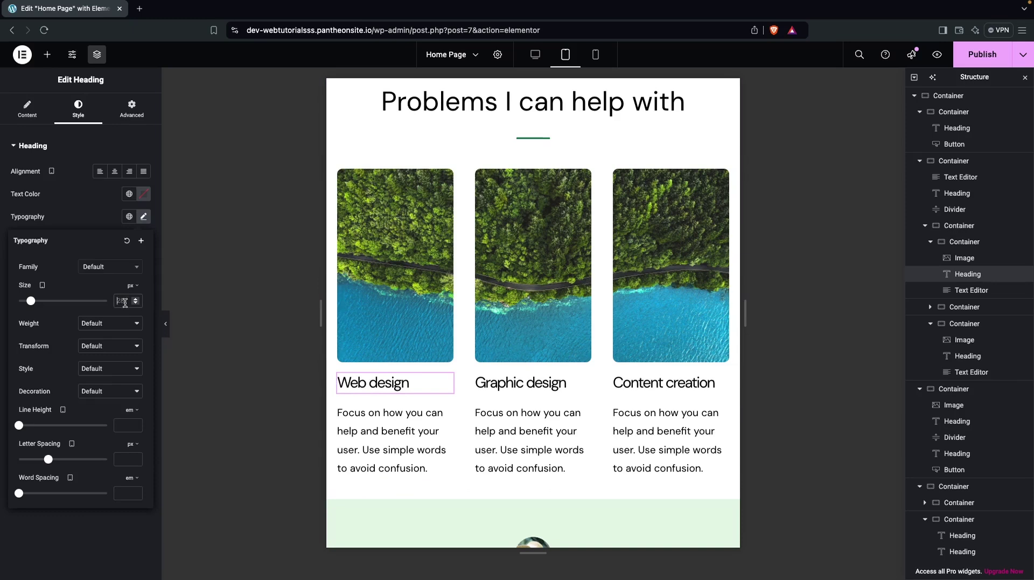
text(24)
Copy the "Web design" heading's style onto the "Graphic design" and "Content creation" headings
right_click(359, 383)
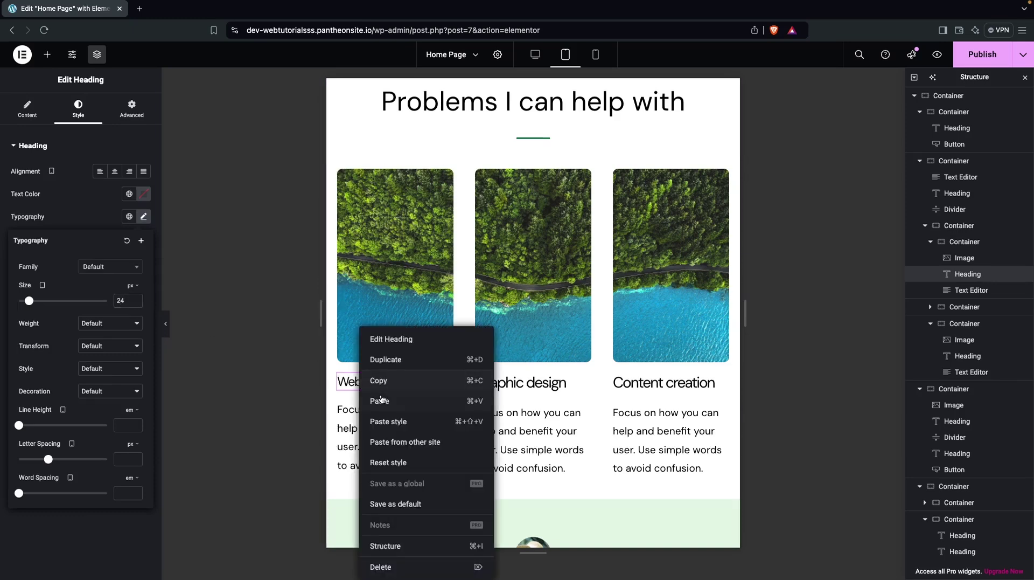
click(394, 381)
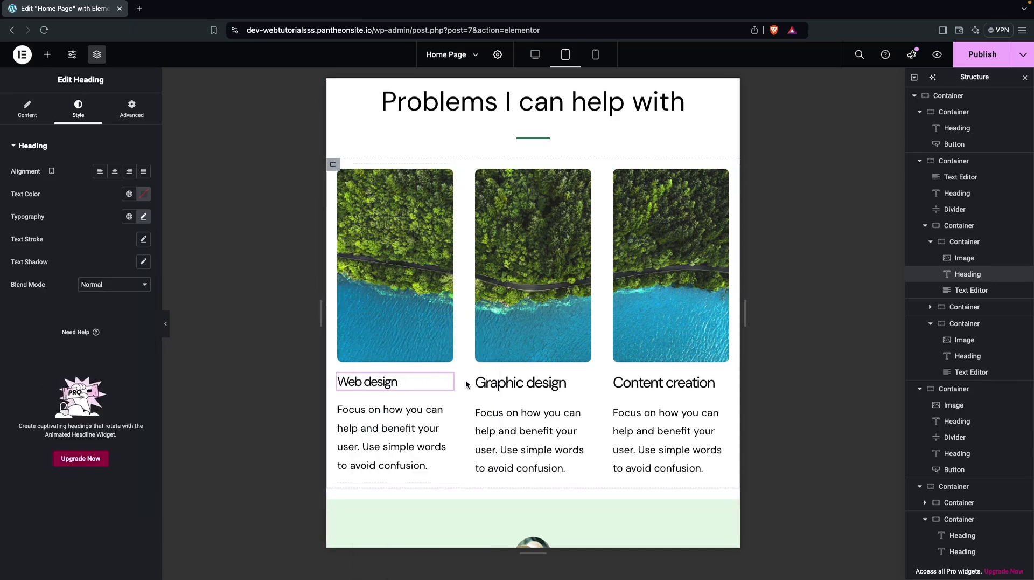
right_click(495, 382)
click(525, 421)
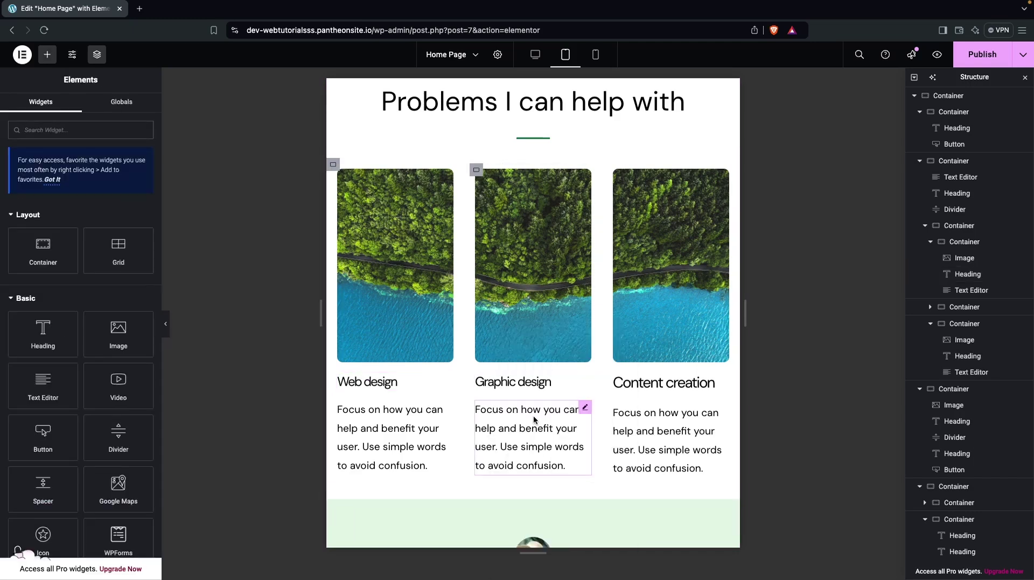
right_click(644, 380)
click(680, 421)
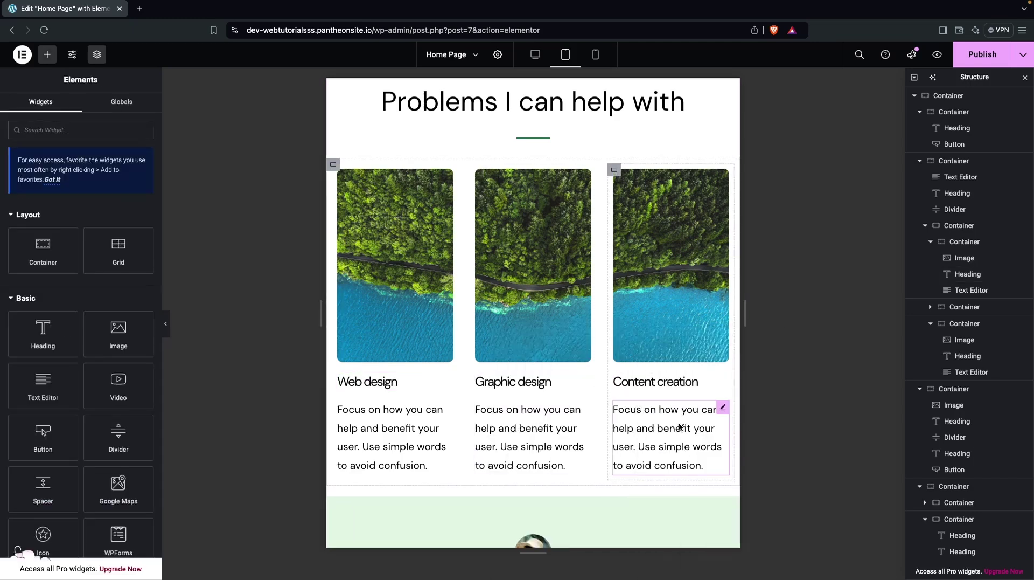
click(376, 427)
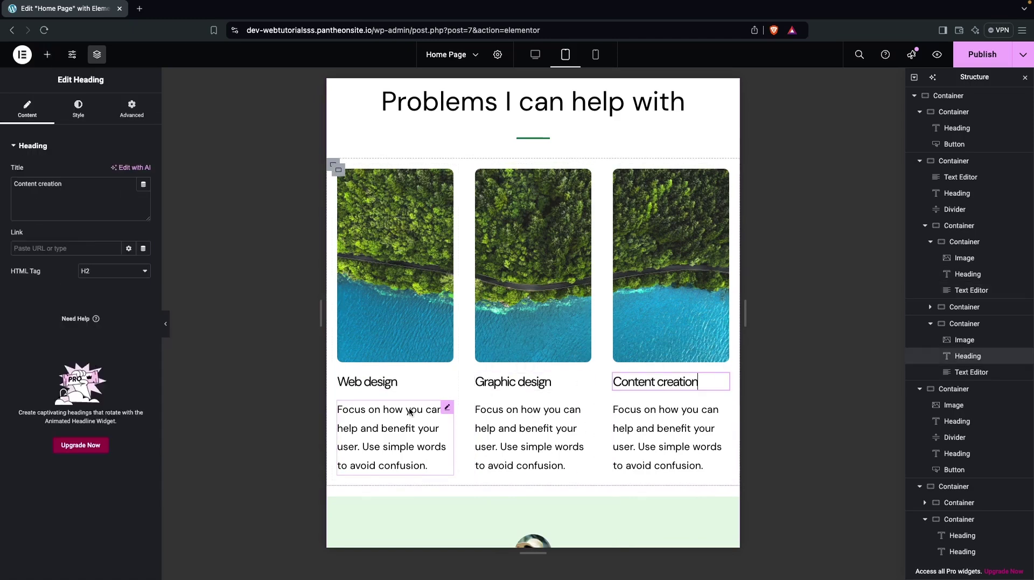
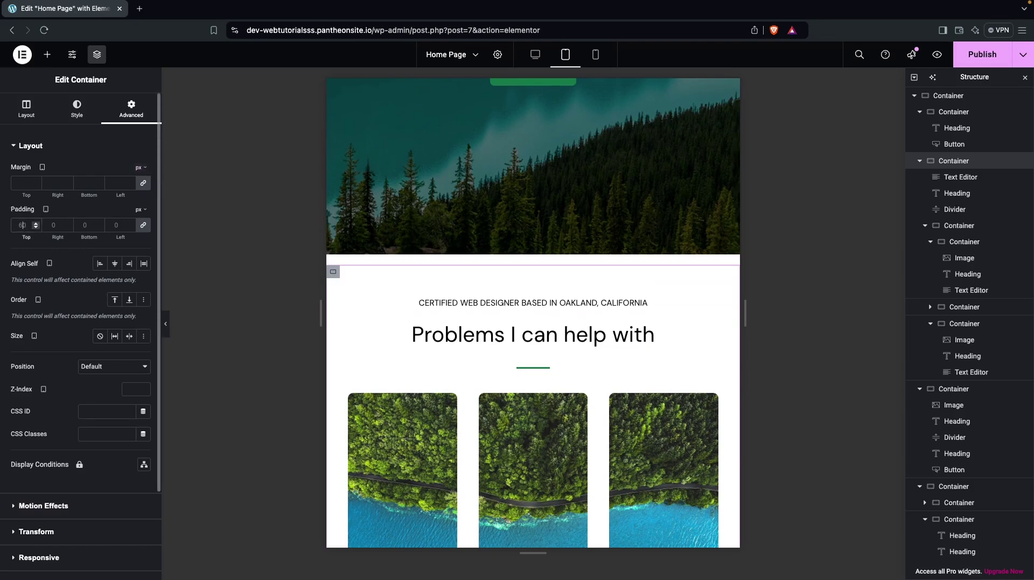
Set the "Problems I can help with" section container's tablet padding to 40 px top and 0 on the other sides
key(BackSpace)
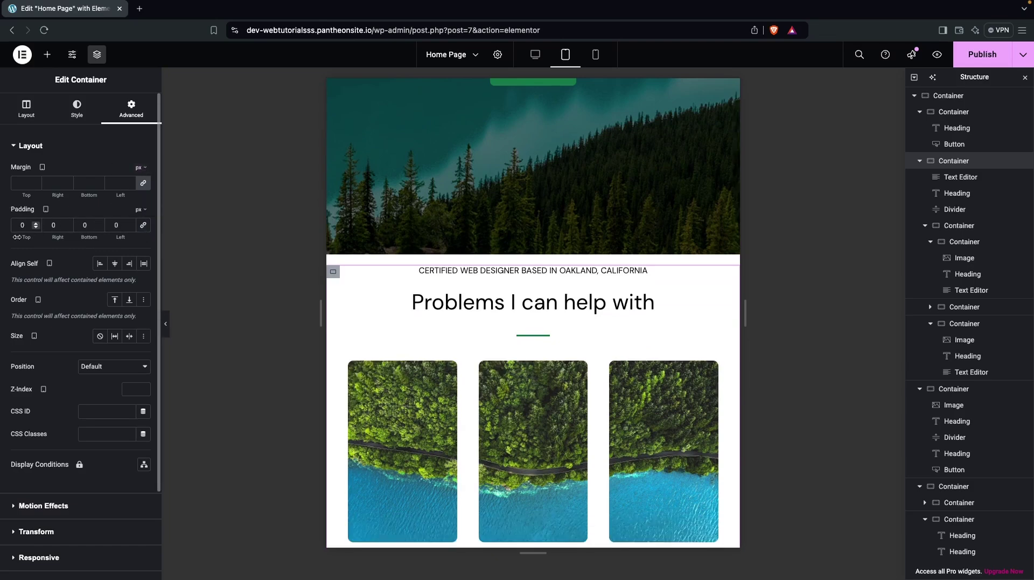
text(4)
scroll(360, 304, down, 3)
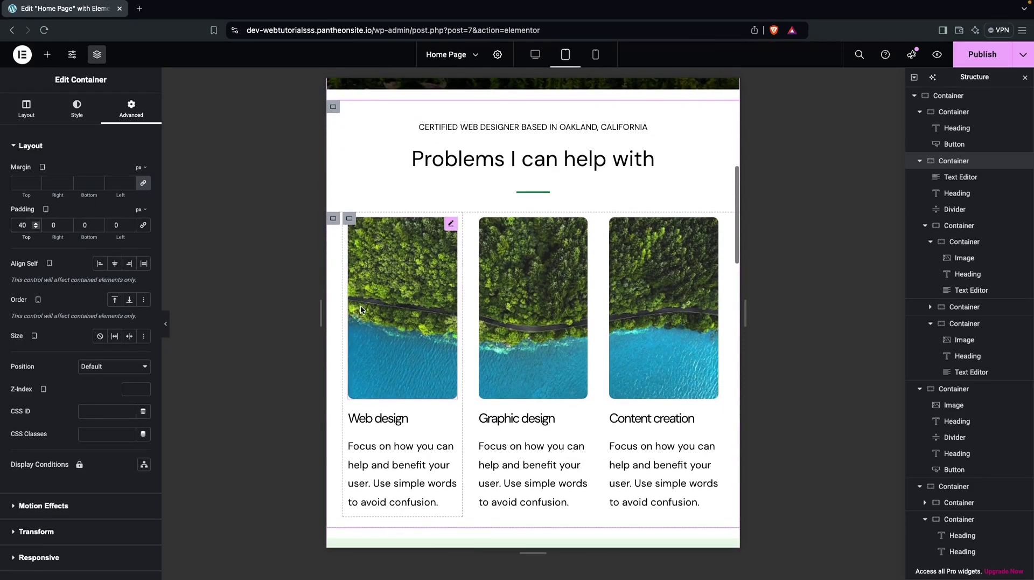
Set the tablet font size of the hero heading "Once you choose hope, Anything is possible..." to 40 px
scroll(360, 305, up, 6)
scroll(361, 304, up, 3)
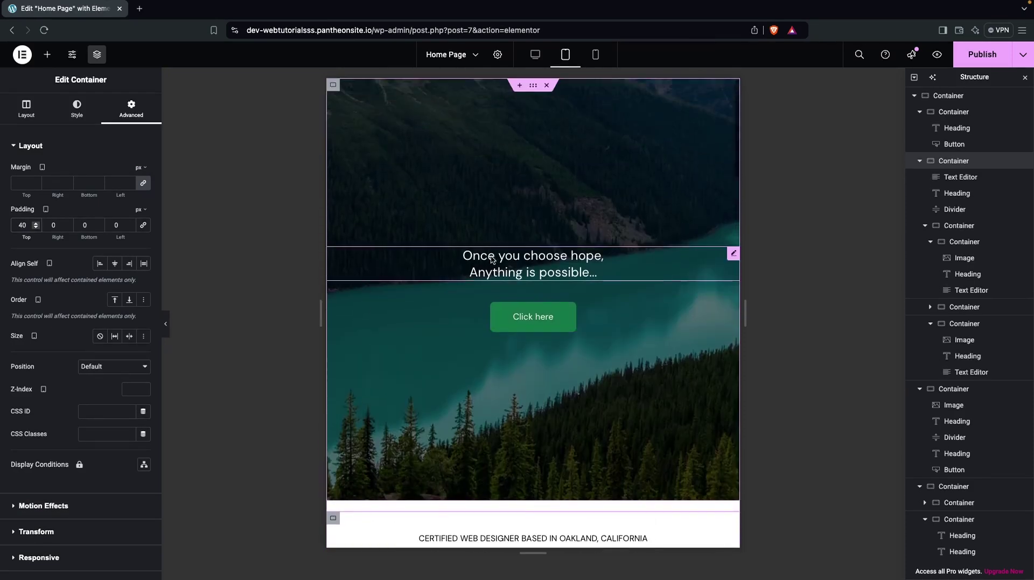
click(516, 258)
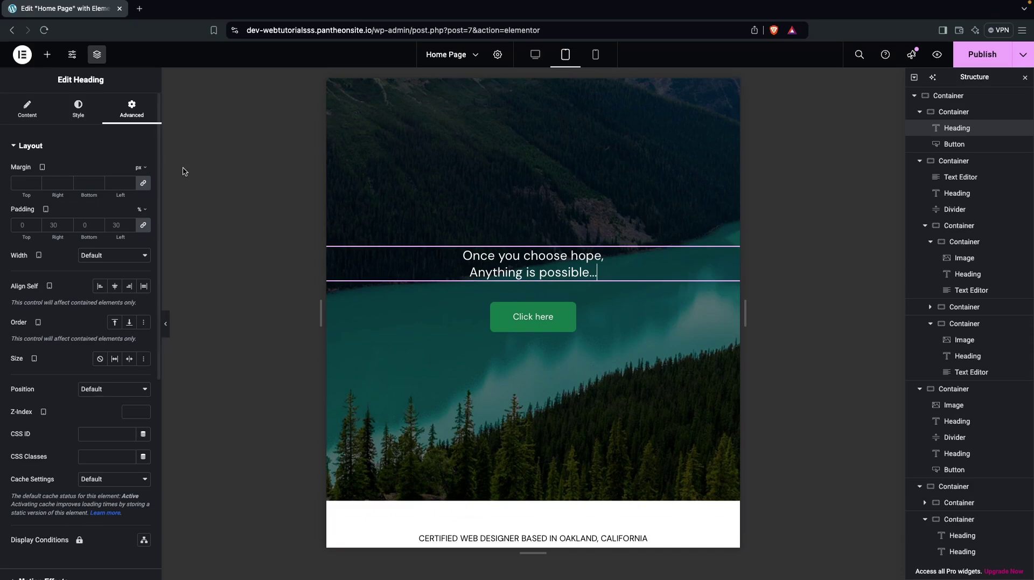
click(74, 111)
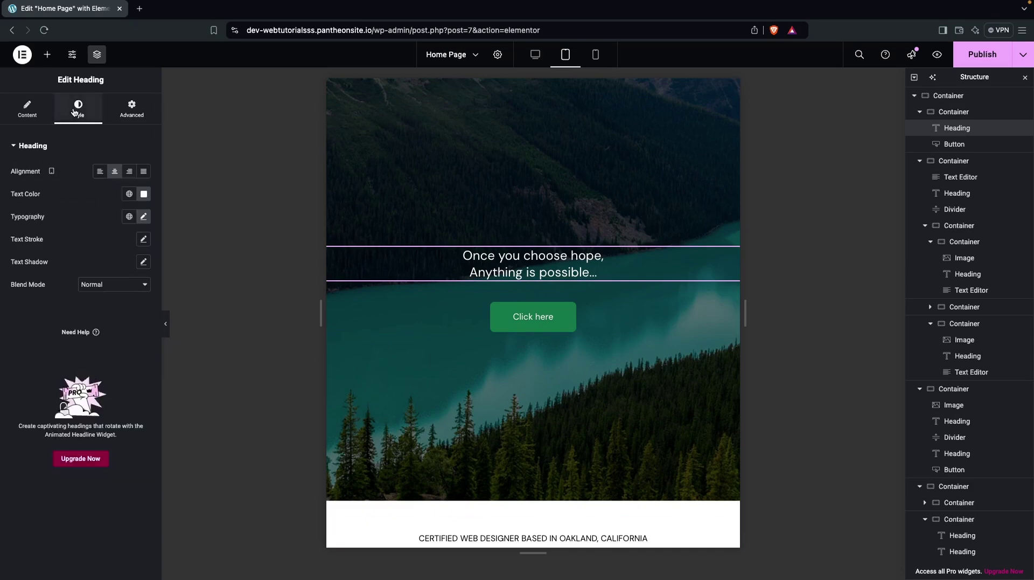
click(144, 217)
text(30)
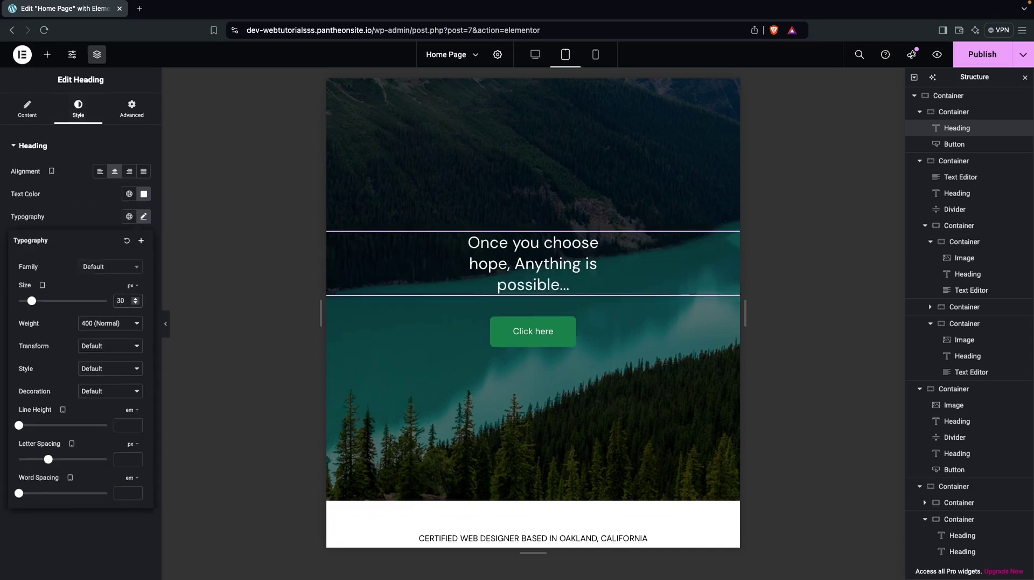
key(BackSpace)
key(BackSpace)
text(40)
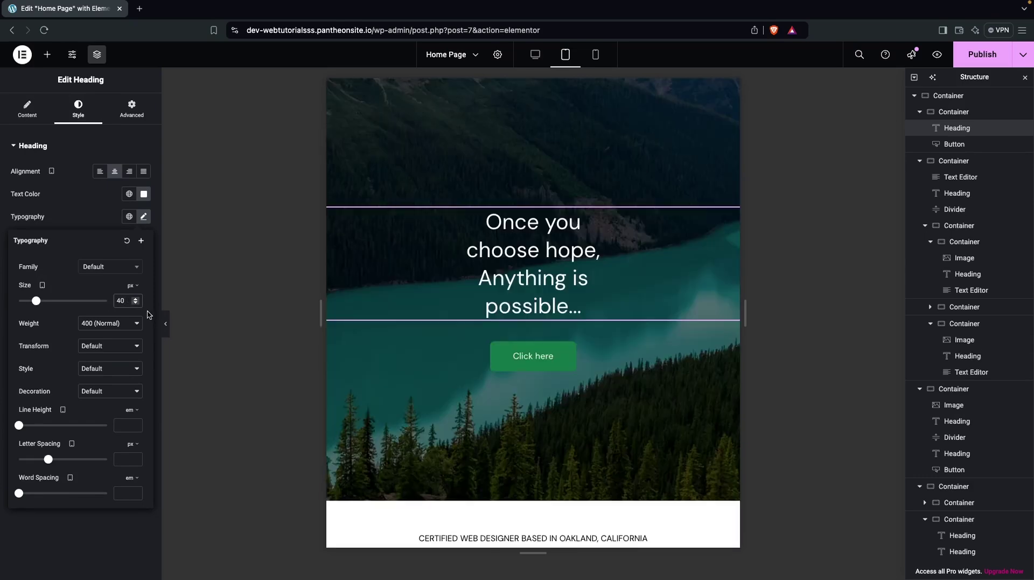
Set the hero heading's tablet padding to 20% right and left and 0 top and bottom
click(132, 110)
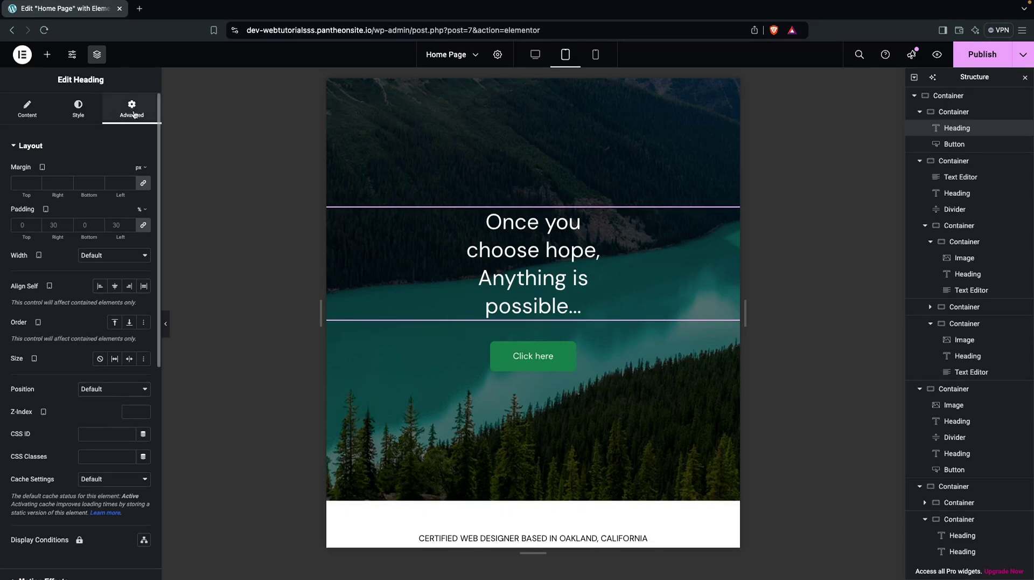
click(55, 224)
text(0)
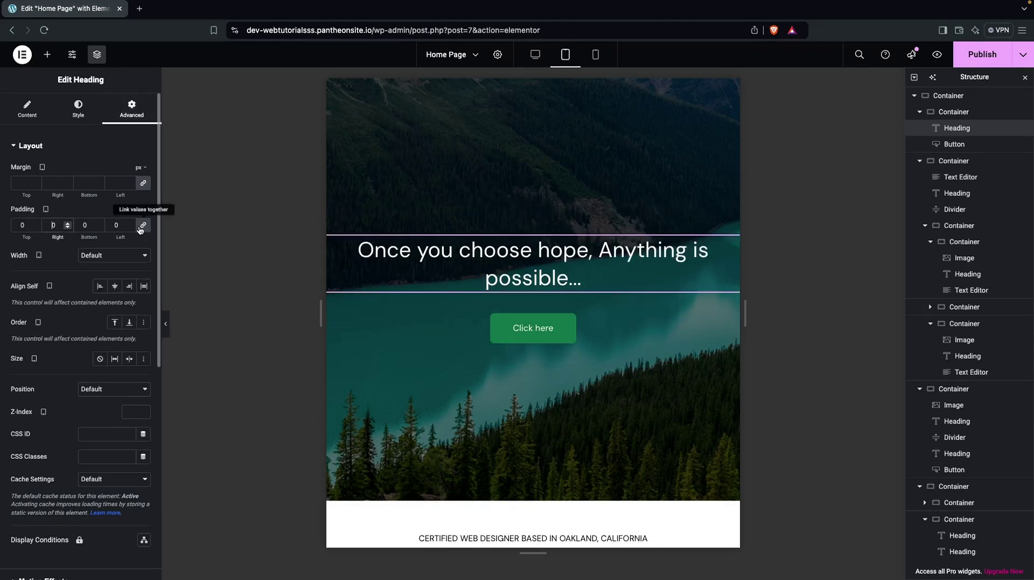
click(52, 224)
text(2)
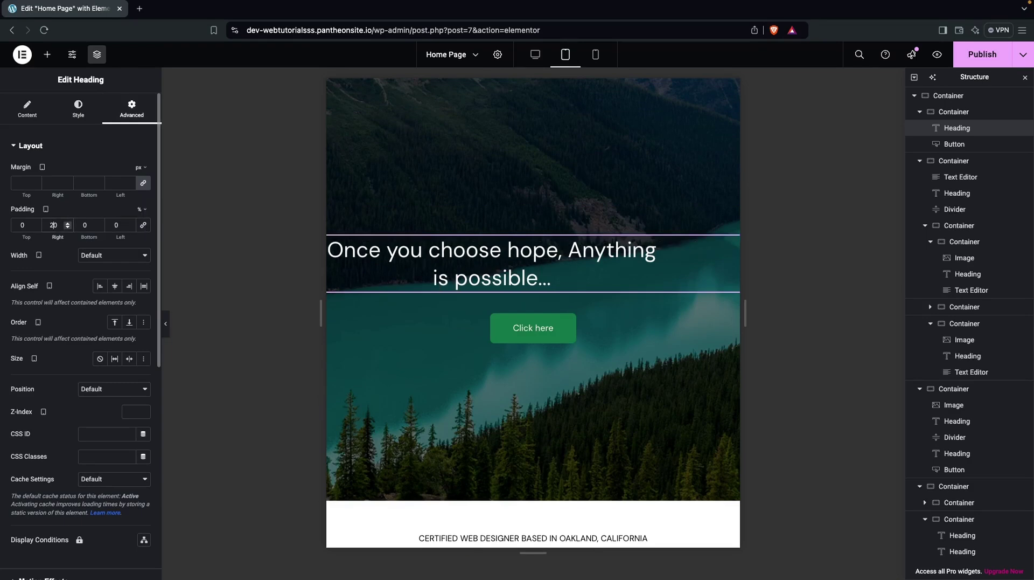
click(112, 224)
text(2)
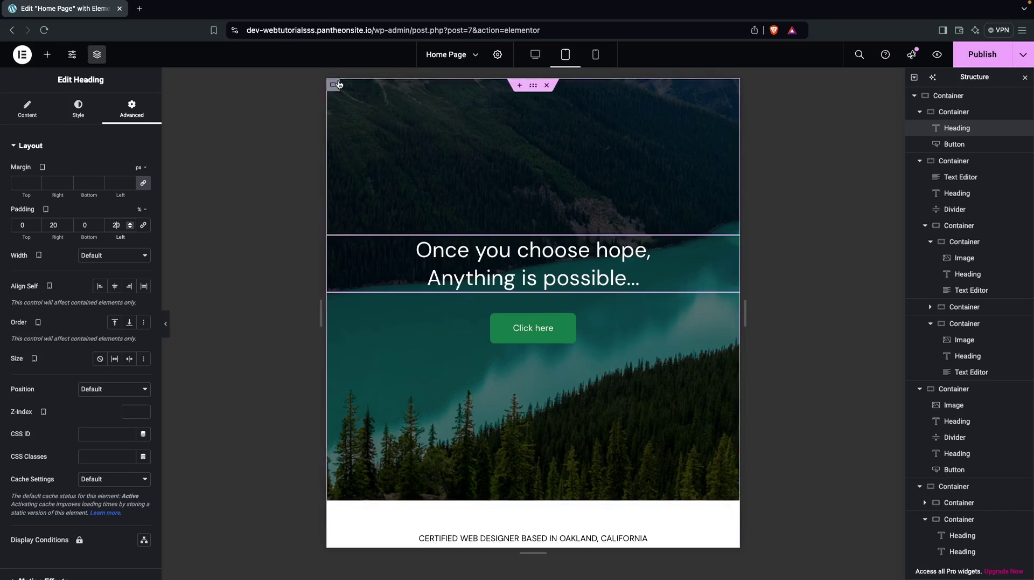
Set the hero container's tablet minimum height to 50 vh and publish the page
click(333, 84)
drag(105, 270, 61, 265)
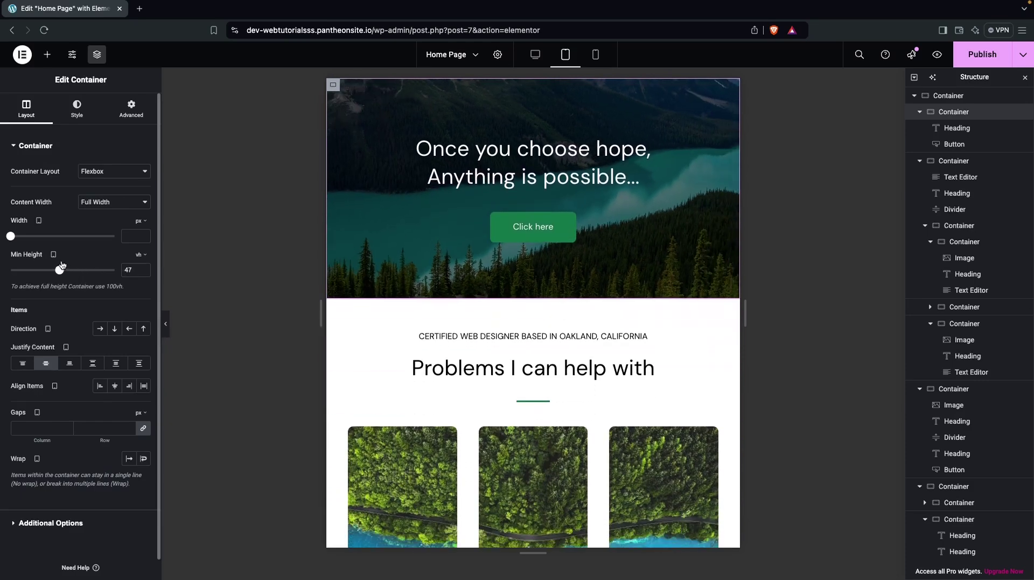
click(144, 268)
click(144, 273)
click(144, 273)
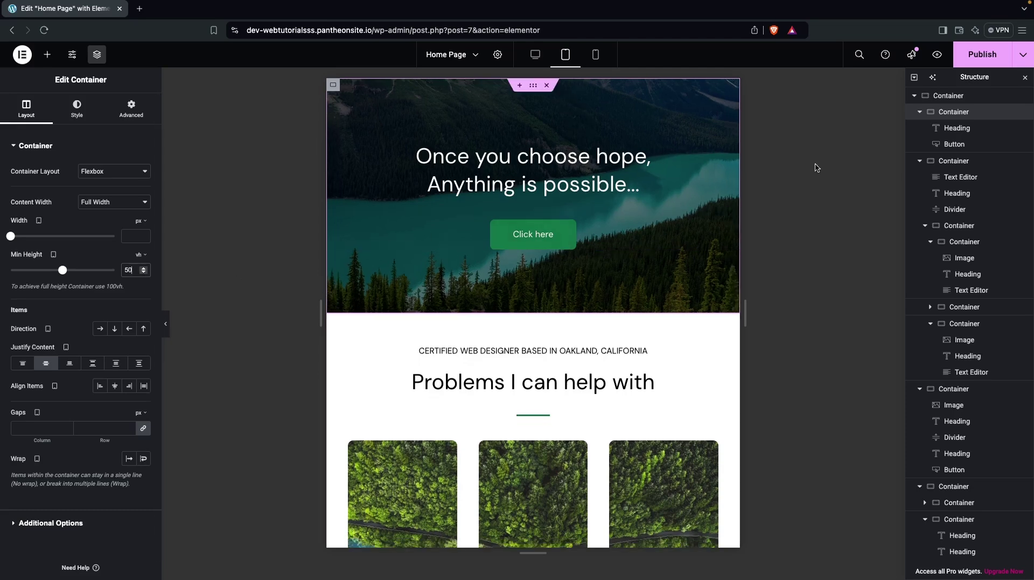
click(979, 58)
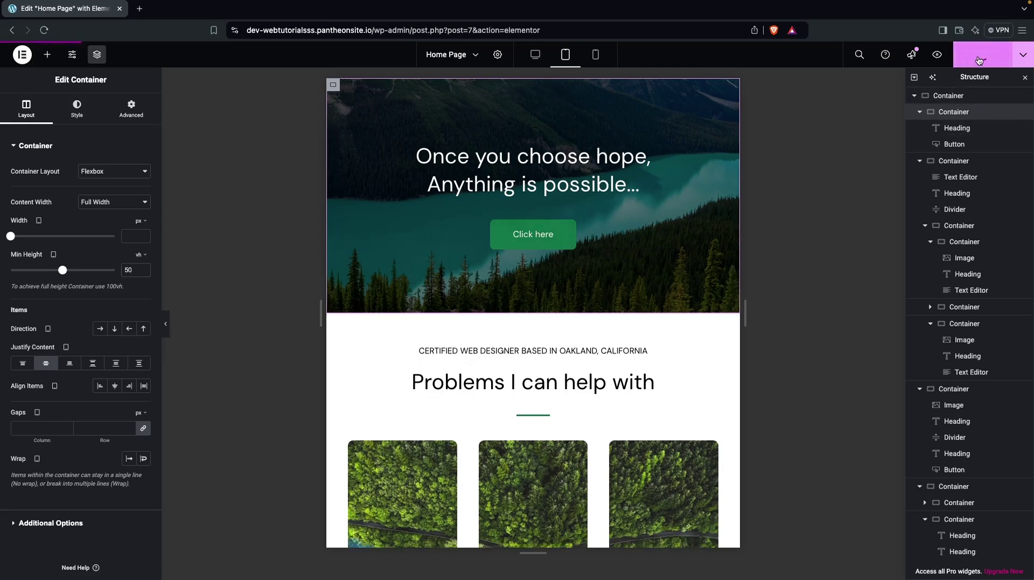
Switch to the mobile preview and review all sections from the hero down to the call to action
click(595, 55)
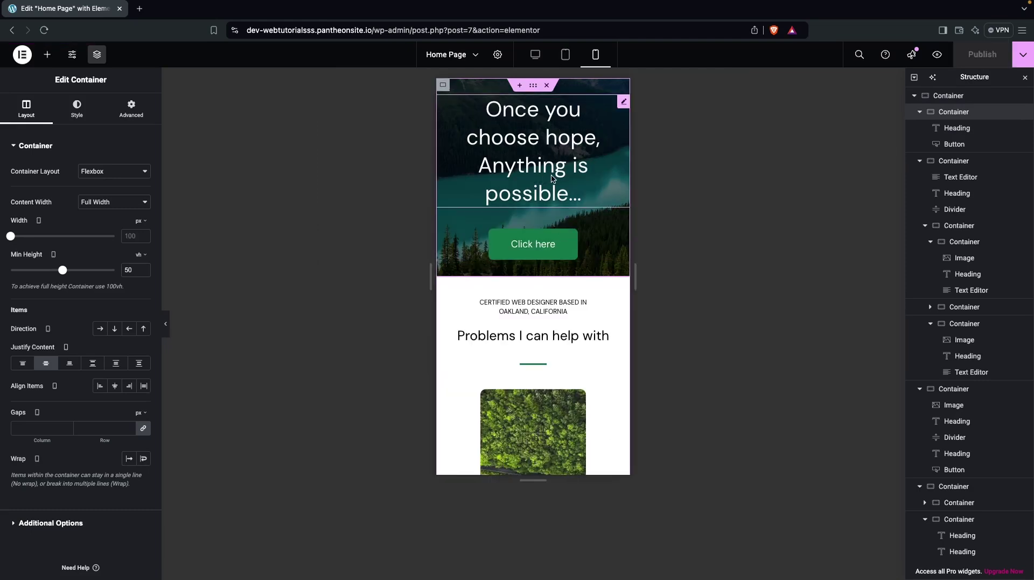
scroll(540, 250, down, 12)
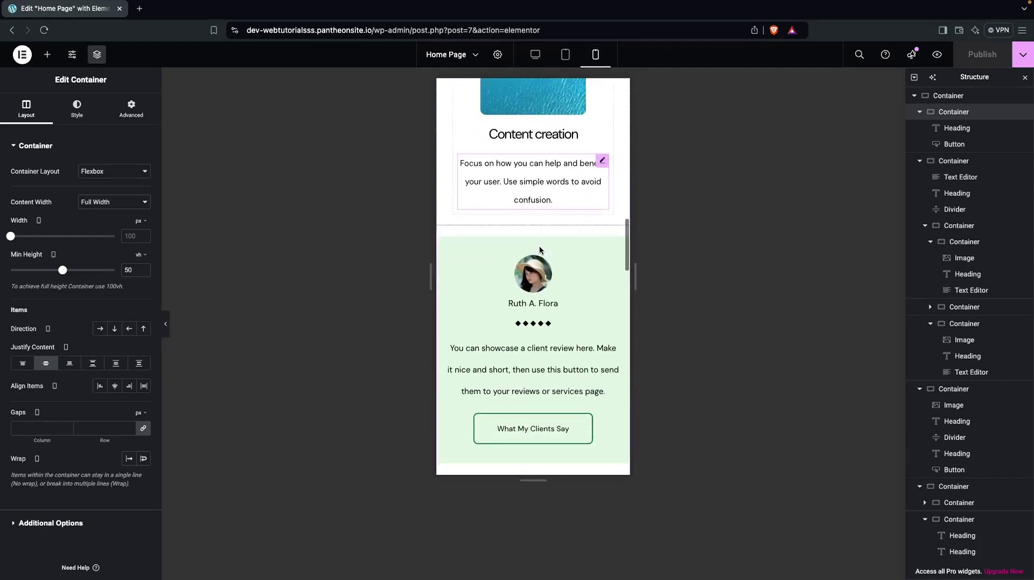
scroll(539, 249, down, 15)
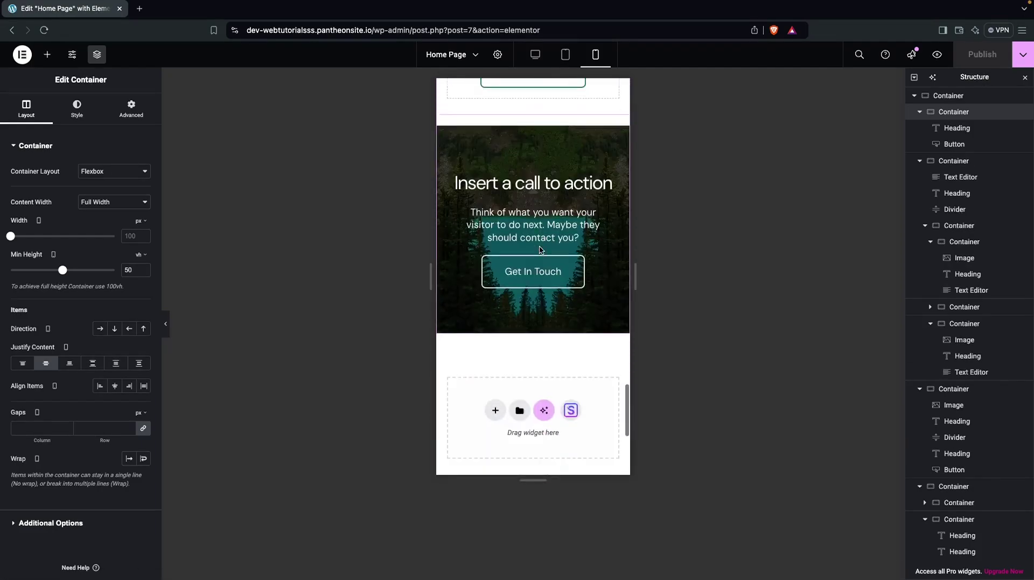
scroll(540, 249, up, 20)
scroll(532, 181, up, 3)
scroll(541, 205, down, 12)
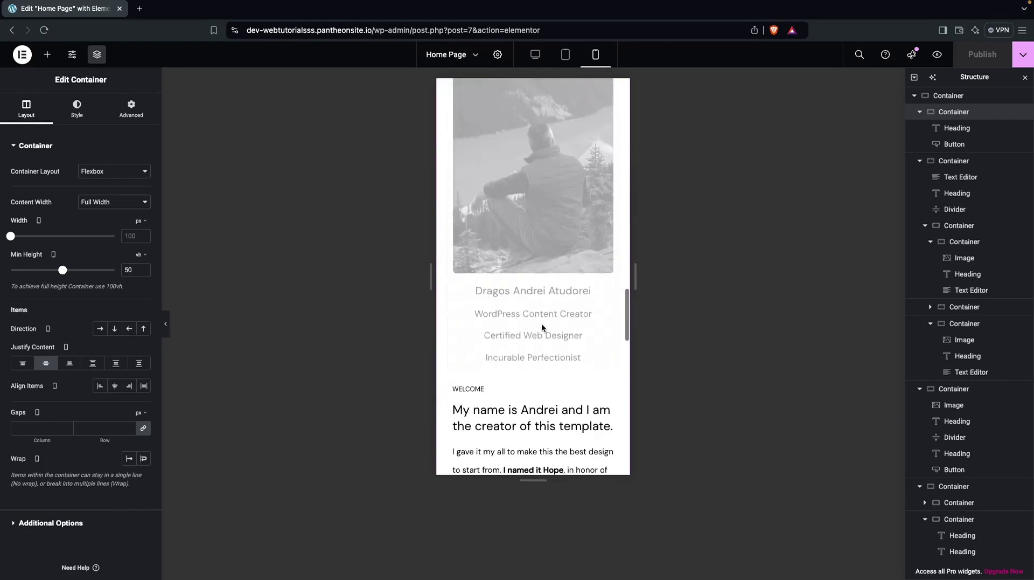
Copy the "Insert a call to action" heading, paste its style onto the hero heading in the mobile layout, and publish the page
scroll(542, 328, down, 8)
right_click(540, 192)
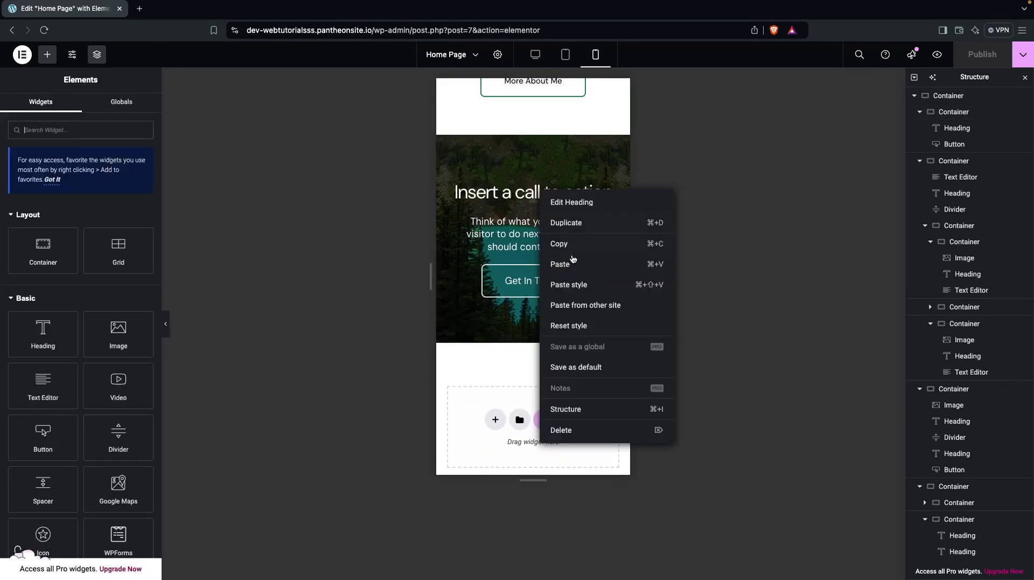
click(544, 244)
scroll(569, 250, up, 3)
scroll(554, 226, up, 10)
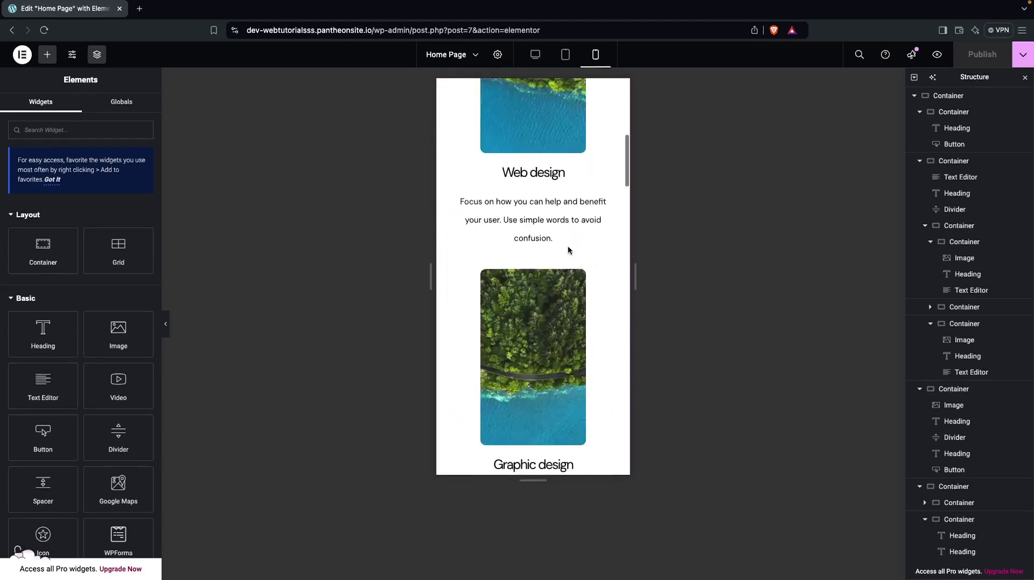
click(537, 164)
right_click(537, 165)
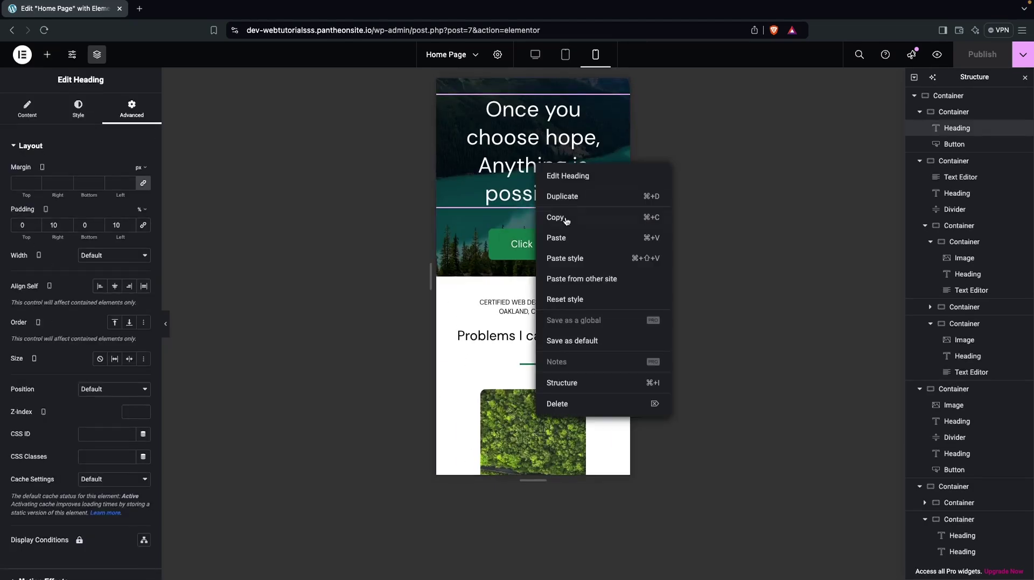
click(576, 259)
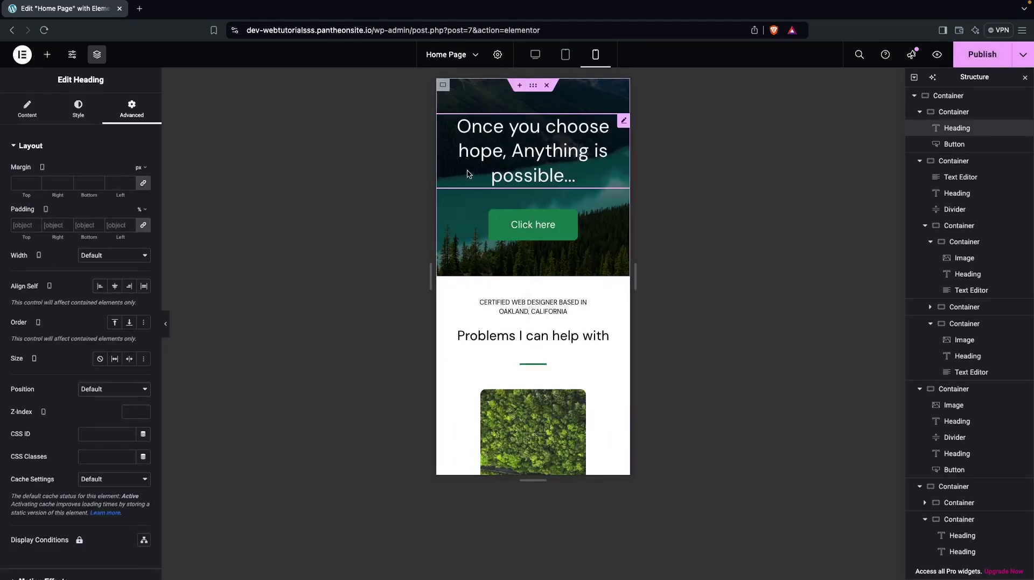
key(ctrl+s)
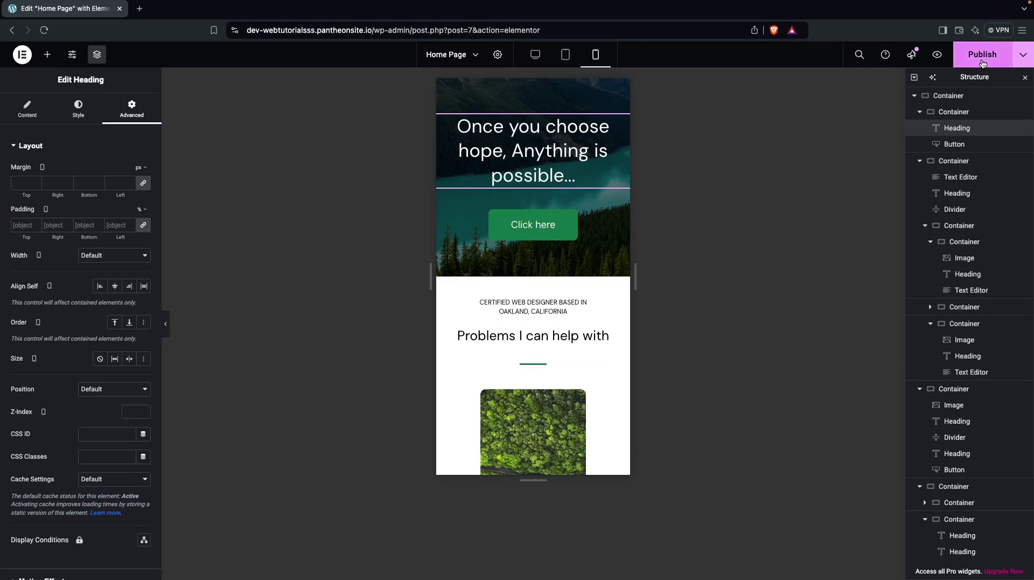
Open the page preview with the browser's developer tools in responsive device mode and widen the viewport area
click(940, 57)
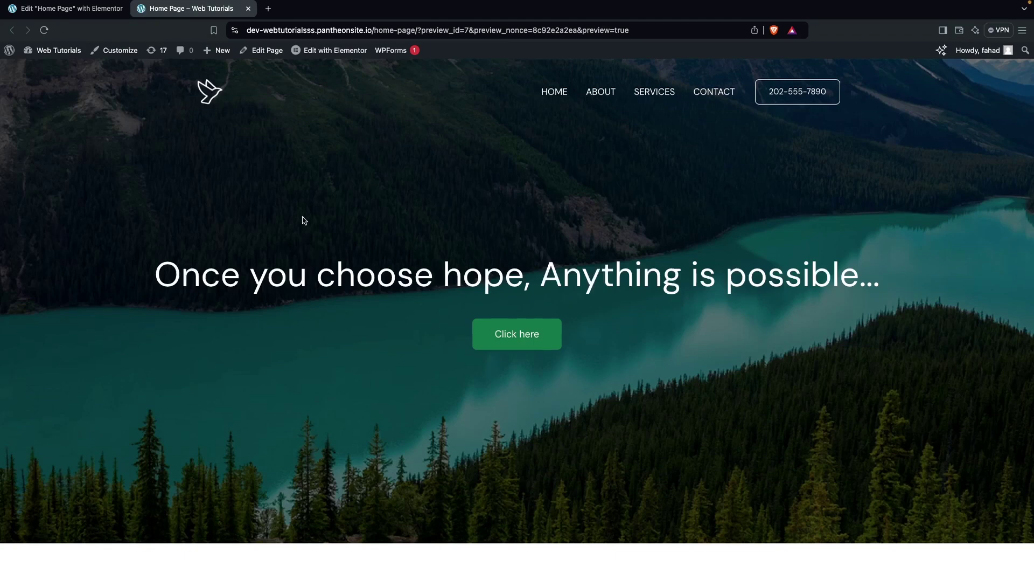
right_click(323, 176)
click(345, 331)
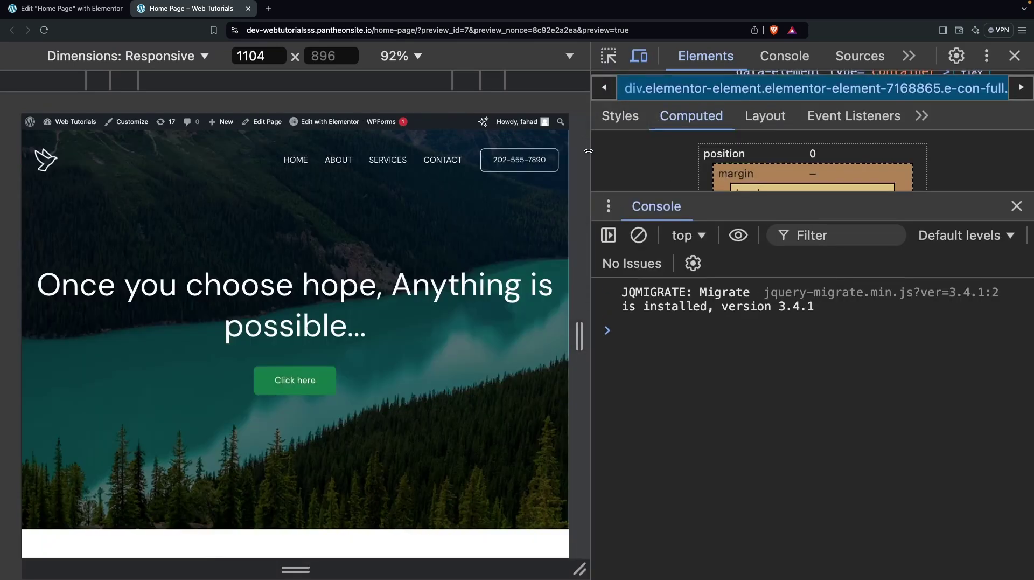
drag(590, 217, 927, 194)
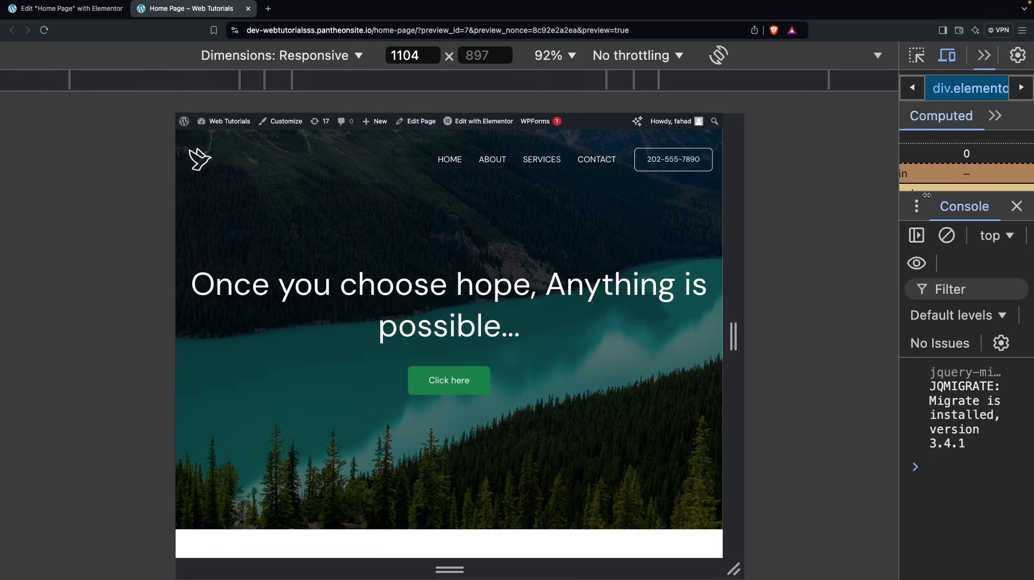
Check the page at iPhone 12 Pro and iPhone 14 Pro Max dimensions
click(338, 60)
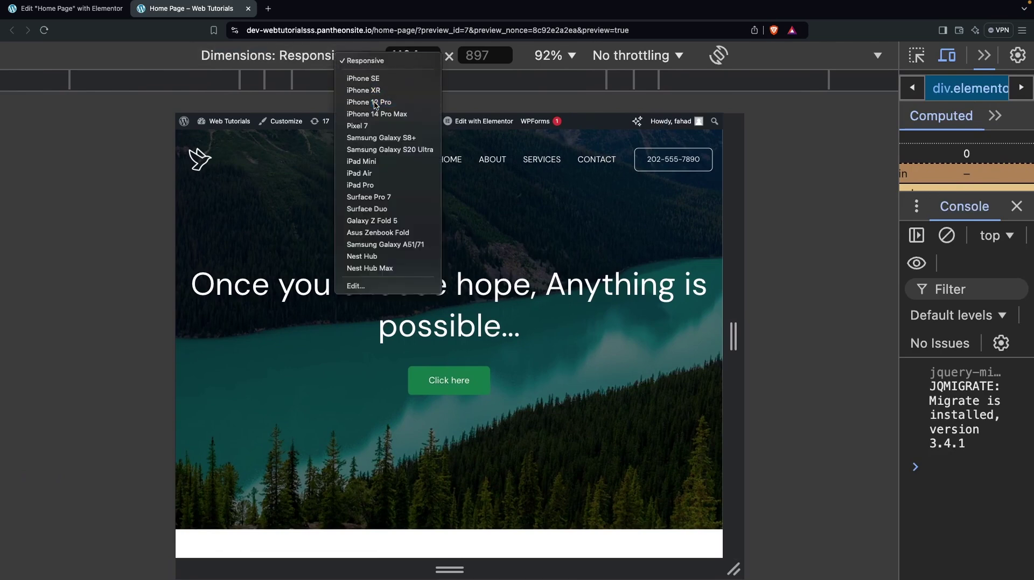
click(376, 102)
scroll(403, 298, down, 2)
scroll(403, 298, up, 2)
scroll(403, 298, down, 5)
scroll(403, 298, up, 5)
click(358, 54)
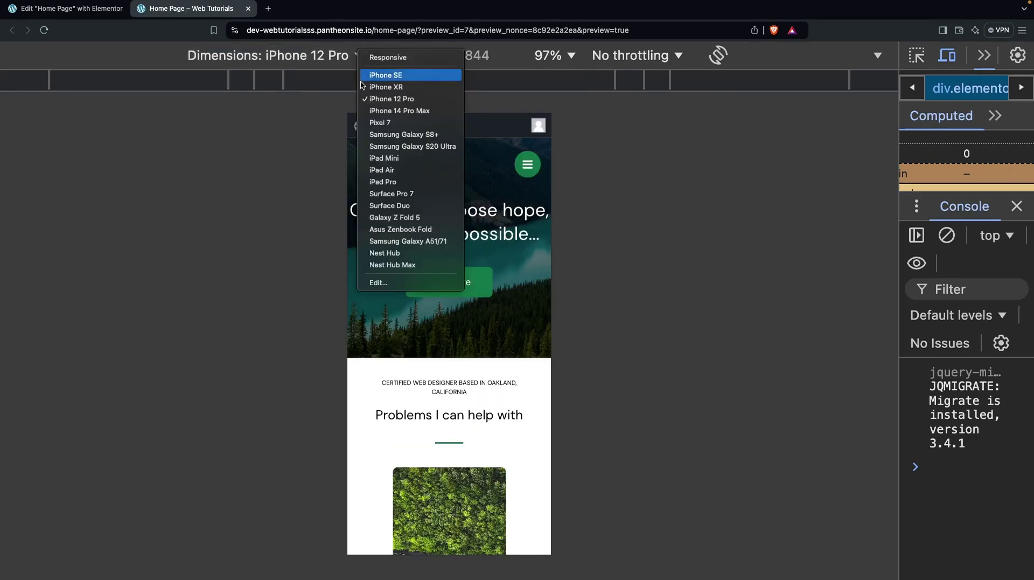
click(376, 111)
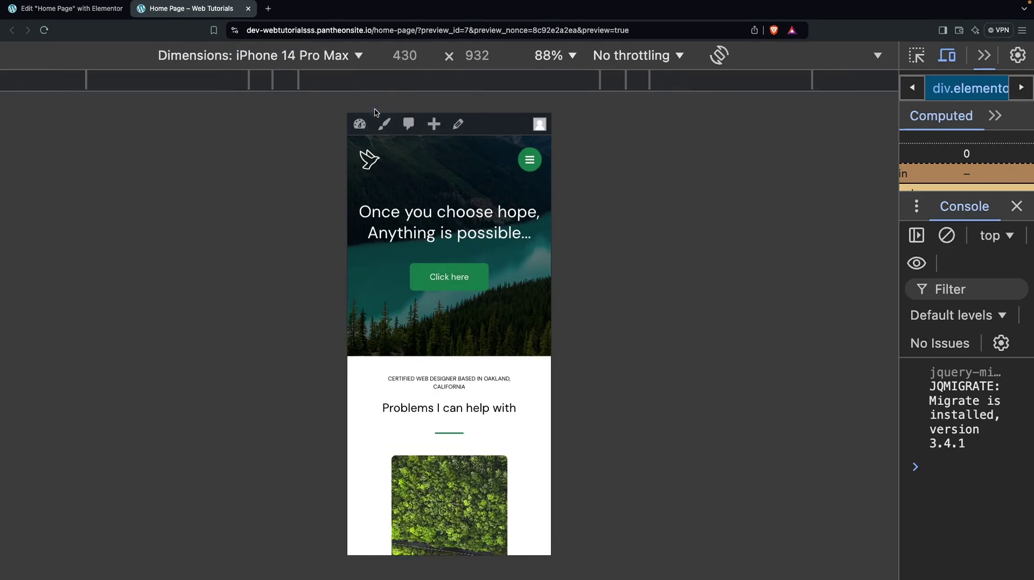
Back in the Elementor editor, set the hero container's mobile minimum height to 75 vh and publish the page
click(92, 9)
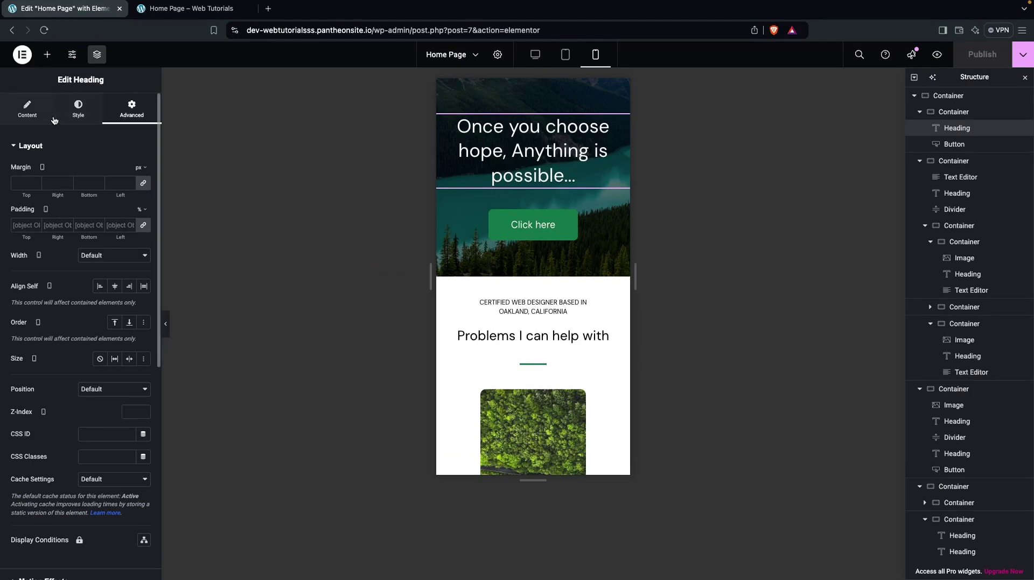
click(443, 85)
drag(62, 270, 89, 271)
click(960, 66)
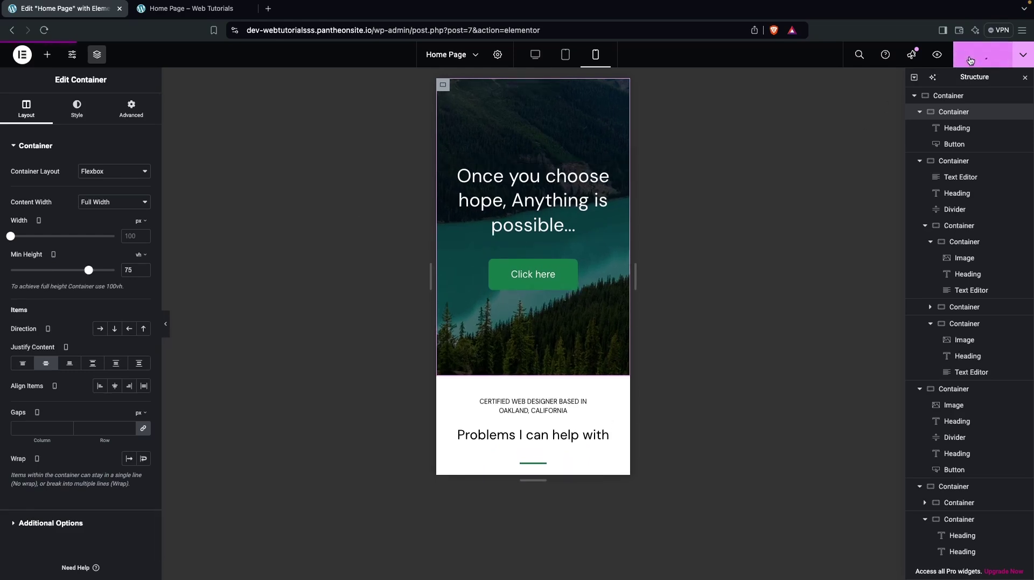
Return to the iPhone 14 Pro Max preview, open and close the hamburger menu, and review the hero and service sections
key(ctrl+Tab)
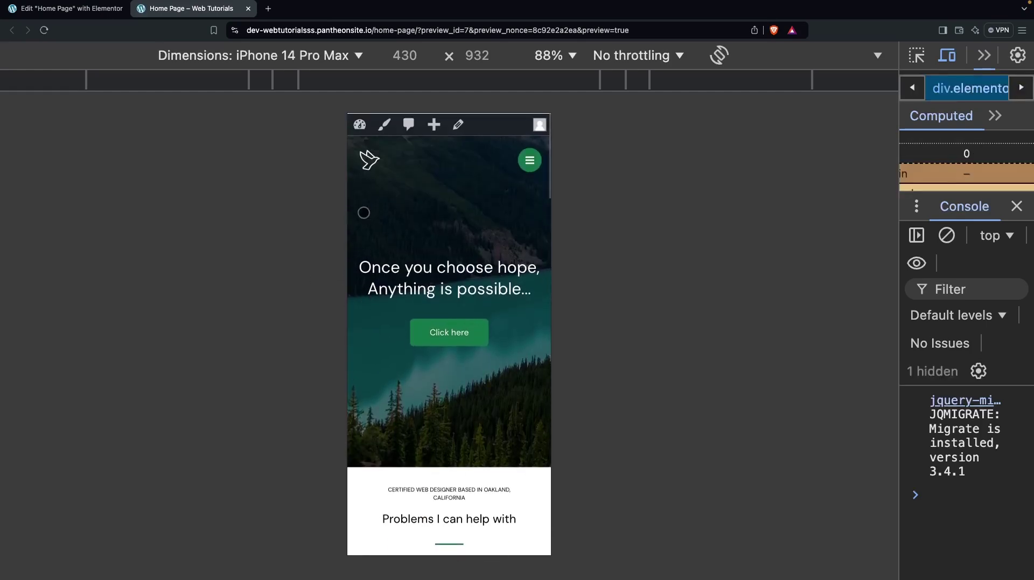
click(524, 156)
click(524, 156)
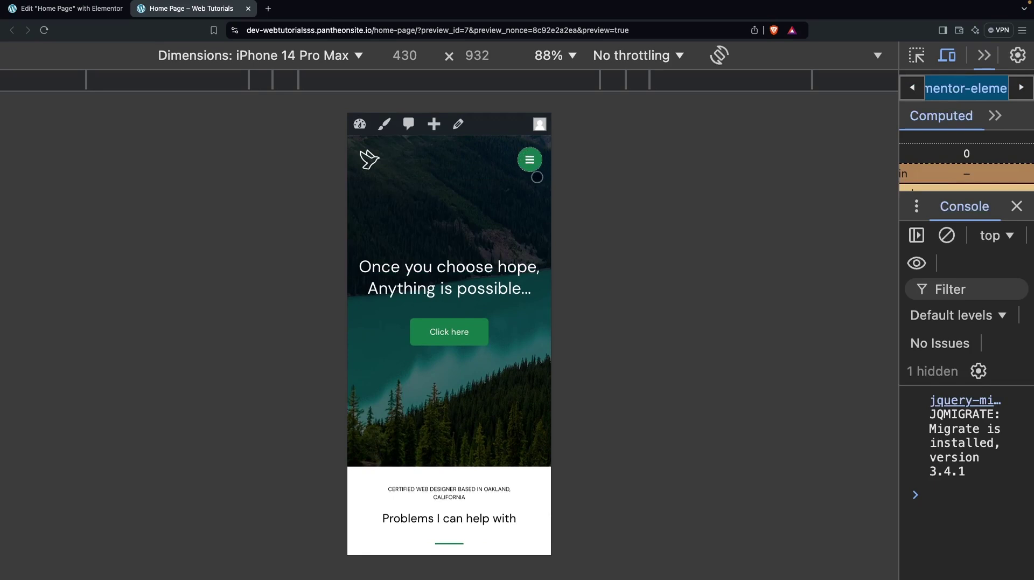
click(532, 161)
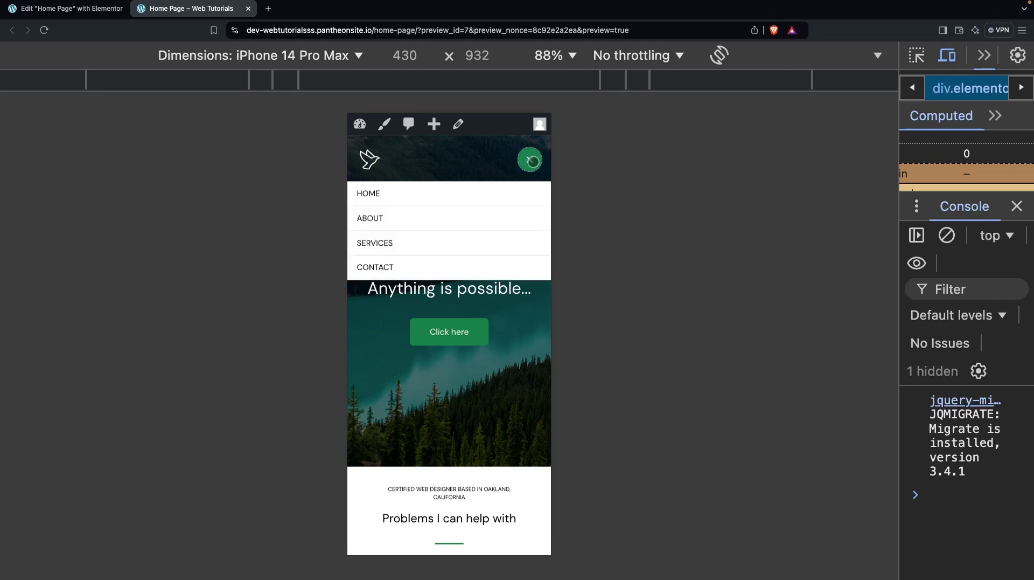
click(532, 161)
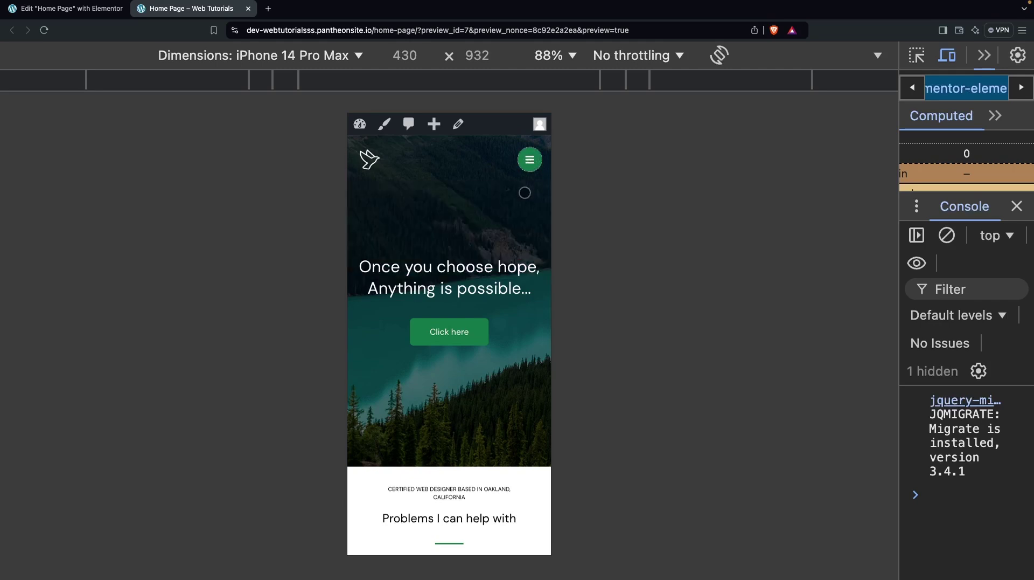
scroll(521, 227, down, 20)
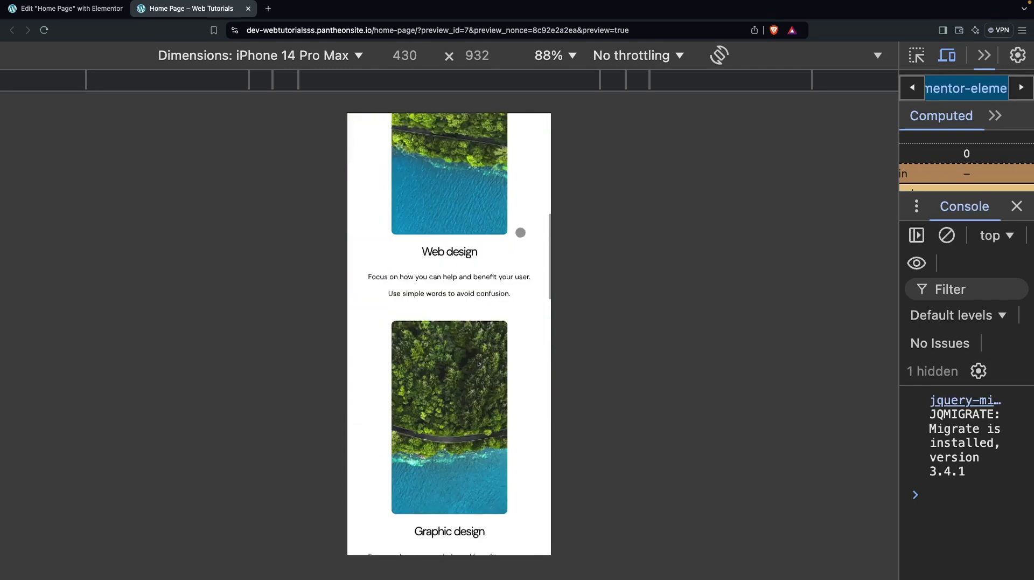
scroll(516, 245, up, 2)
scroll(515, 245, down, 2)
scroll(509, 257, up, 10)
scroll(502, 269, up, 10)
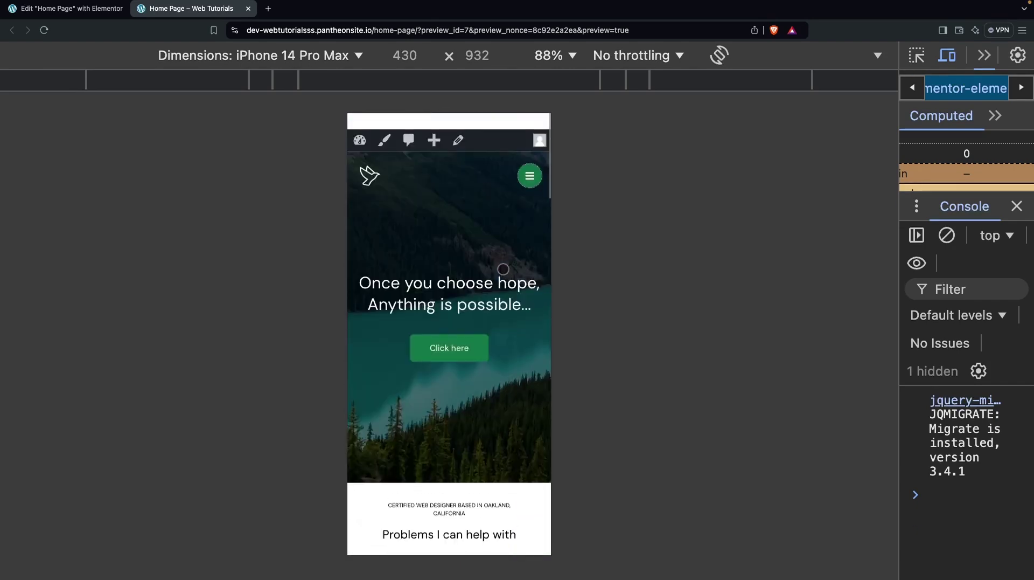
Review the page at iPad Pro dimensions down to the footer, and check the hero section at iPad Mini dimensions
click(335, 55)
click(381, 193)
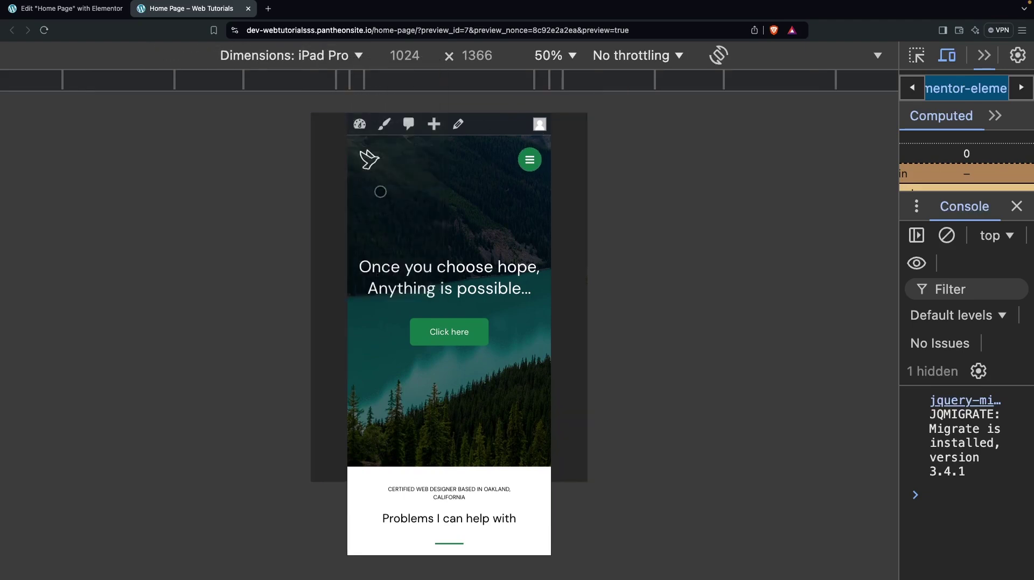
scroll(489, 244, down, 5)
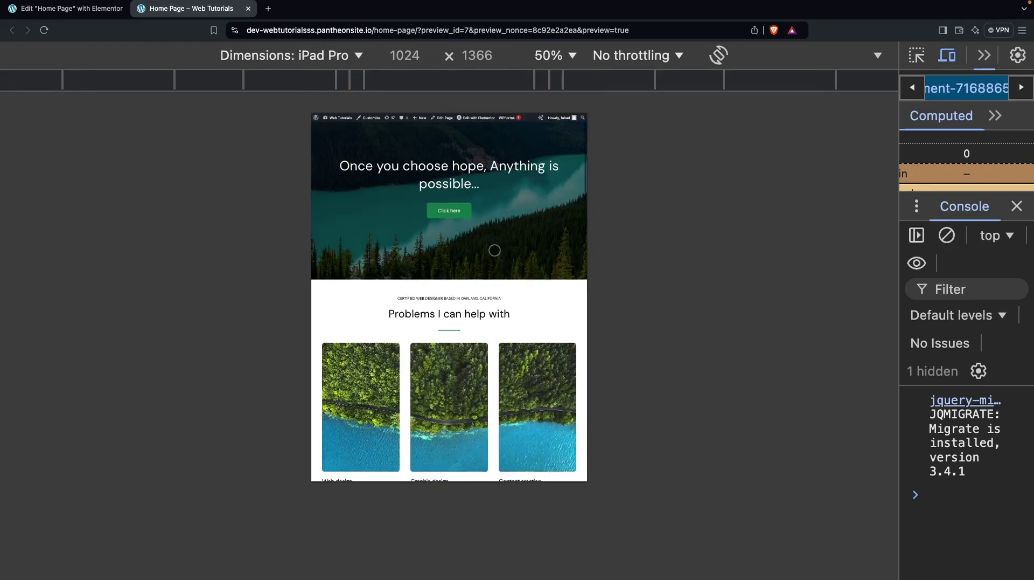
scroll(494, 250, down, 10)
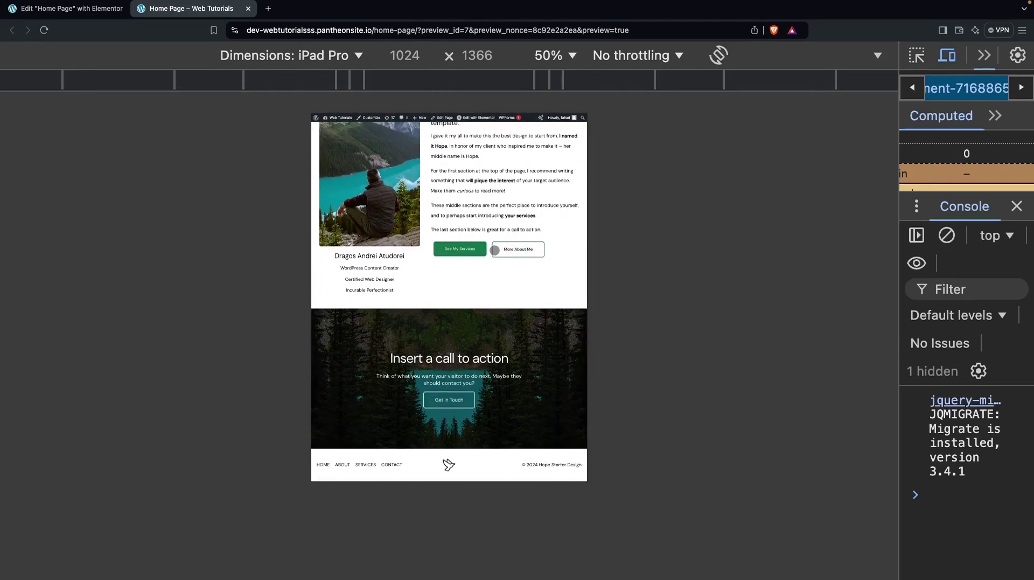
click(345, 54)
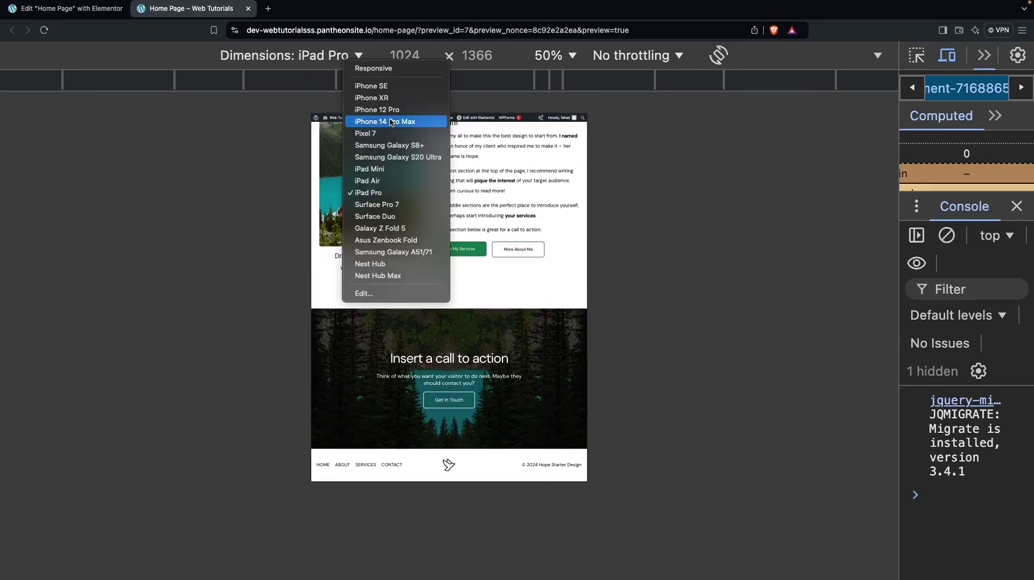
click(369, 169)
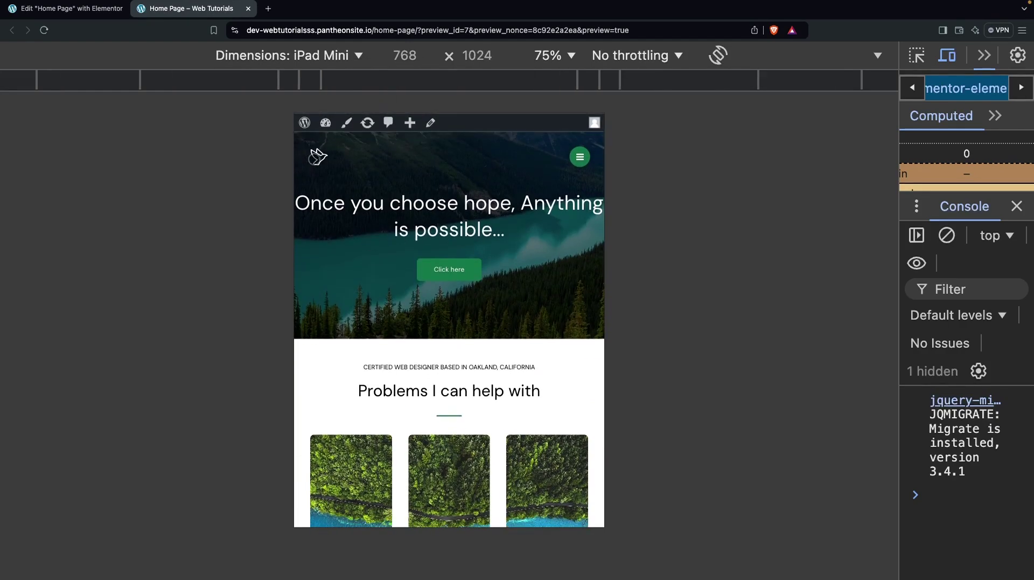
Back in the Elementor editor, switch to the tablet layout and raise the hero container's minimum height to about 75 vh
click(65, 8)
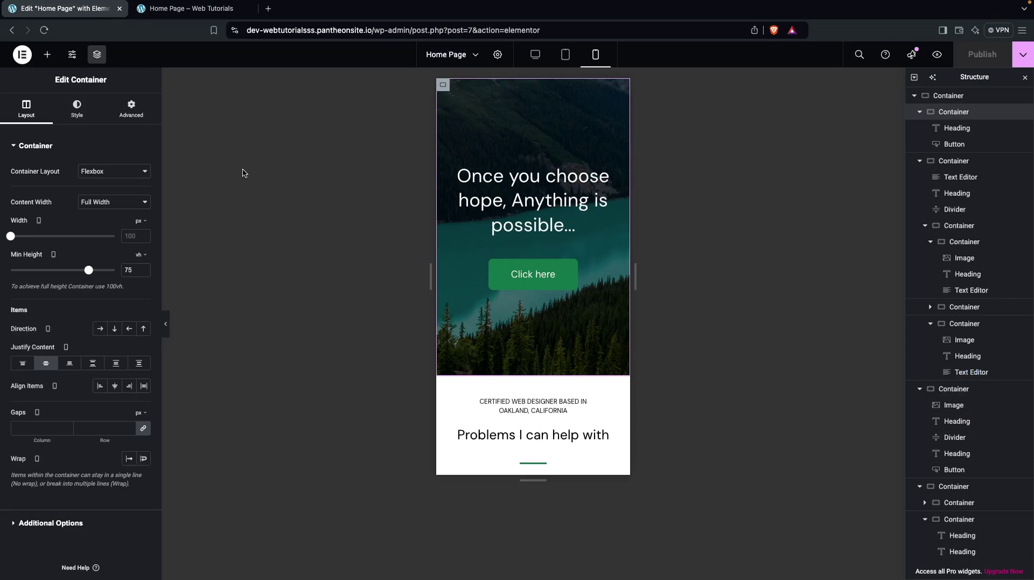
click(565, 54)
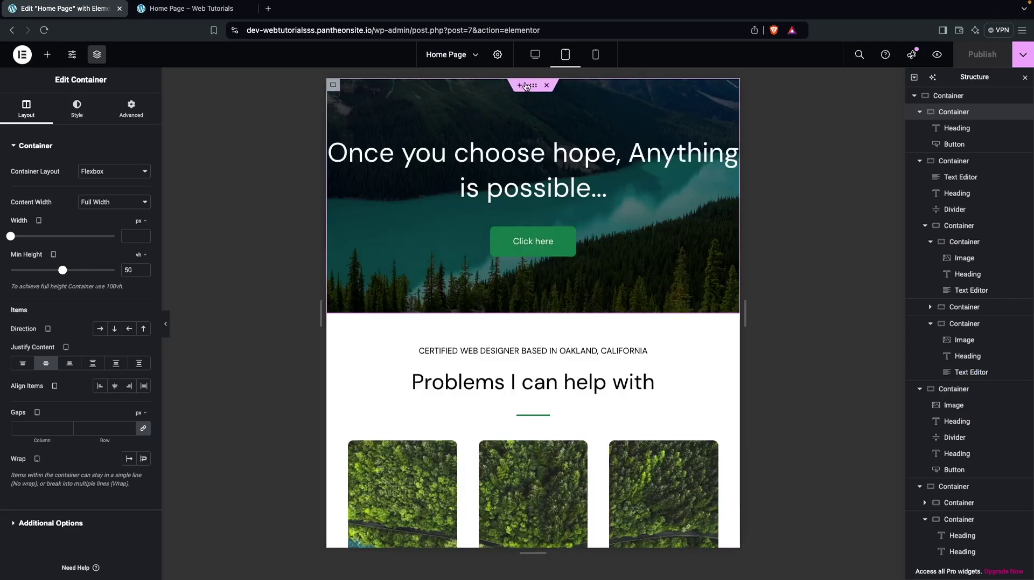
drag(62, 270, 89, 270)
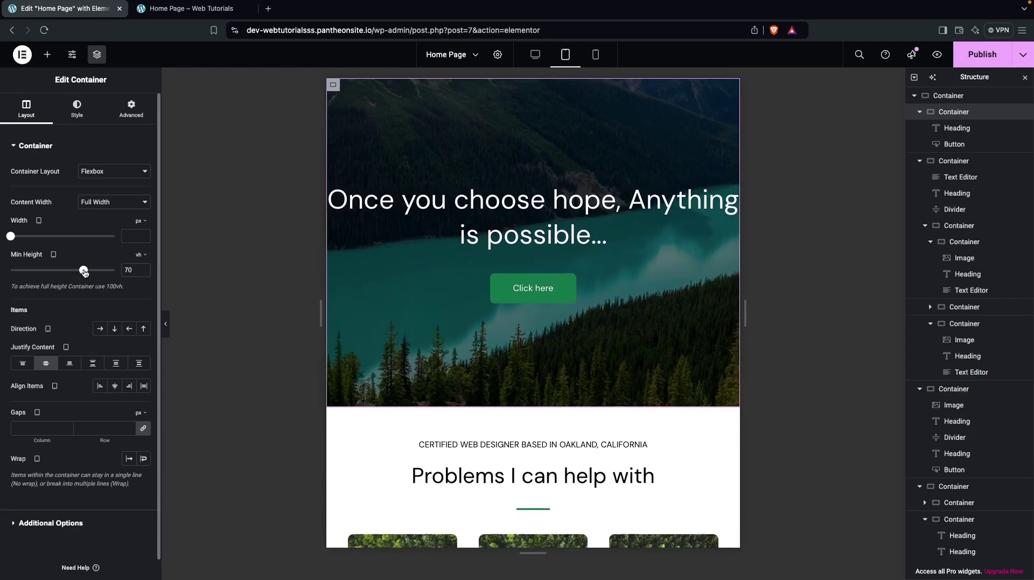
Set the hero heading's tablet font size to 40 px and publish the page
click(467, 216)
click(65, 106)
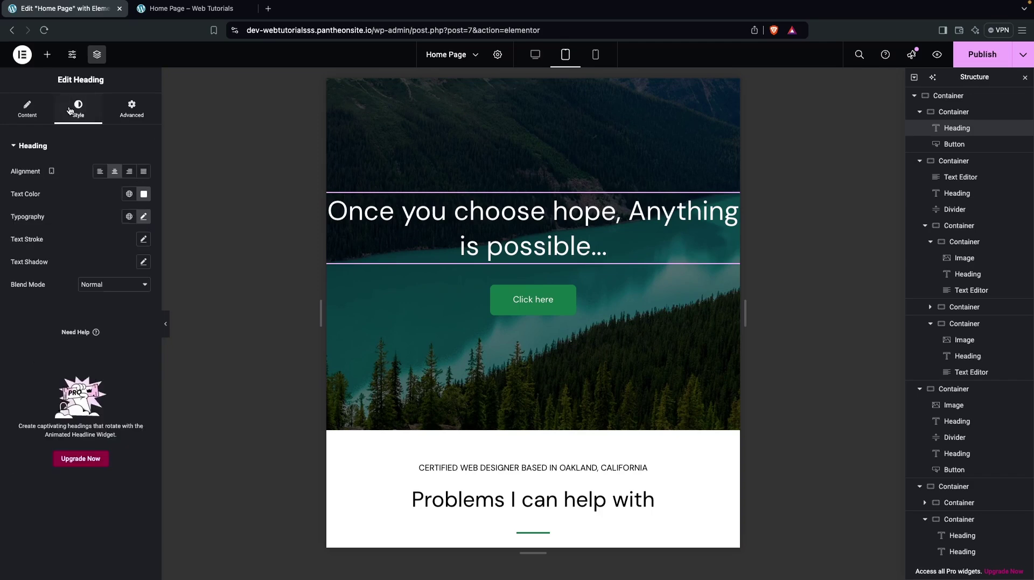
click(143, 216)
click(120, 300)
key(BackSpace)
text(40)
click(967, 63)
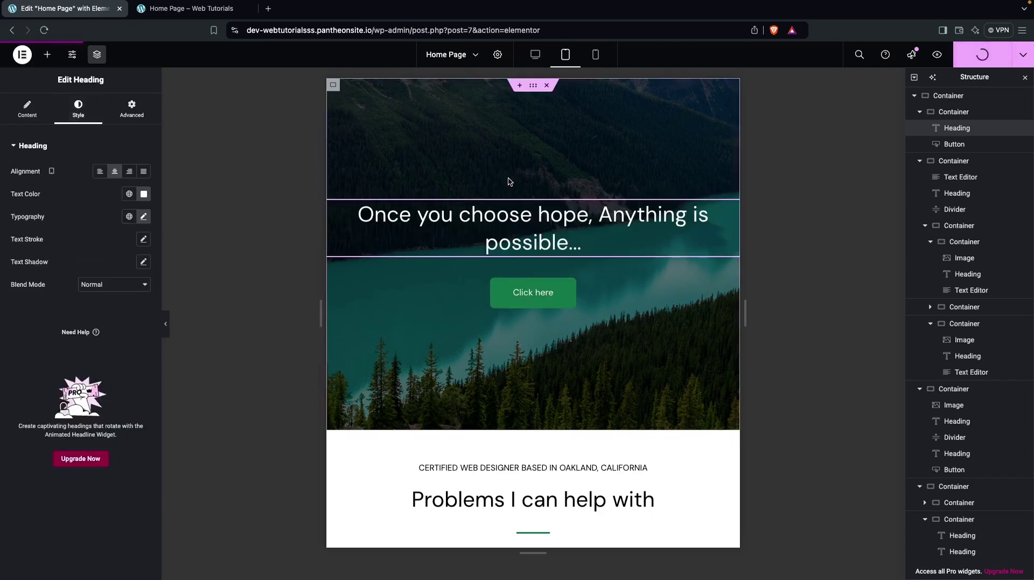
Preview the published page and check the hero section at iPad Mini and iPhone 12 Pro dimensions
click(937, 55)
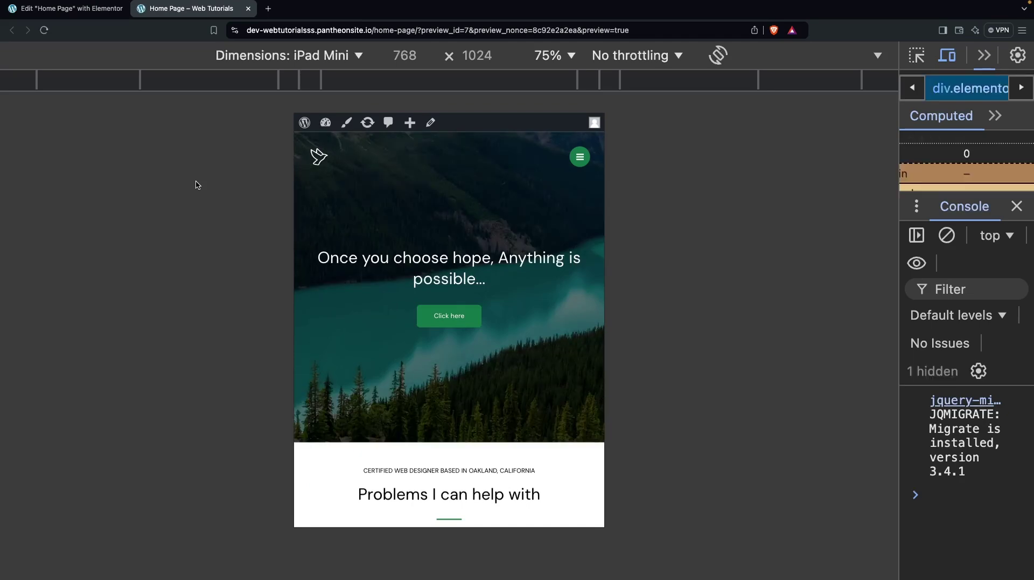
click(315, 58)
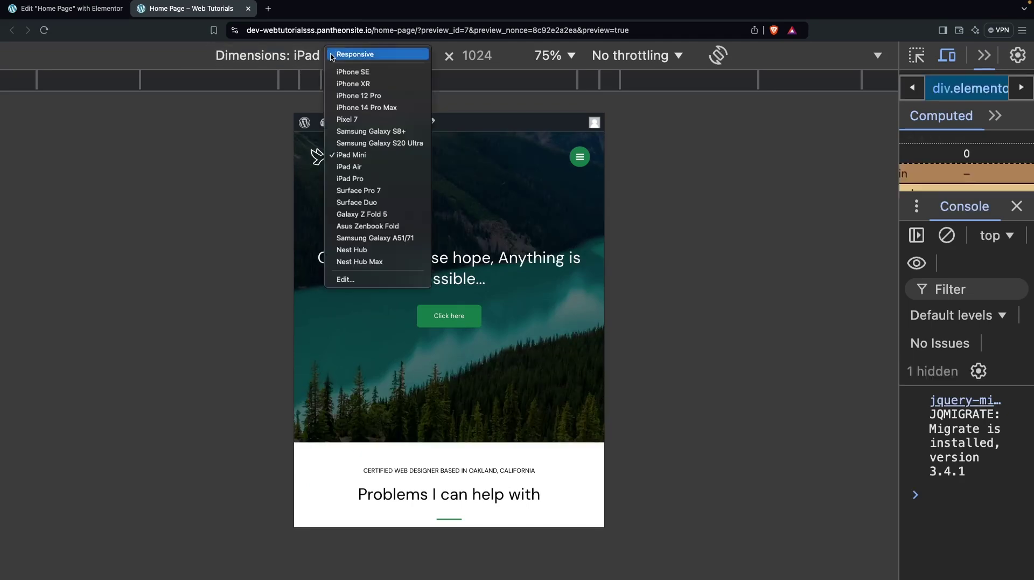
click(358, 95)
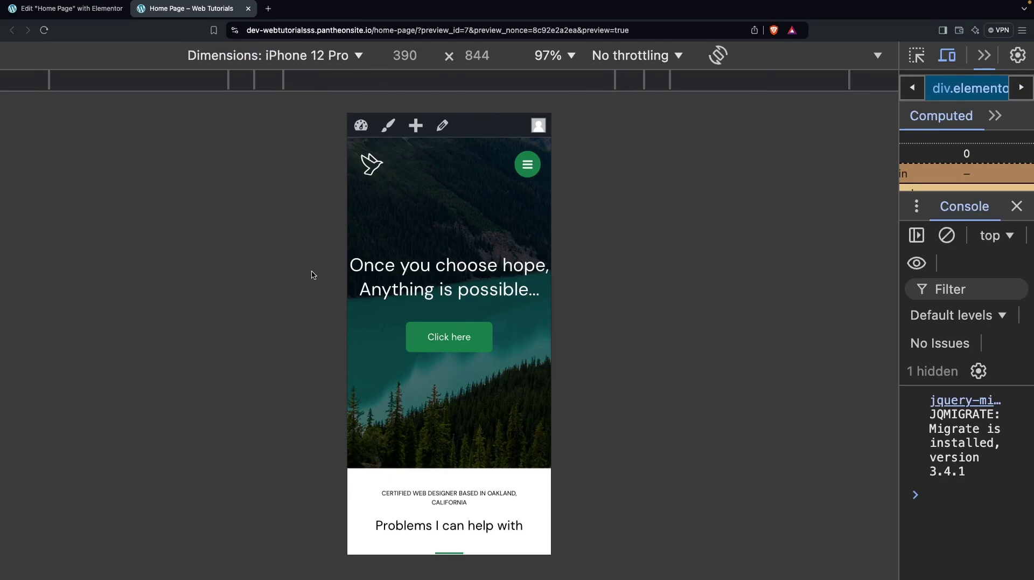